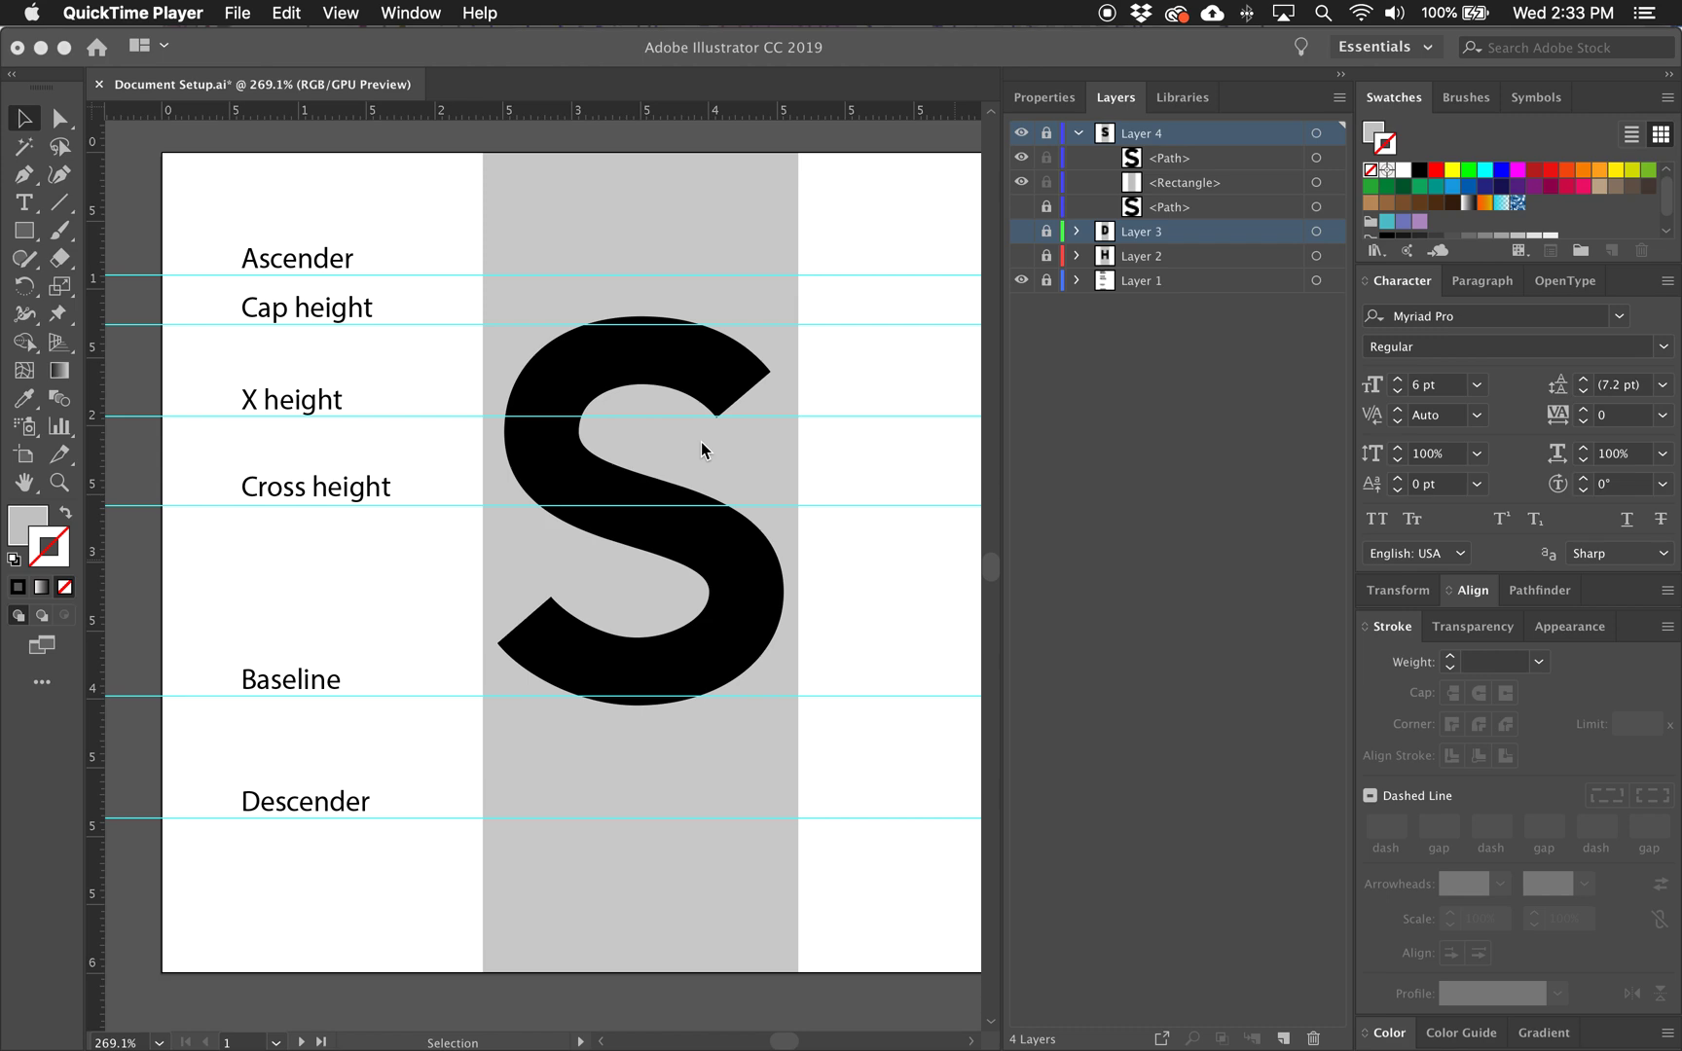
Hide Layer 4 with the letter S and add a new layer above it, collapsing Layer 4's contents
left_click(1021, 133)
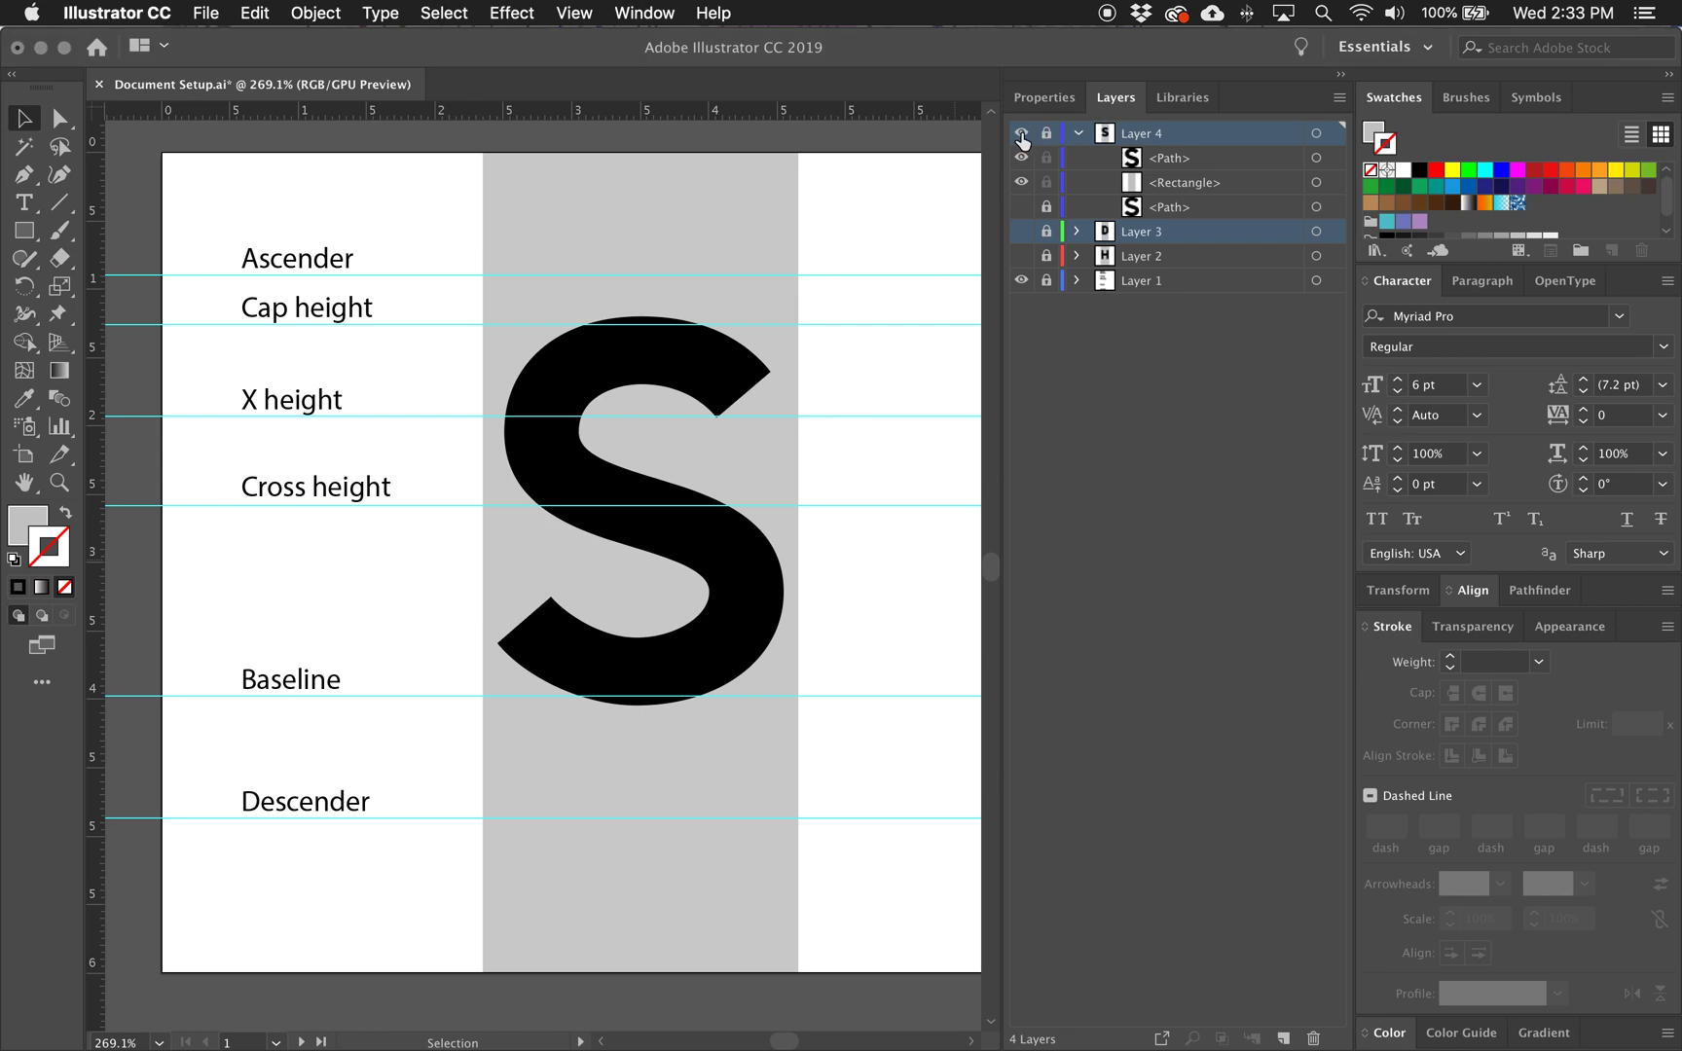
left_click(1021, 134)
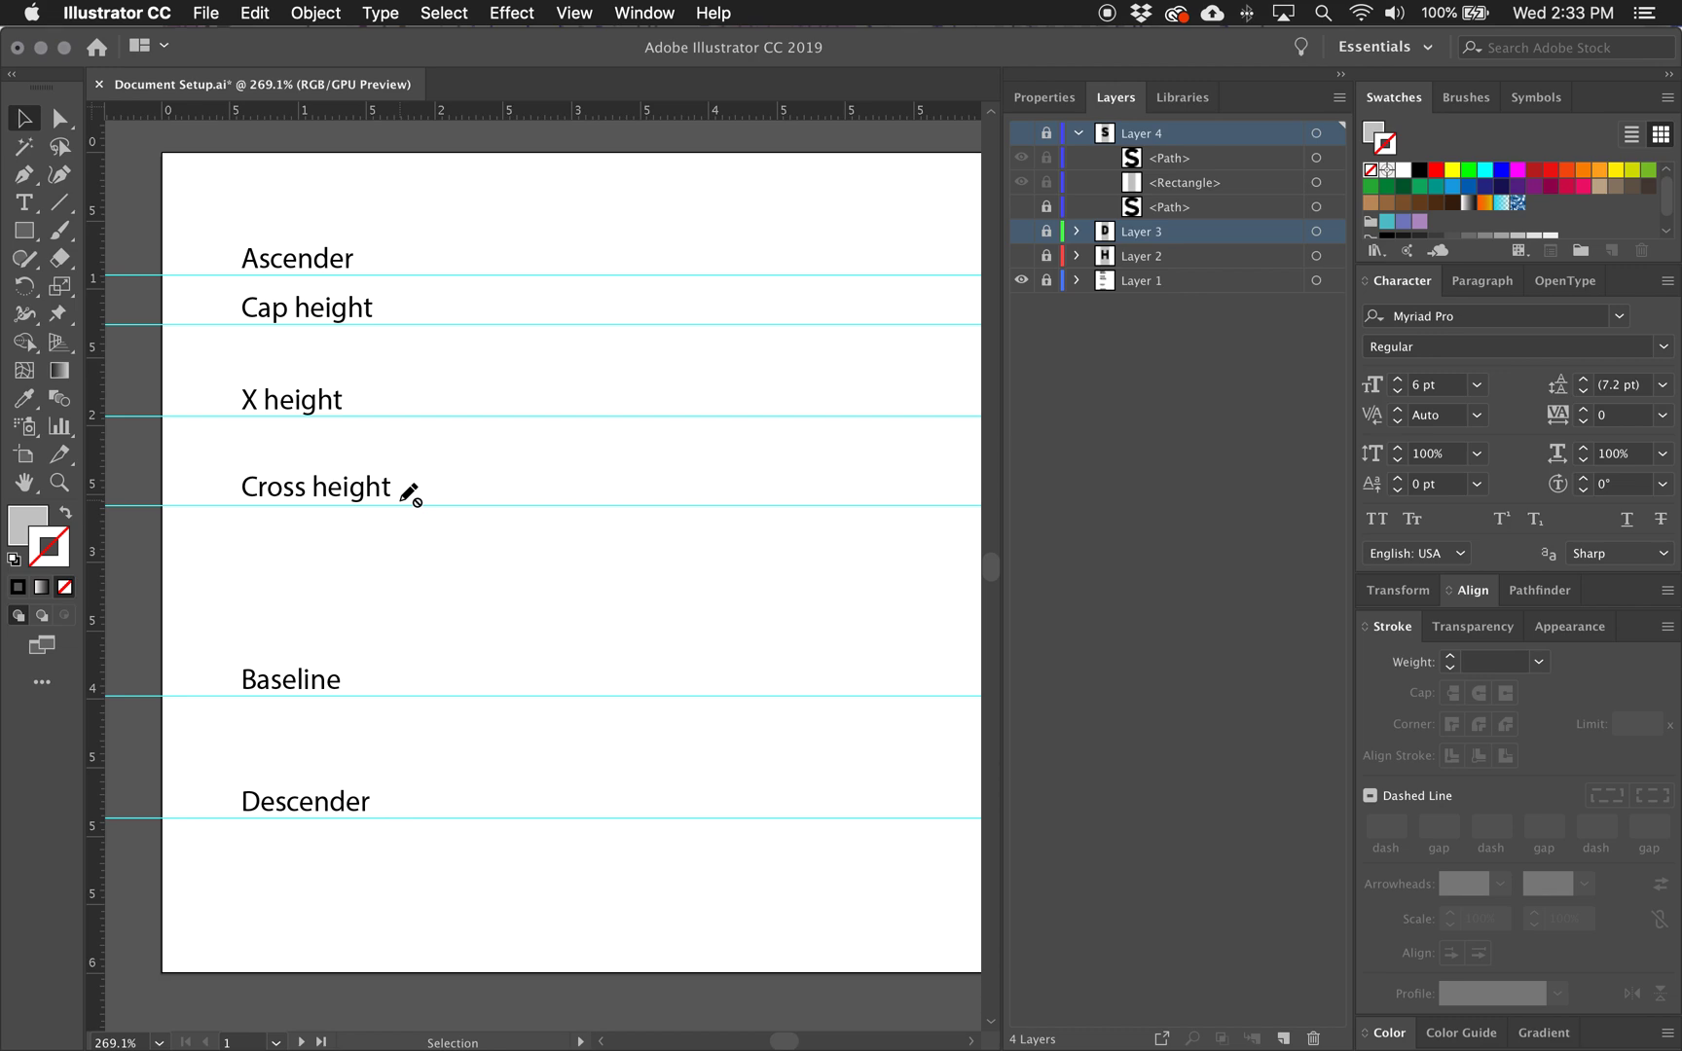
left_click(35, 239)
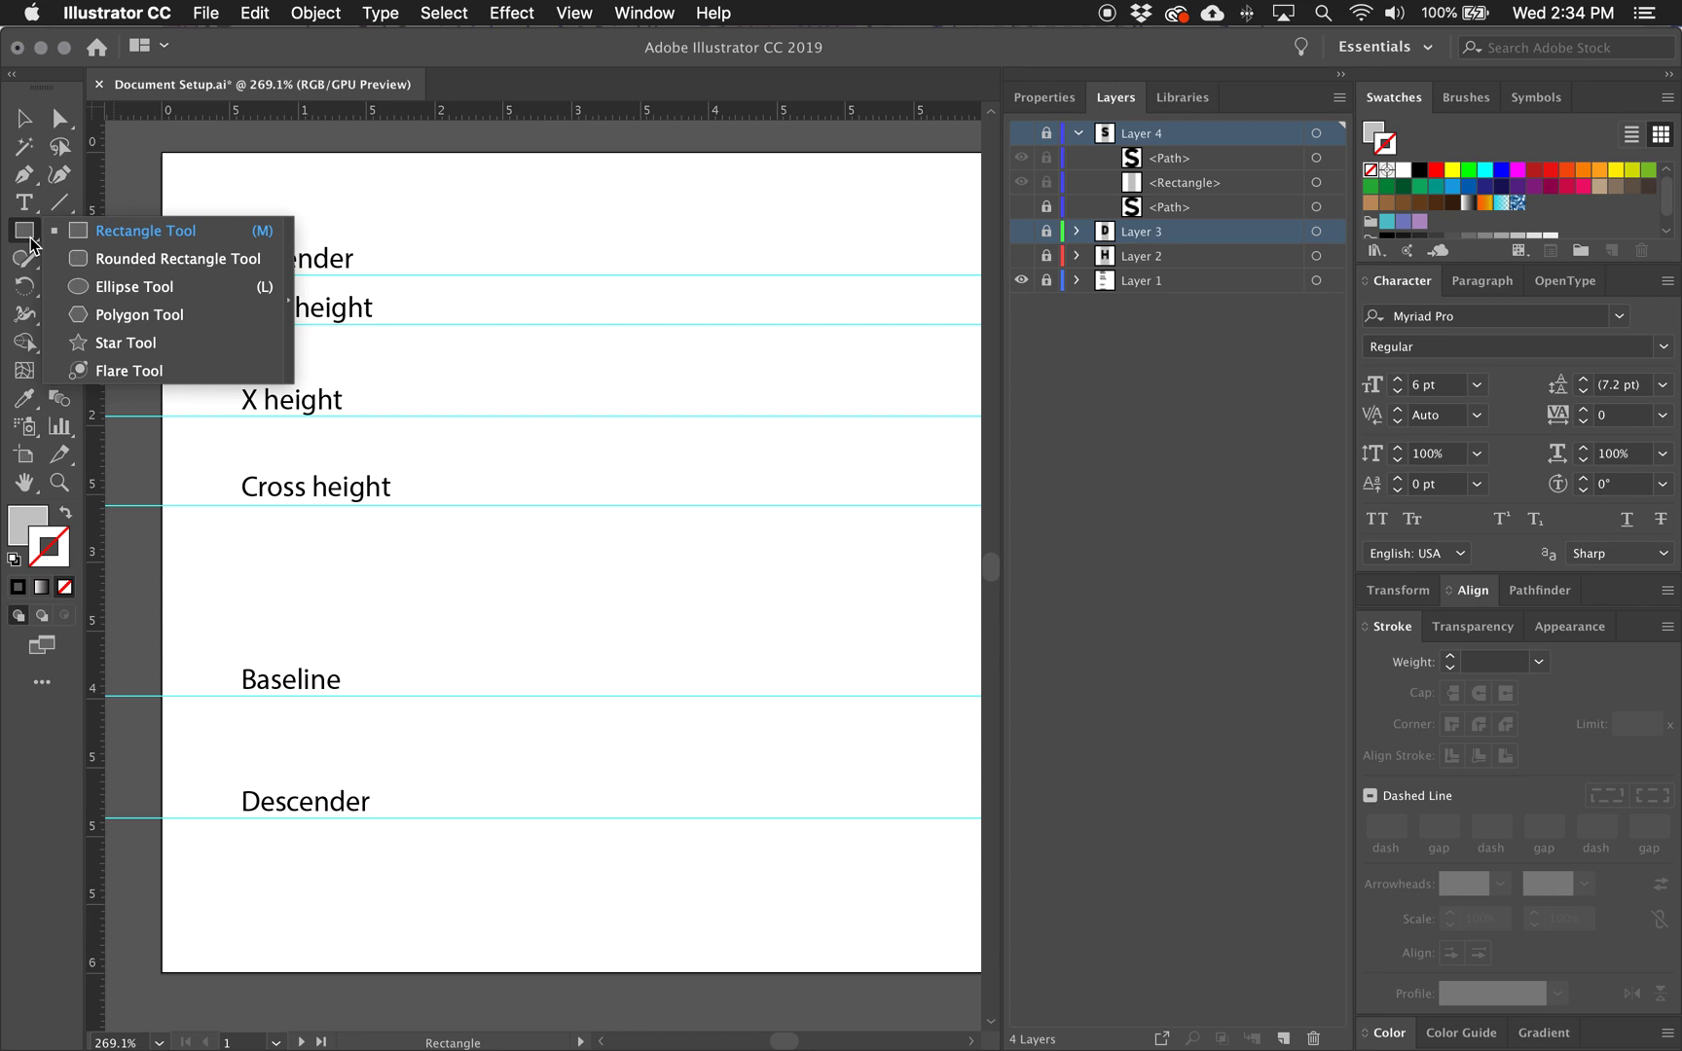
left_click(130, 288)
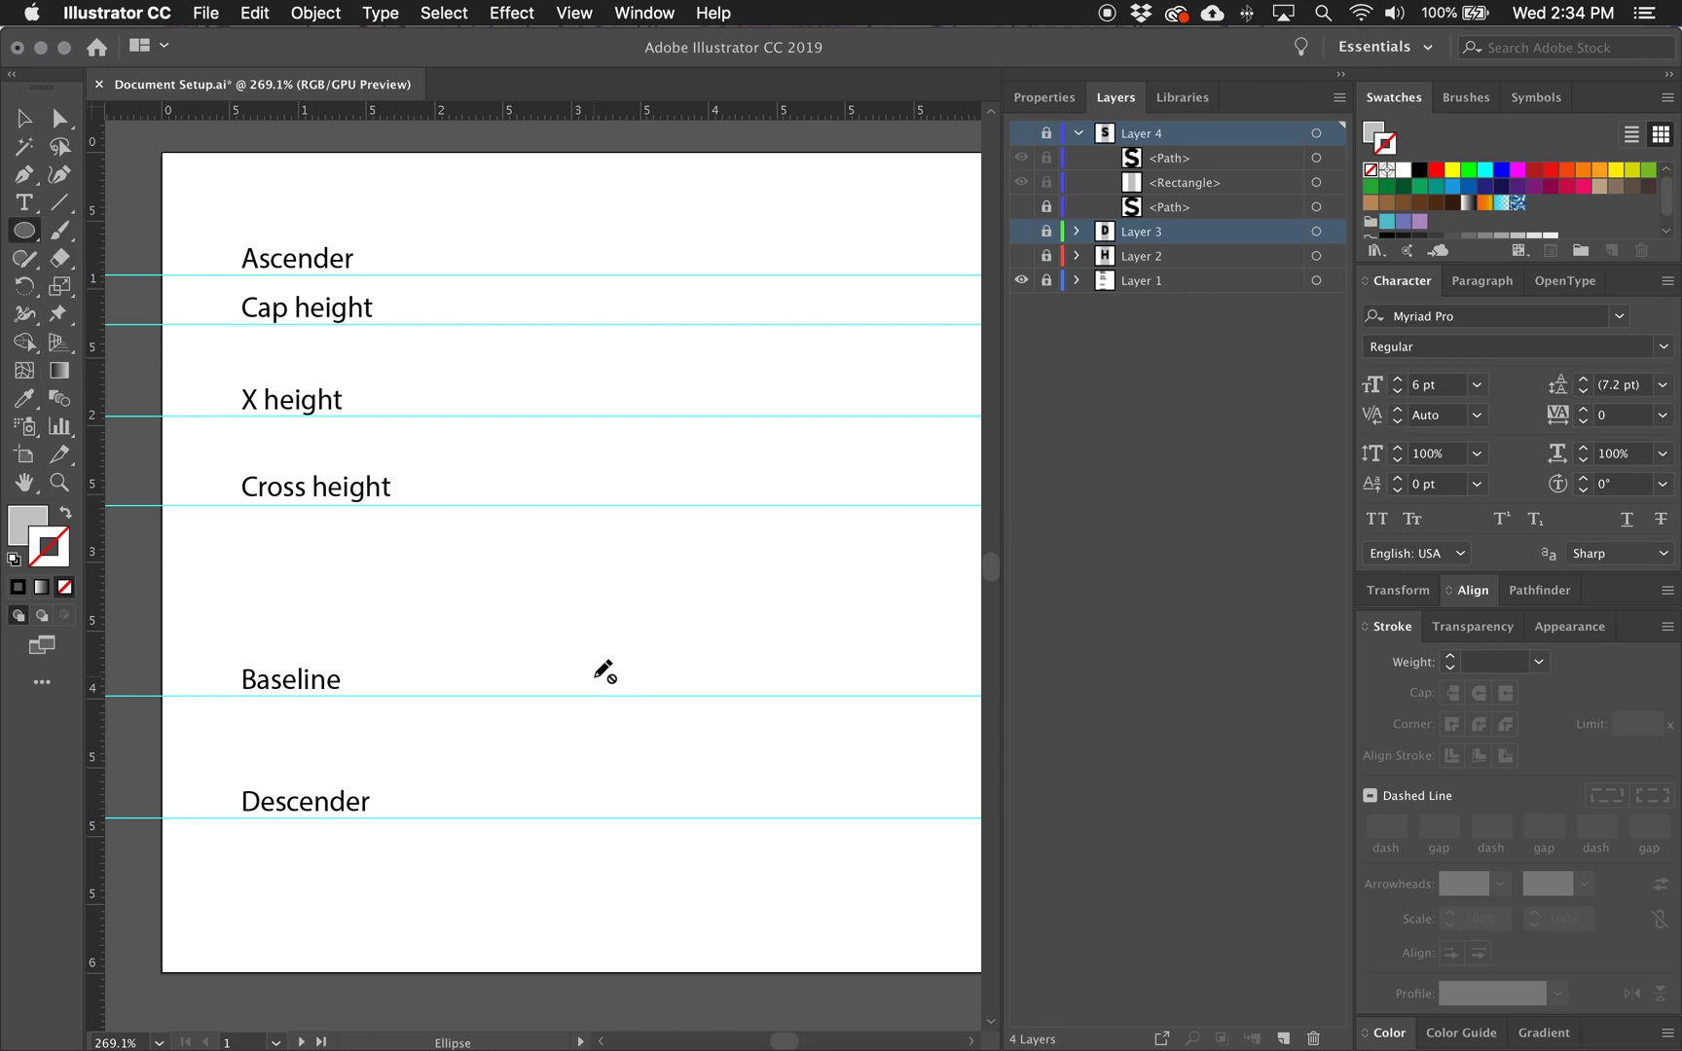
left_click(1283, 1038)
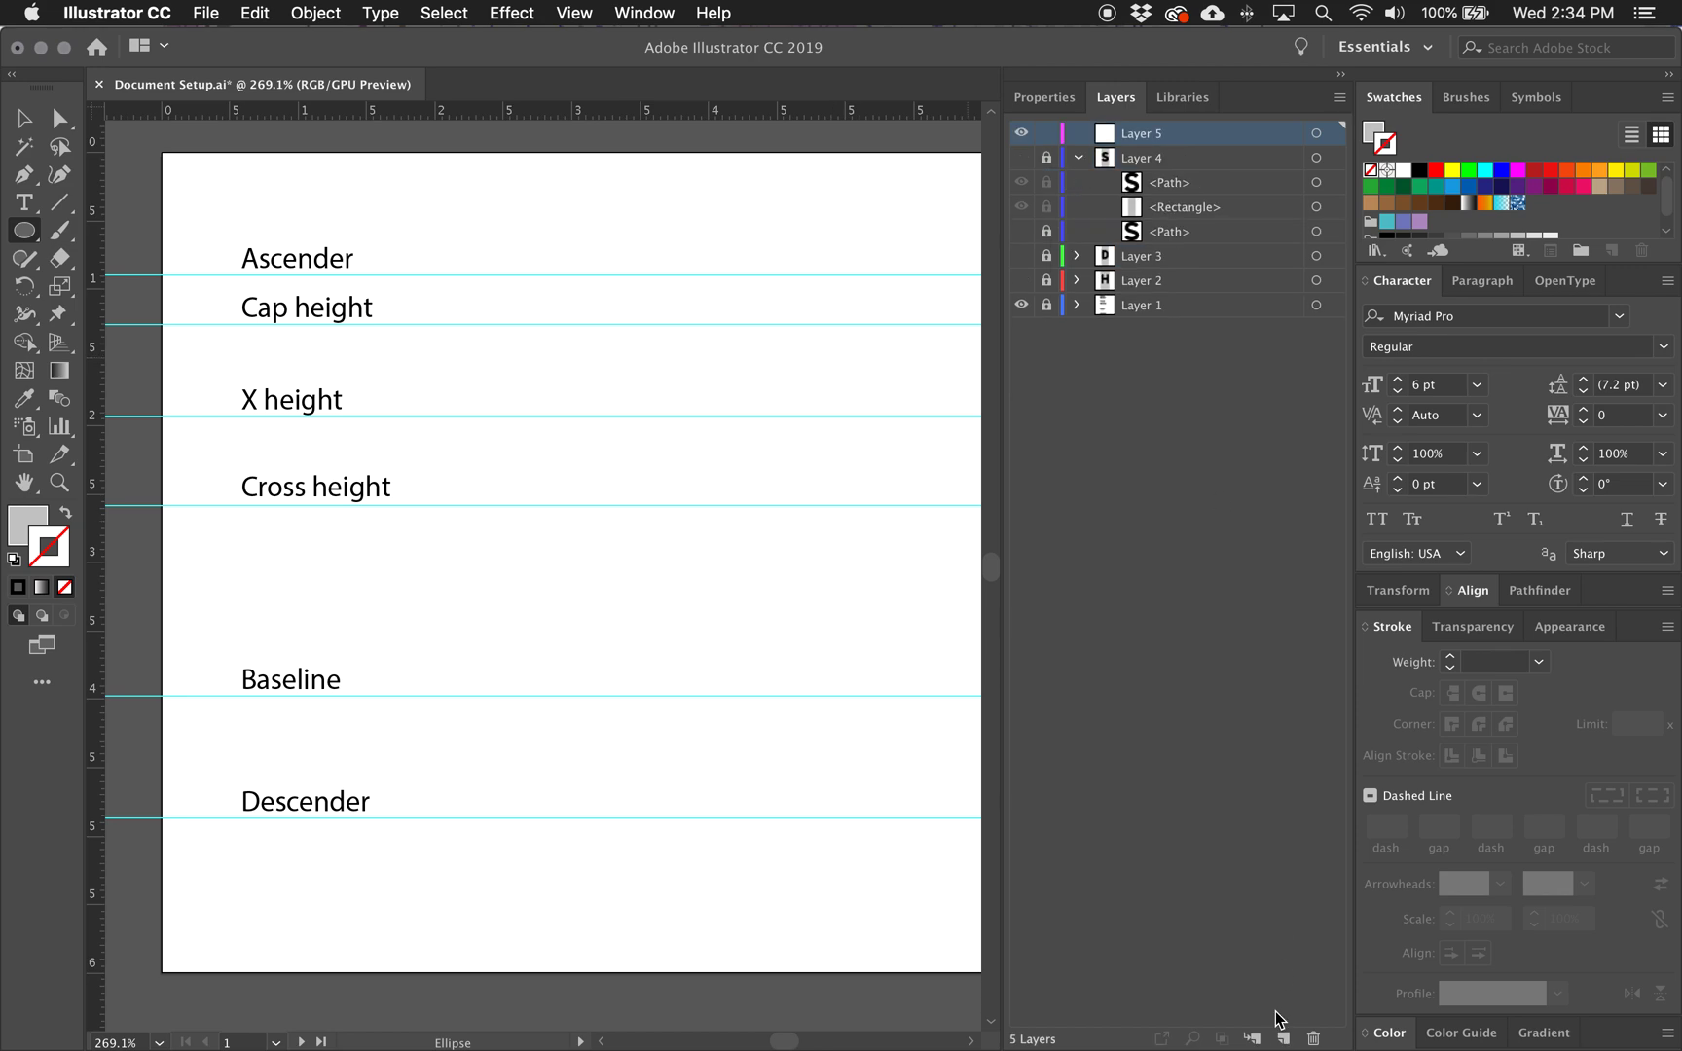
left_click(1078, 160)
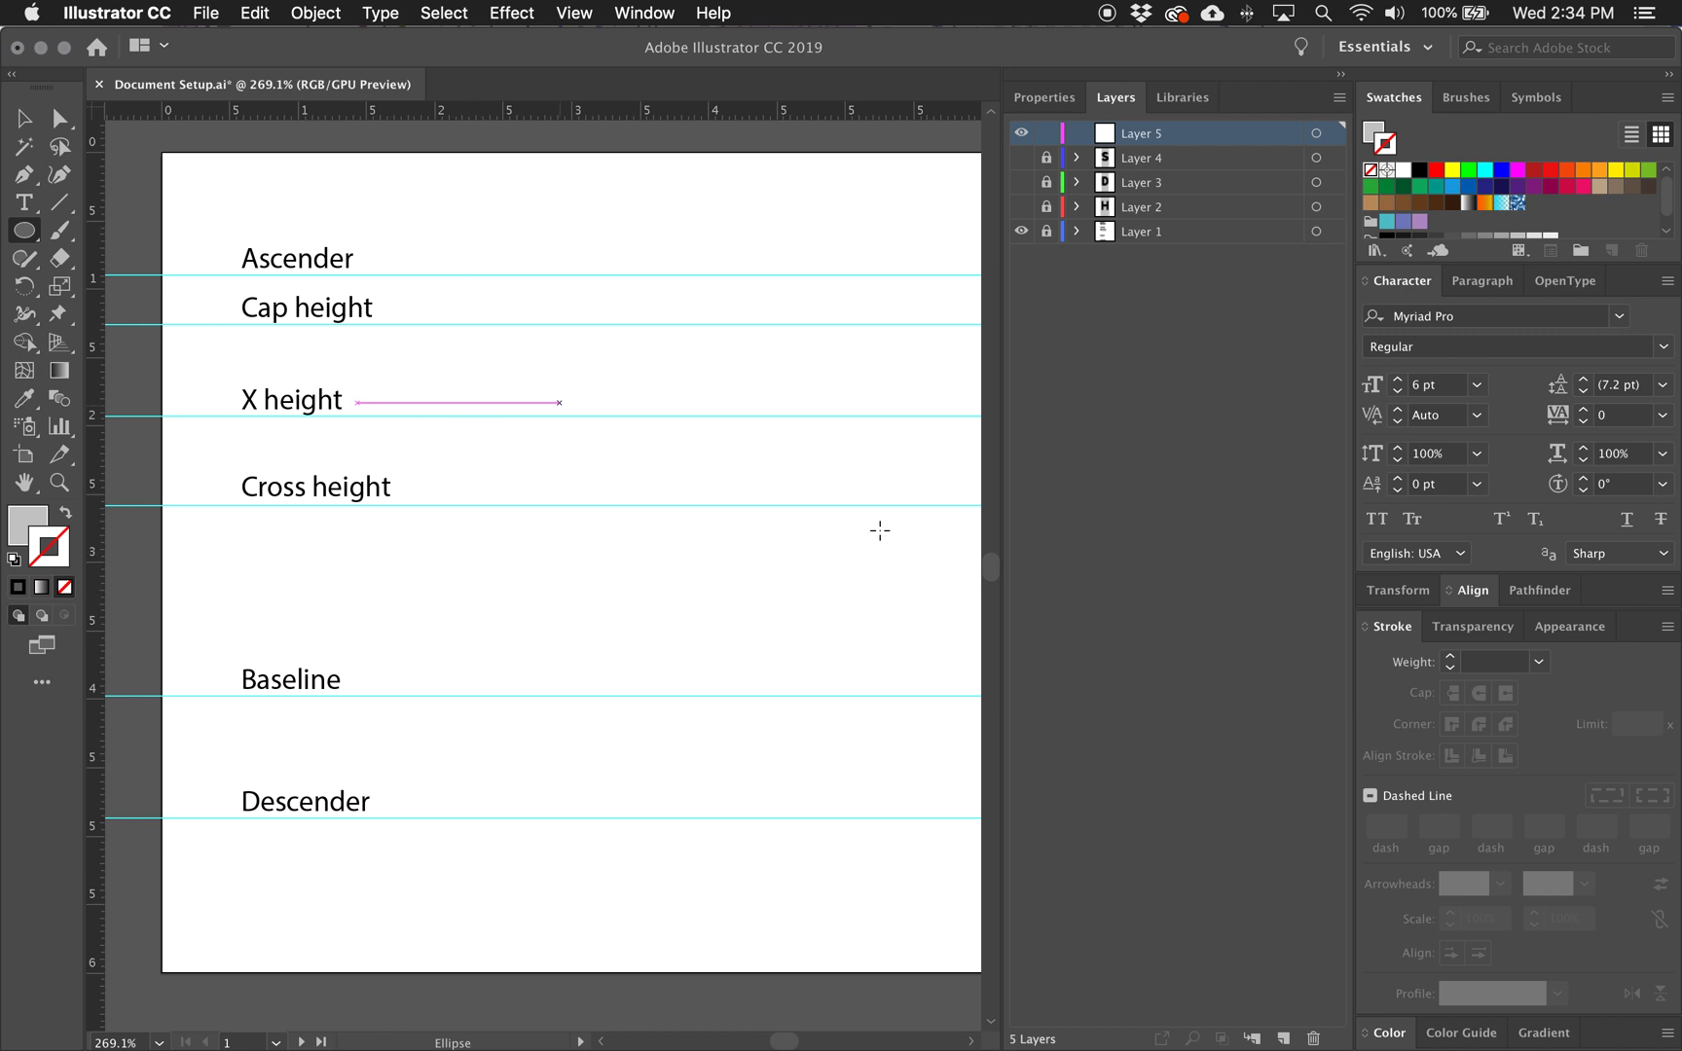
Start a Pen path just above the baseline and set its stroke weight to 15 pt
left_click(23, 120)
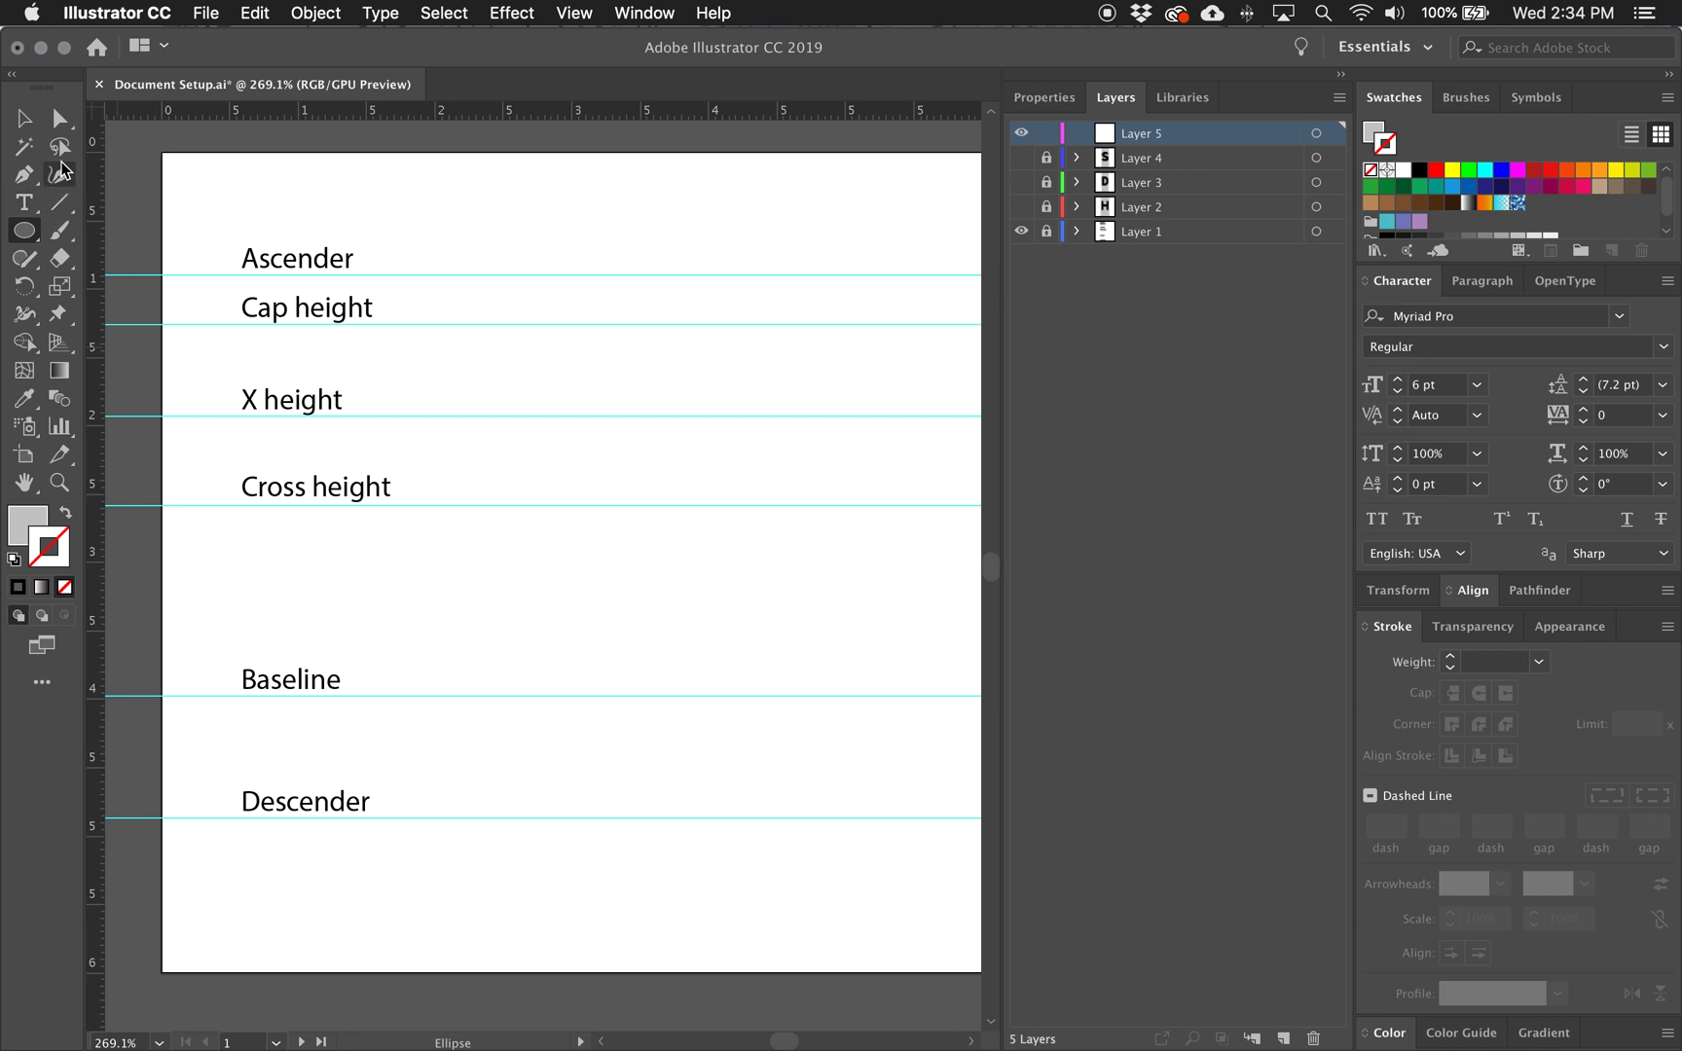
left_click(24, 174)
left_click(546, 649)
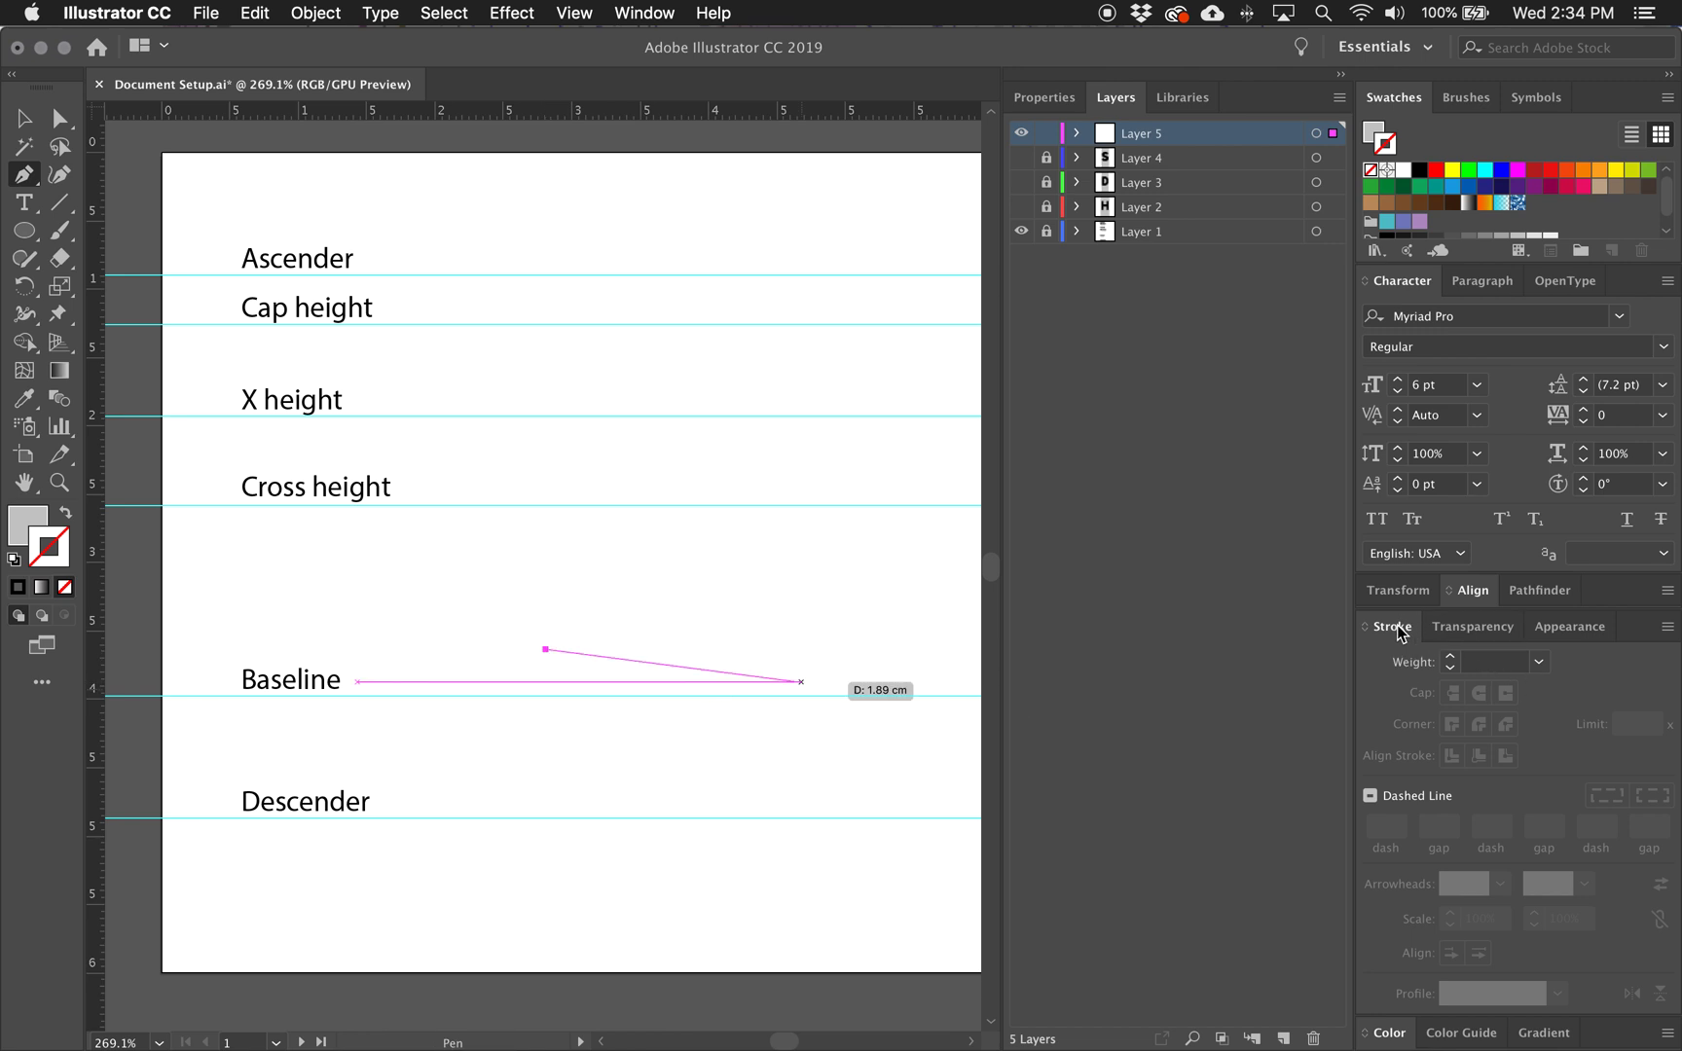
left_click(1508, 663)
type("15")
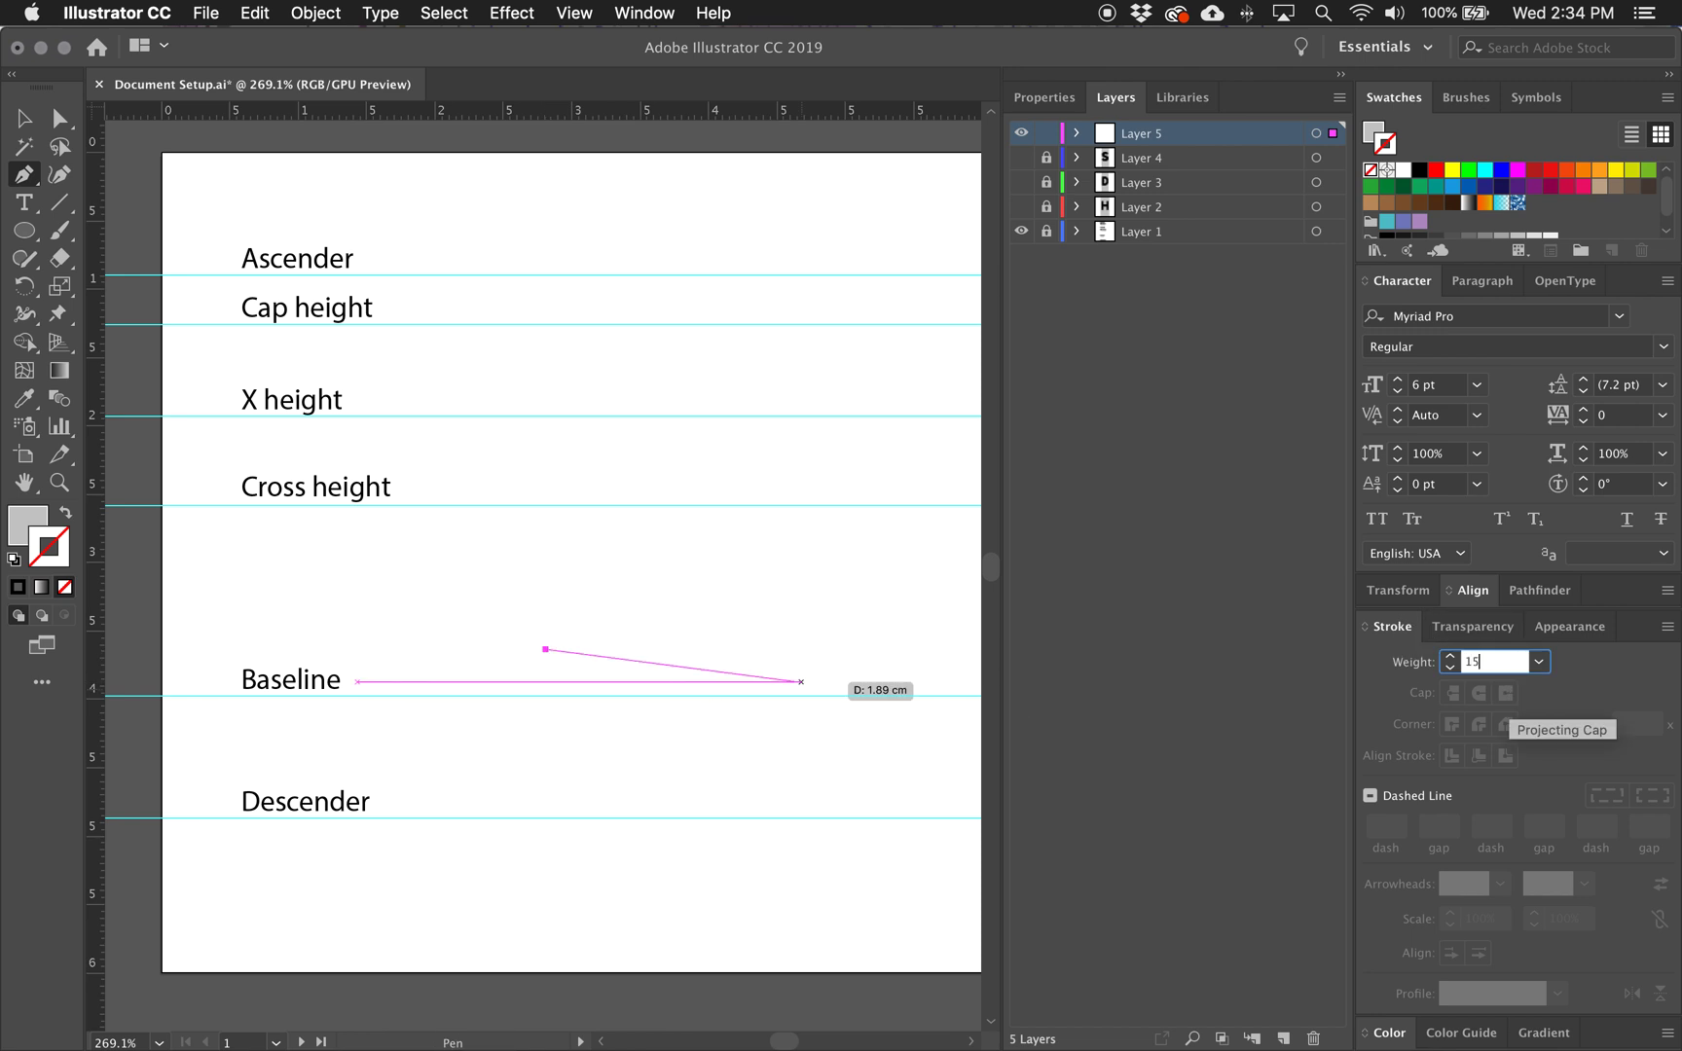
key("Return")
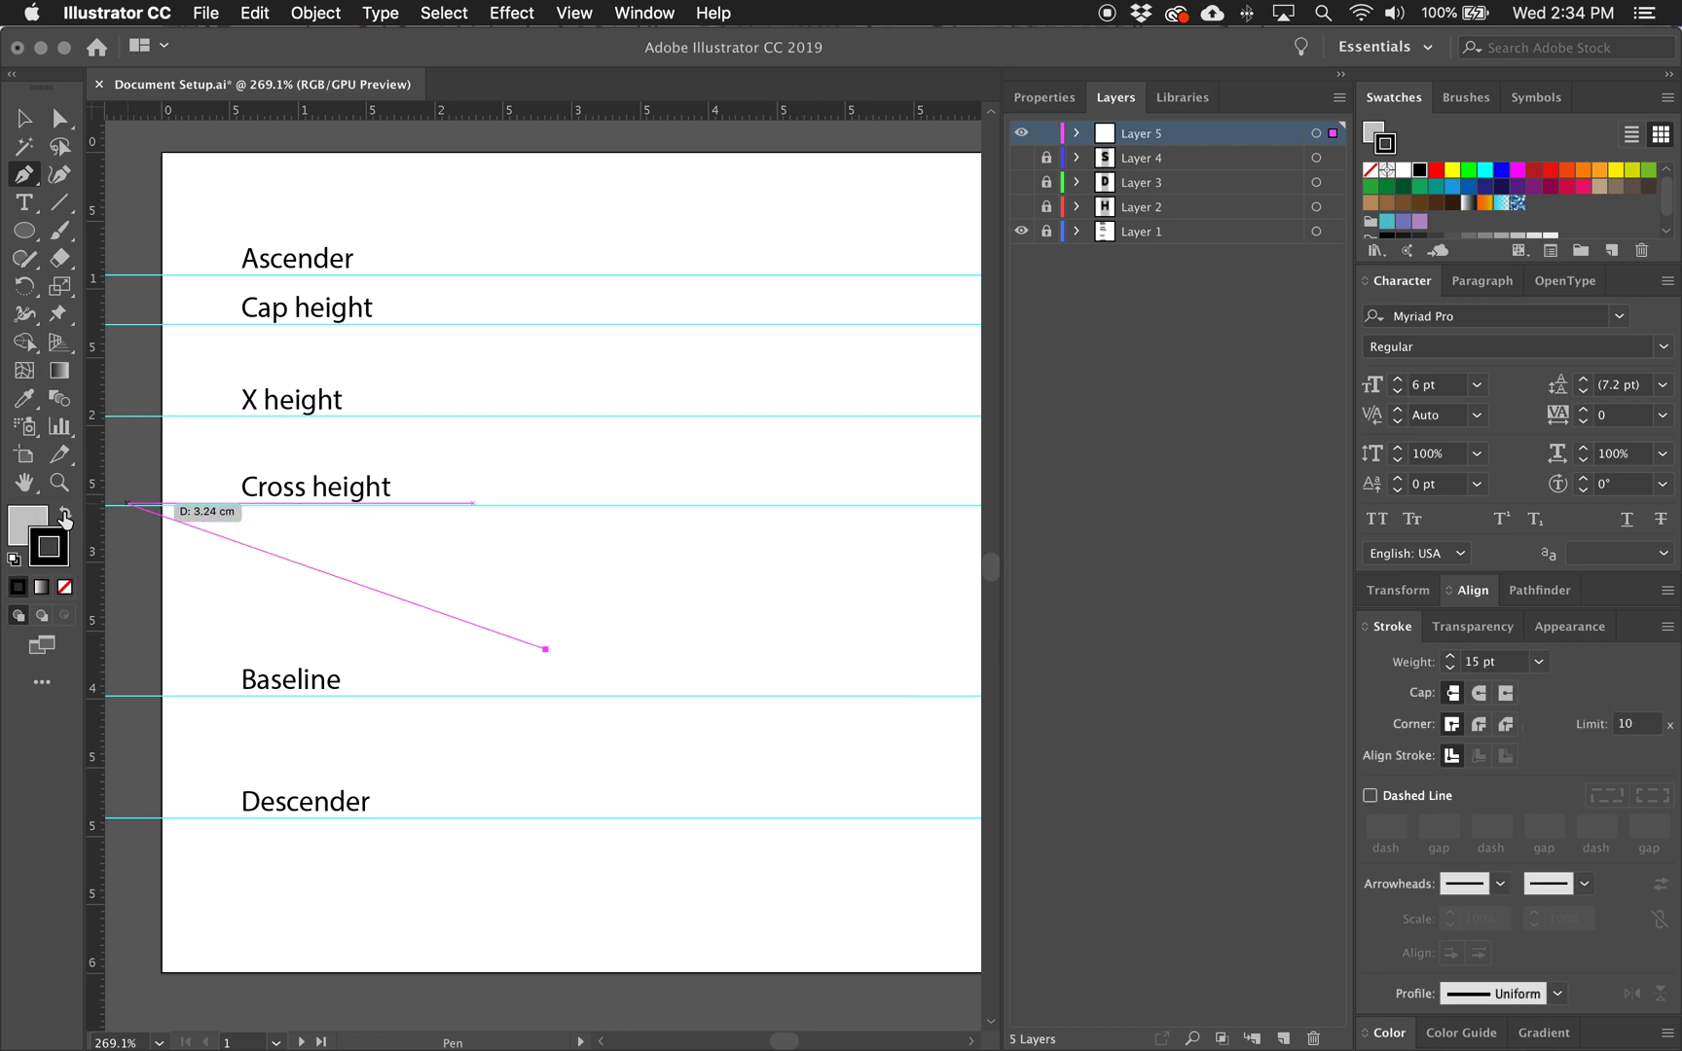
left_click(766, 632)
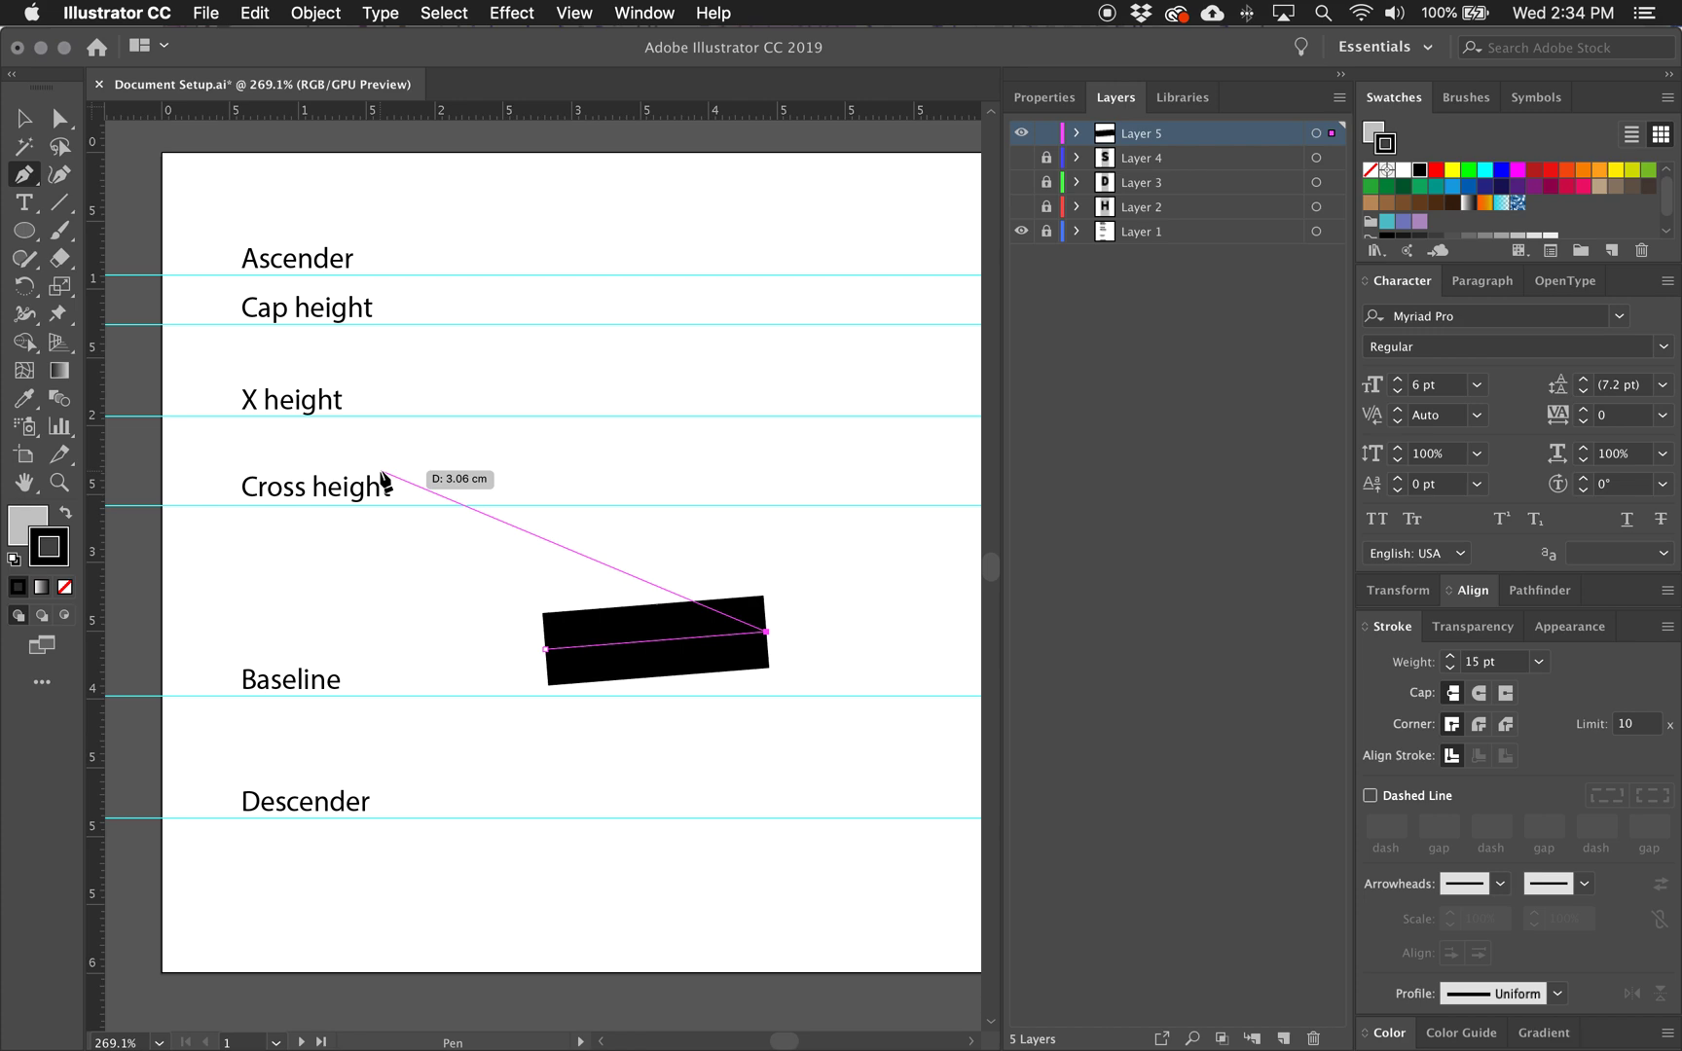
left_click(25, 118)
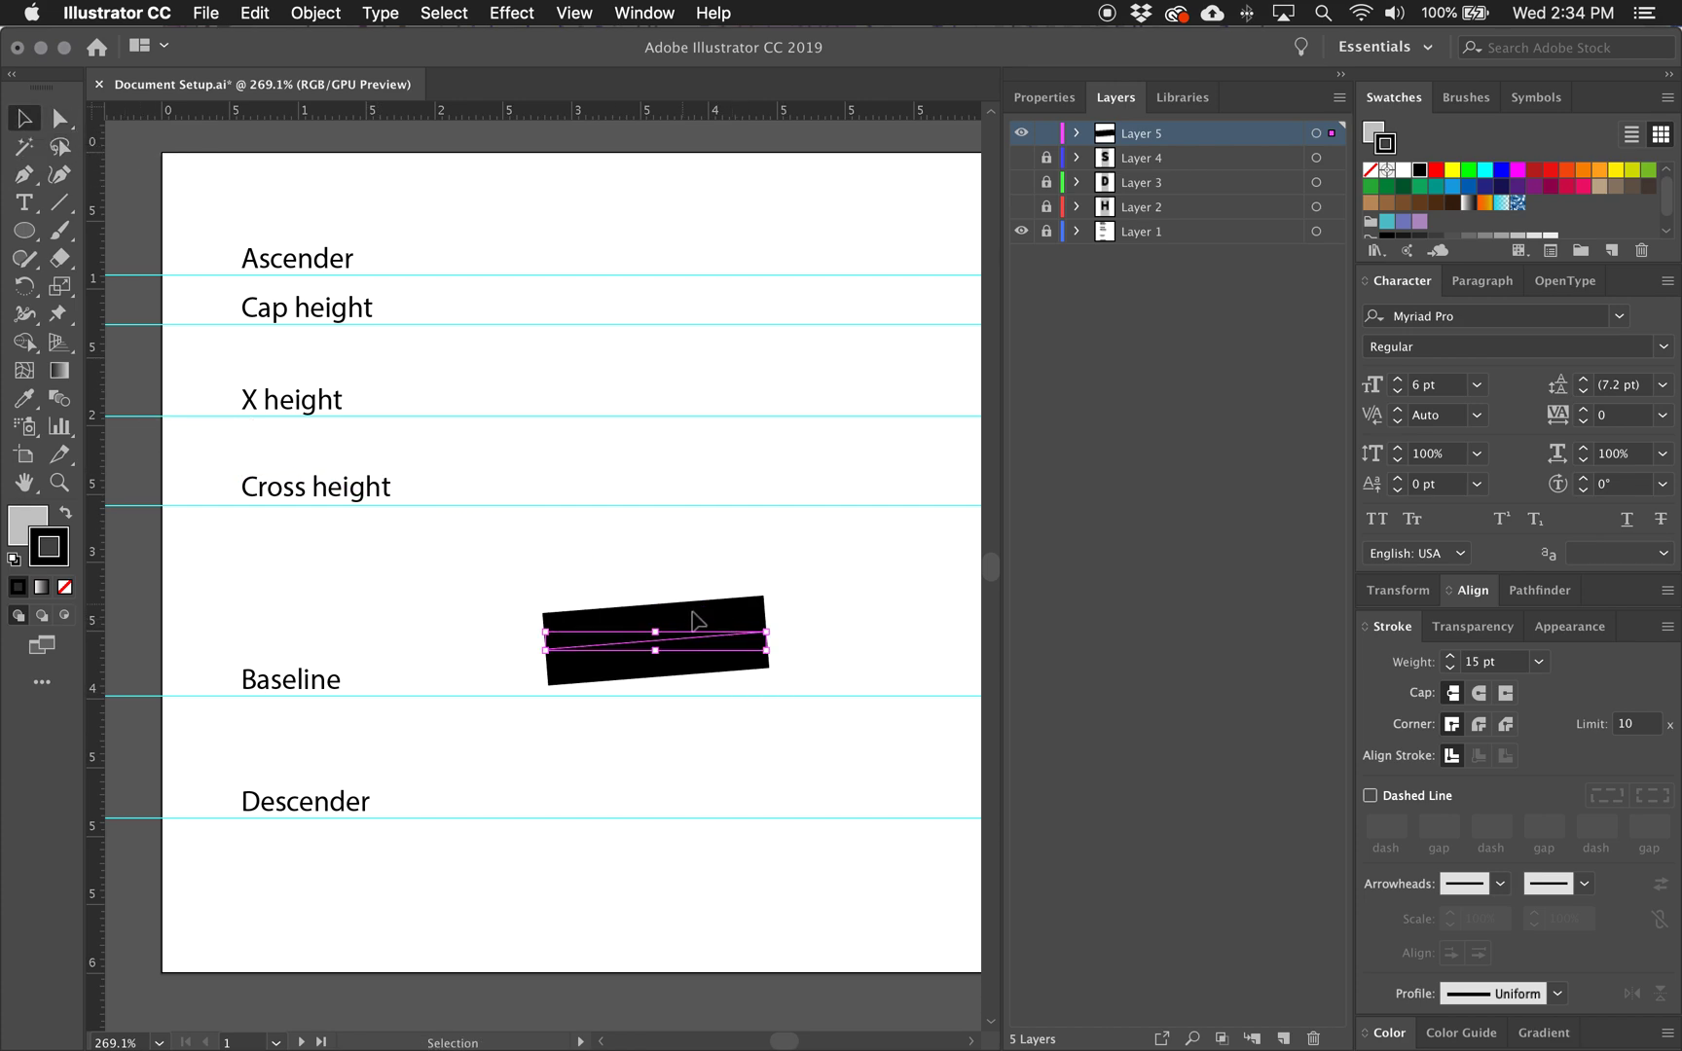
key("super+z")
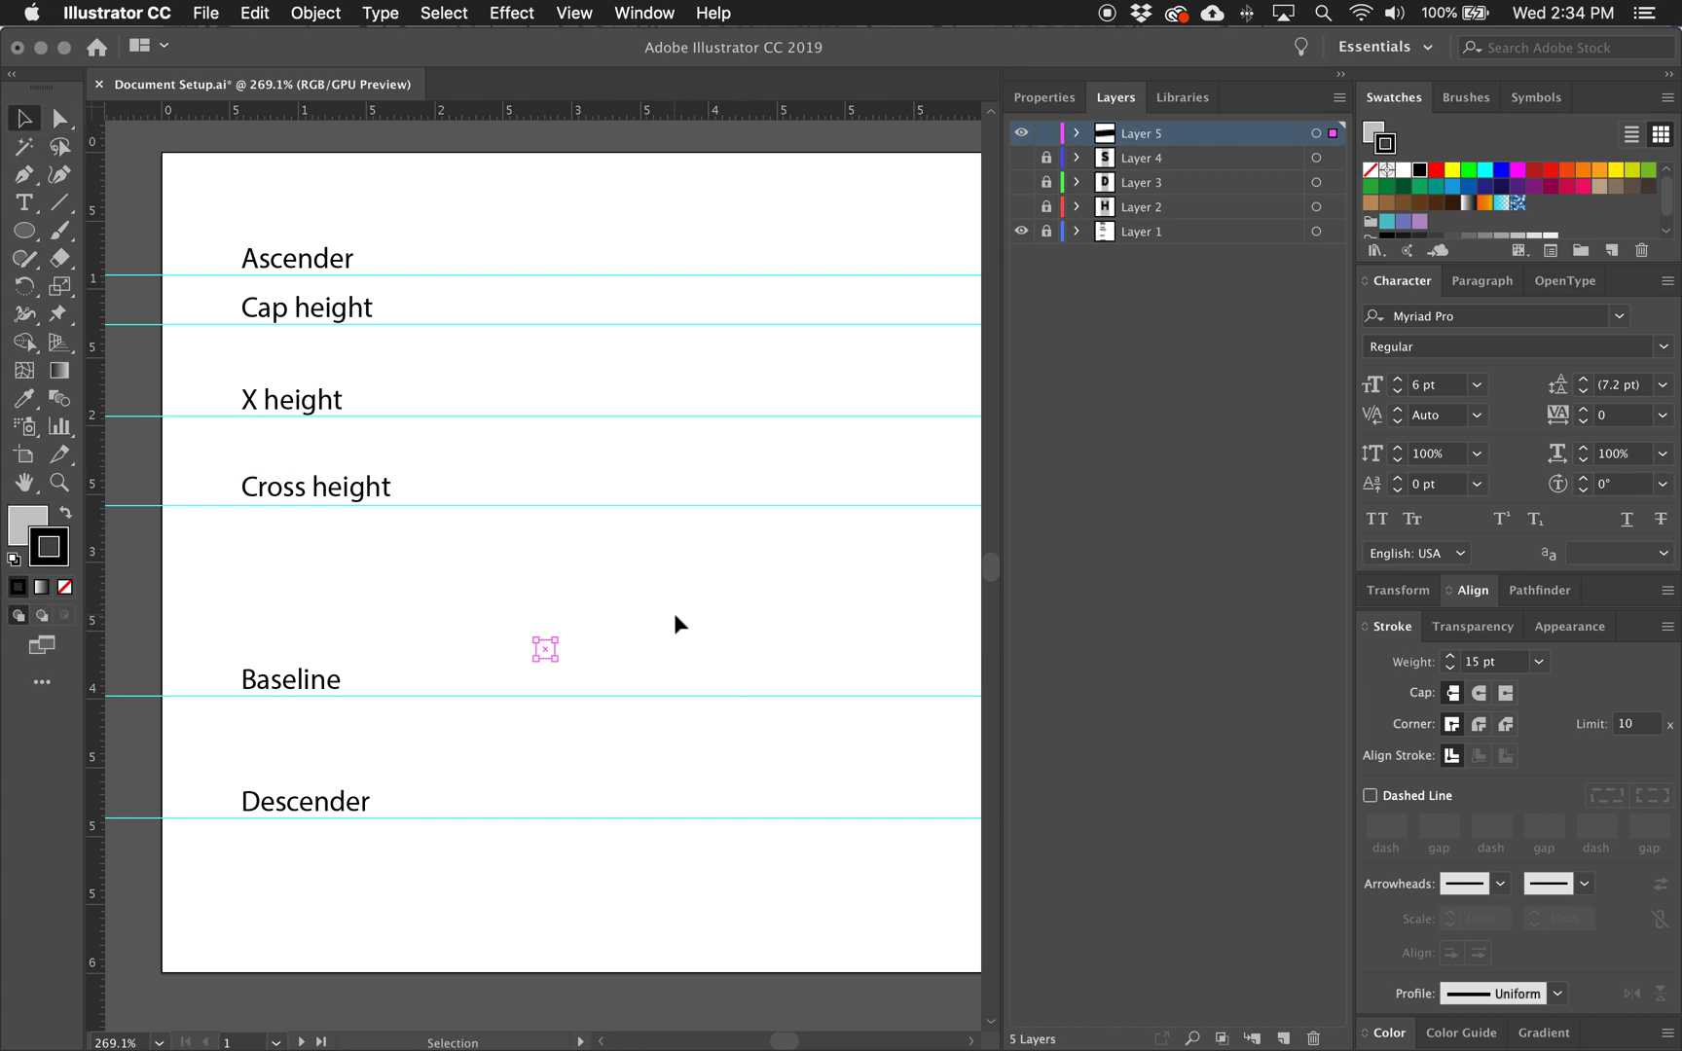
Draw a short, perfectly horizontal Pen line just above the baseline and delete the leftover single anchor point beside it
key("p")
left_click(739, 649)
left_click(620, 649)
key("v")
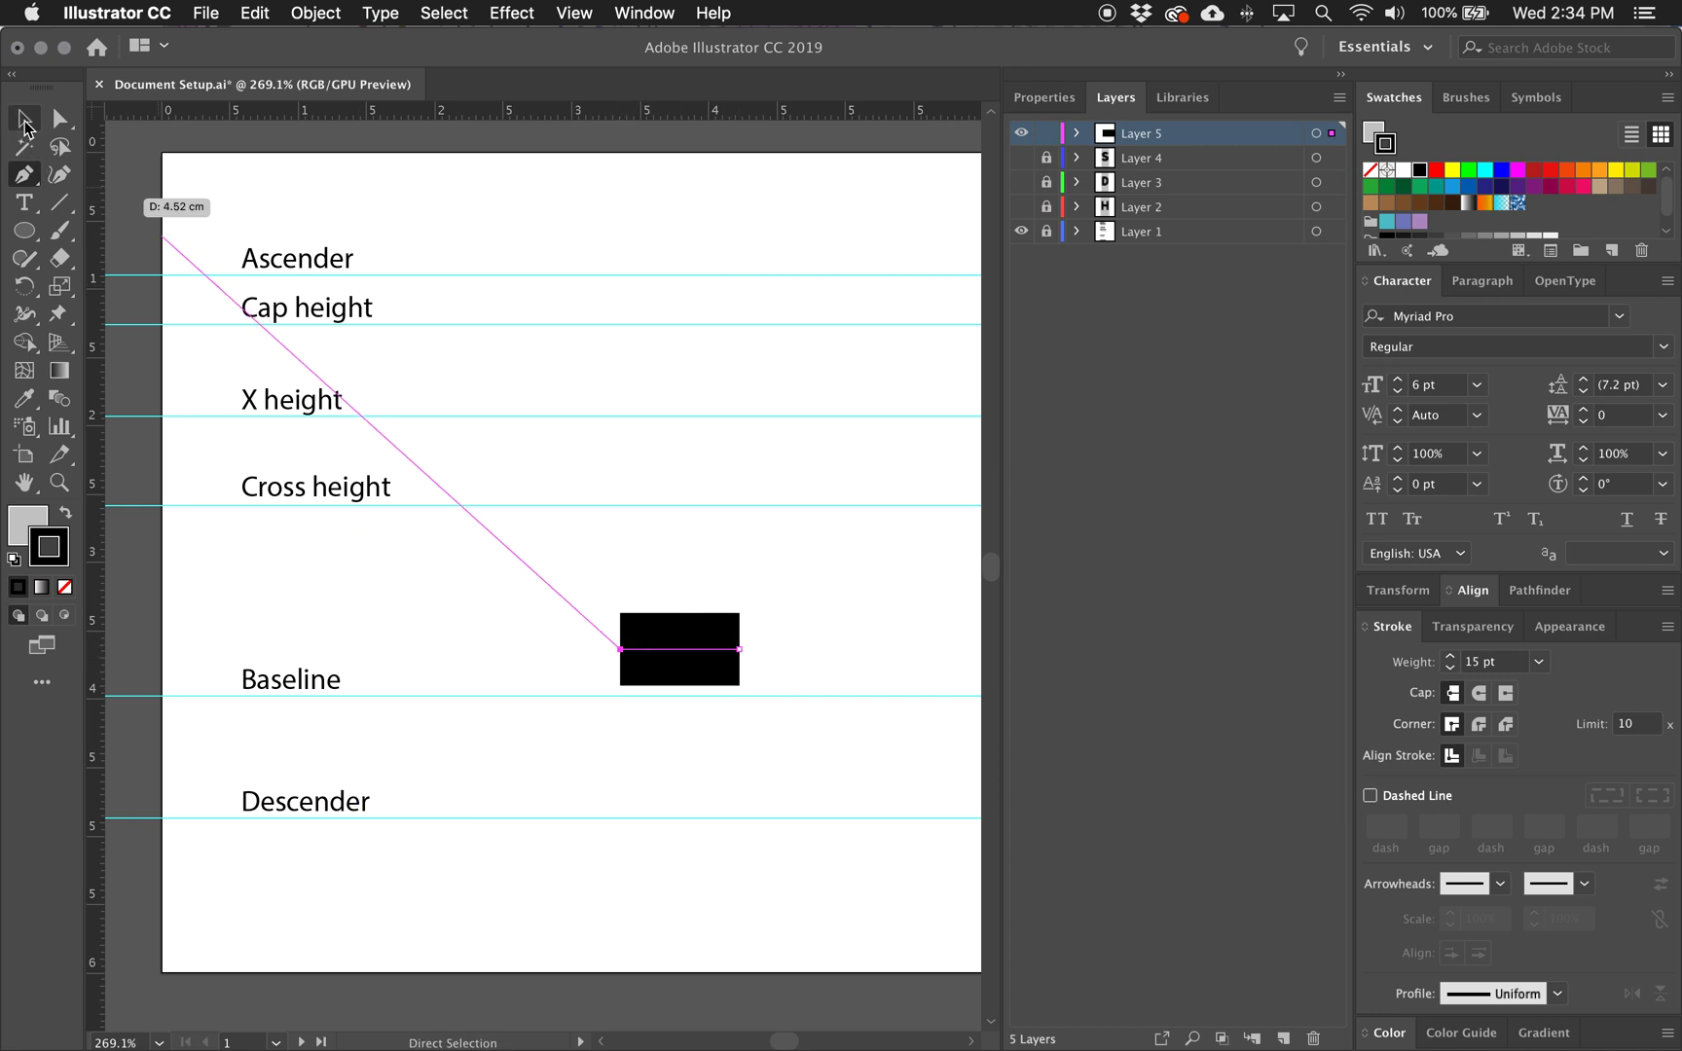
left_click_drag(521, 609, 549, 668)
key("Delete")
left_click(685, 650)
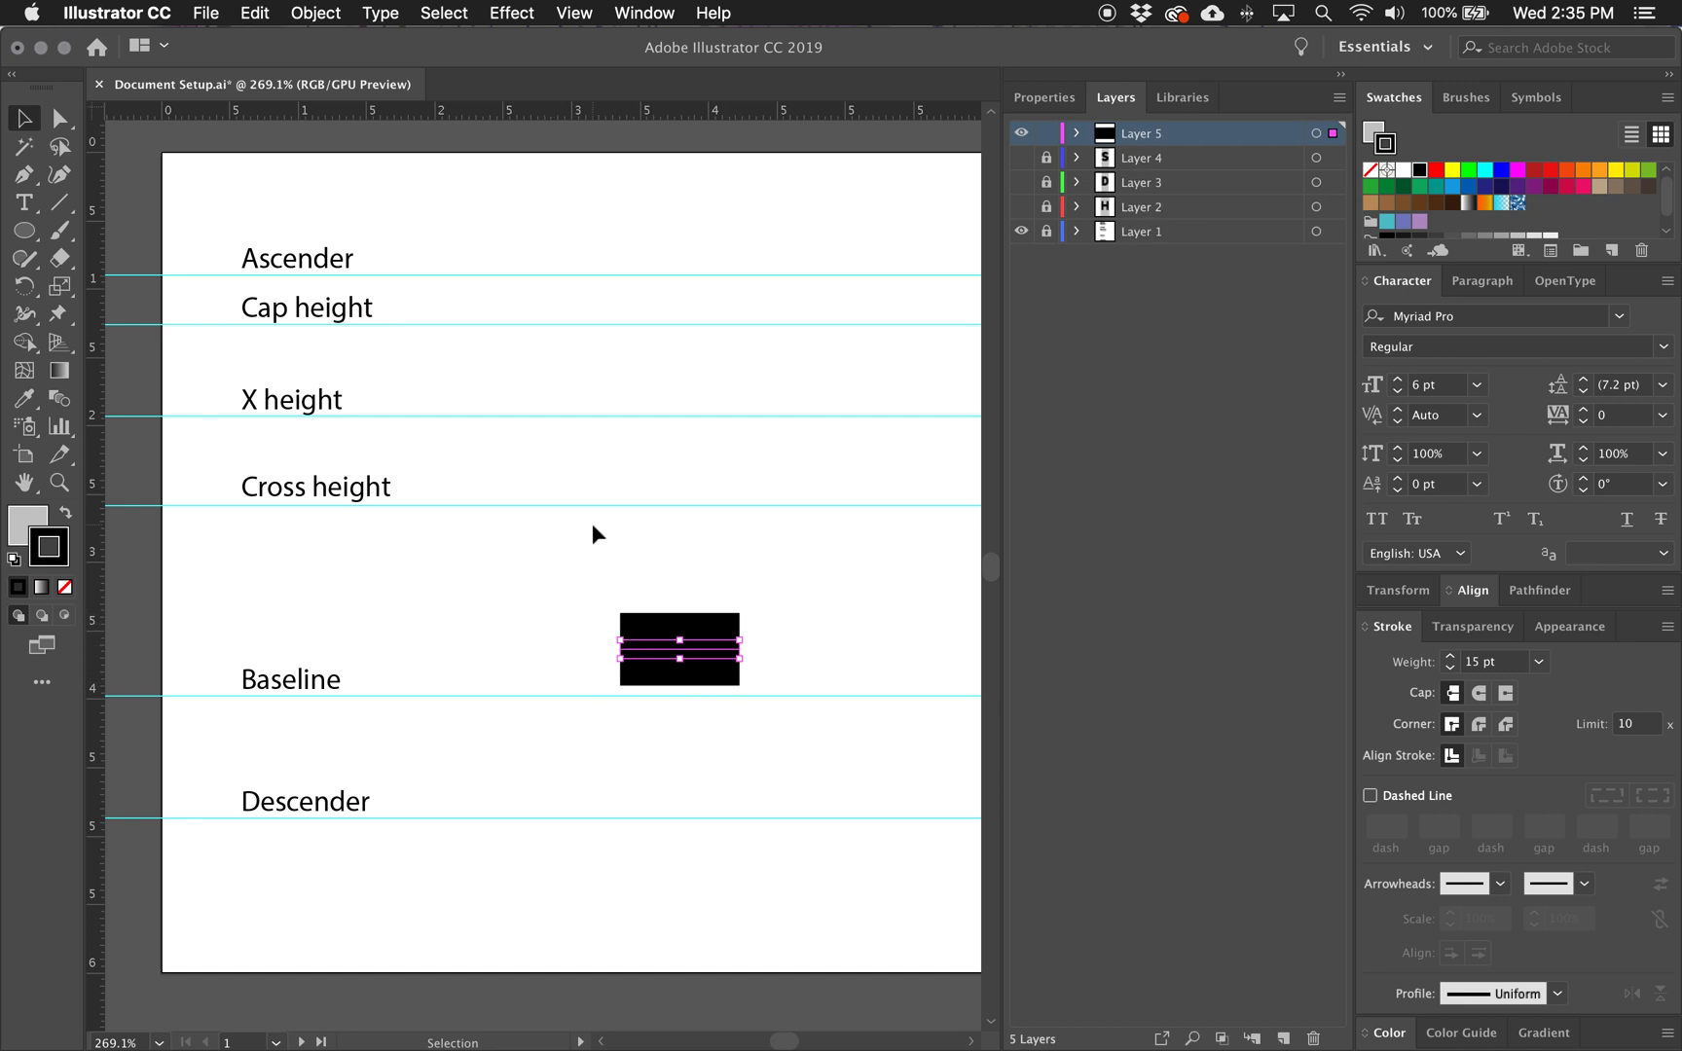
Convert the thick line to a filled shape with Outline Stroke and rest its lower edge on the baseline
left_click_drag(710, 650, 721, 672)
left_click(205, 12)
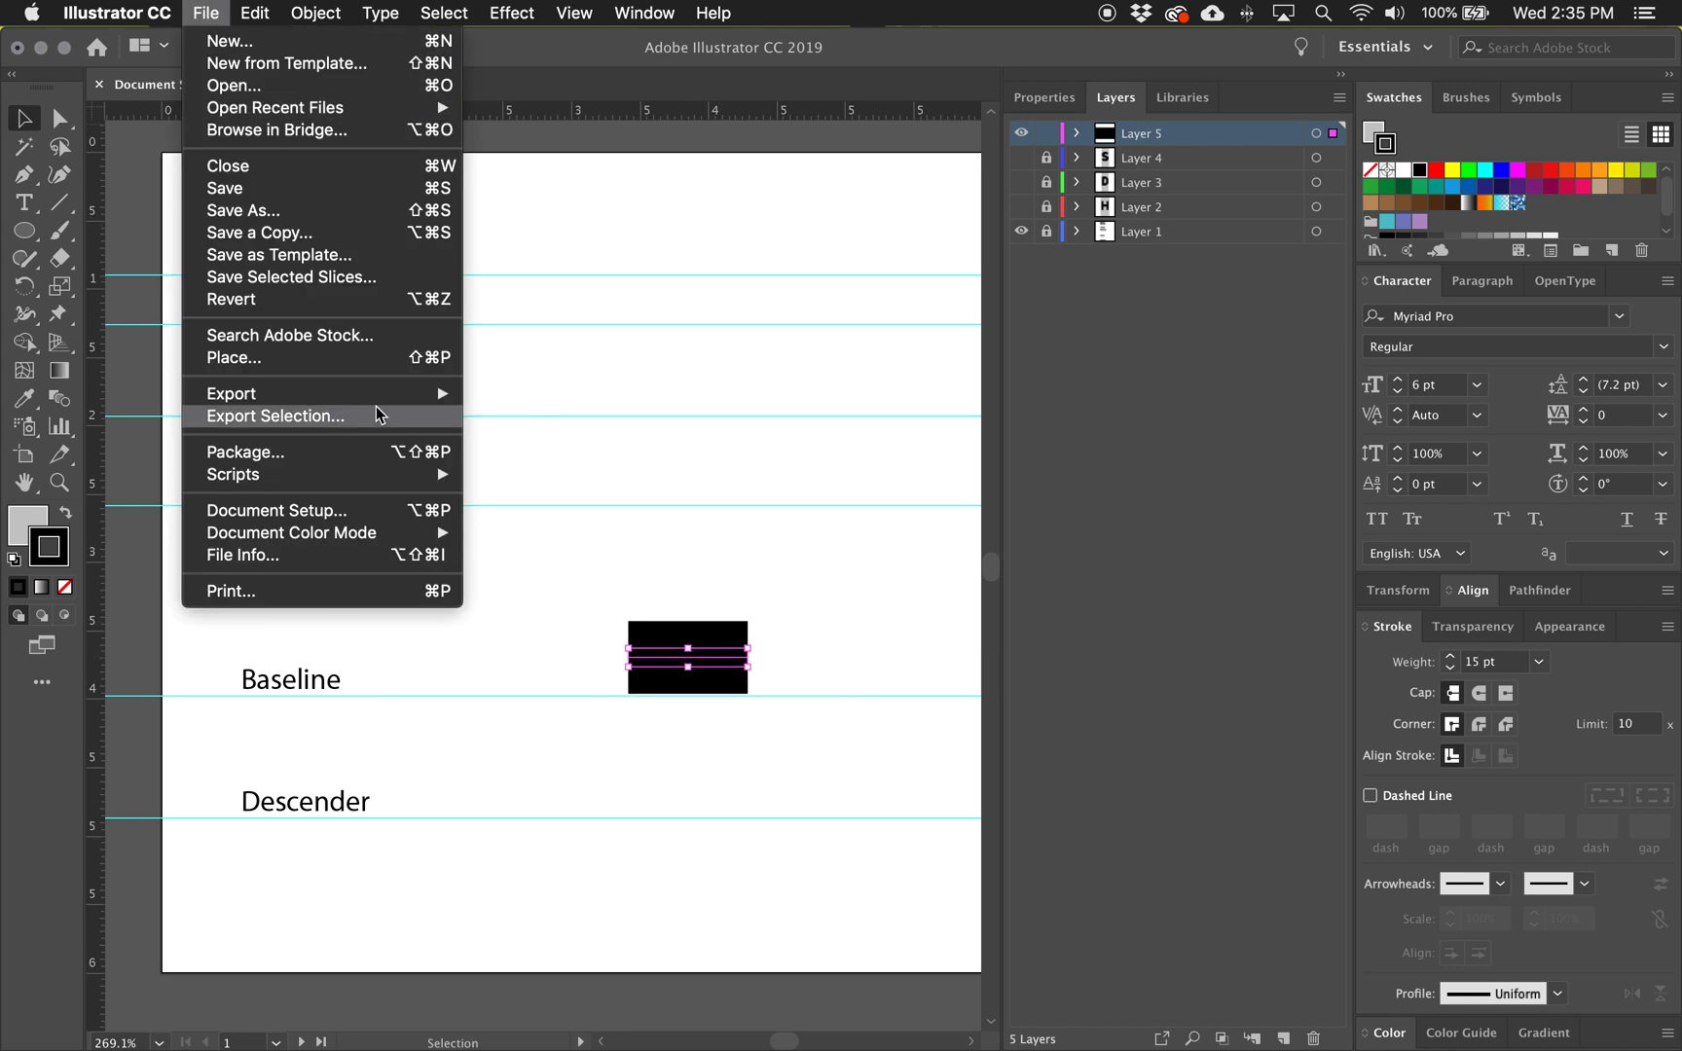
mouse_move(255, 12)
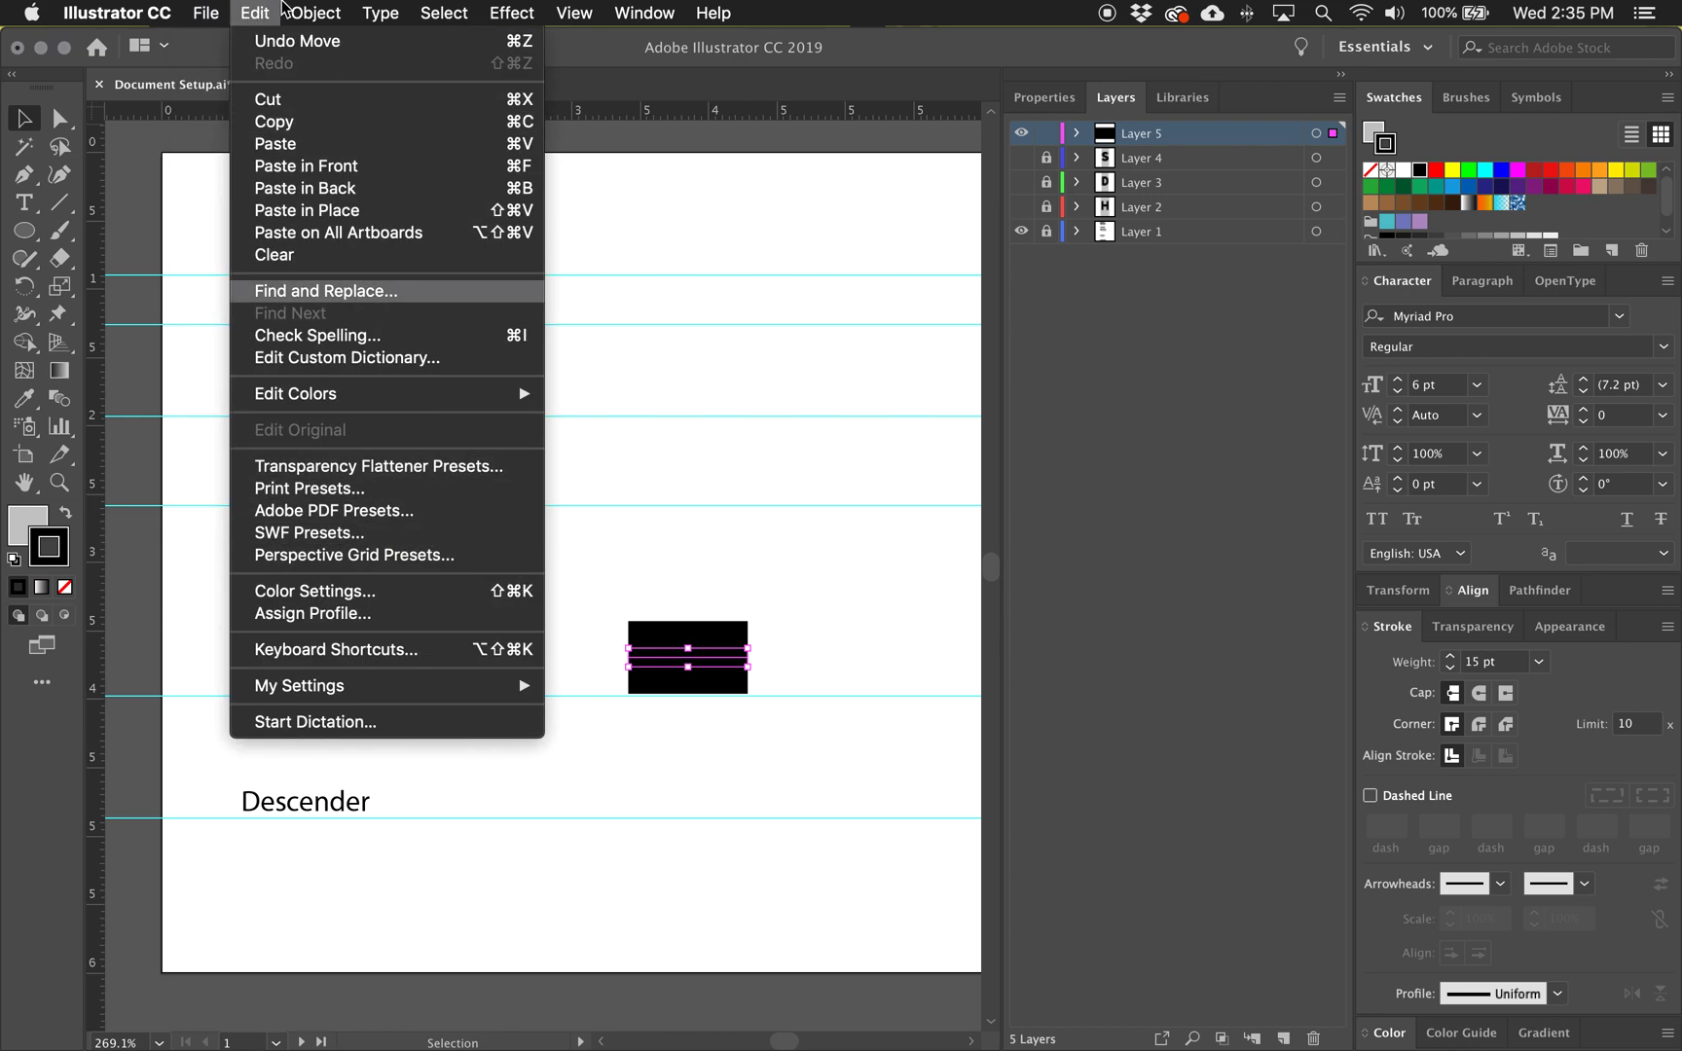
mouse_move(316, 12)
mouse_move(356, 513)
left_click(585, 571)
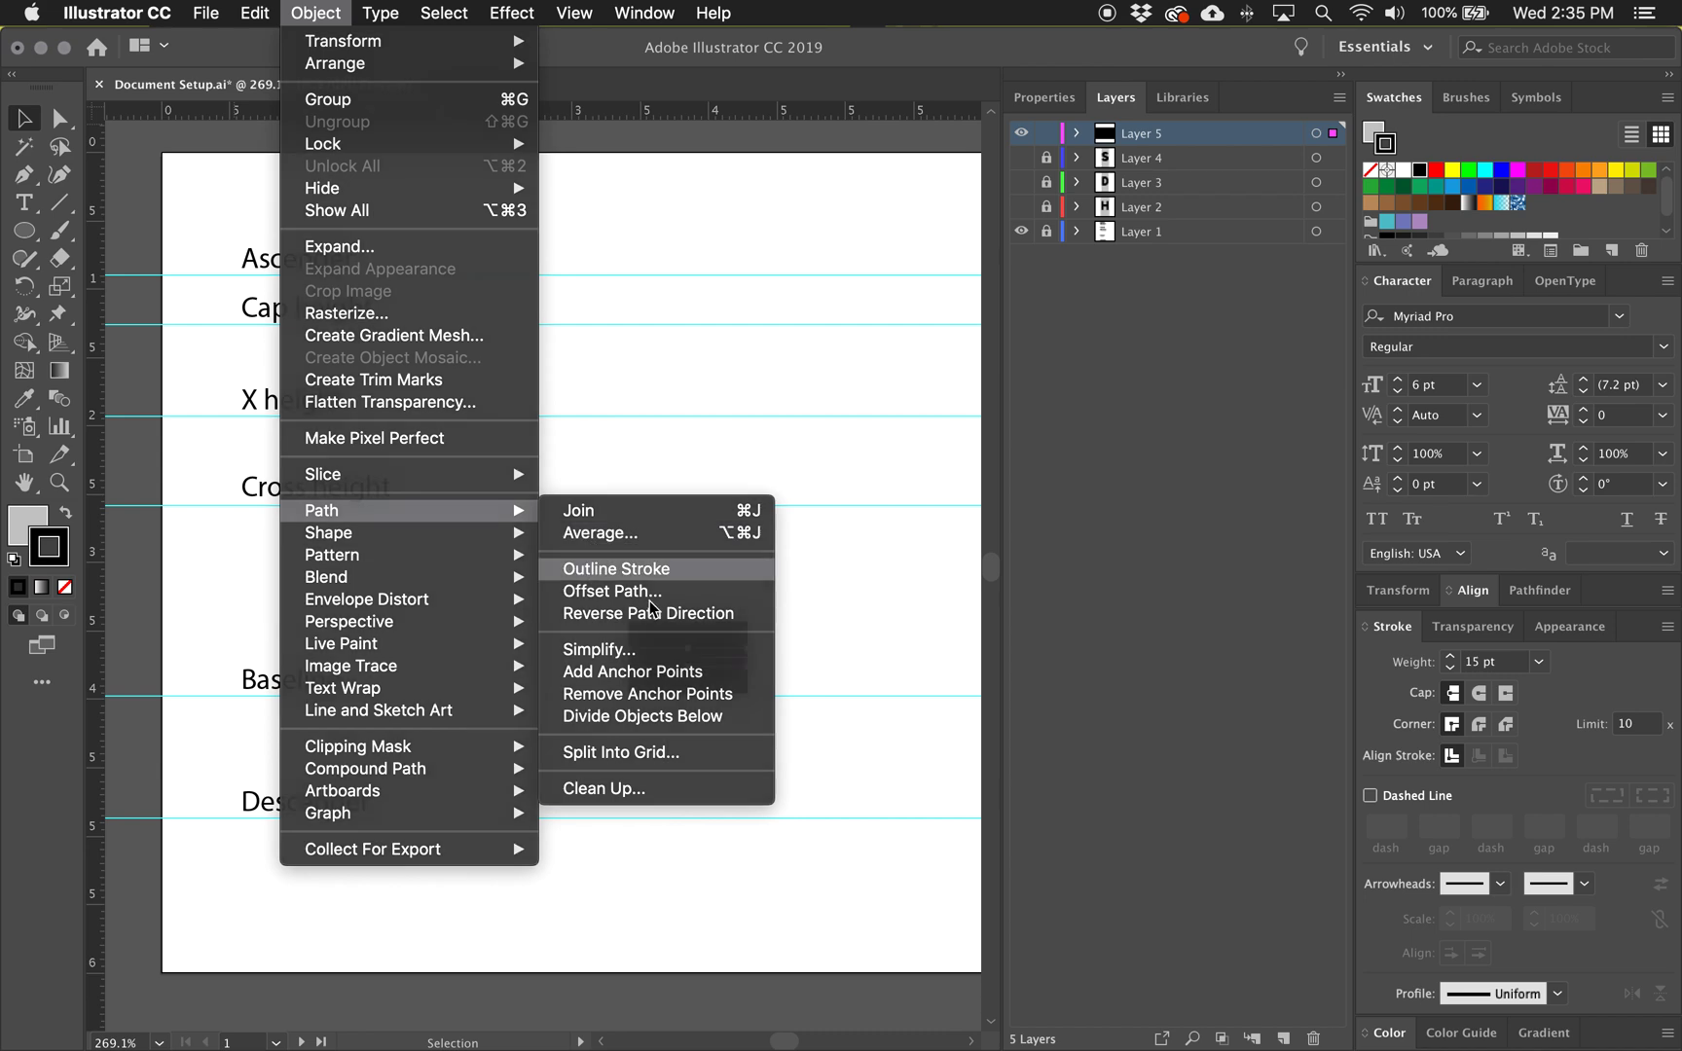
left_click(837, 652)
left_click(710, 660)
mouse_move(708, 658)
left_mouse_down()
mouse_move(744, 693)
mouse_move(721, 661)
left_mouse_up()
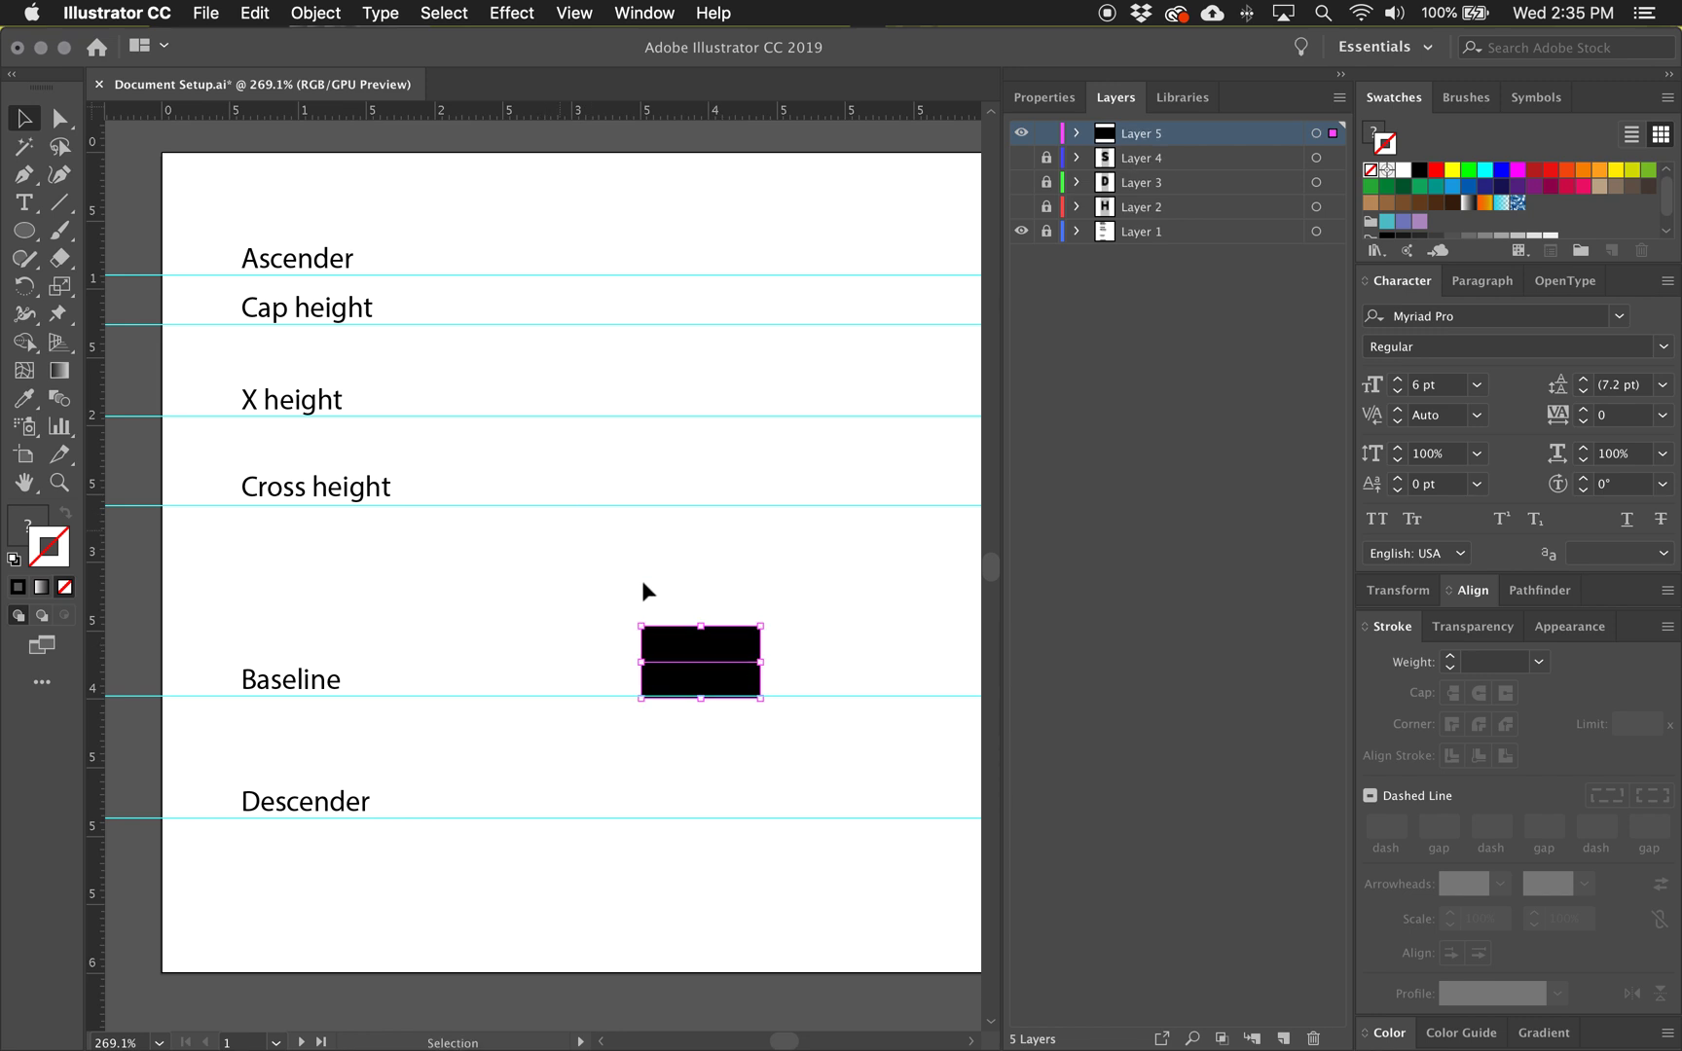
Draw a black circle beside the rectangle with the Ellipse tool, matching its height from upper edge to baseline
key("a")
left_click(720, 568)
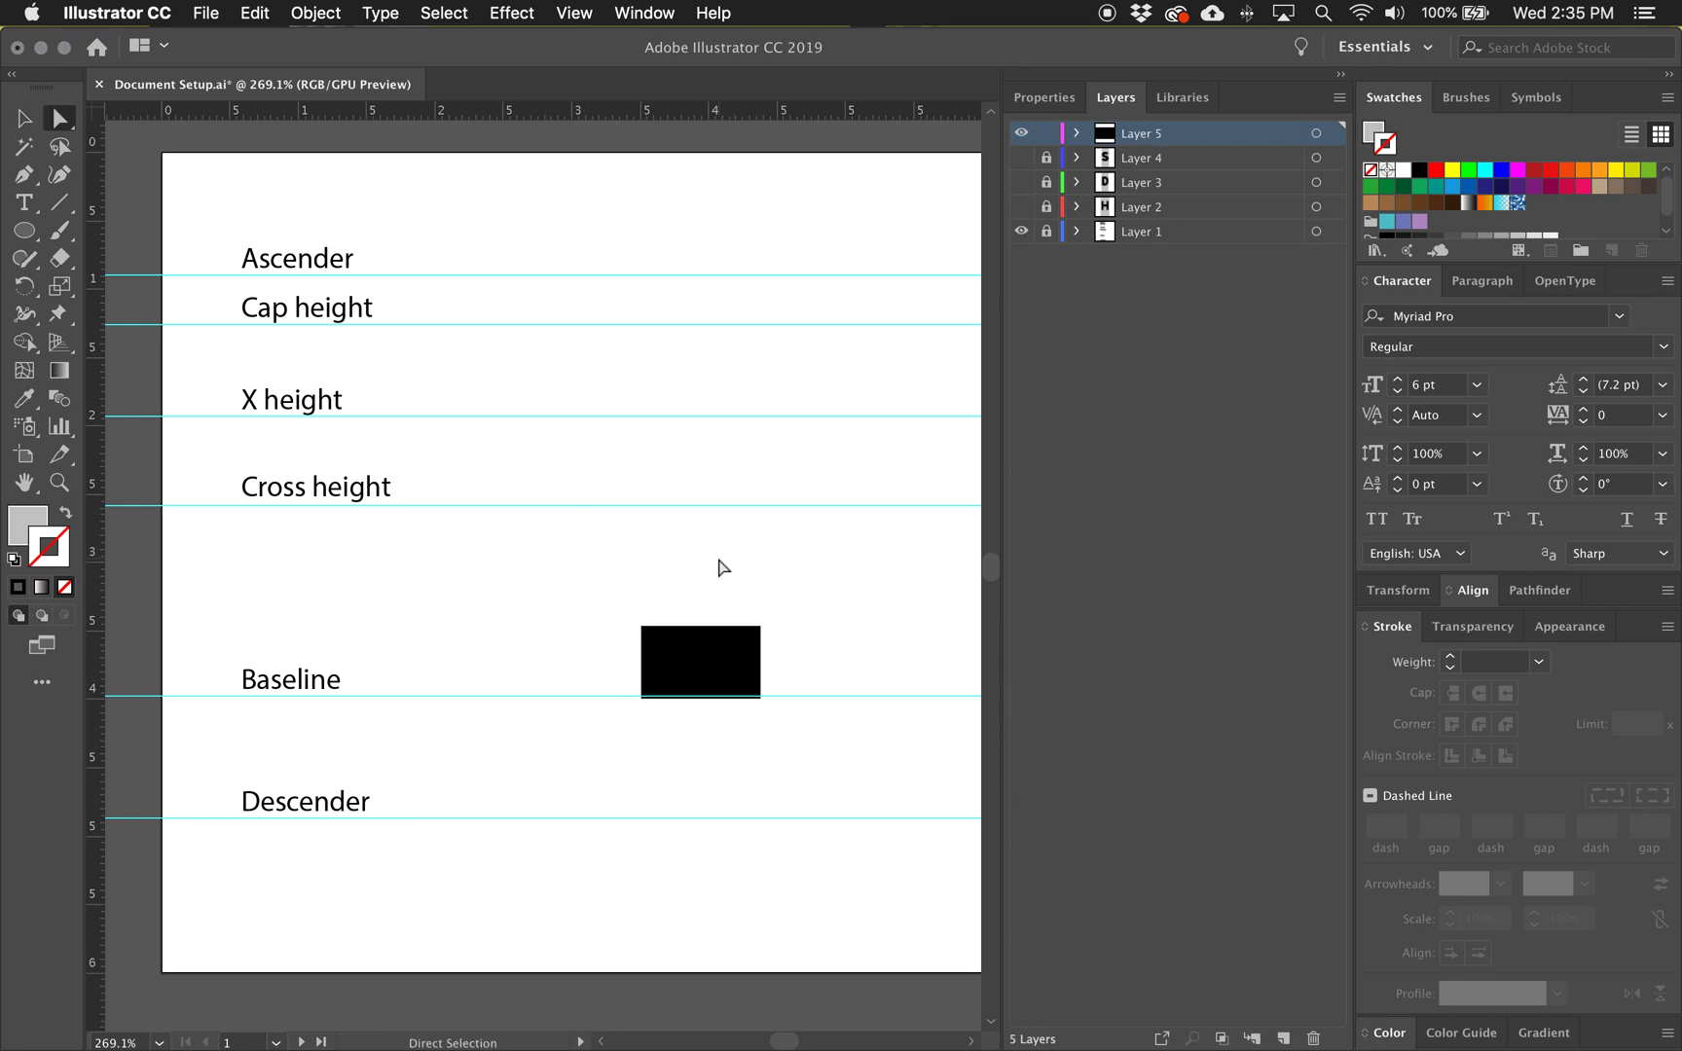
left_click(720, 670)
key("z")
left_click_drag(687, 709, 1124, 581)
left_click_drag(521, 653, 432, 736)
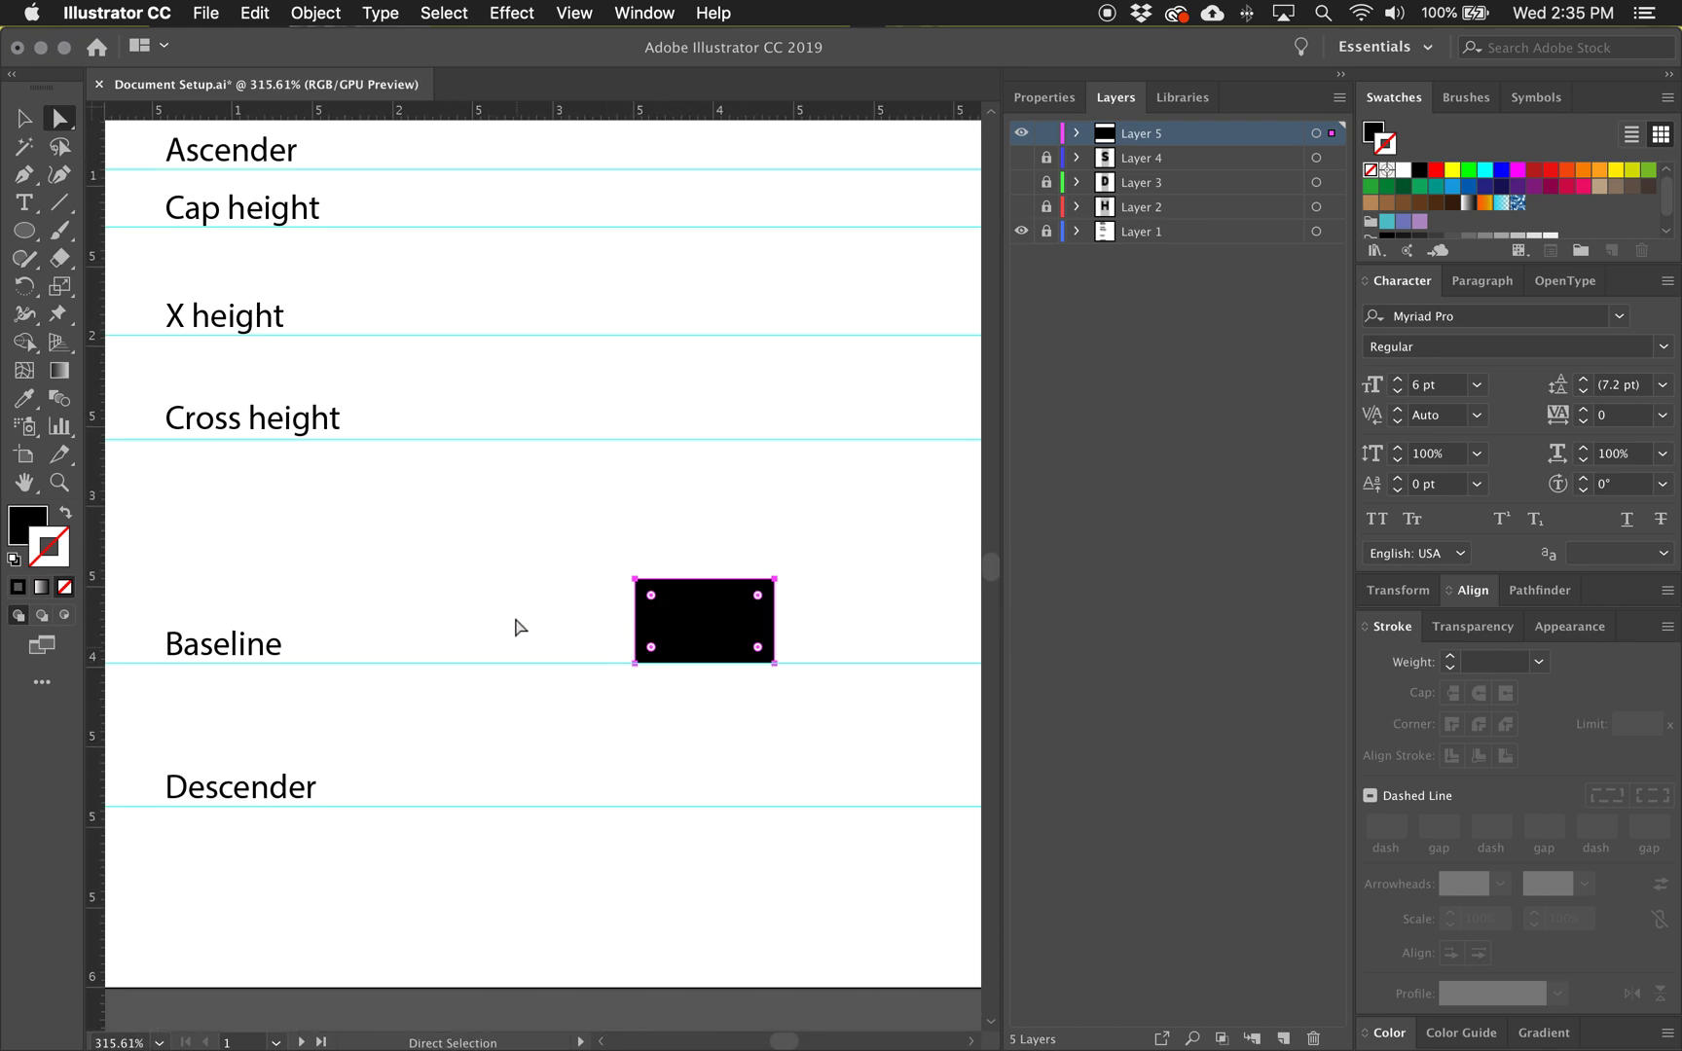
left_click(34, 232)
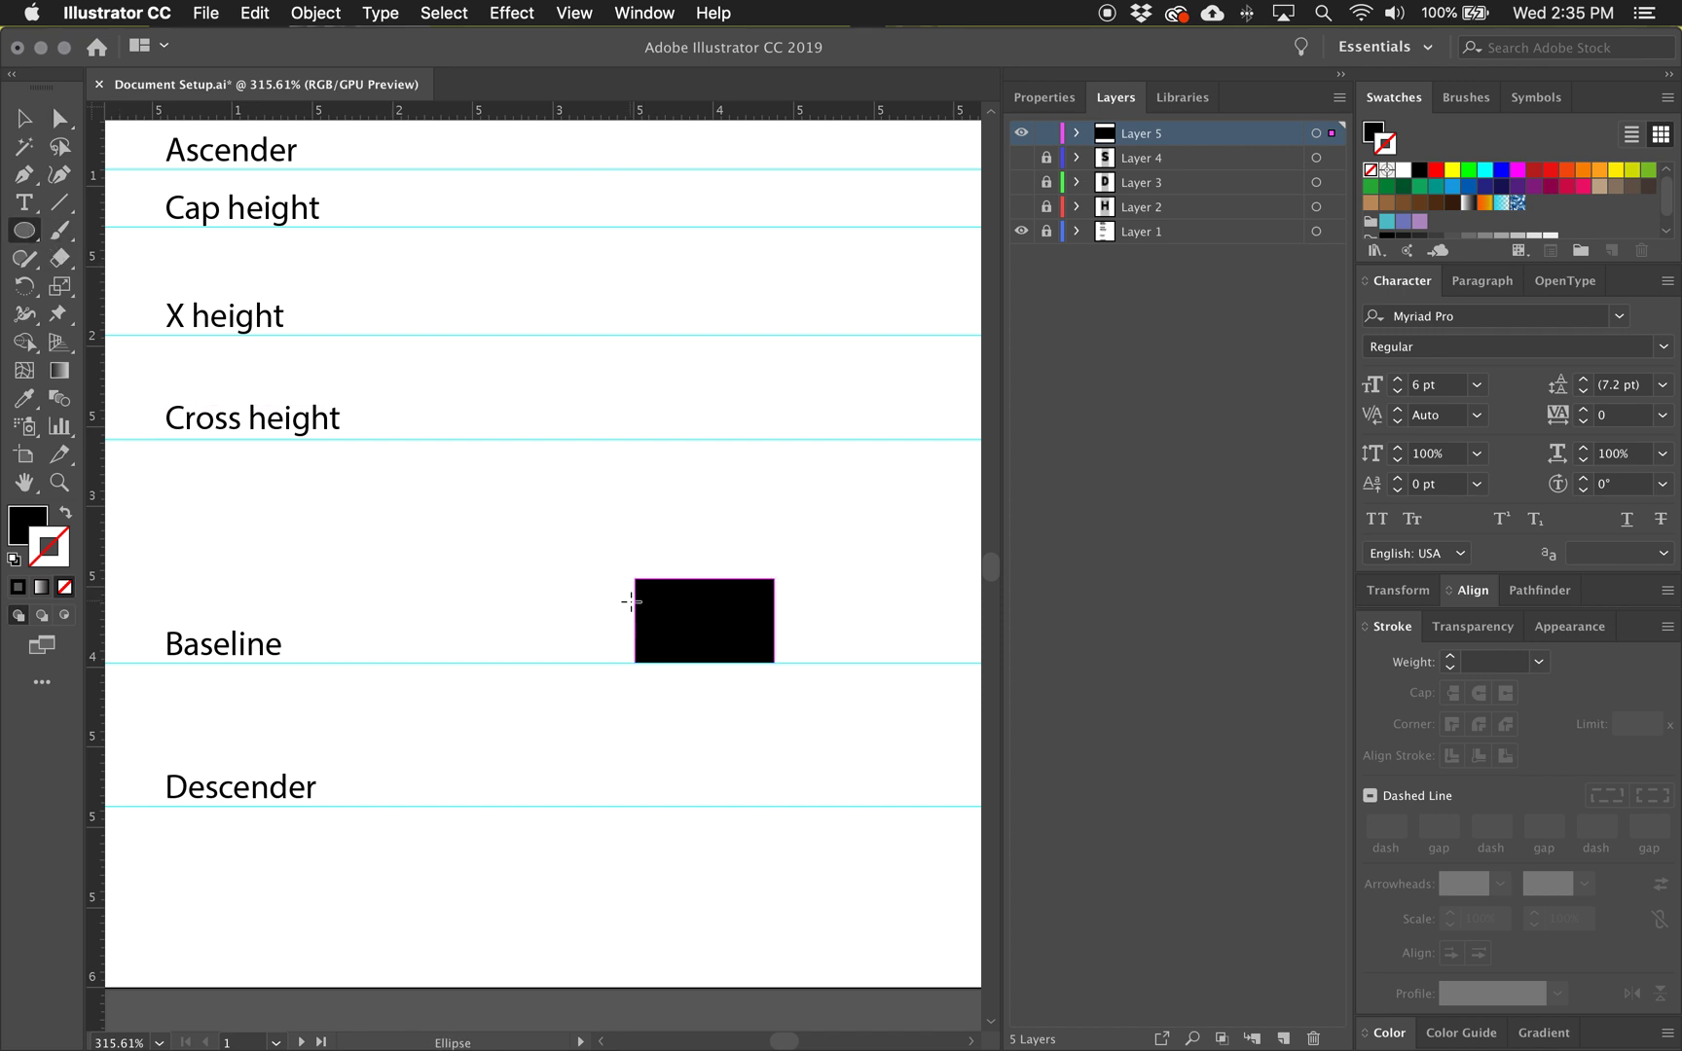
left_click_drag(603, 578, 516, 663)
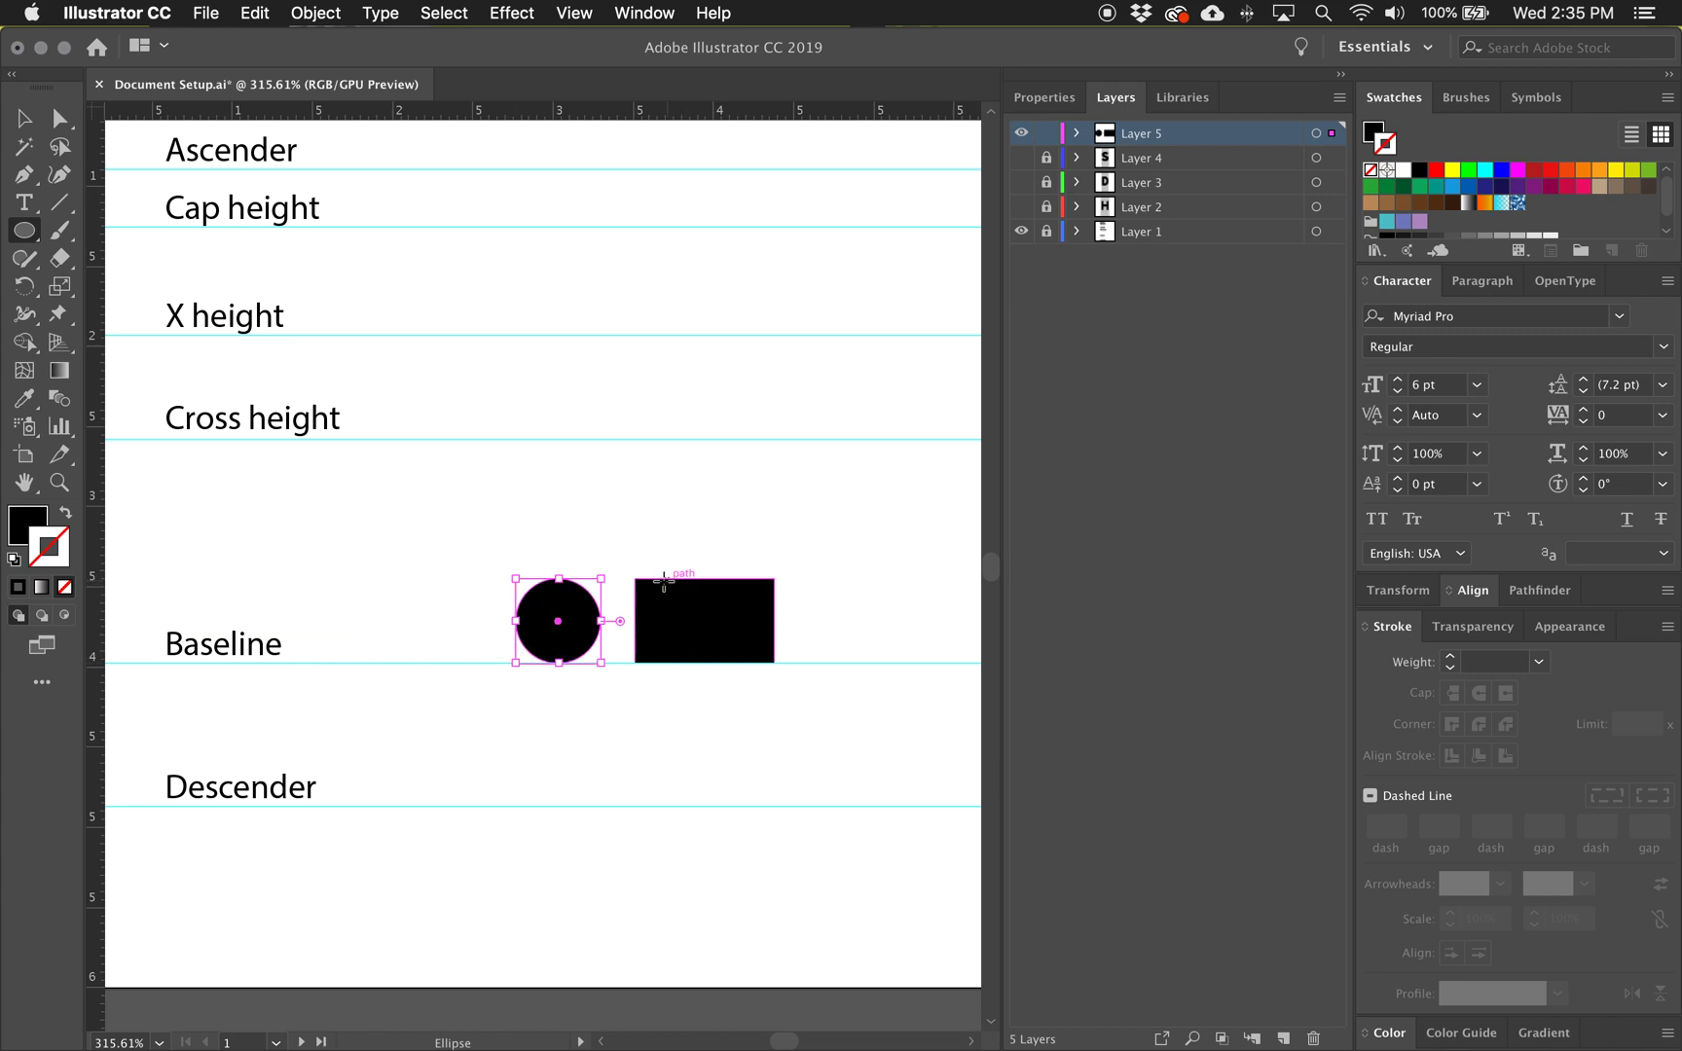
Move the circle close to the rectangle's near side and scale it uniformly to 105%
key("a")
mouse_move(552, 635)
left_mouse_down()
mouse_move(594, 632)
mouse_move(578, 634)
left_mouse_up()
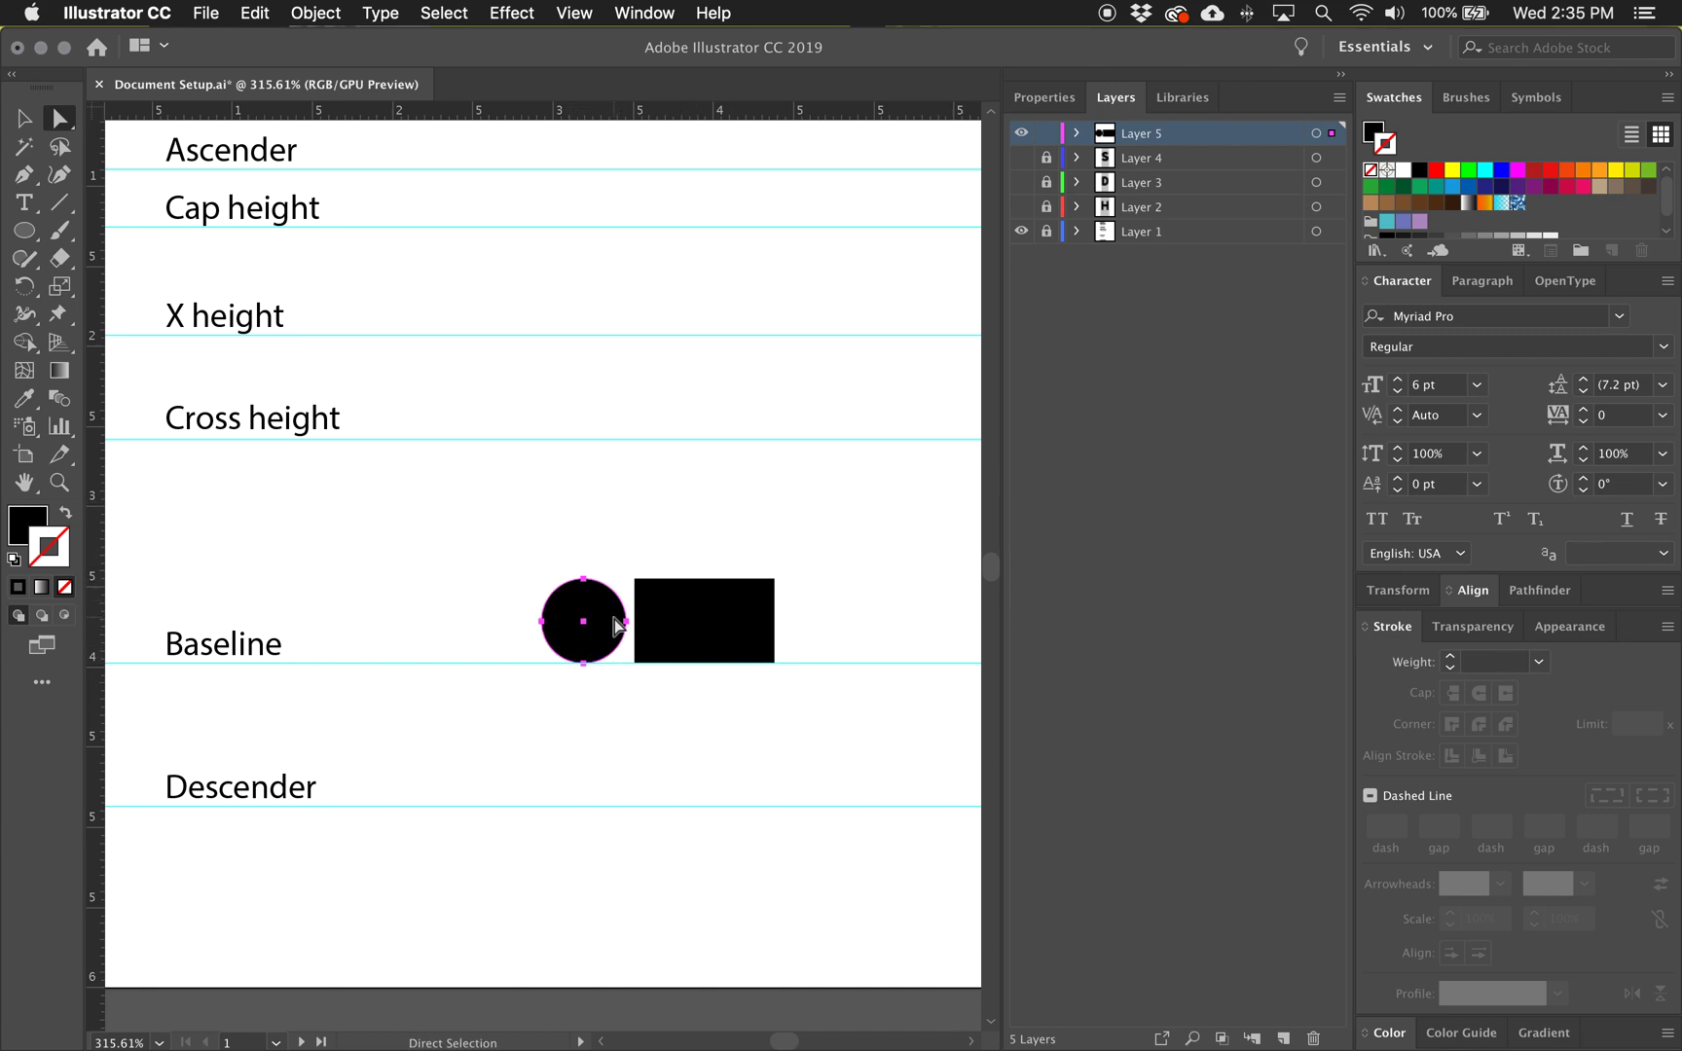
scroll(612, 614, "right", 1)
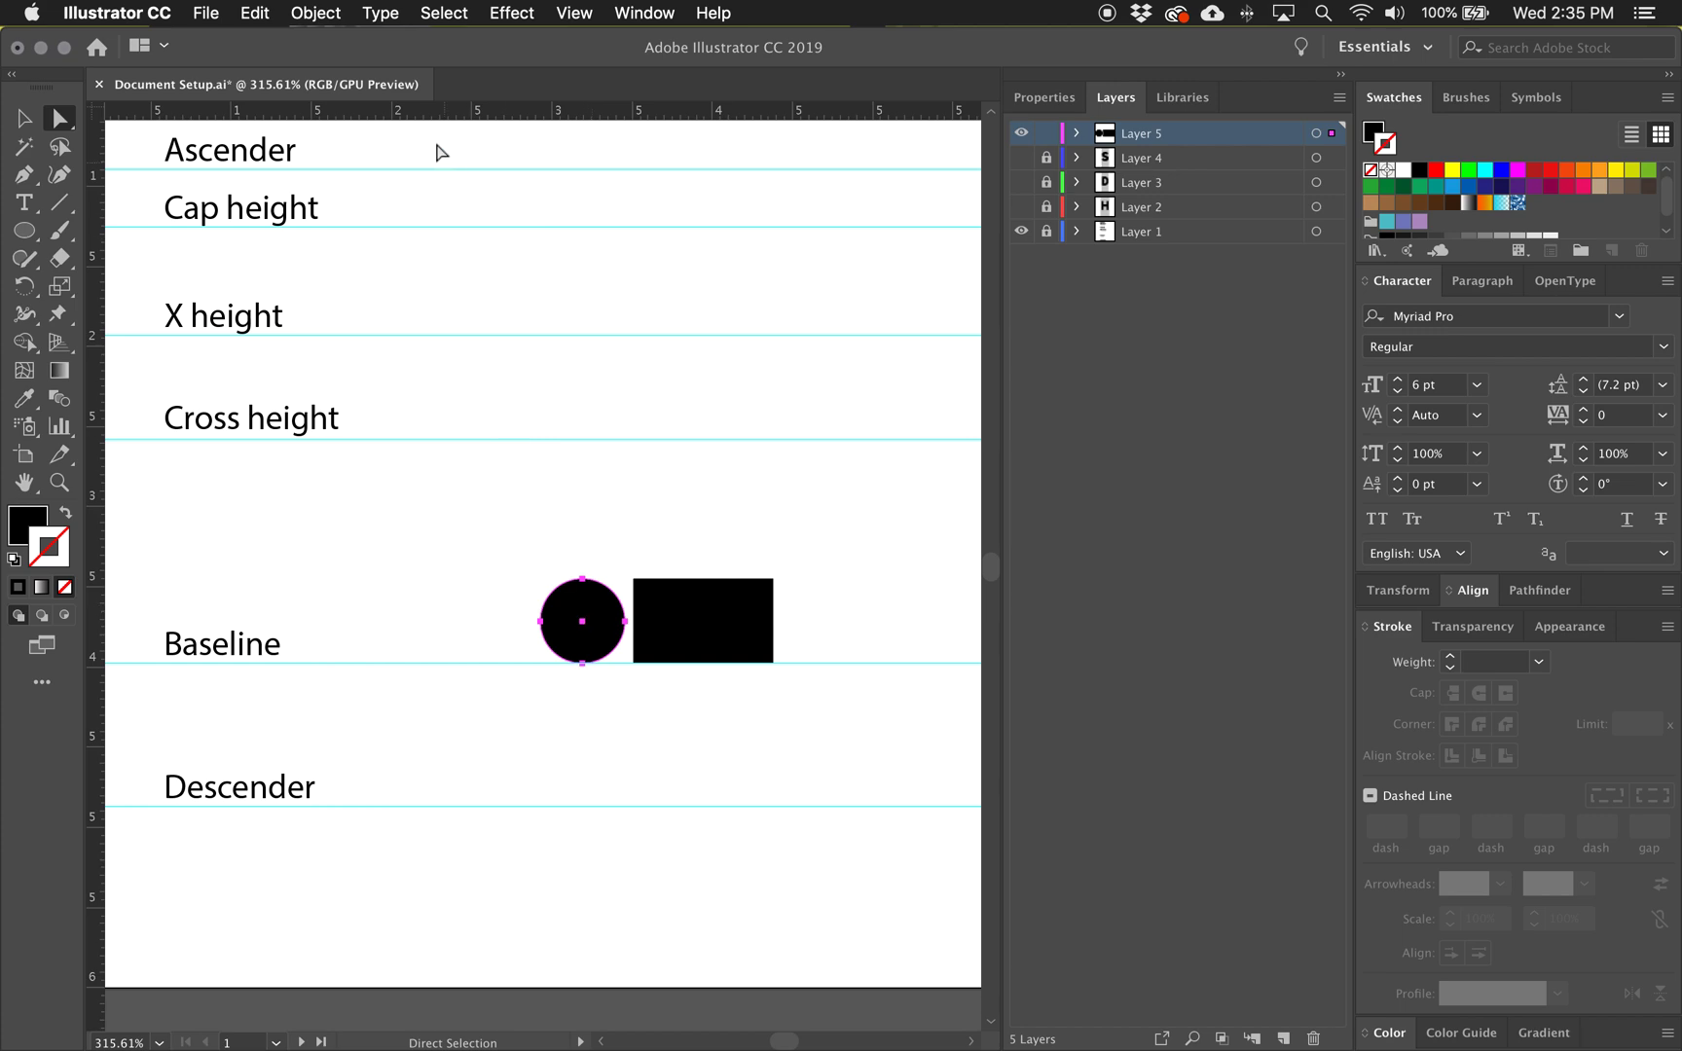
left_click(314, 14)
mouse_move(324, 45)
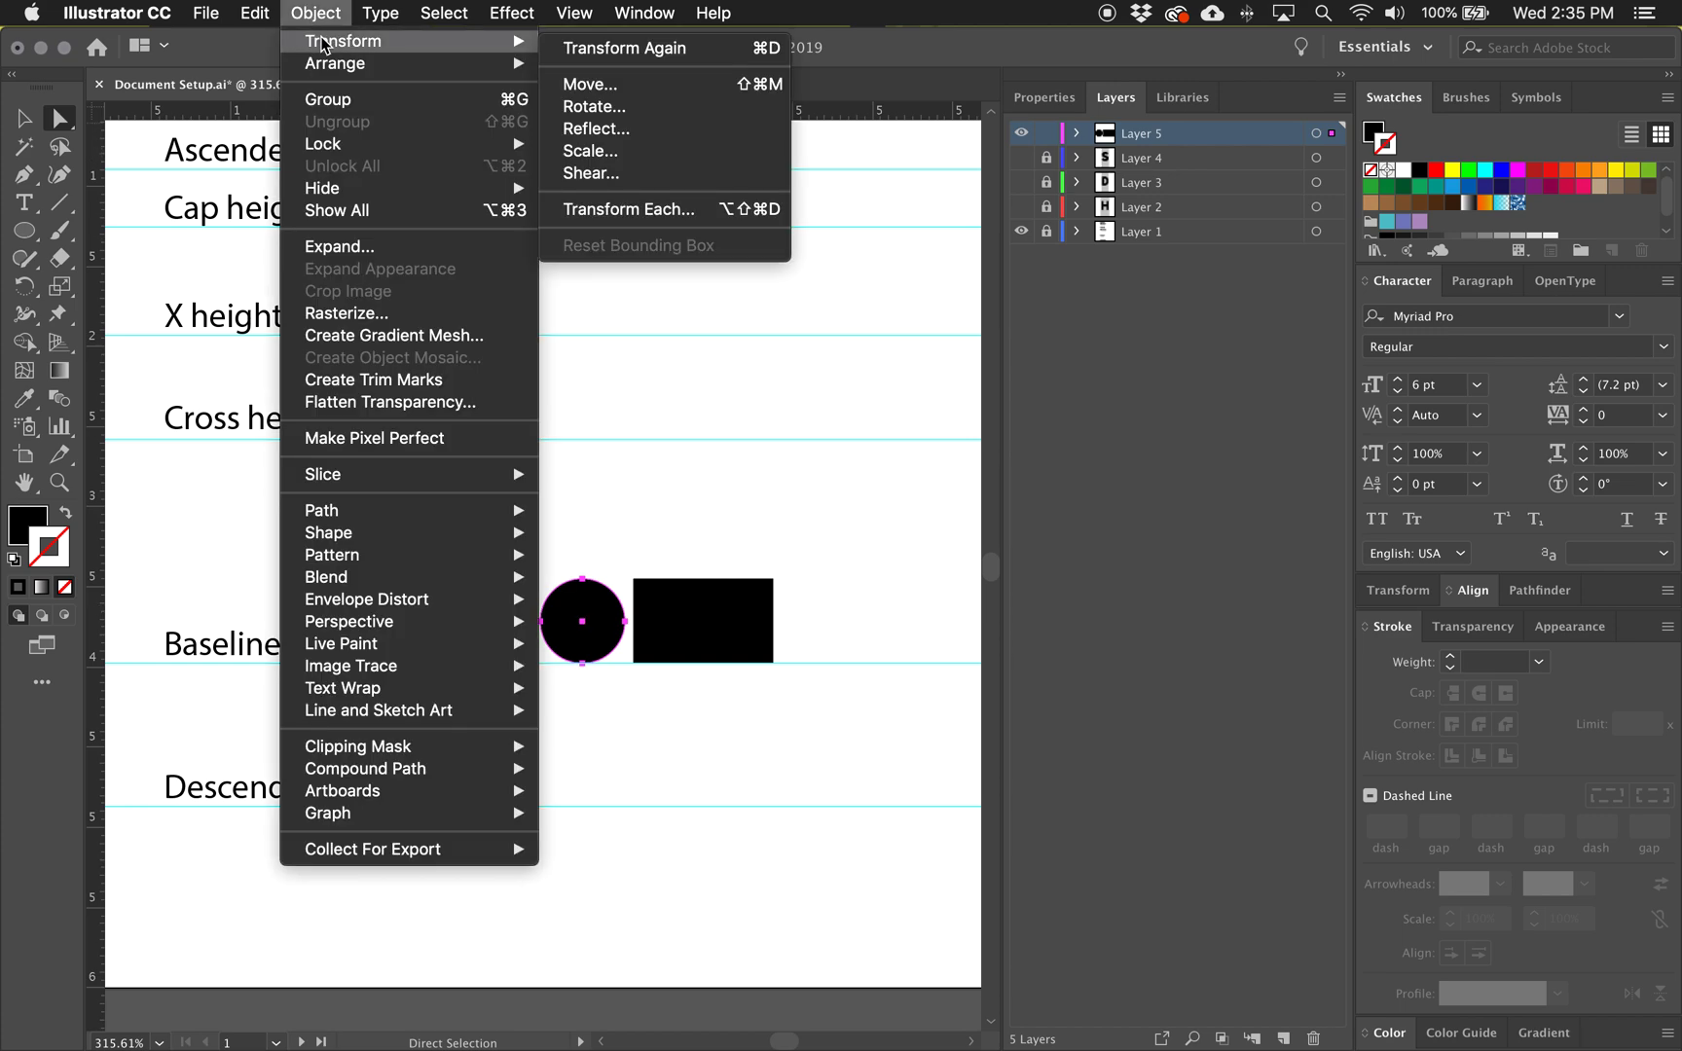
left_click(631, 151)
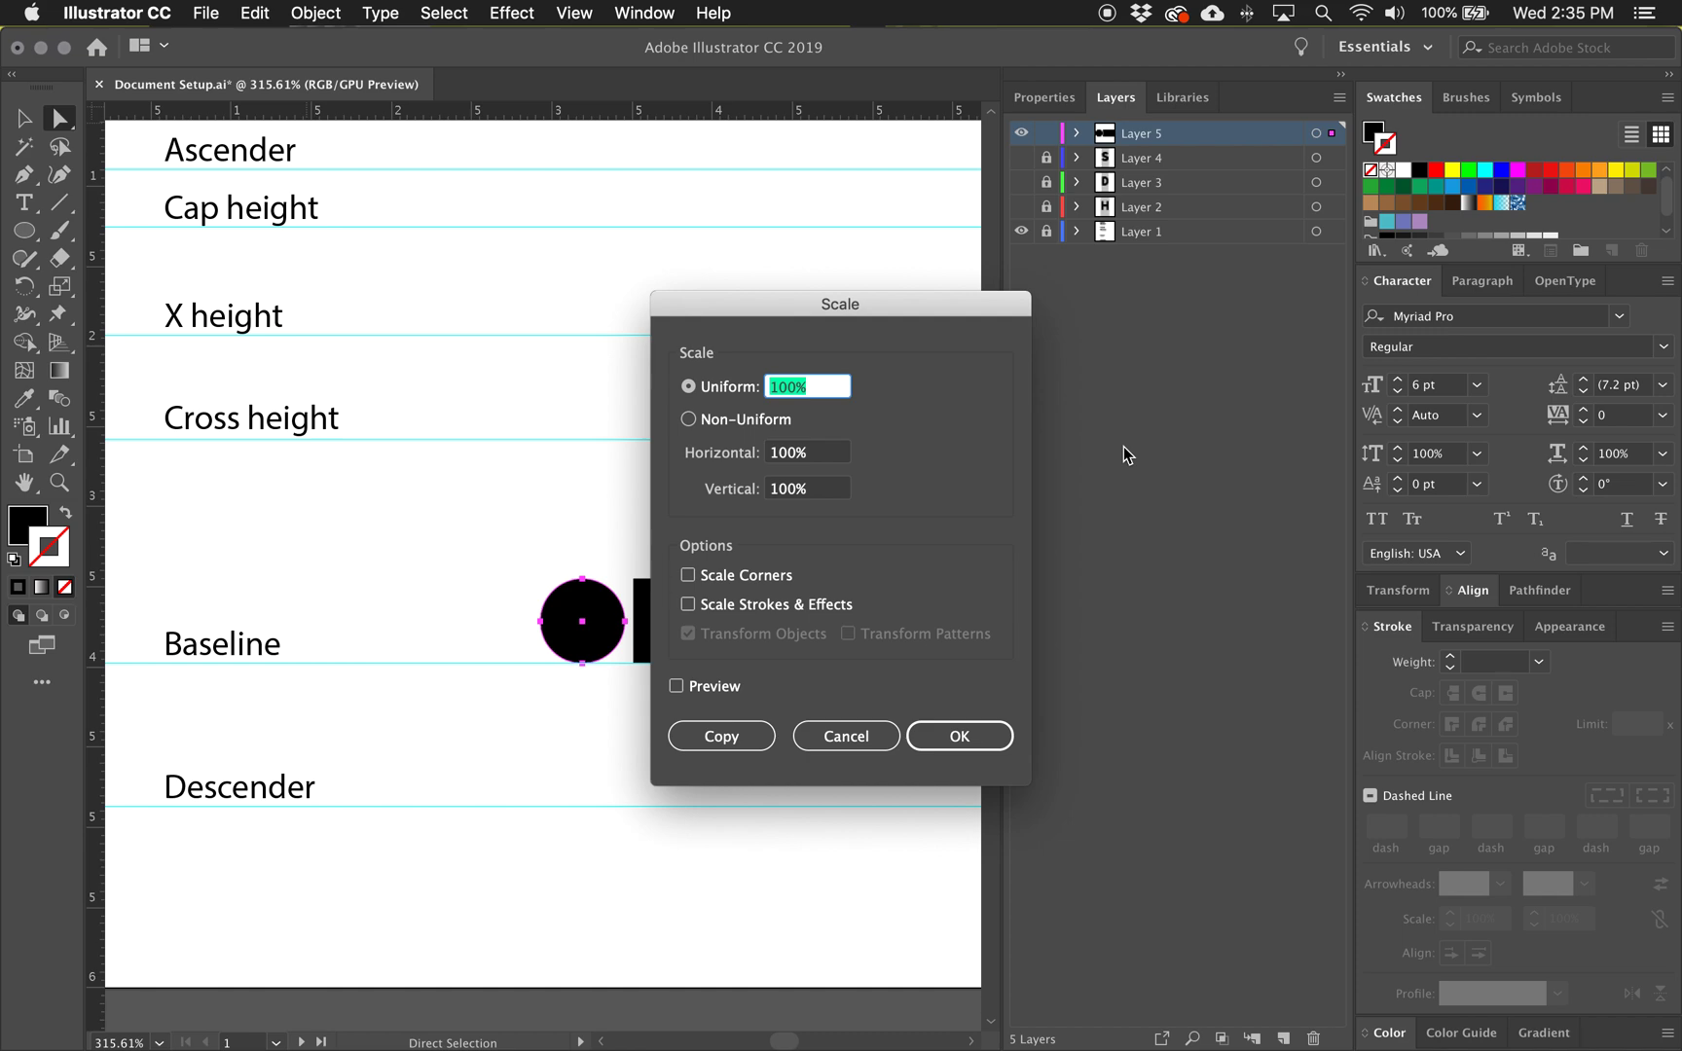
type("105")
key("Return")
Raise the circle and rectangle together clear of the baseline, and delete the rectangle
left_click(24, 122)
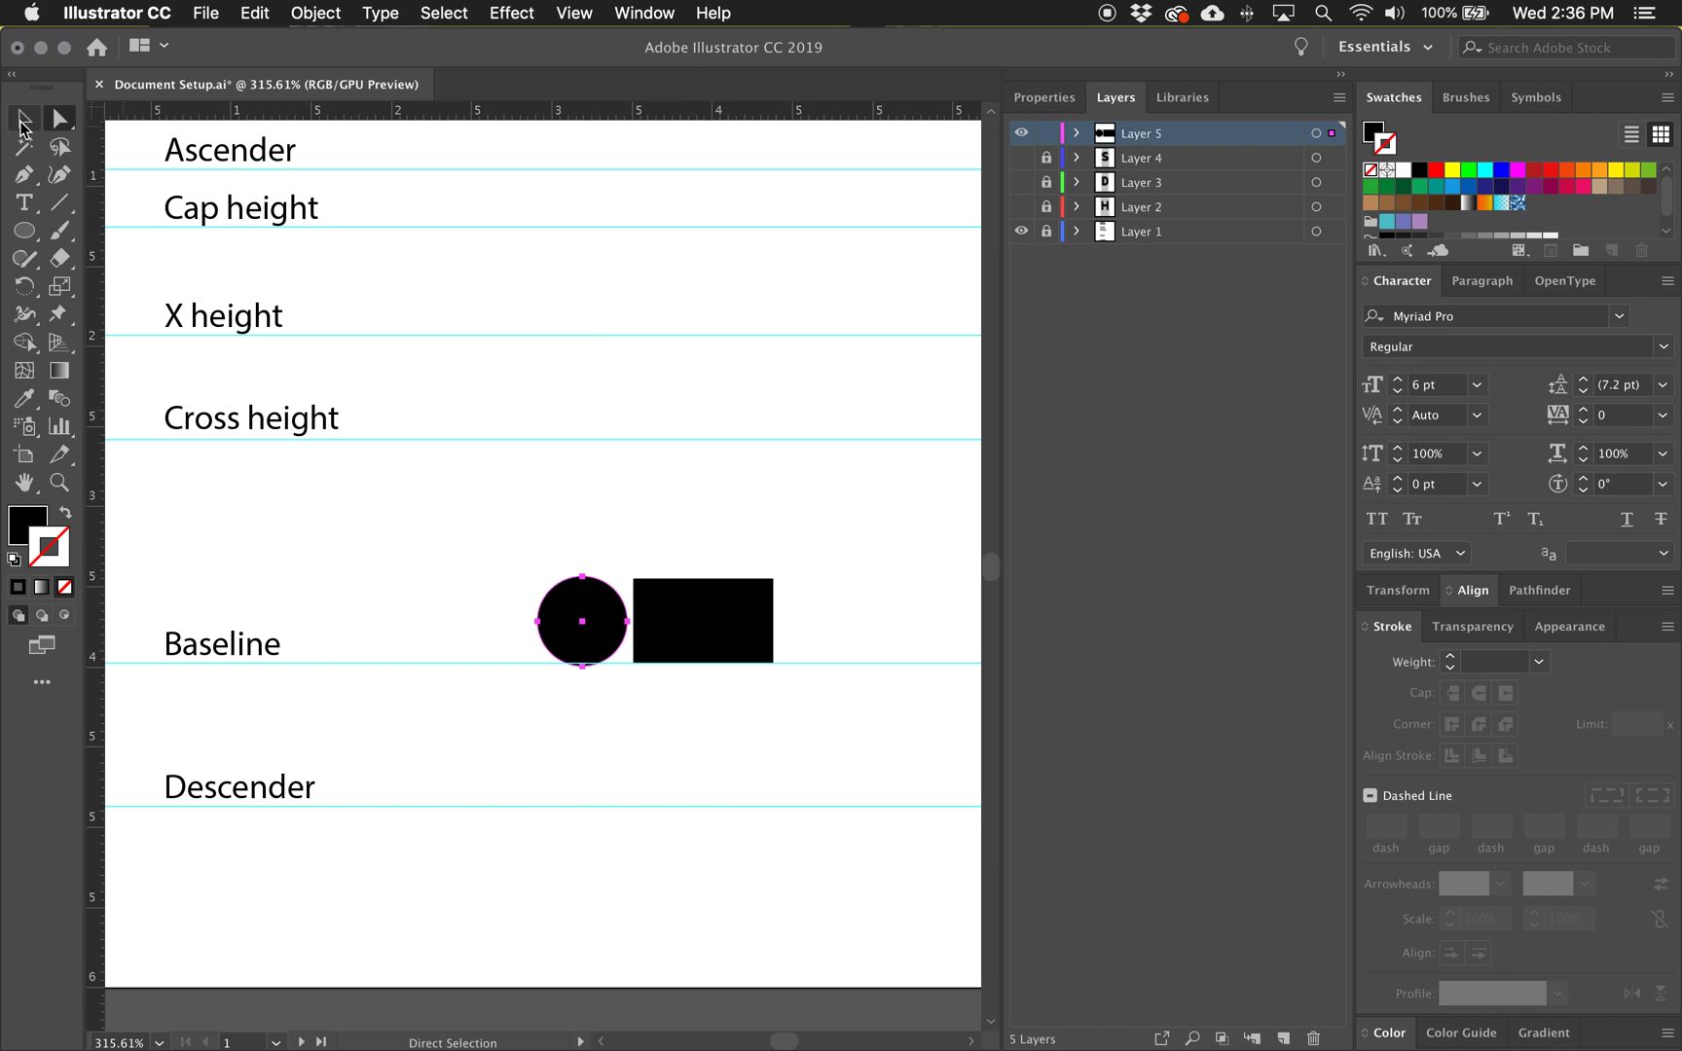
left_click(511, 438)
left_click(598, 627)
left_click(632, 502)
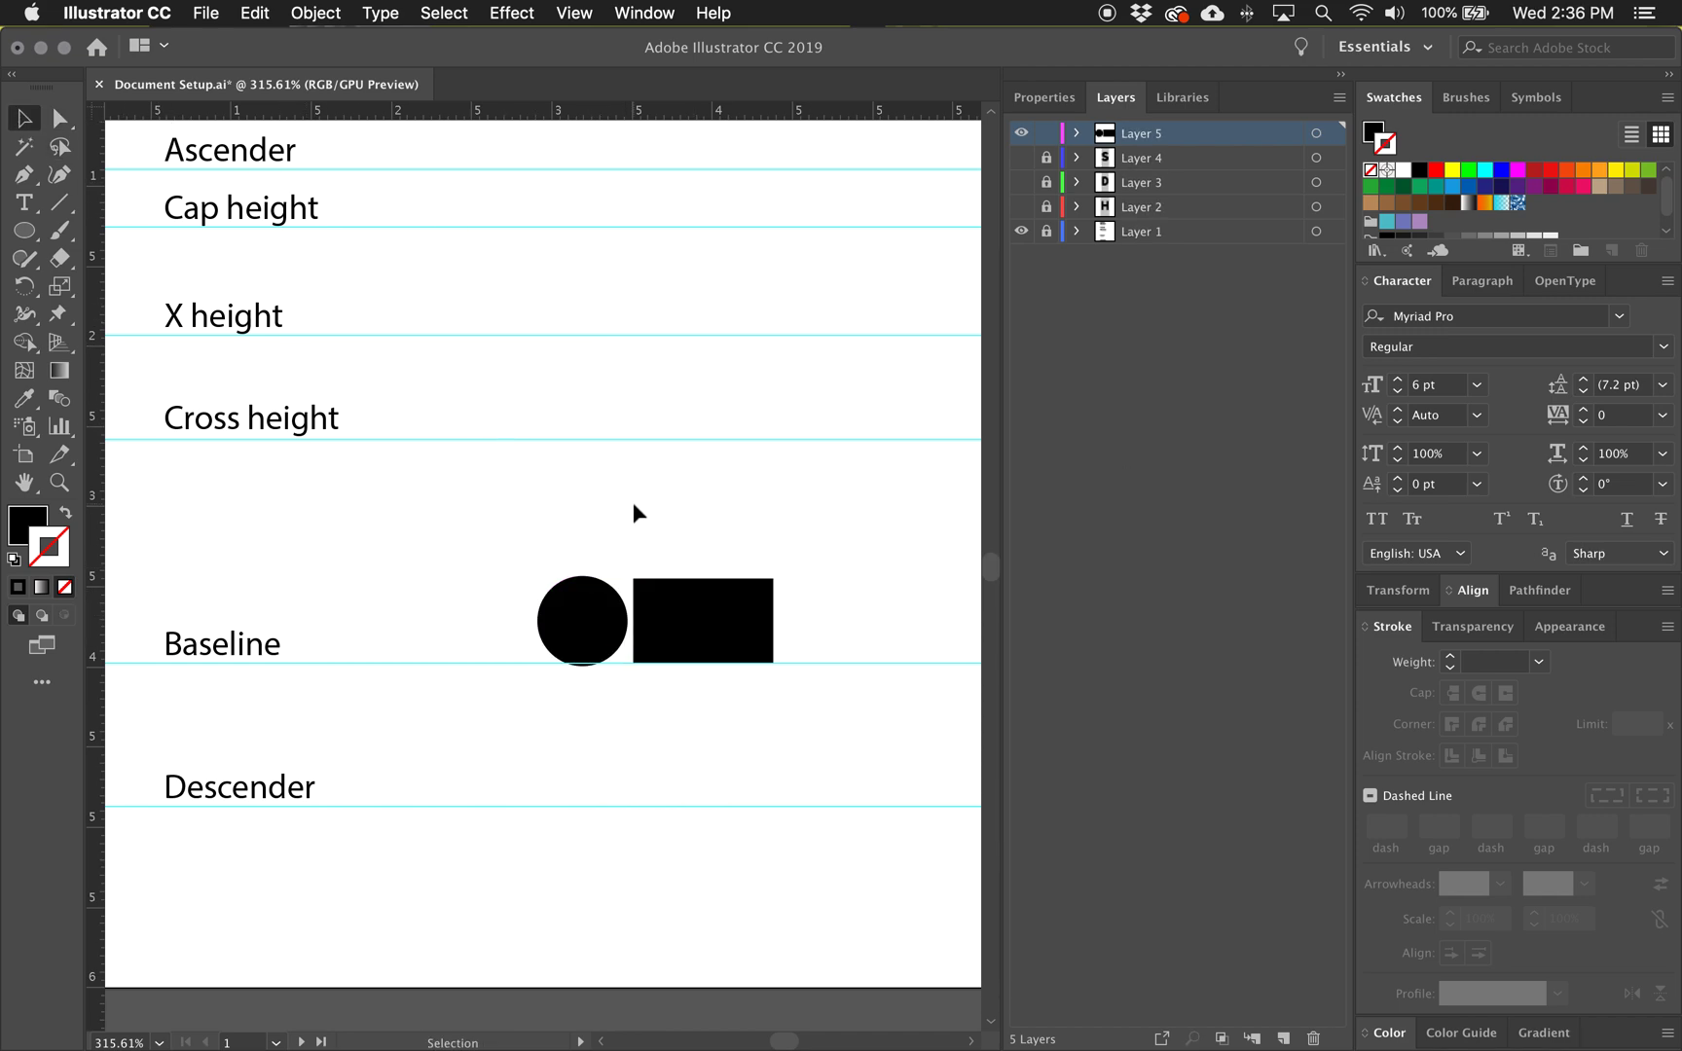
left_click_drag(529, 529, 733, 561)
left_click(816, 524)
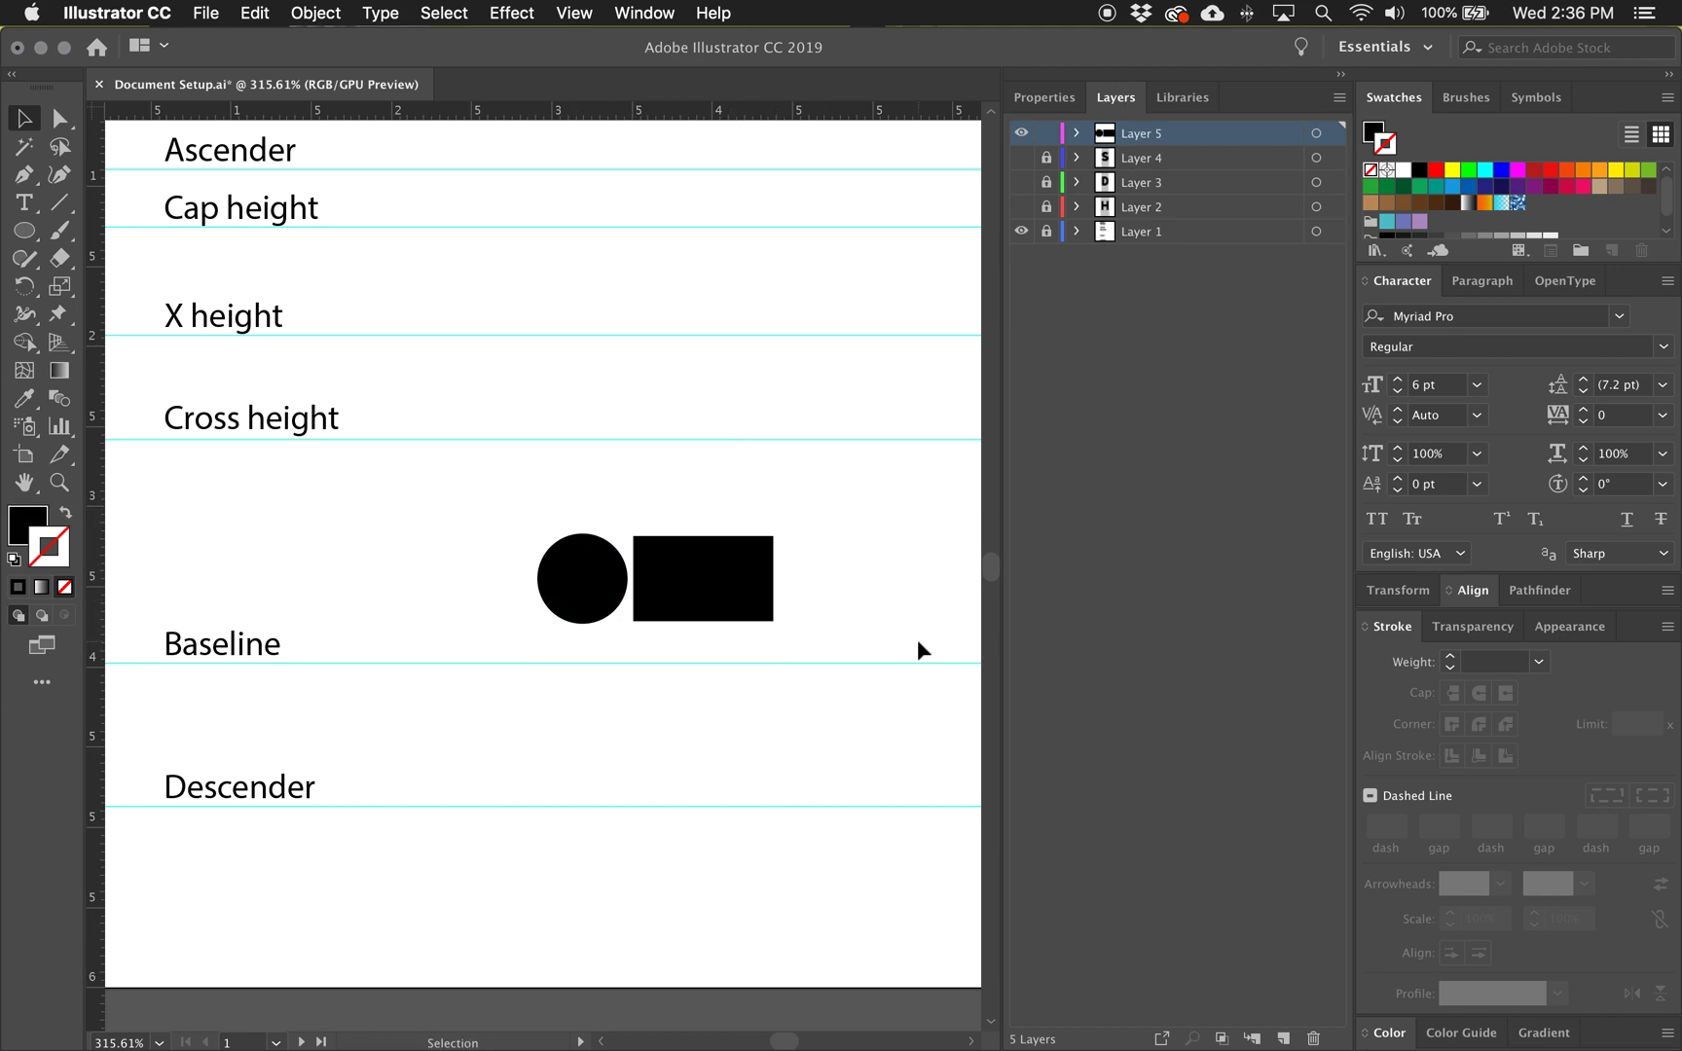
left_click(729, 584)
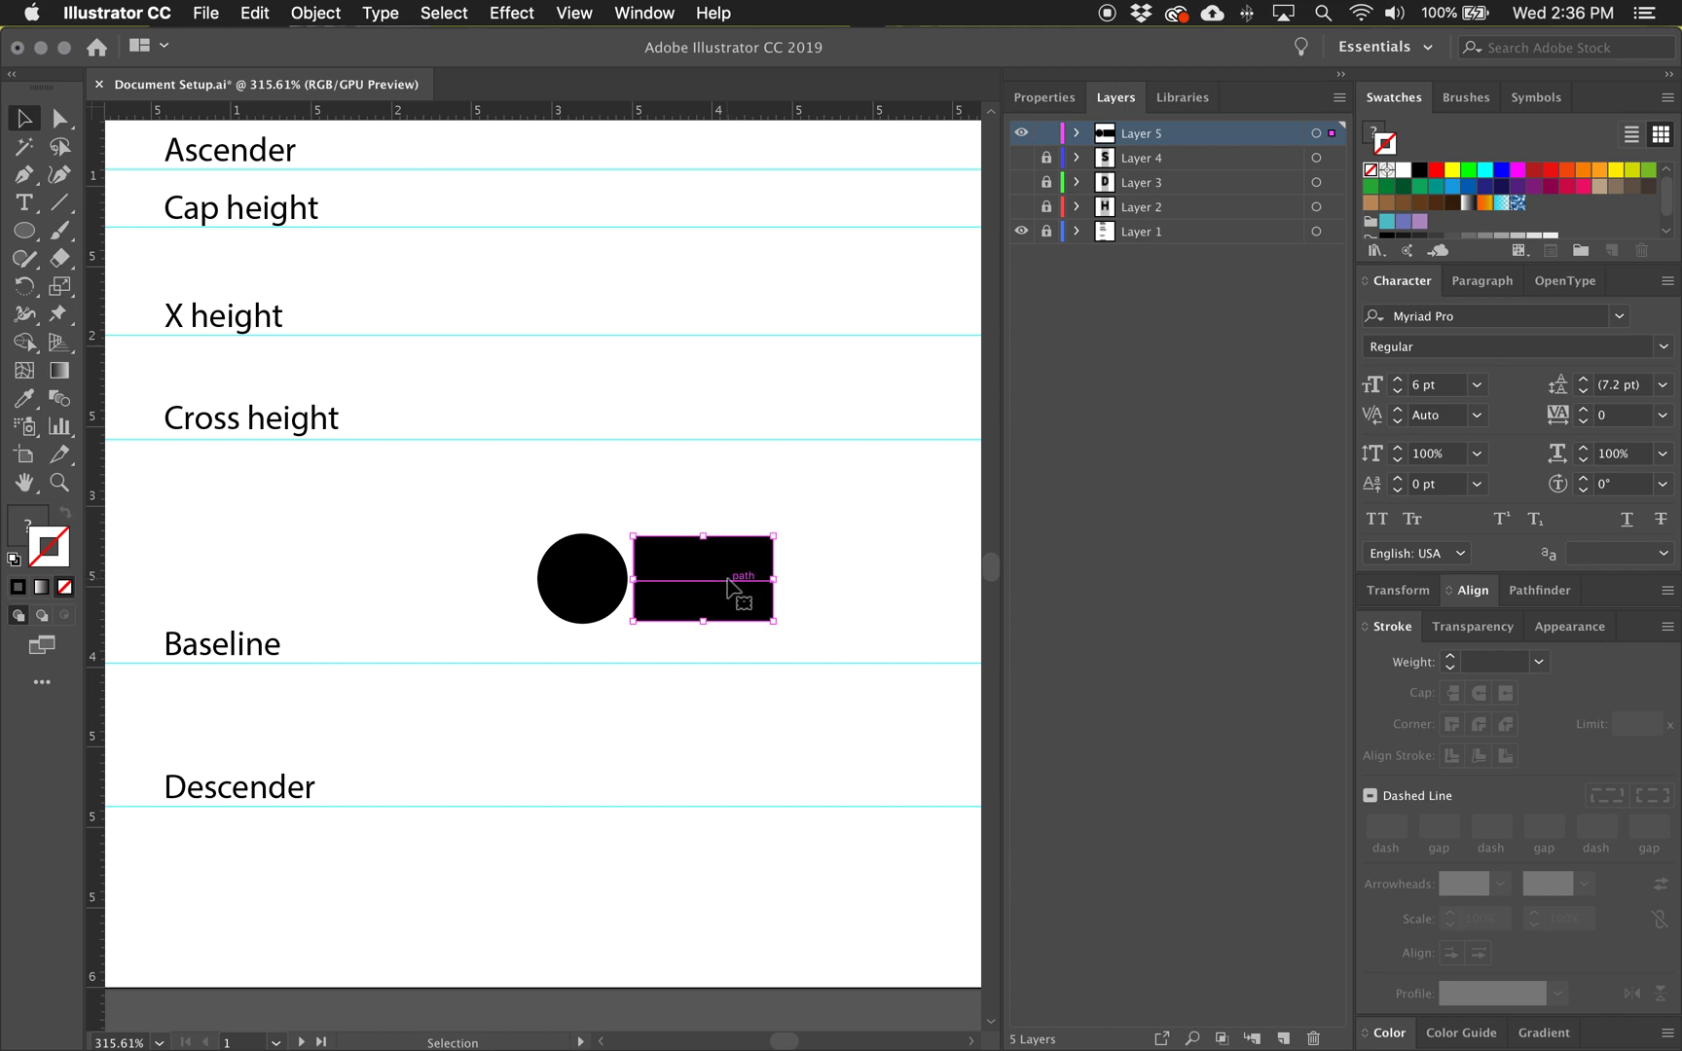
key("Delete")
Move the circle so it dips slightly below the baseline, and briefly show Layer 4 to compare it with the S
key("a")
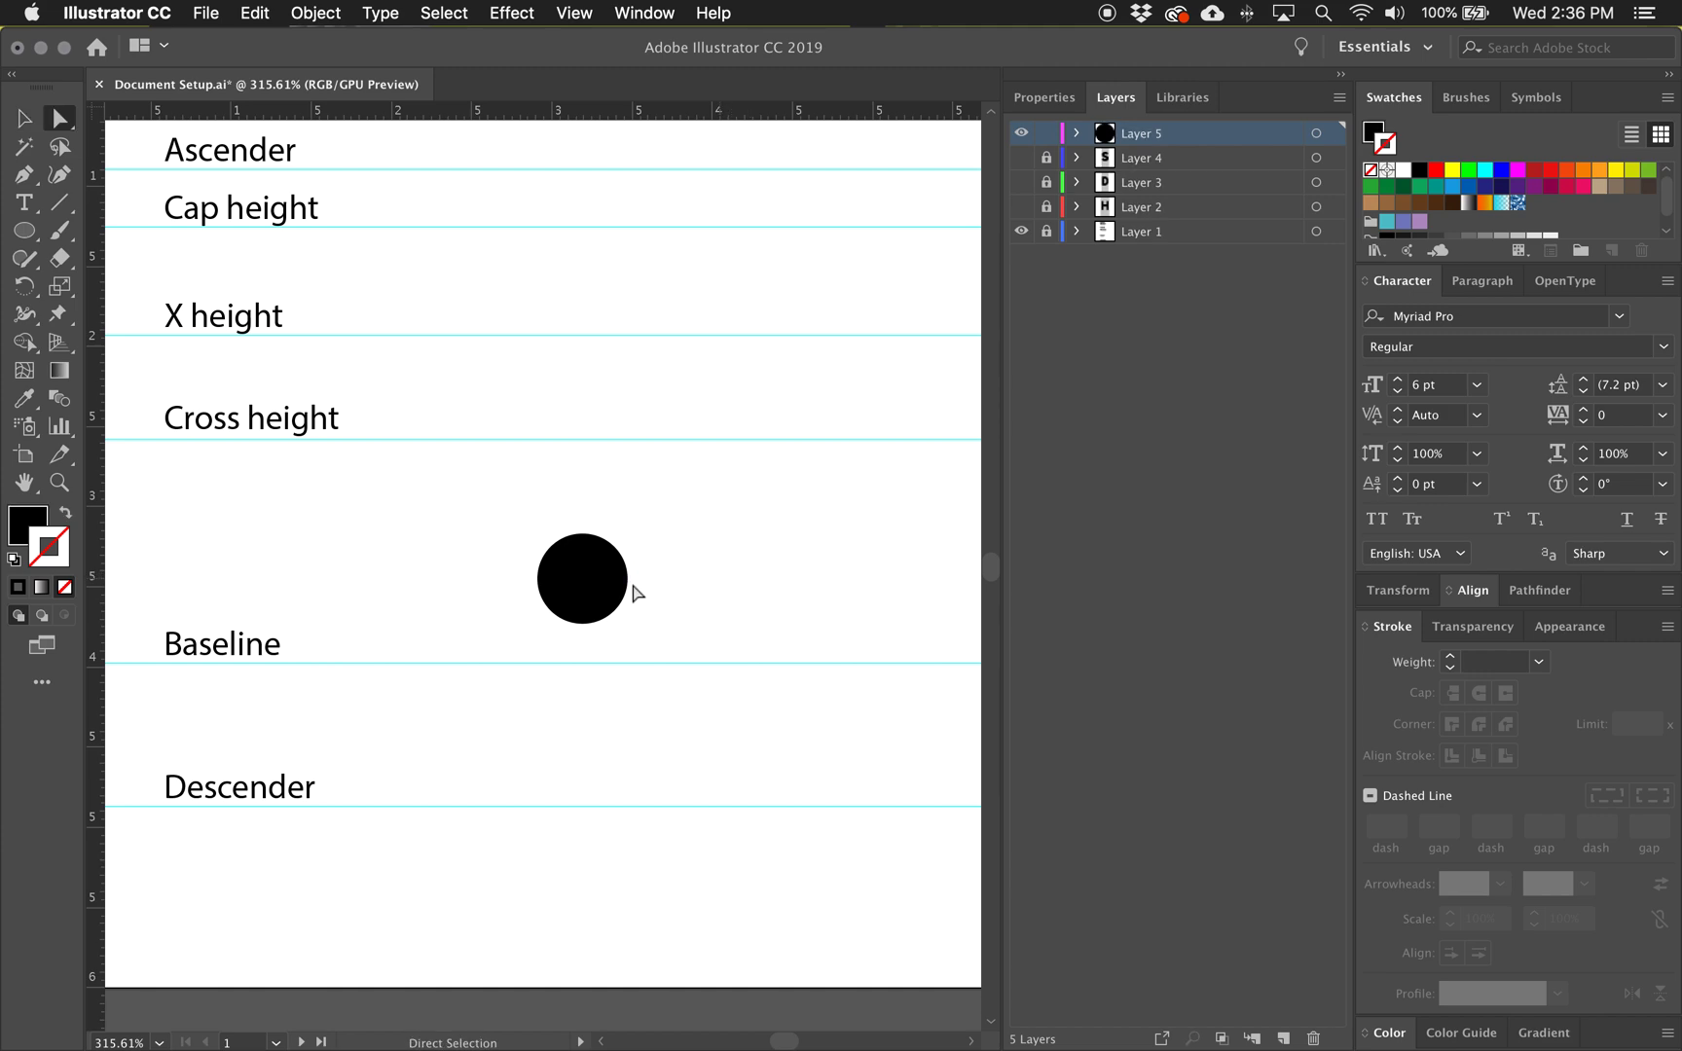
left_click_drag(586, 566, 675, 611)
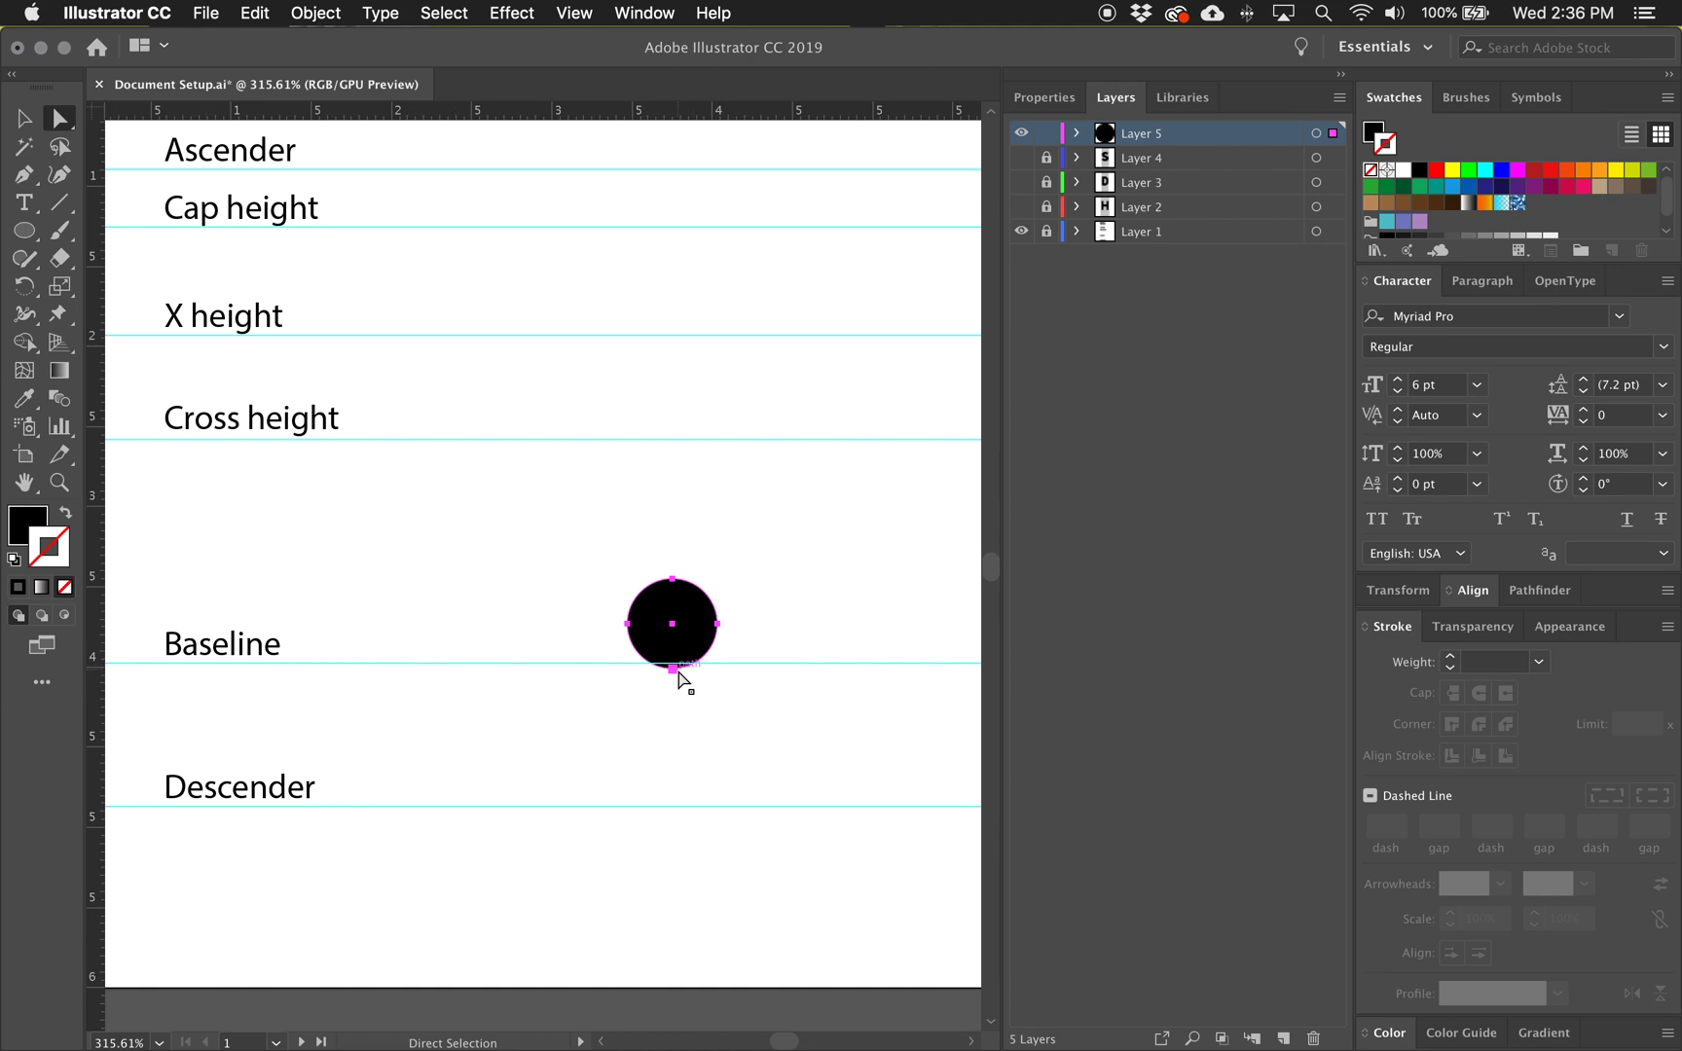
left_click(1021, 158)
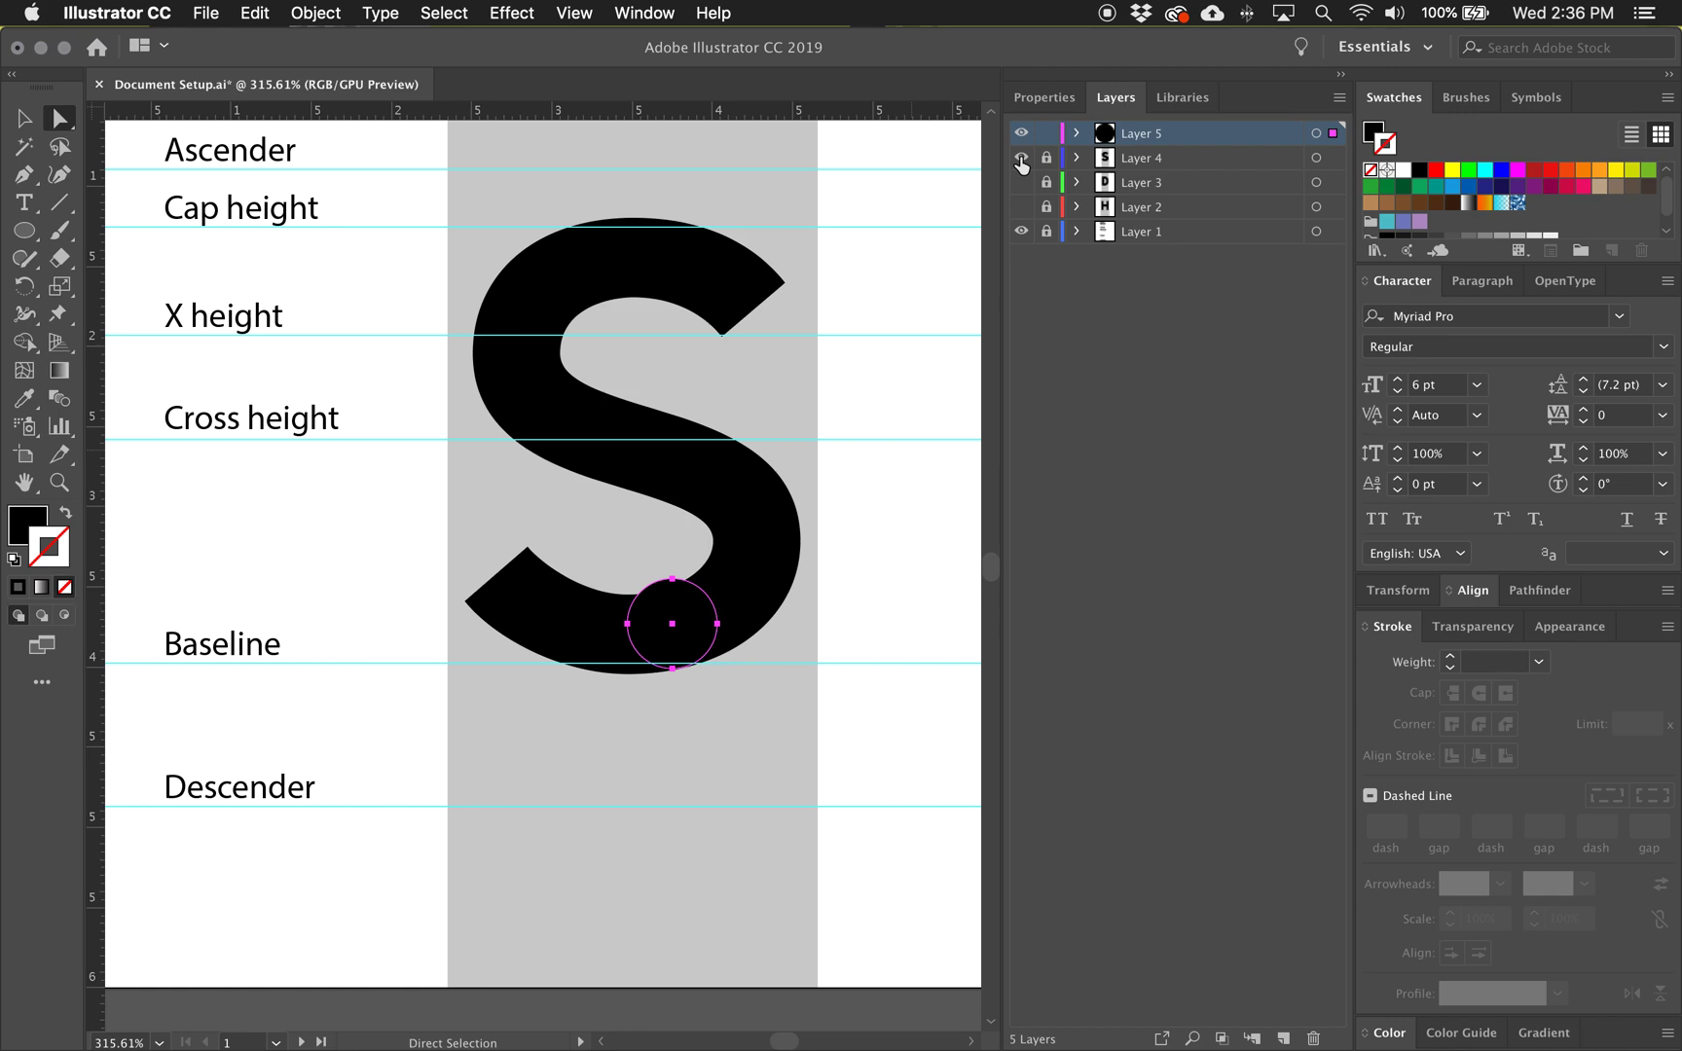
left_click(1020, 160)
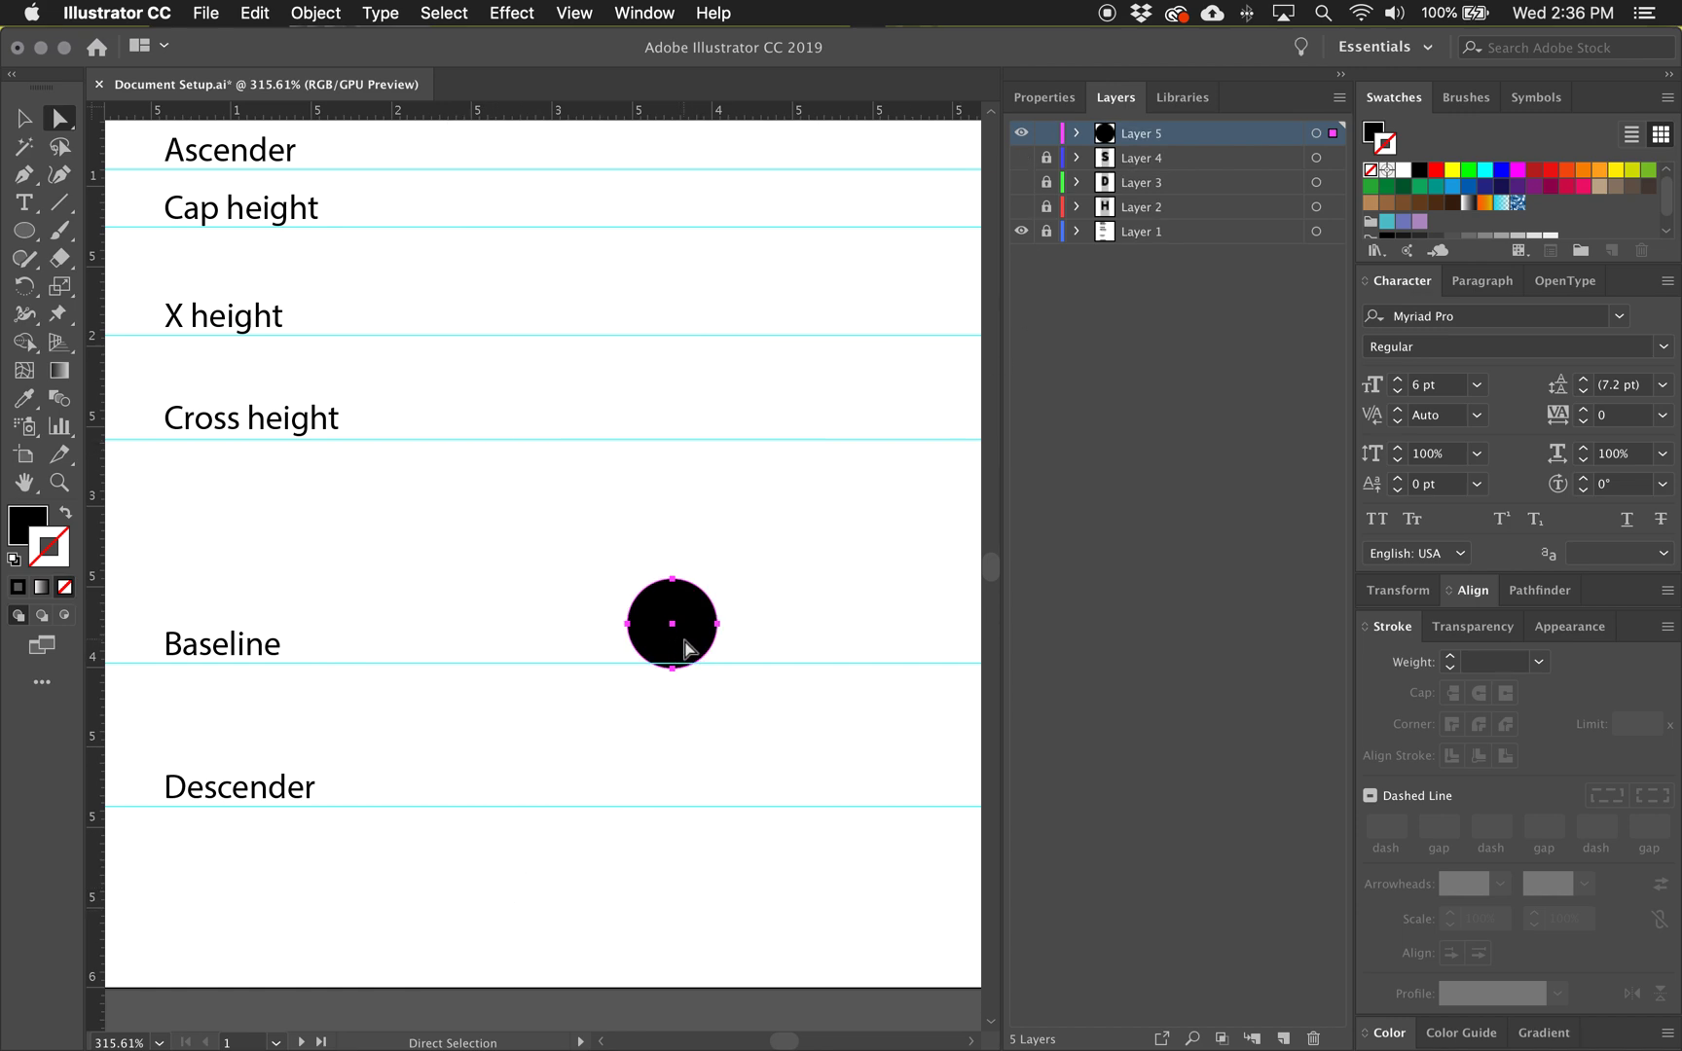
Move the circle horizontally from its place on the baseline closer to the Baseline label
scroll(689, 647, "down", 2)
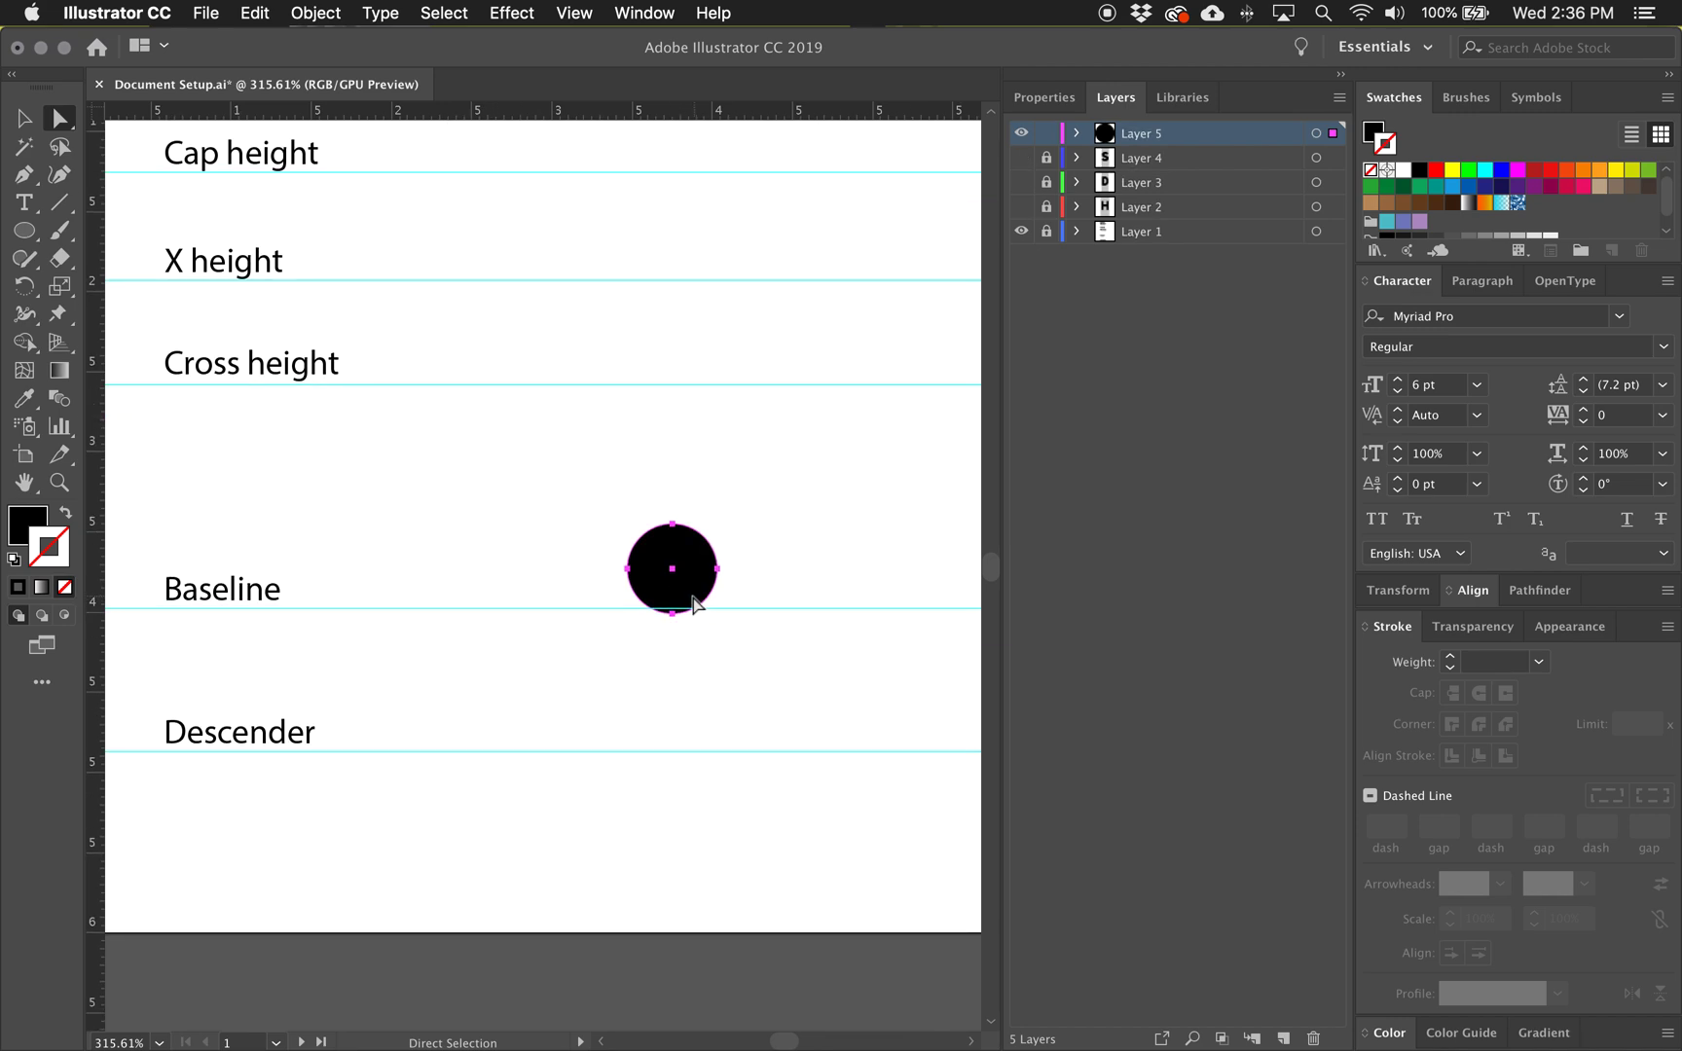
scroll(692, 611, "up", 1)
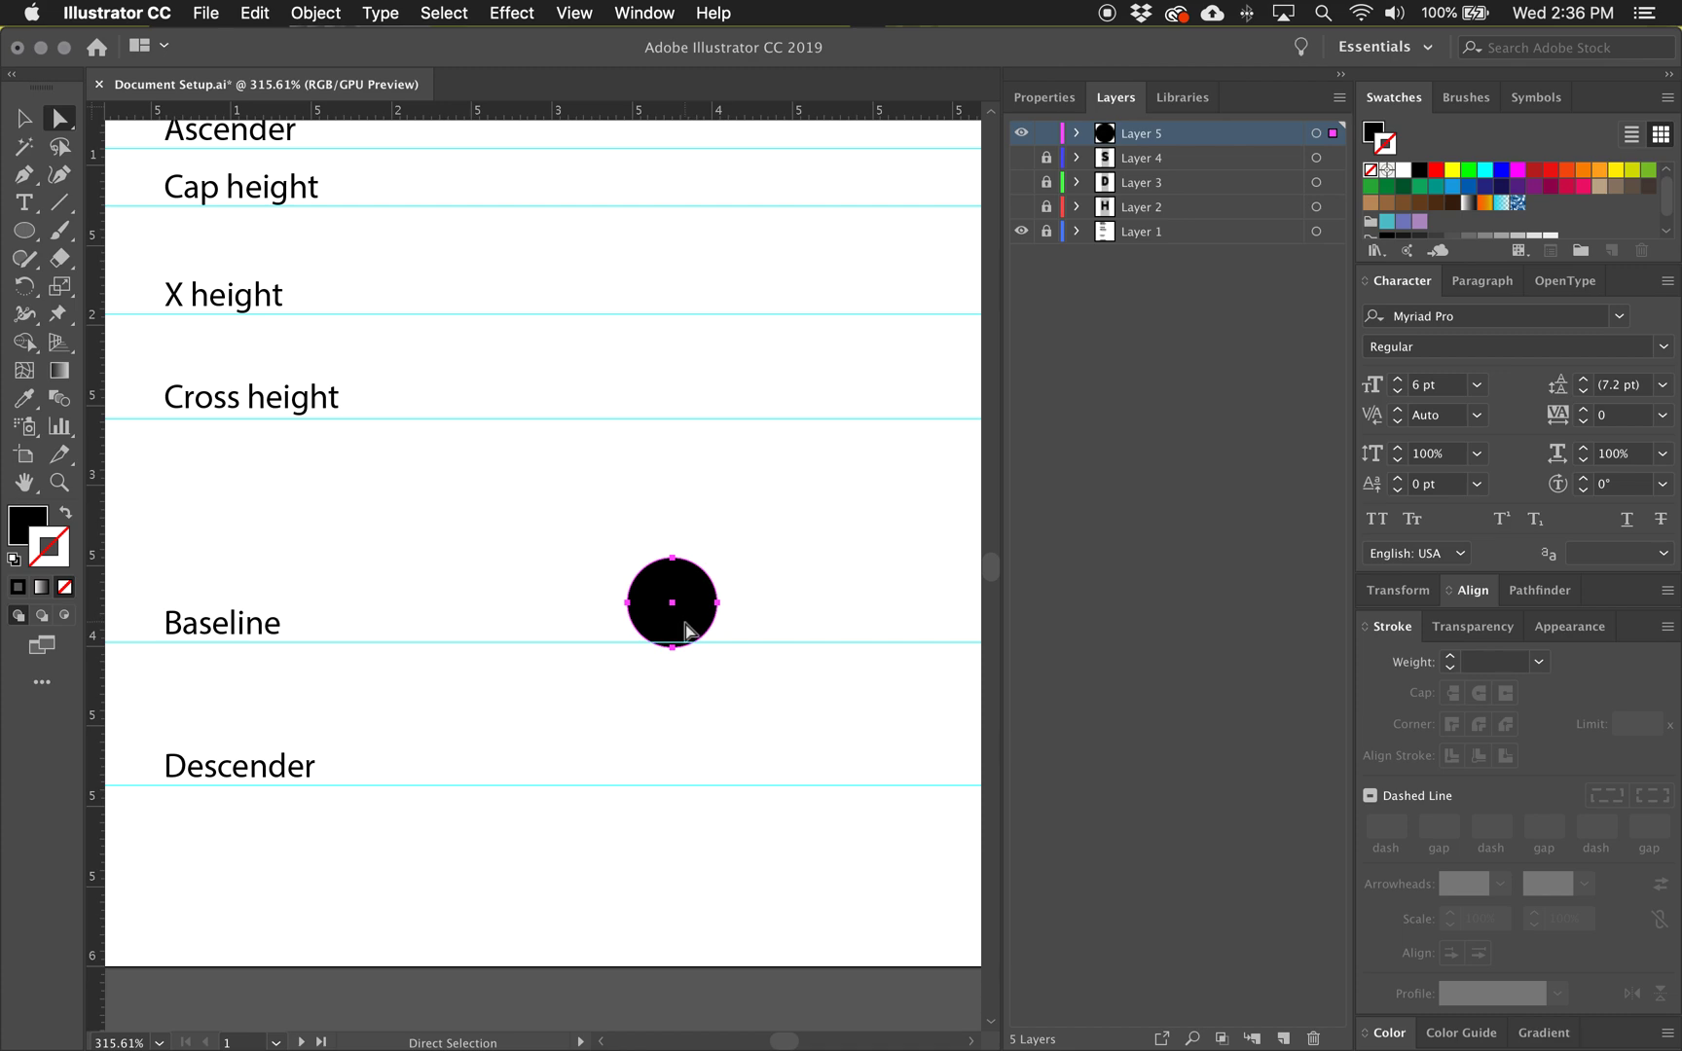
left_click_drag(686, 631, 641, 631)
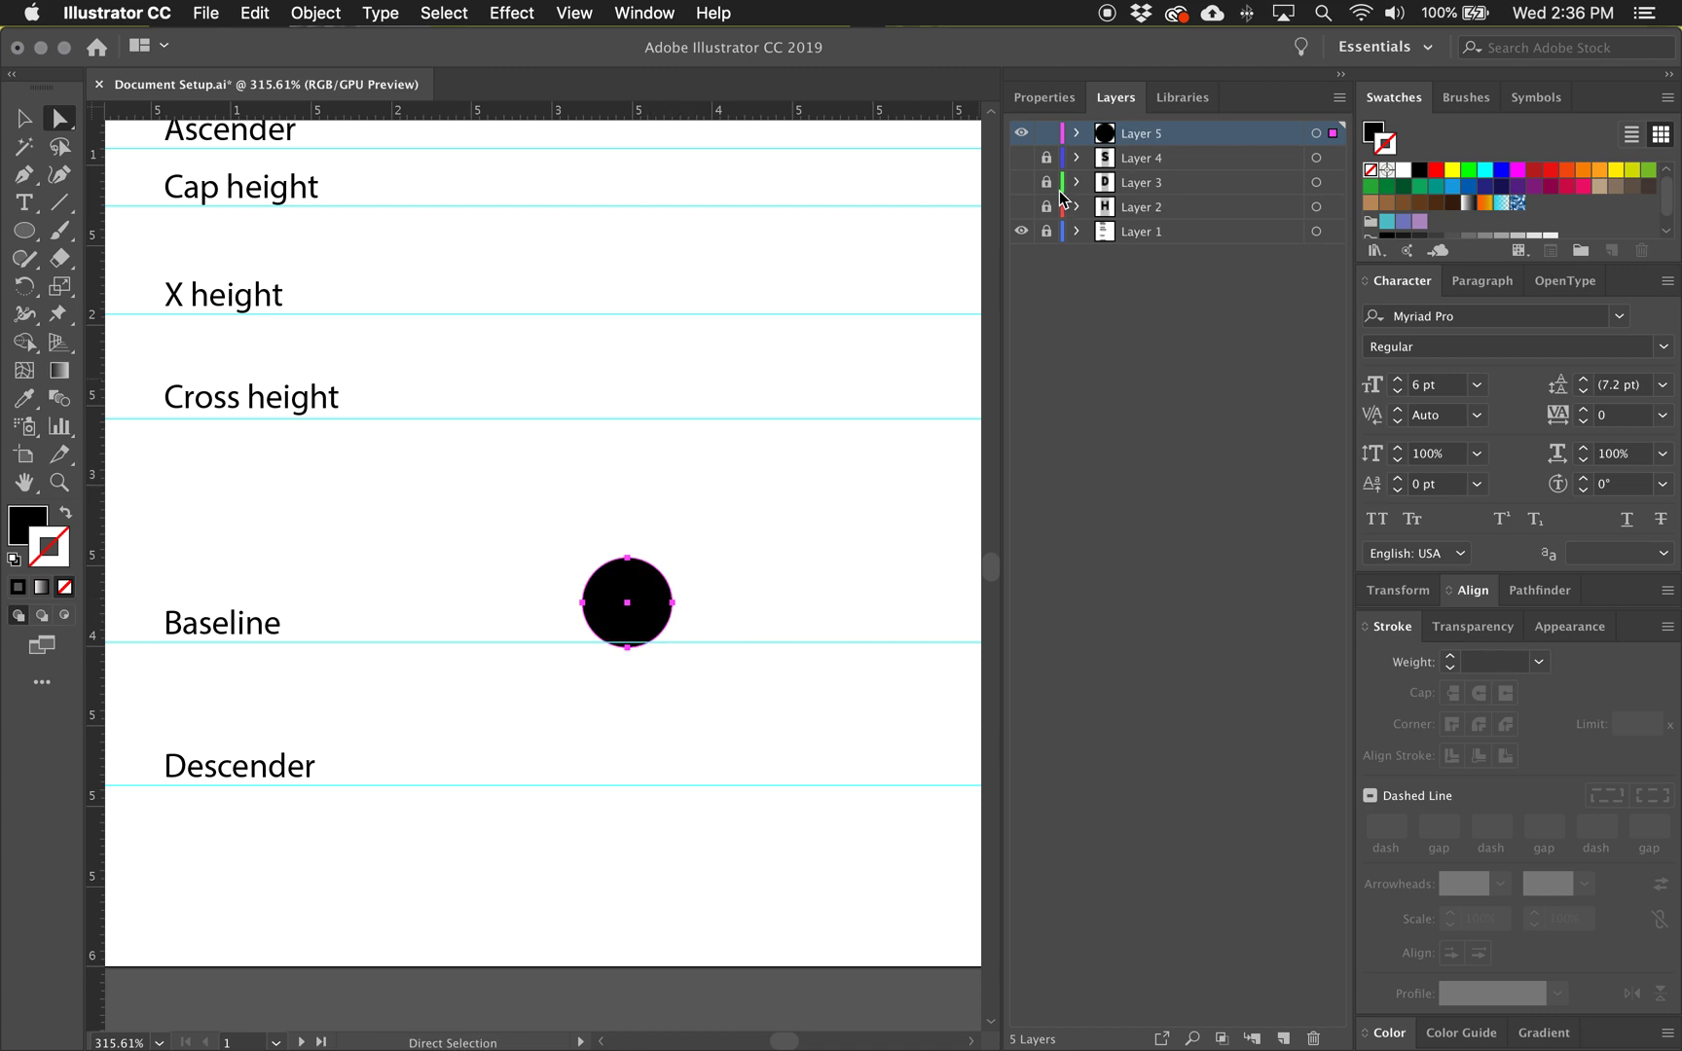
Copy Layer 4's gray background rectangle in place and move the copy into Layer 5 beneath the circle
left_click(1046, 133)
left_click(1021, 160)
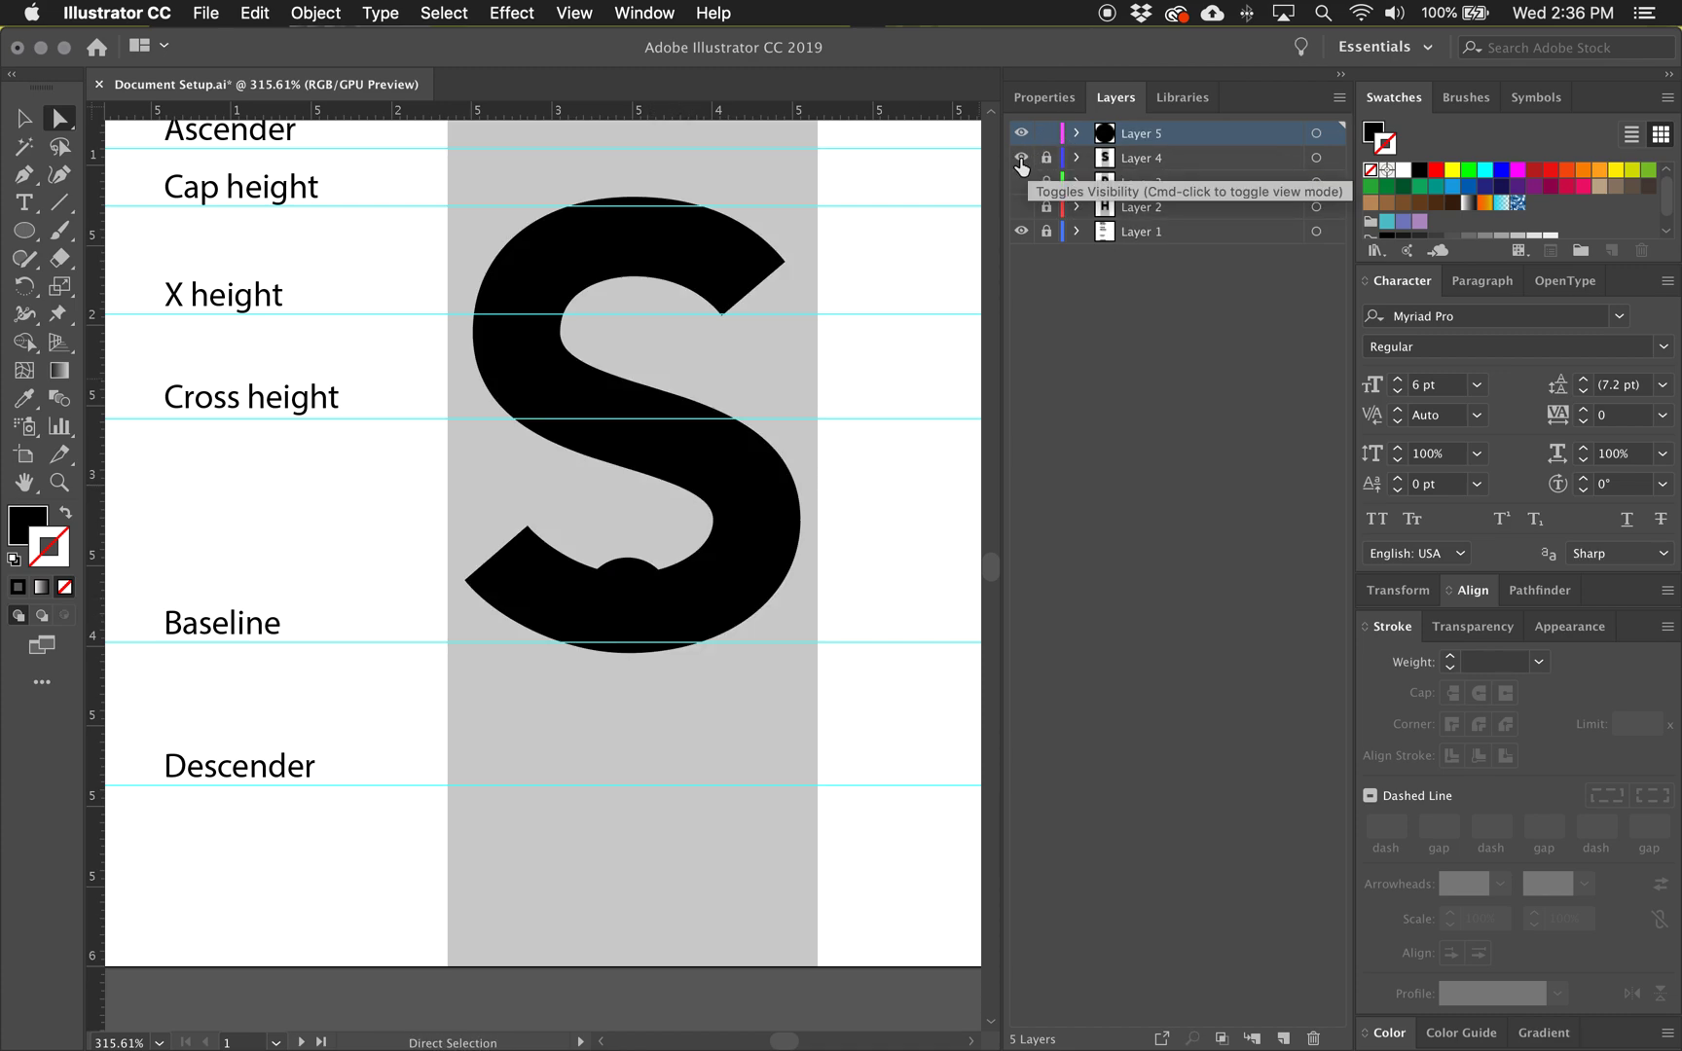
left_click(1078, 158)
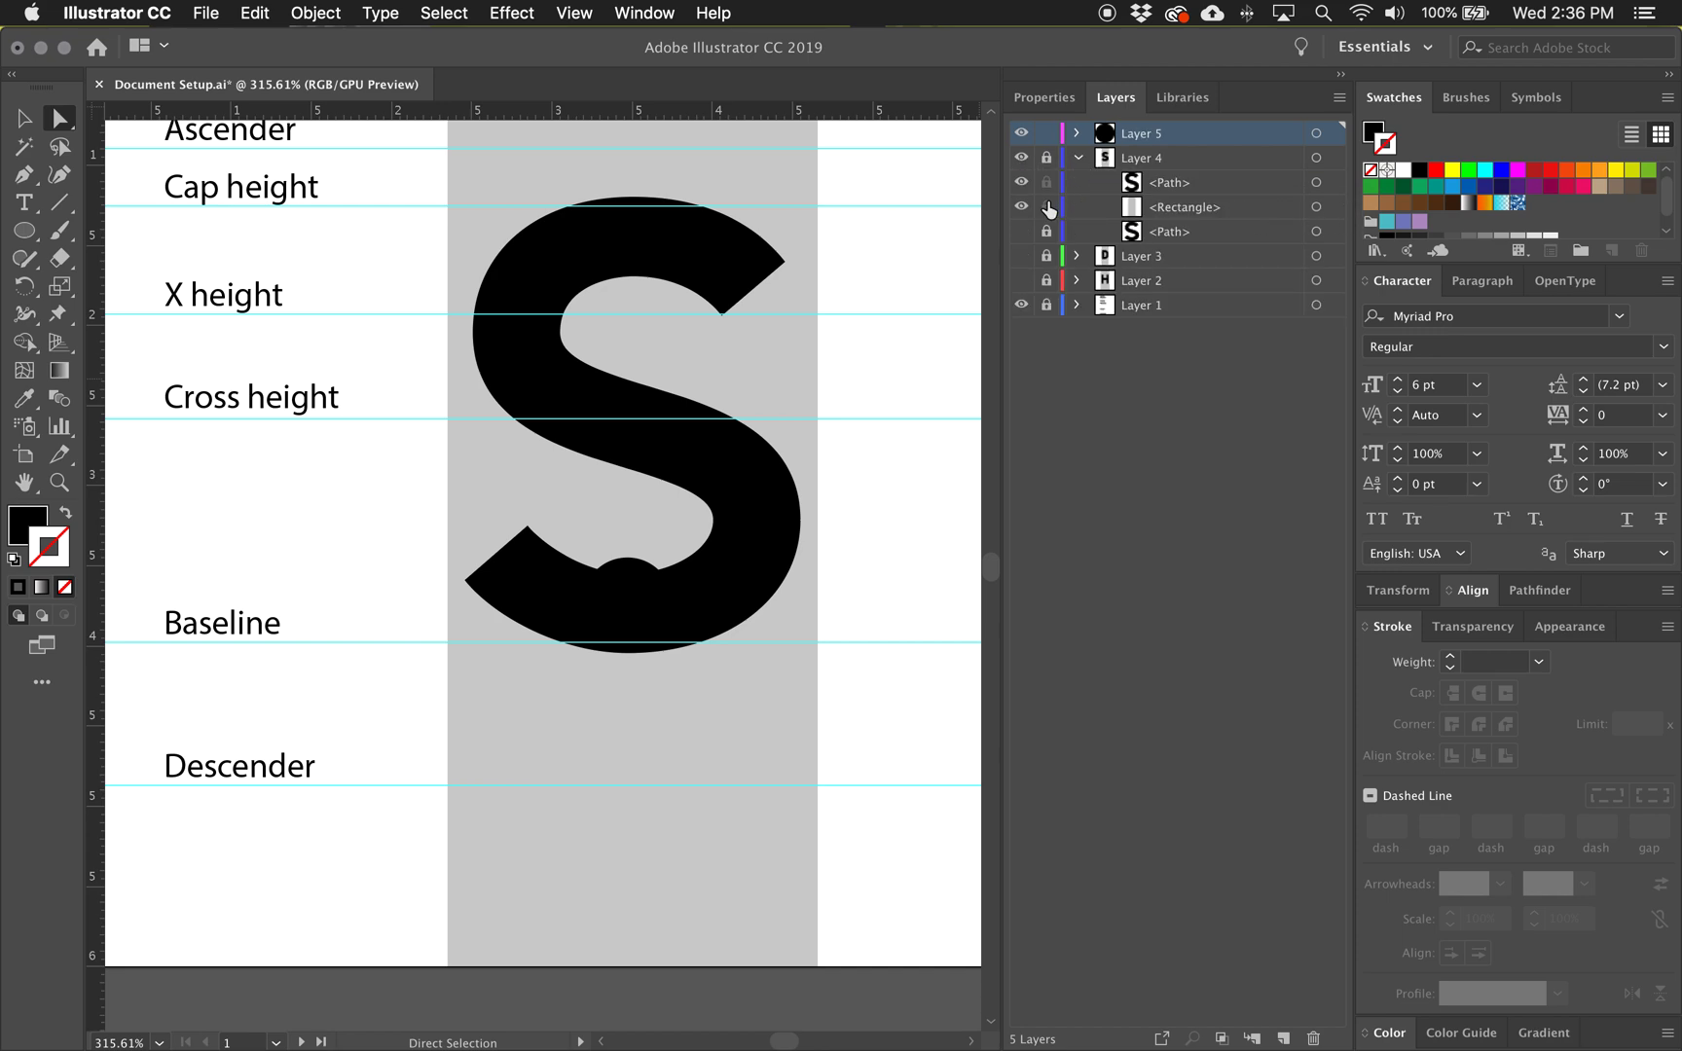
left_click(1333, 209)
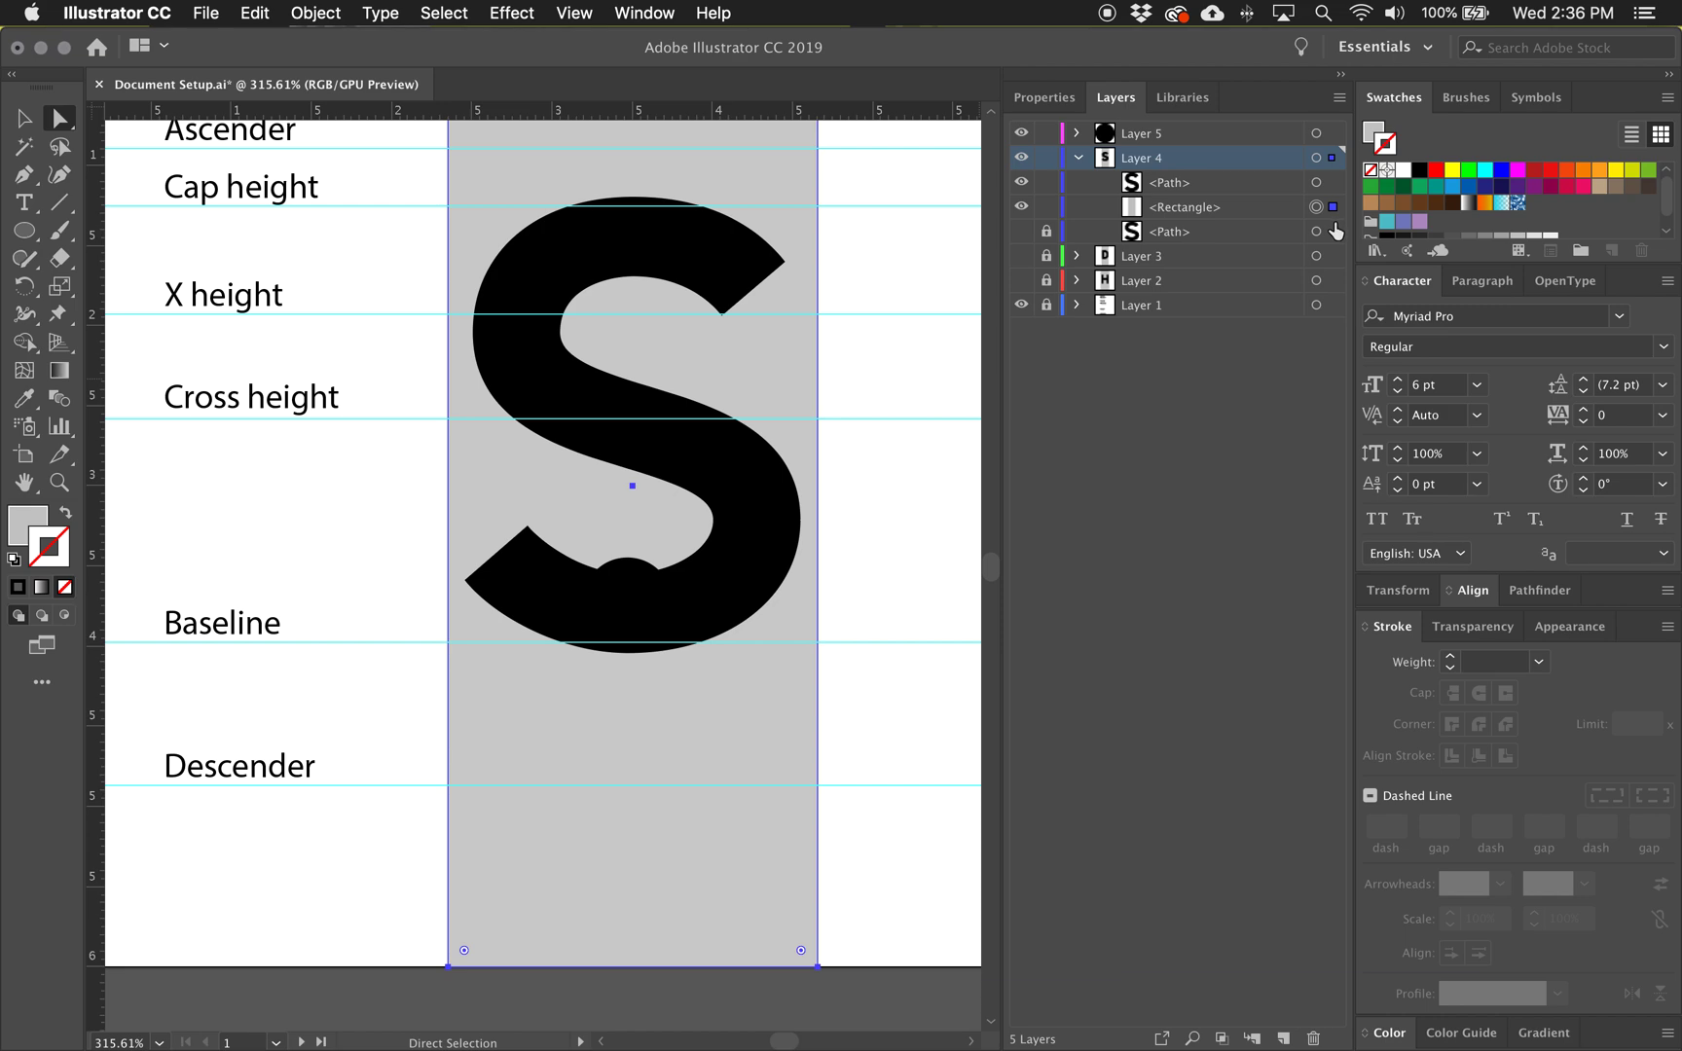
key("super+c")
key("super+f")
left_click_drag(1194, 208, 1155, 182)
left_click(1077, 134)
left_click_drag(1157, 159, 1153, 198)
Lock, collapse and hide Layer 4
left_click(1046, 206)
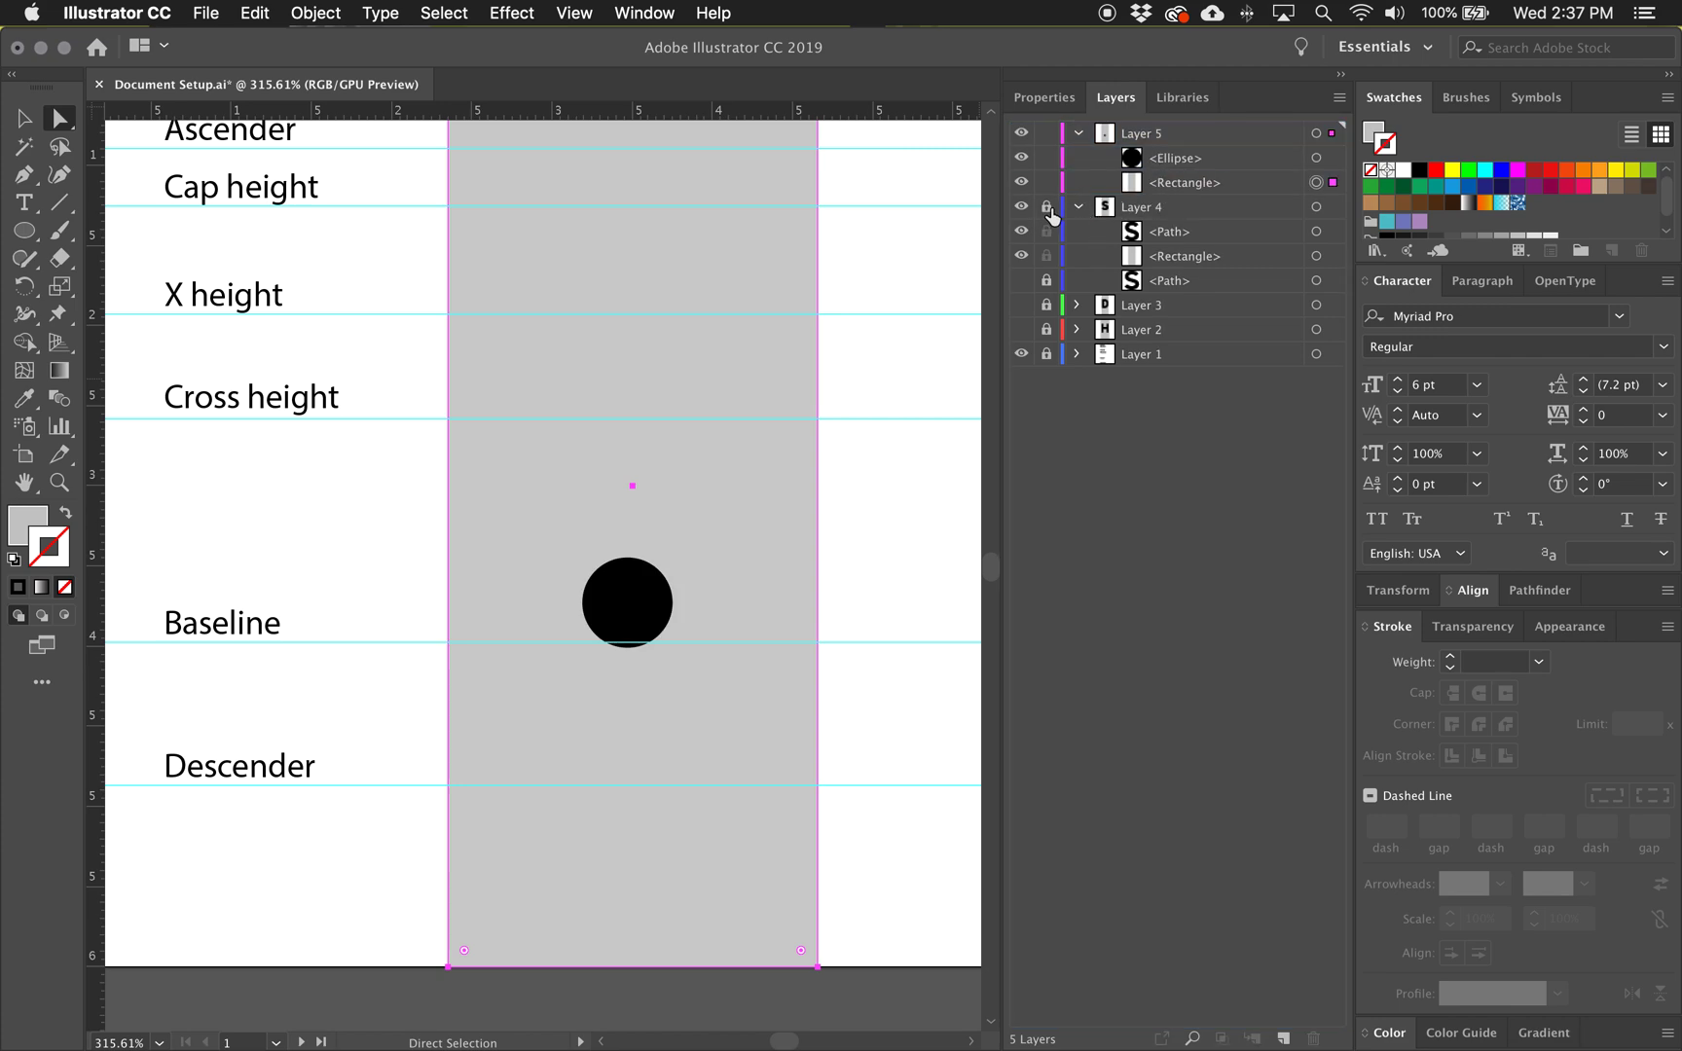
left_click(1077, 207)
left_click(1021, 206)
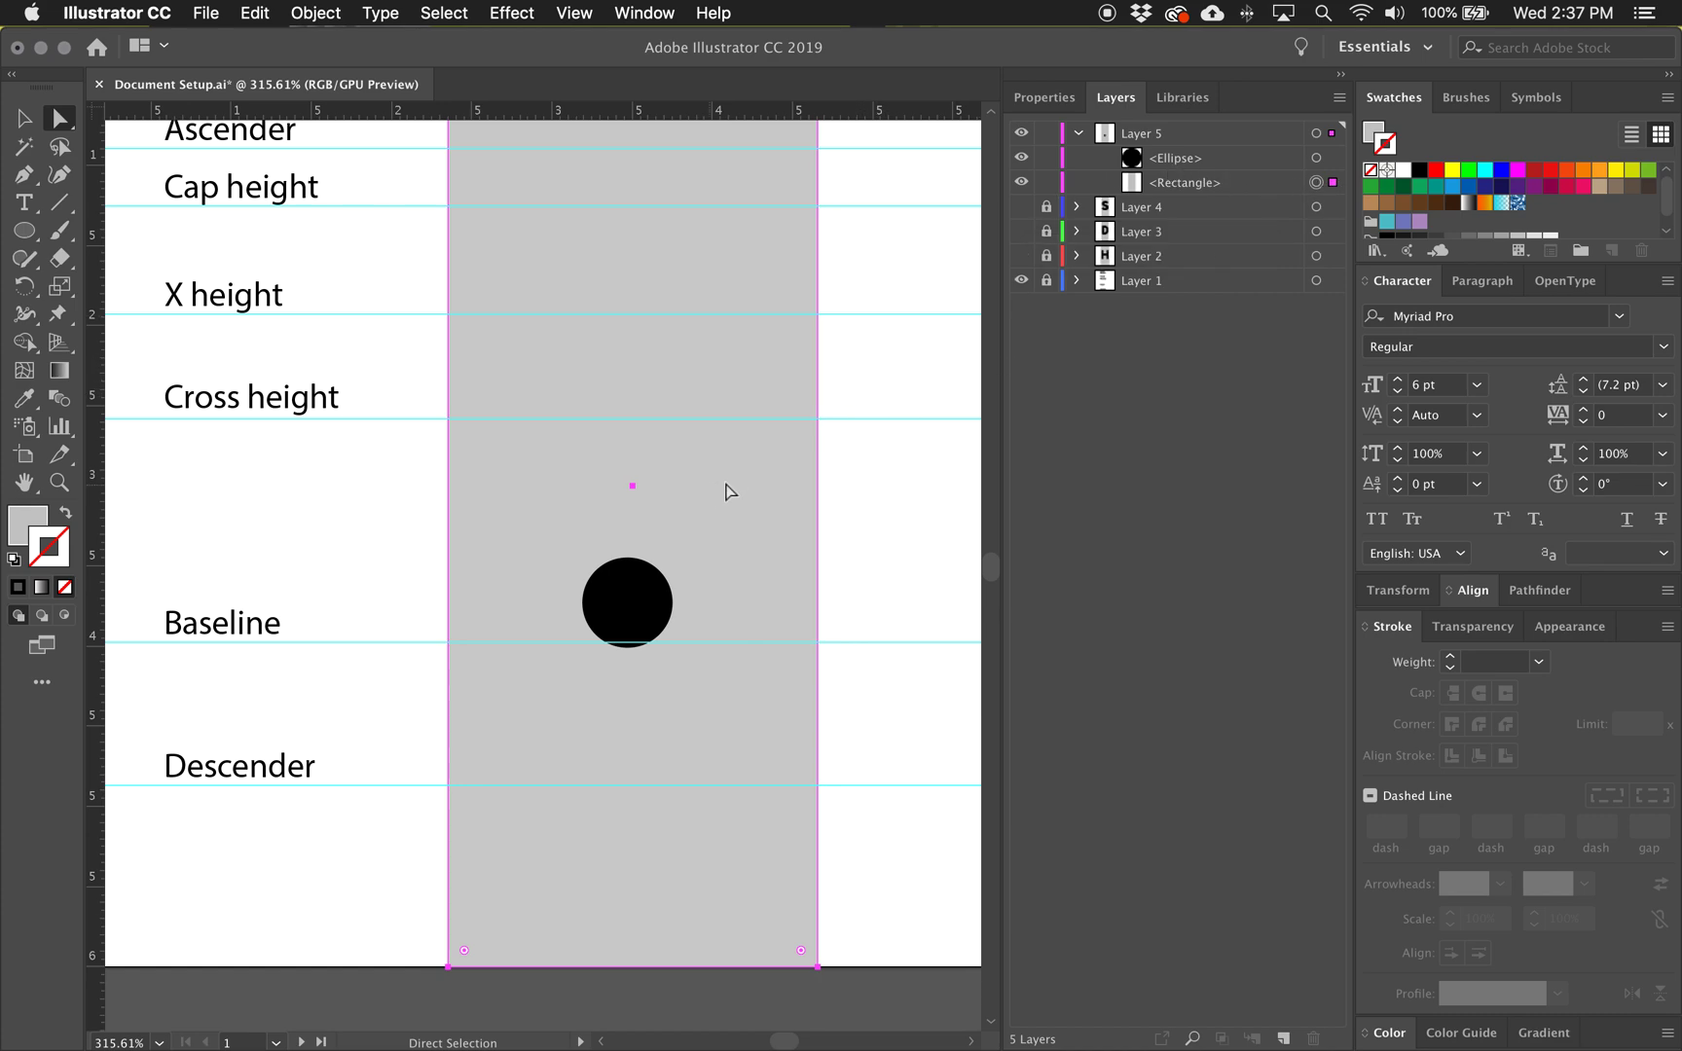
Narrow the gray rectangle symmetrically until it is slightly wider than the circle, and center the circle in it
key("v")
left_click_drag(817, 488, 681, 490)
left_click_drag(638, 598, 642, 589)
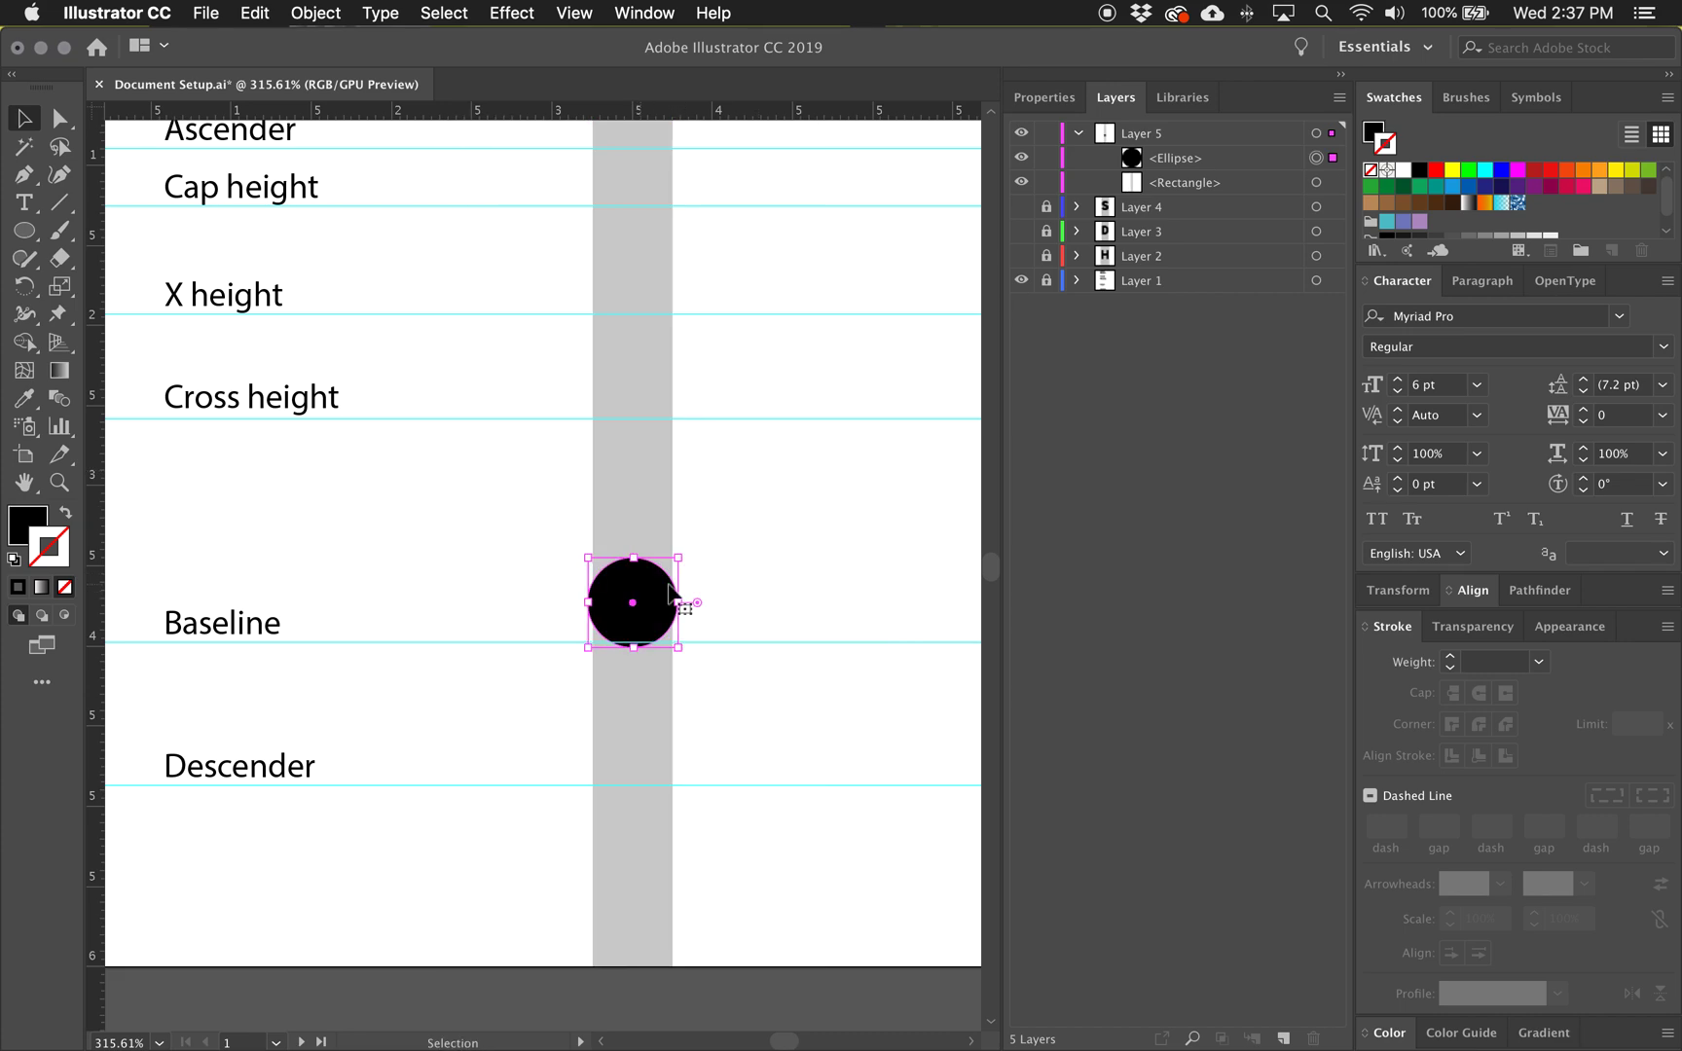
left_click(638, 508)
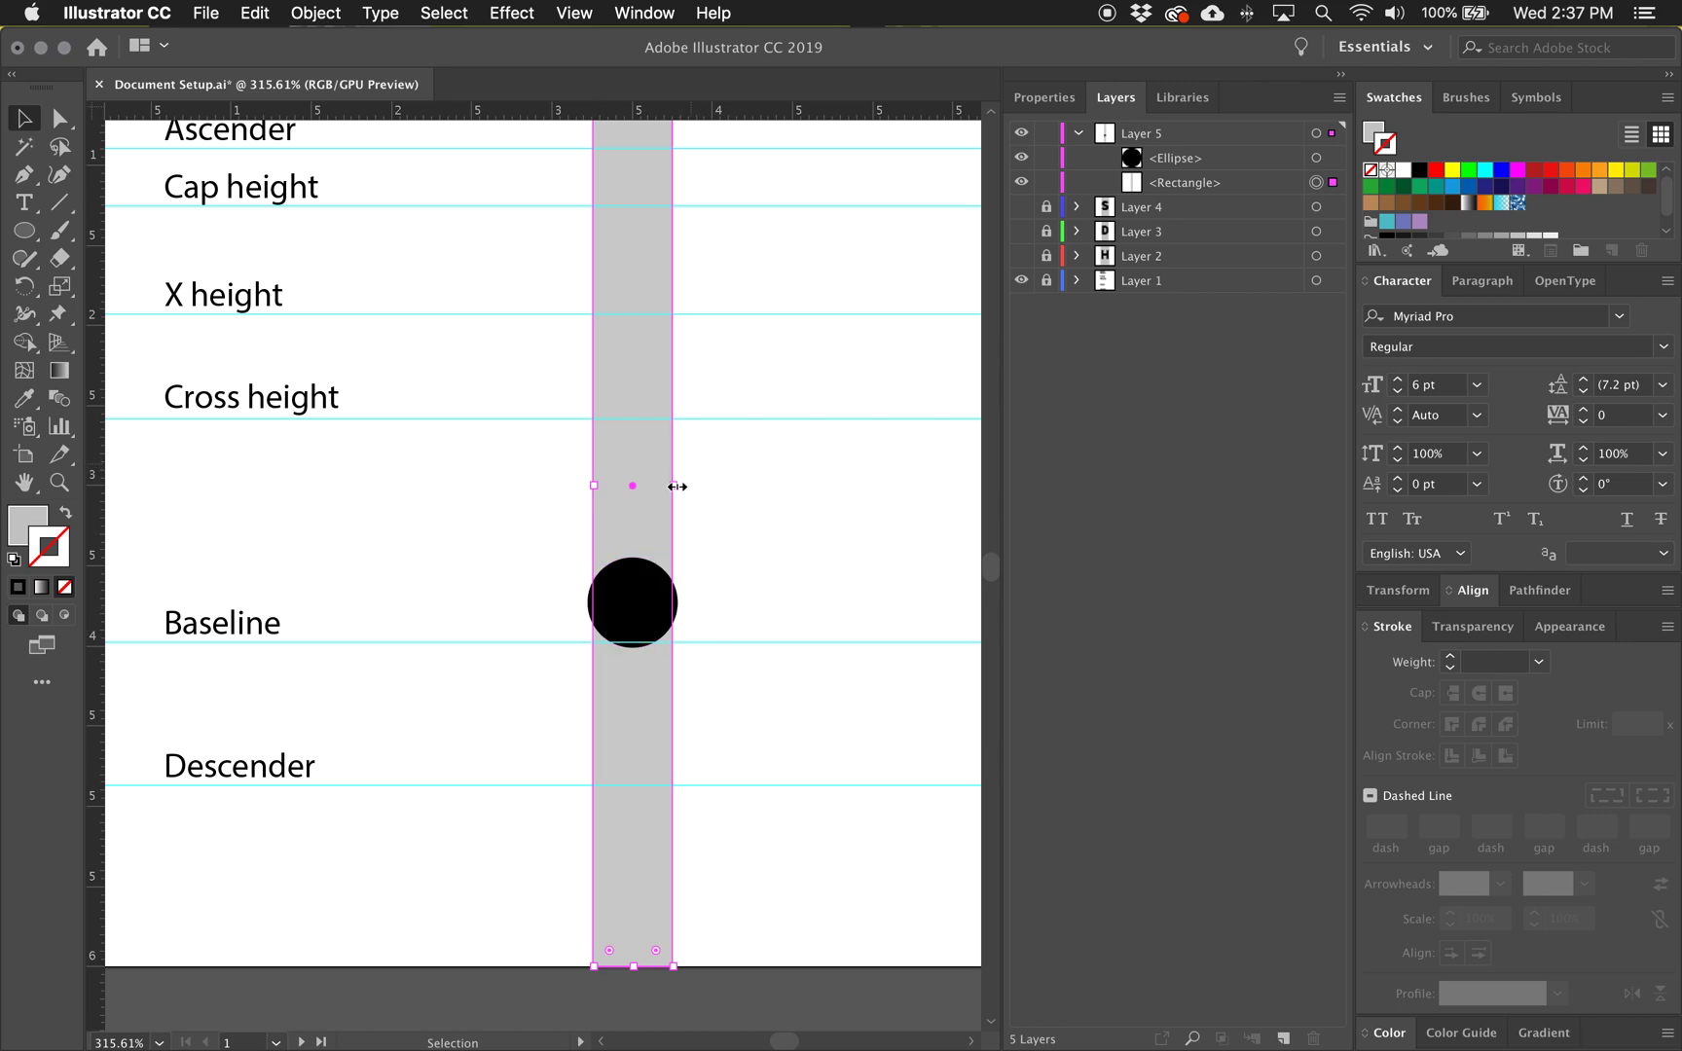
left_click_drag(674, 488, 684, 488)
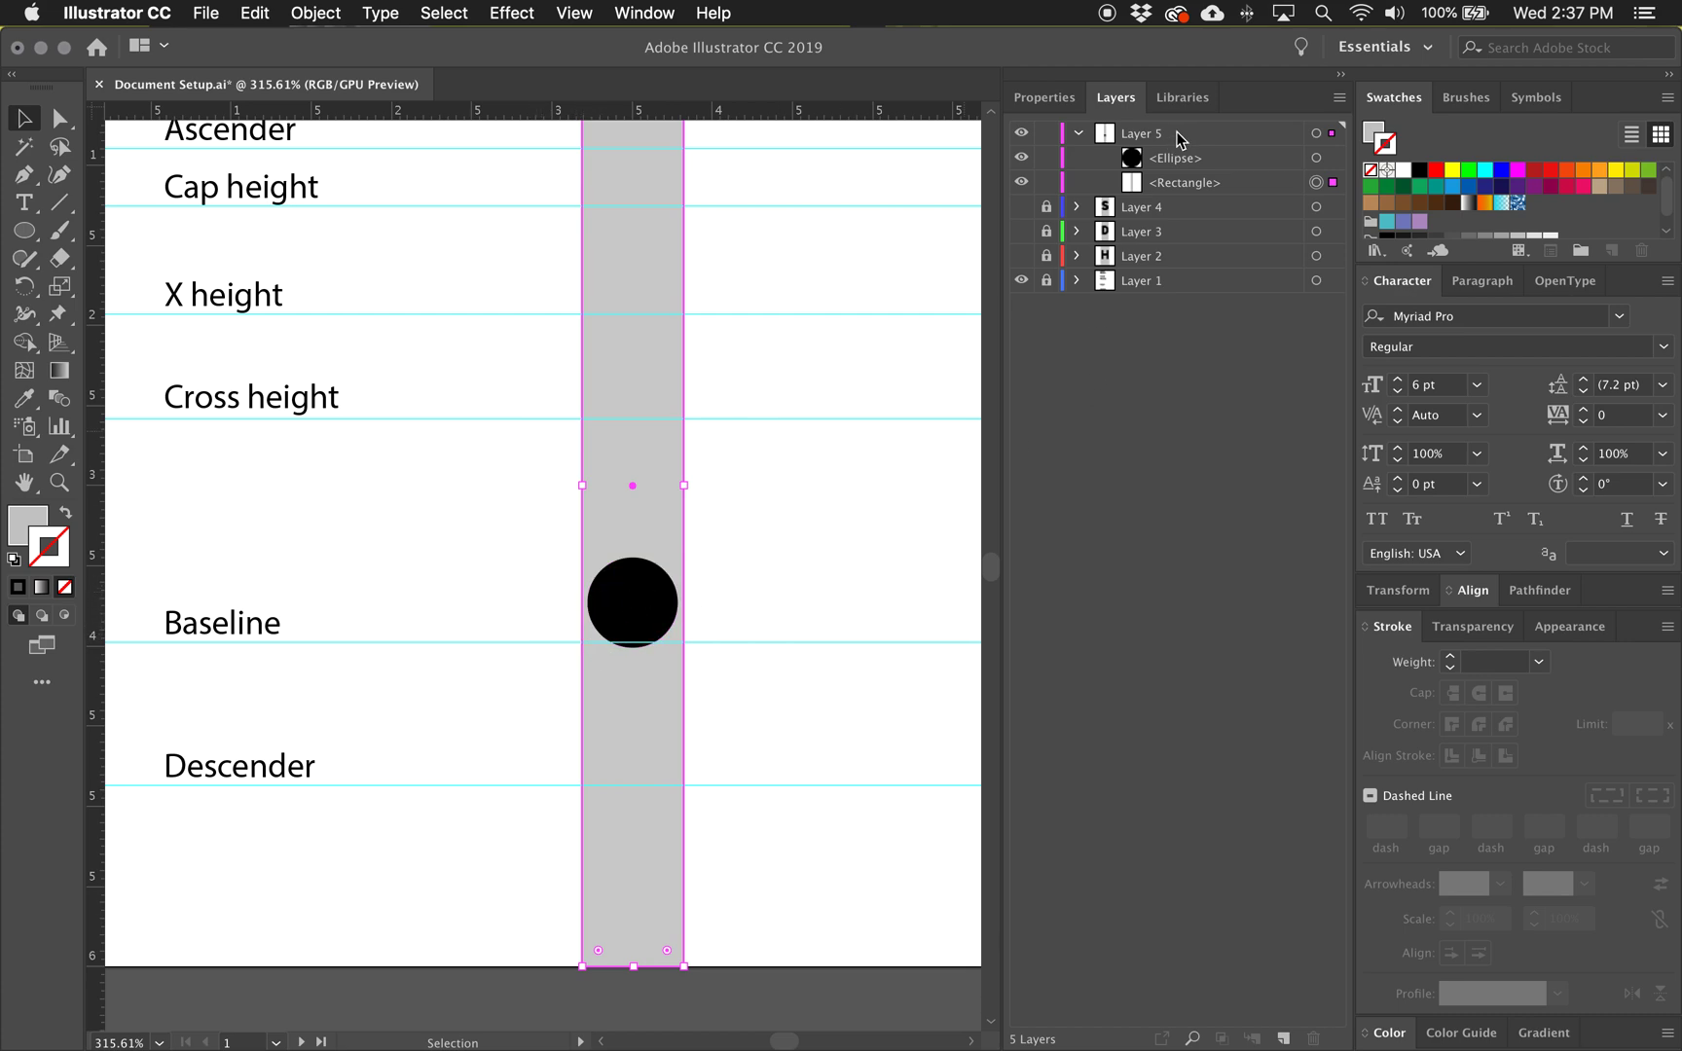
Add a new layer above Layer 5 and duplicate the circle and gray rectangle in place
left_click(1240, 139)
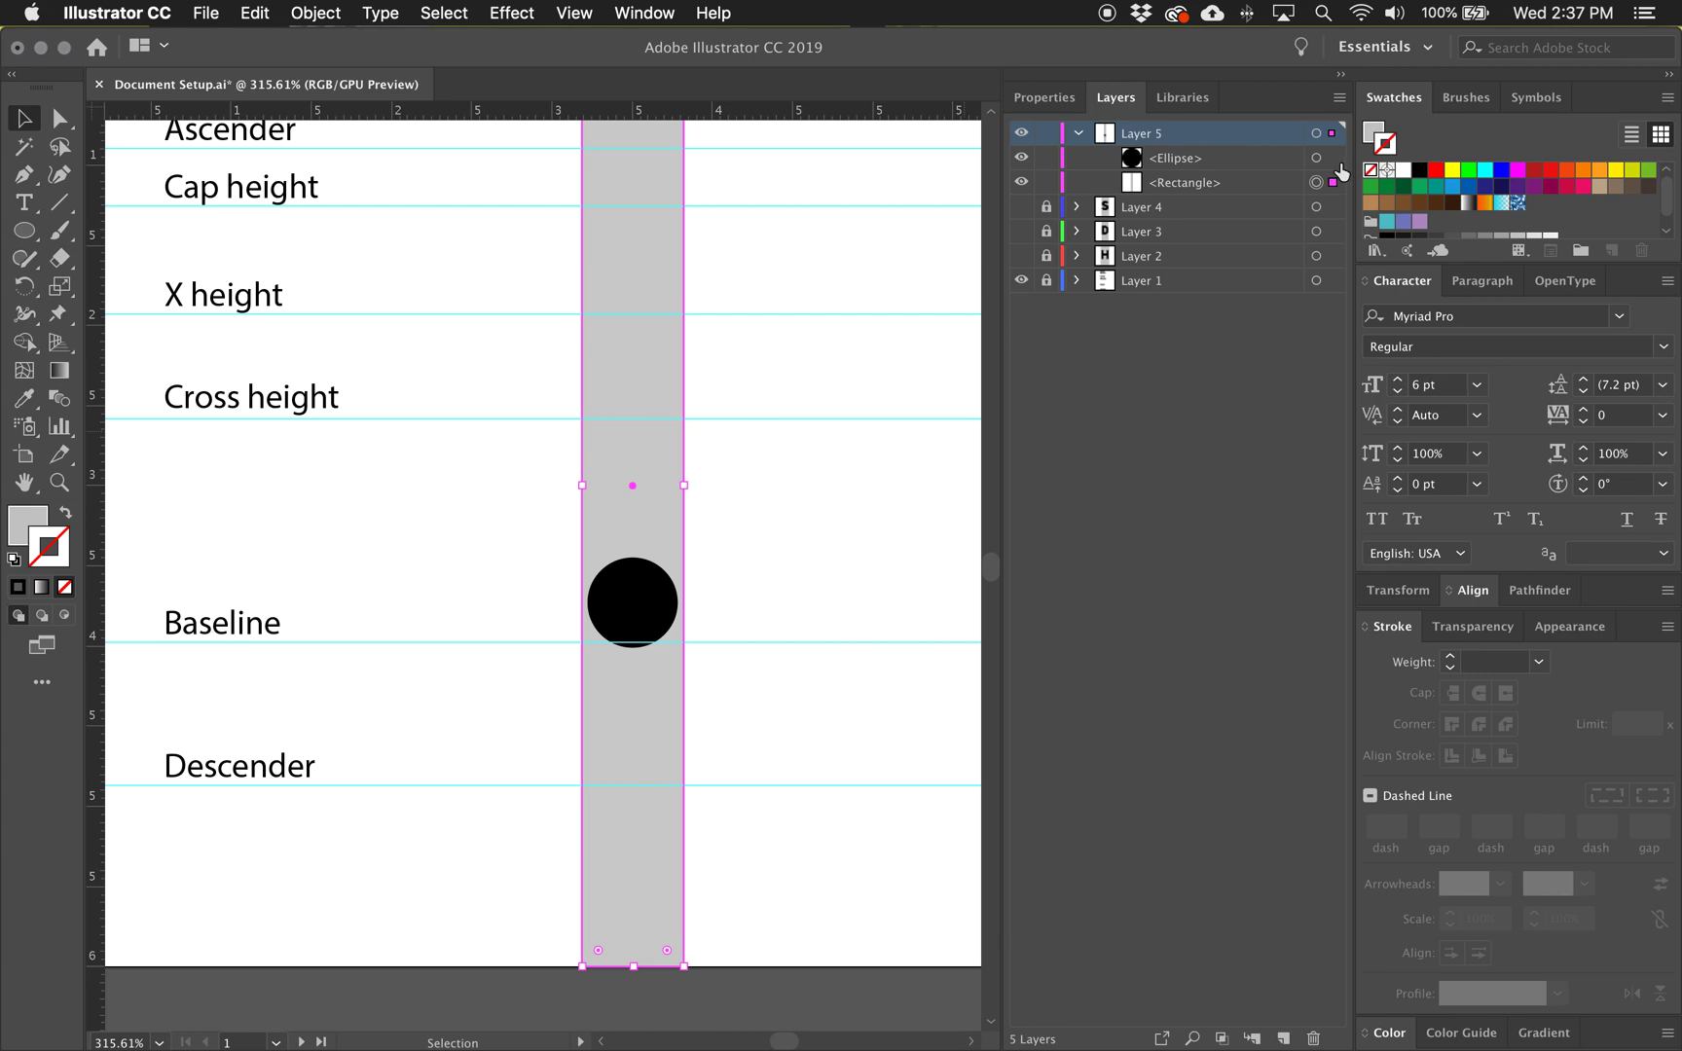
left_click(1336, 161)
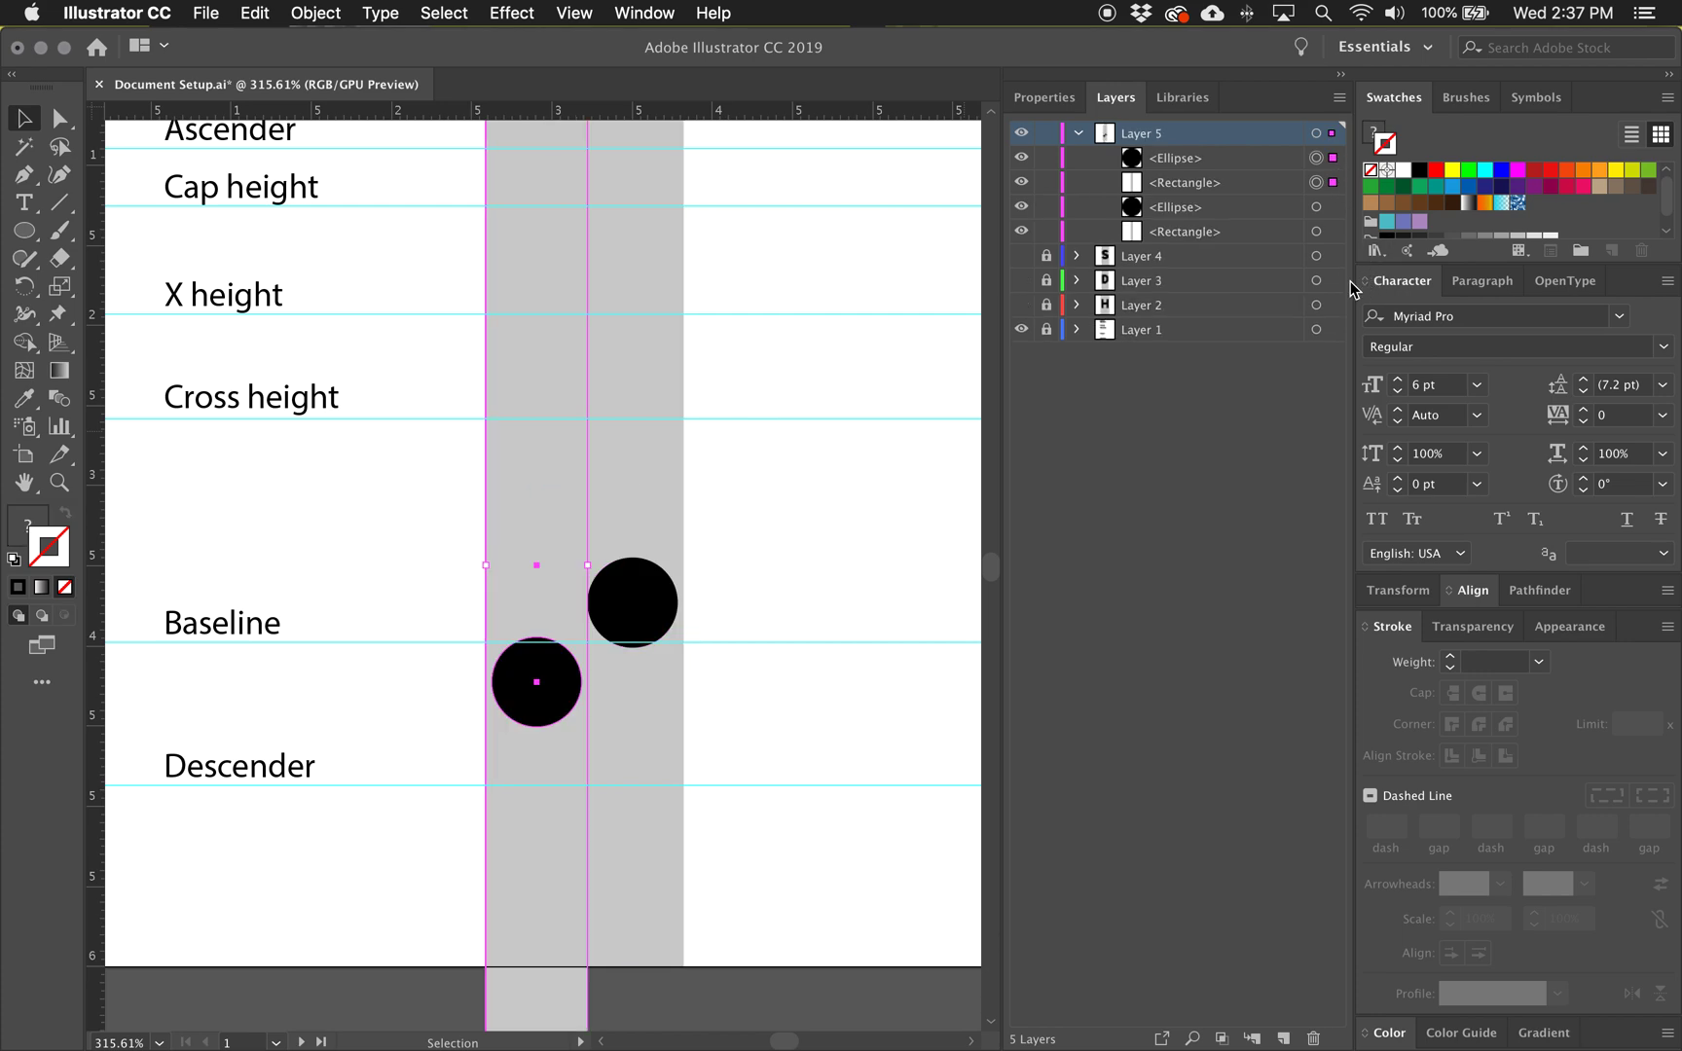
left_click(1284, 1039)
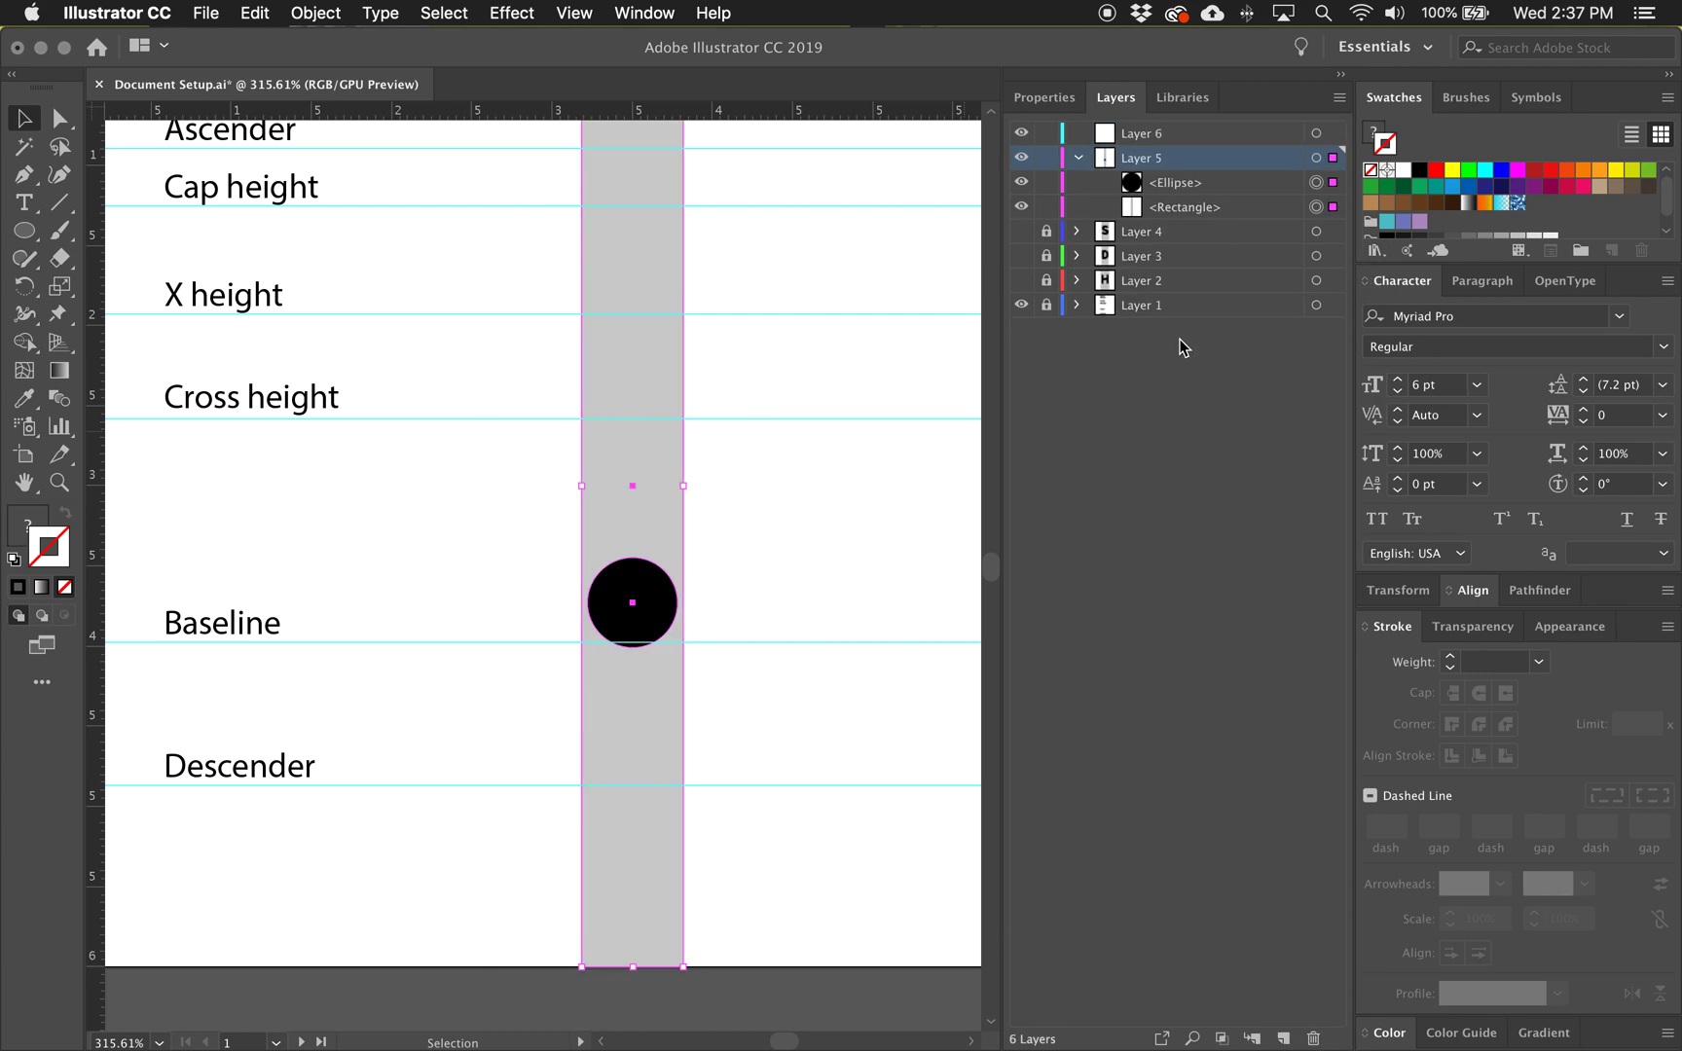
left_click(1175, 134)
key("super+f")
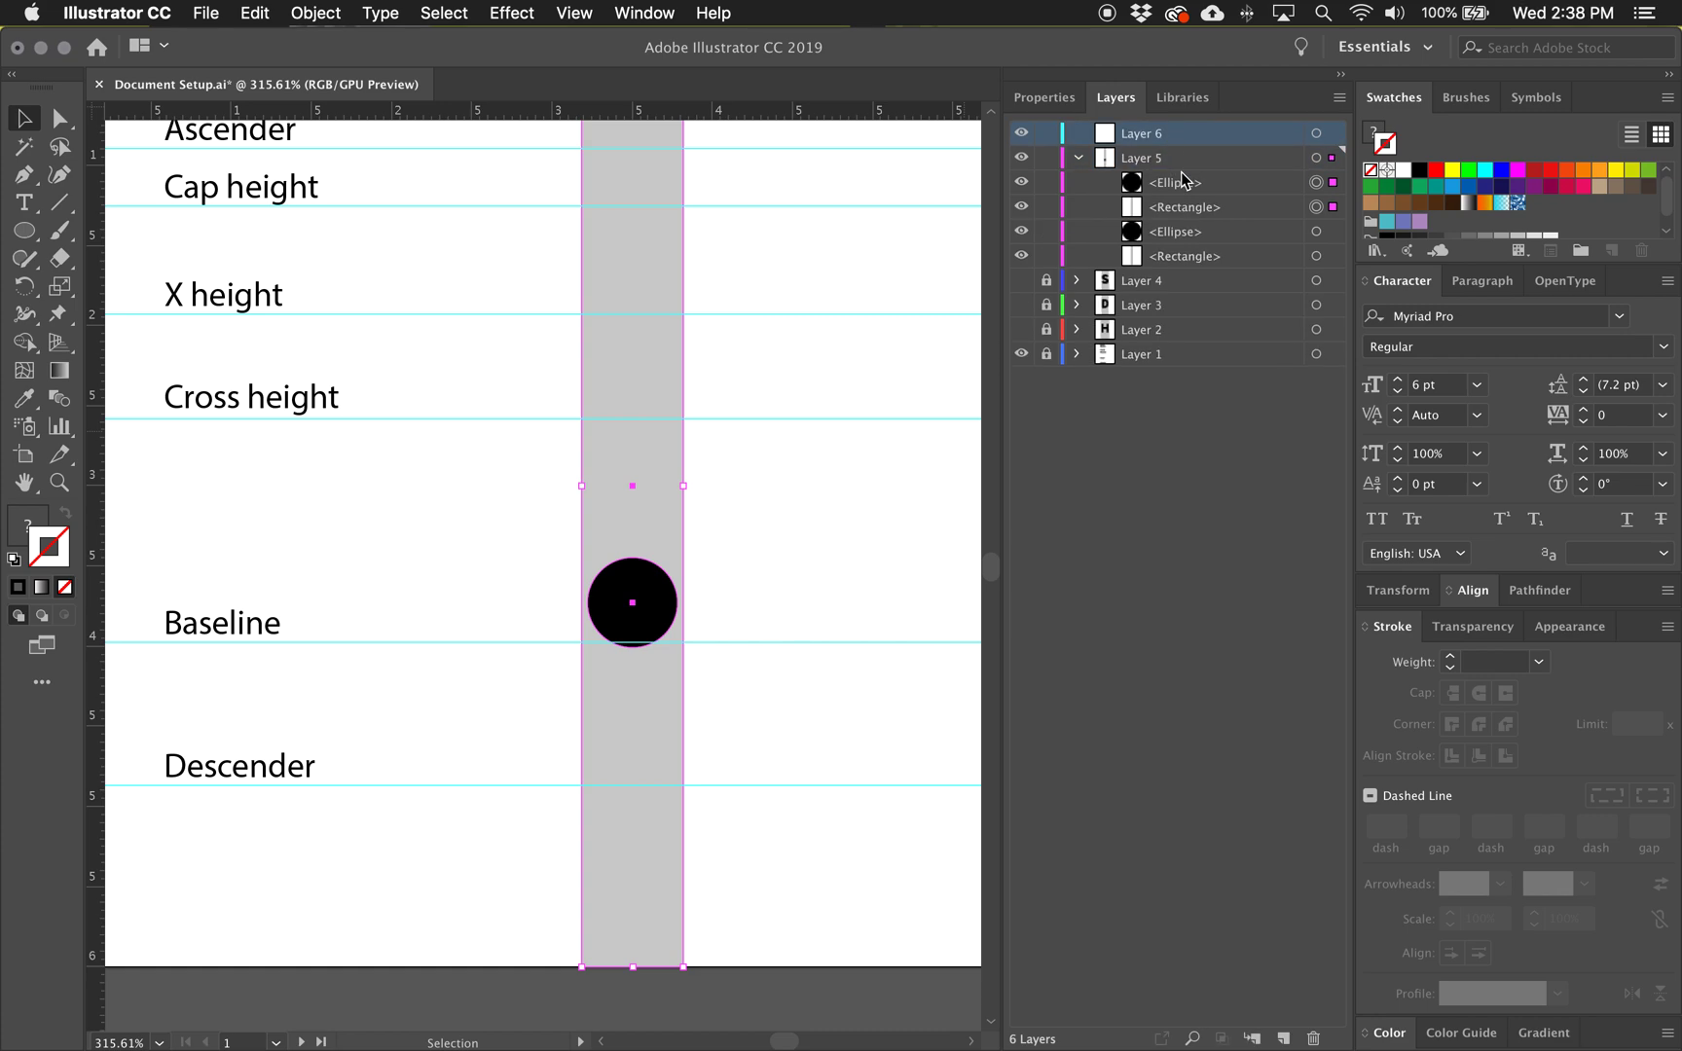
Move the duplicated circle and rectangle from Layer 5 into Layer 6
left_click(1175, 185)
left_click(1177, 207, "shift")
left_click_drag(1170, 186, 1154, 138)
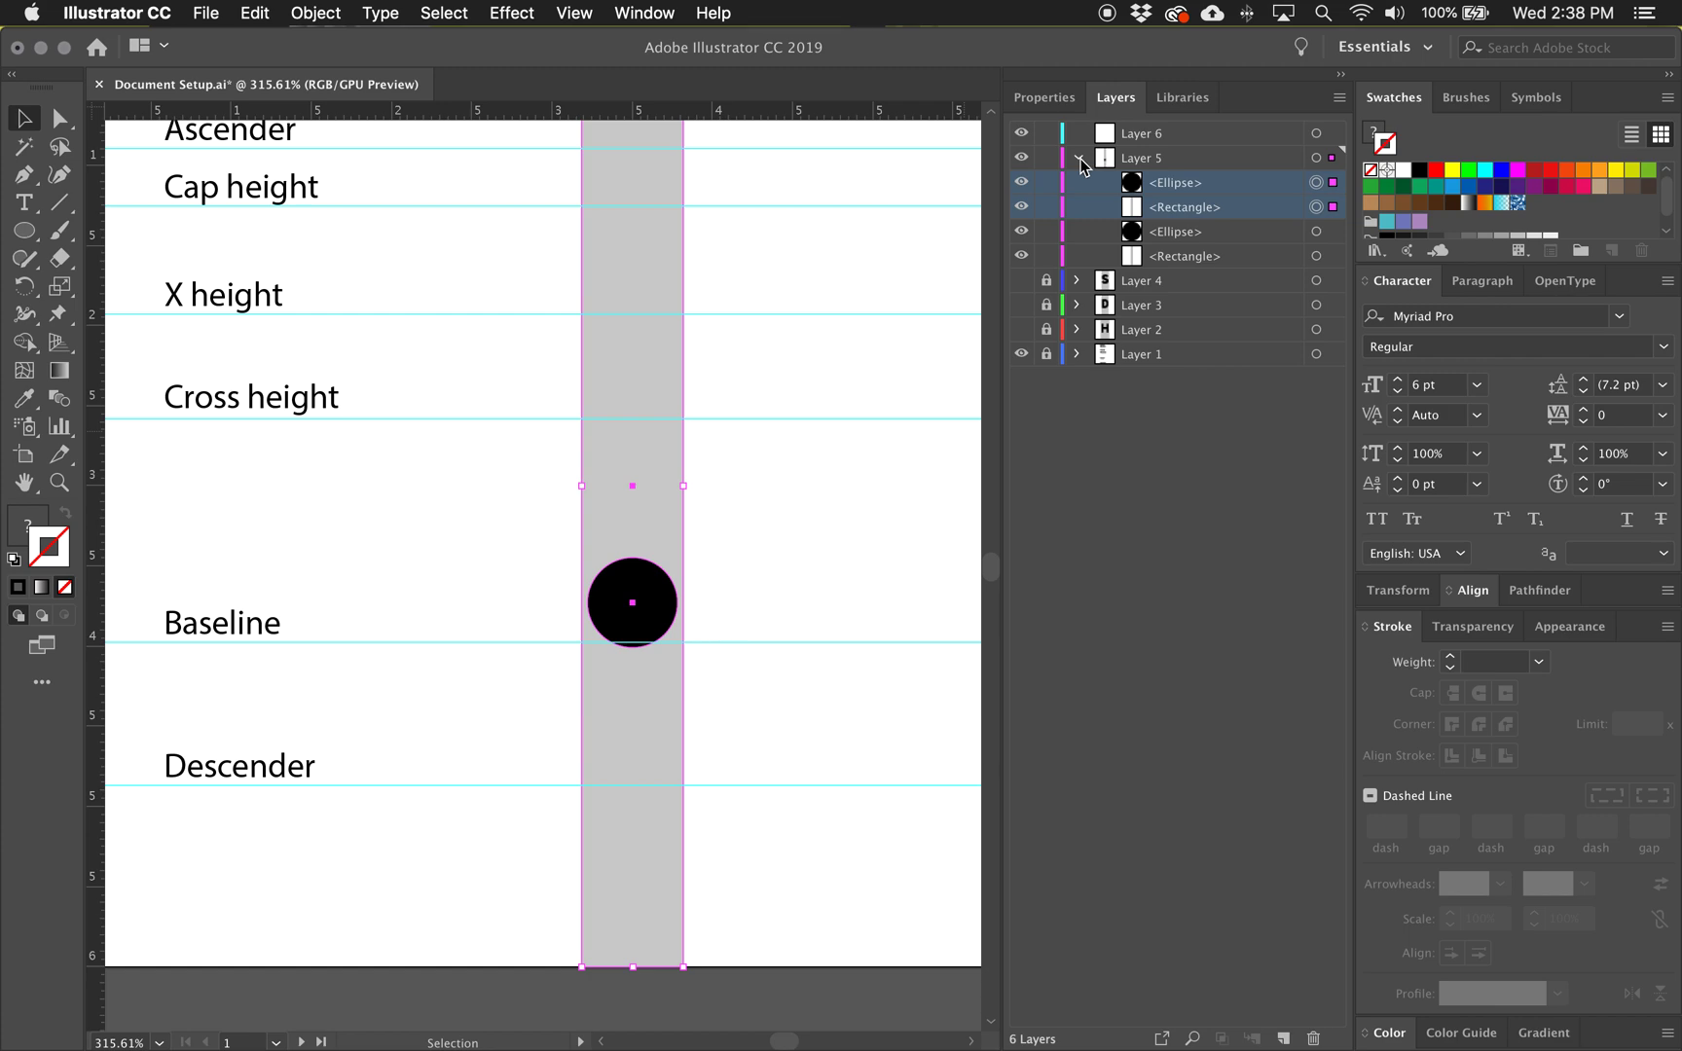
left_click_drag(1158, 185, 1135, 137)
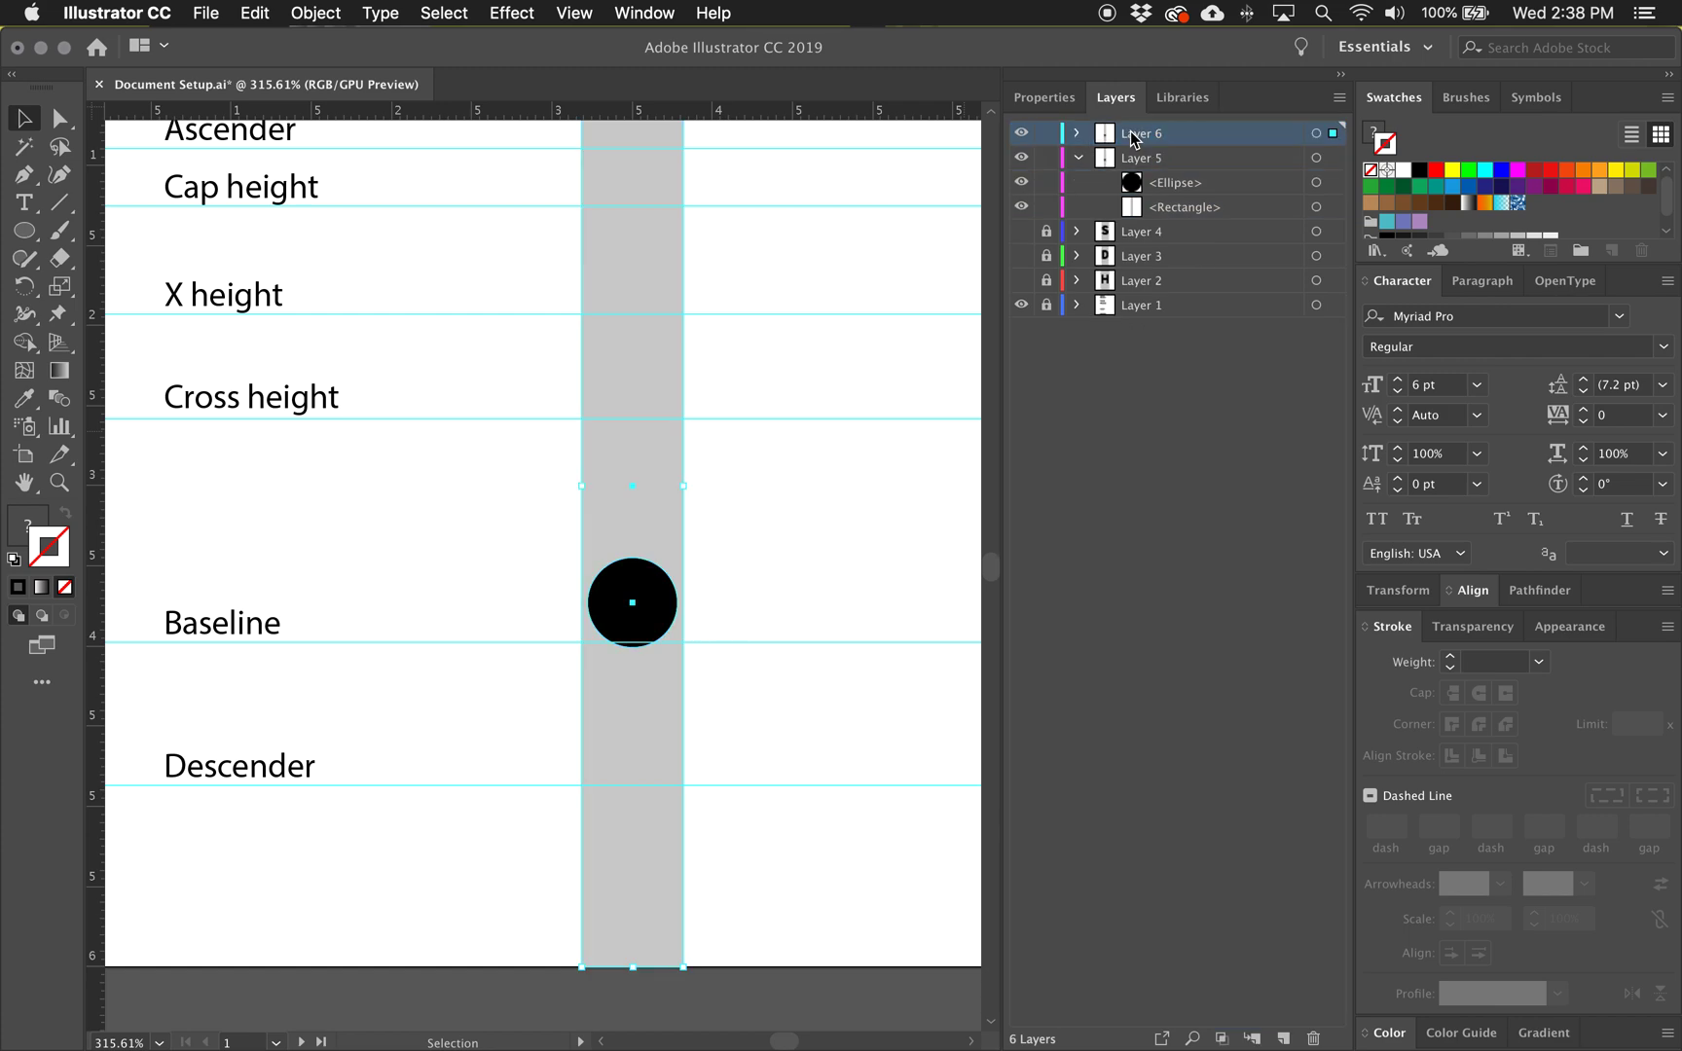
Collapse, lock and hide Layer 5
left_click(1081, 160)
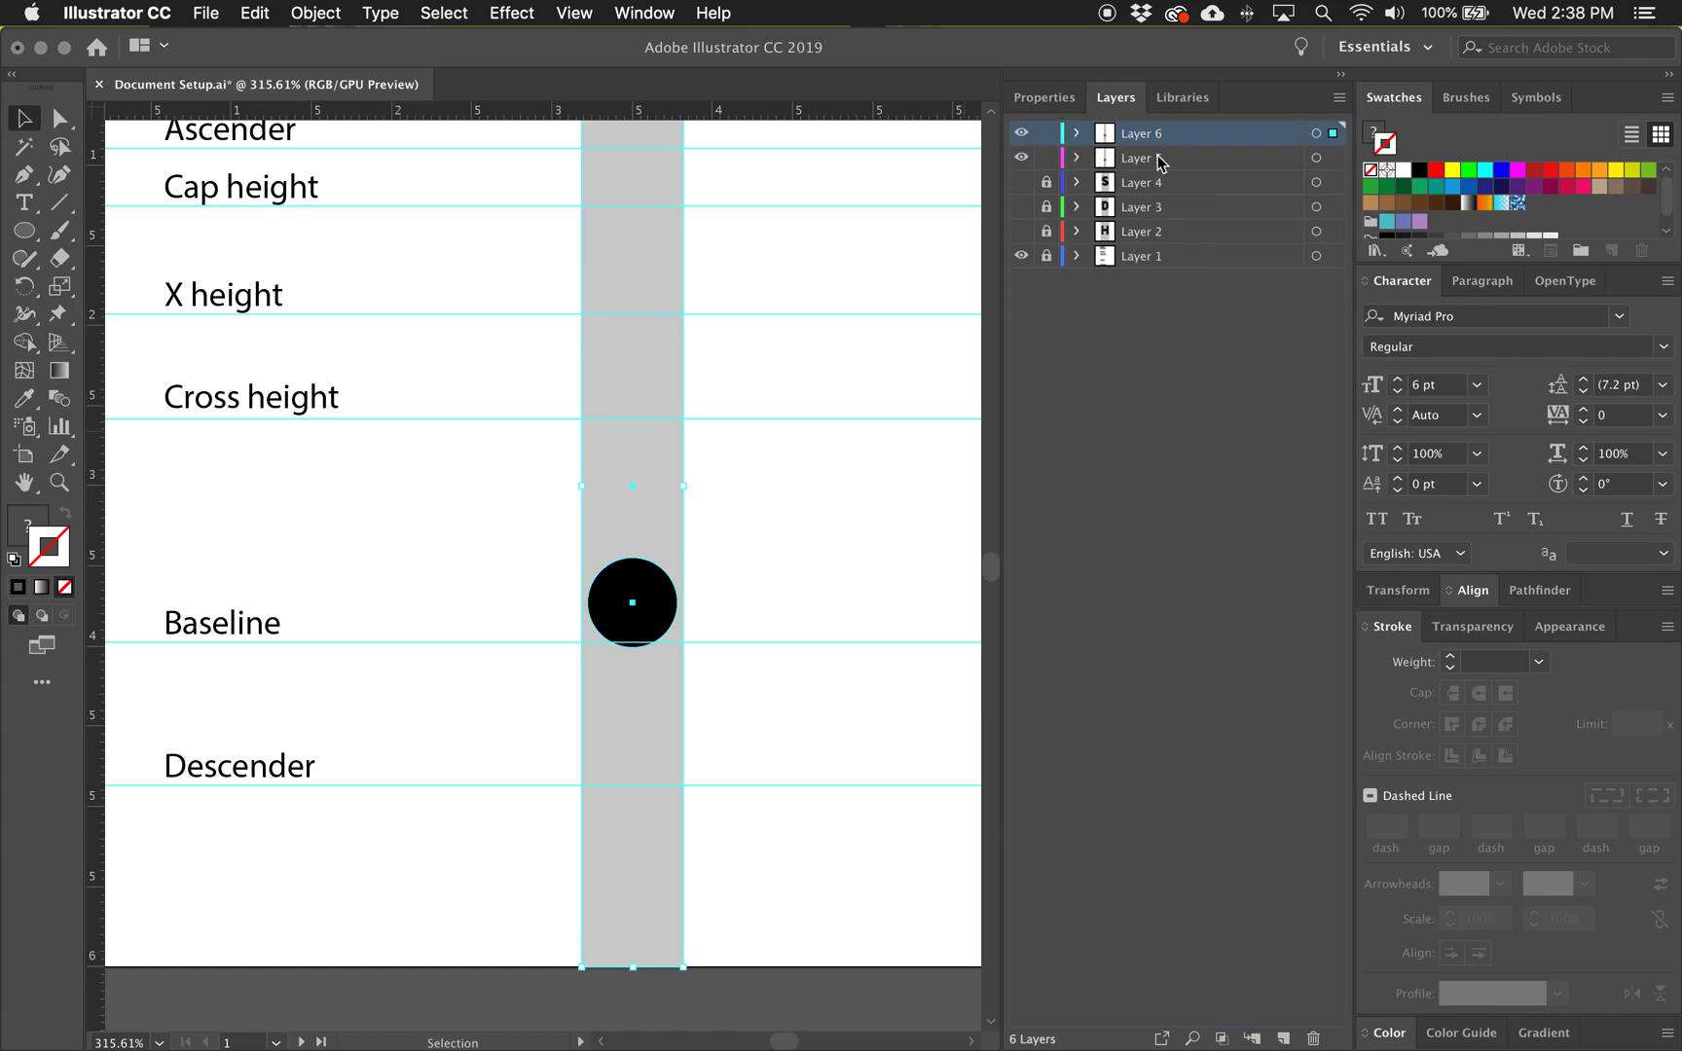
left_click(1046, 158)
left_click(1021, 158)
Duplicate Layer 6's circle straight up to form a colon, placing the copy just below the X height line
left_click(1076, 134)
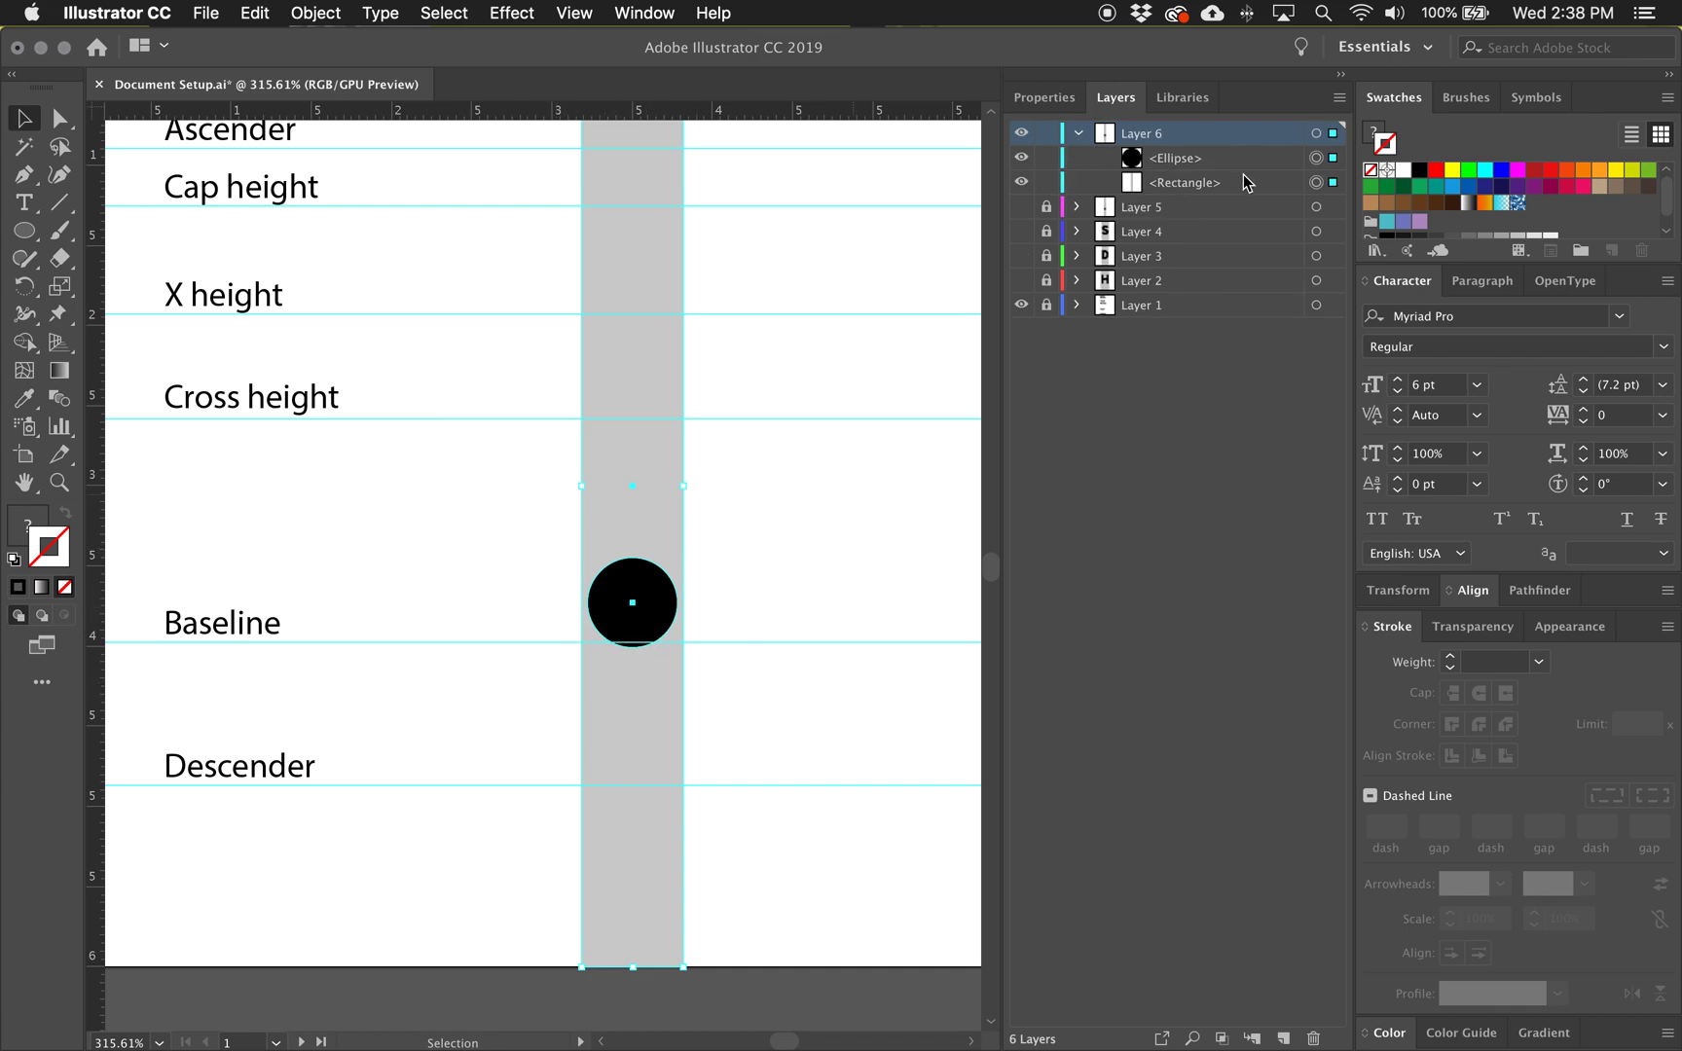
left_click(1330, 157)
key("a")
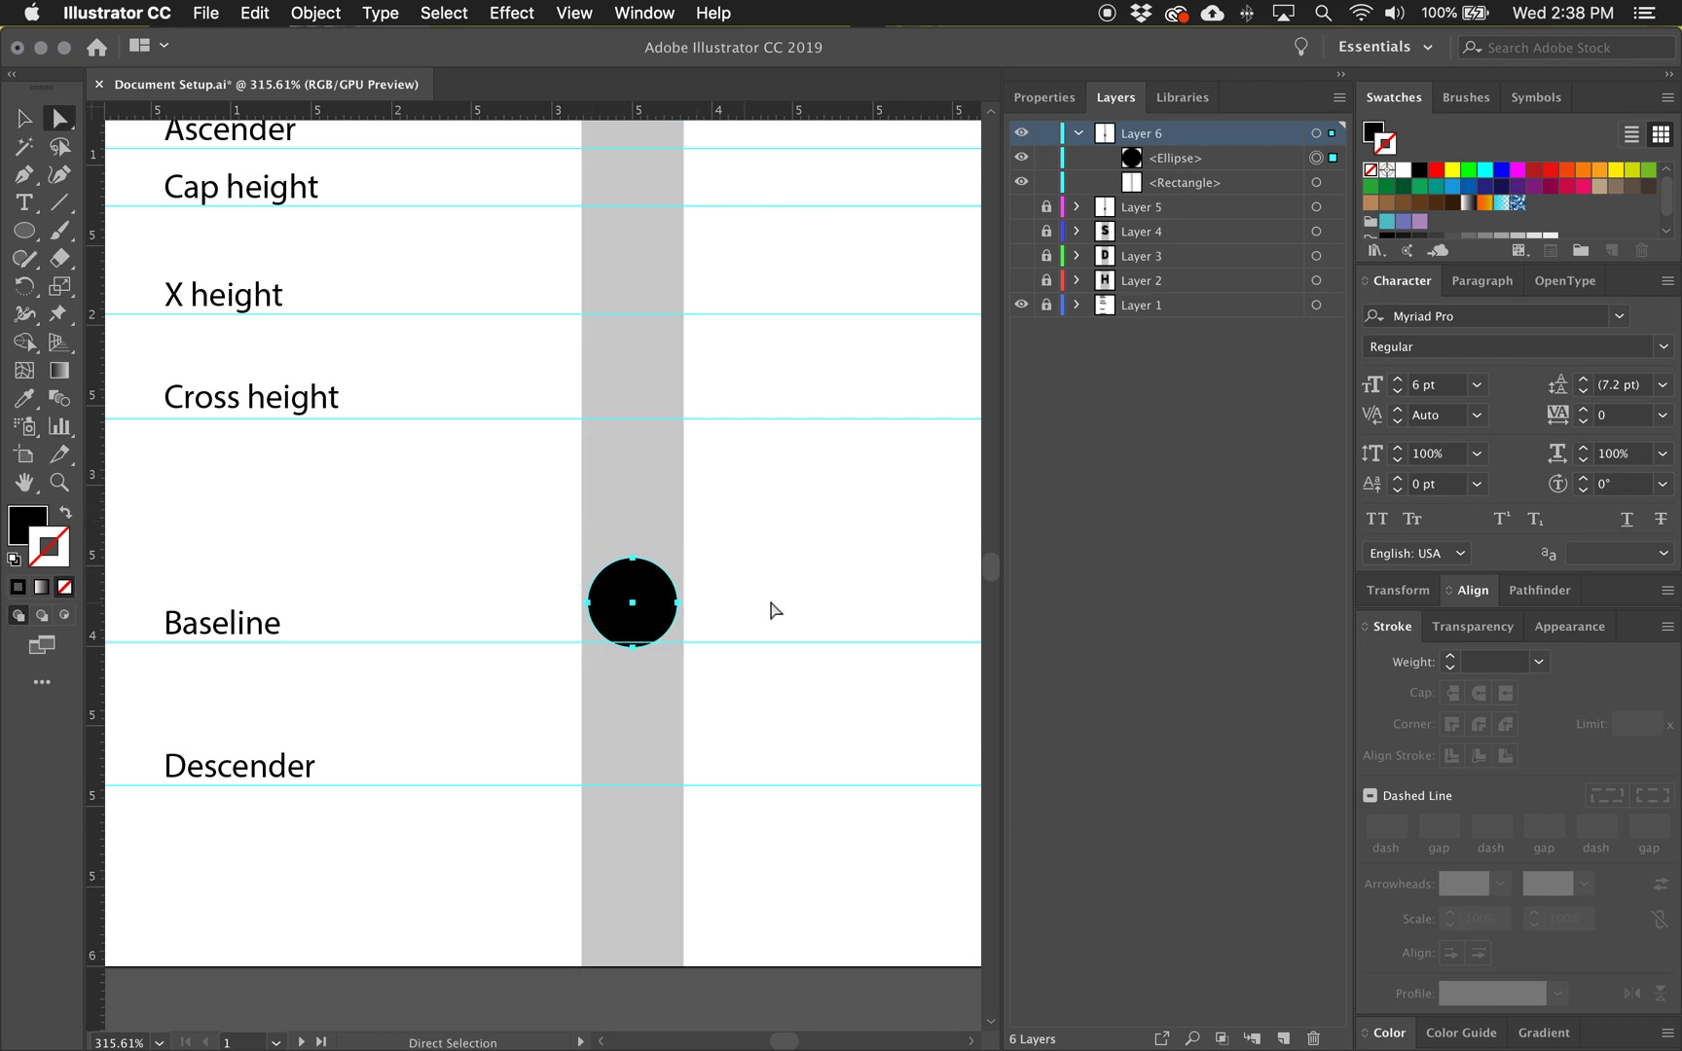
left_click_drag(639, 594, 650, 357)
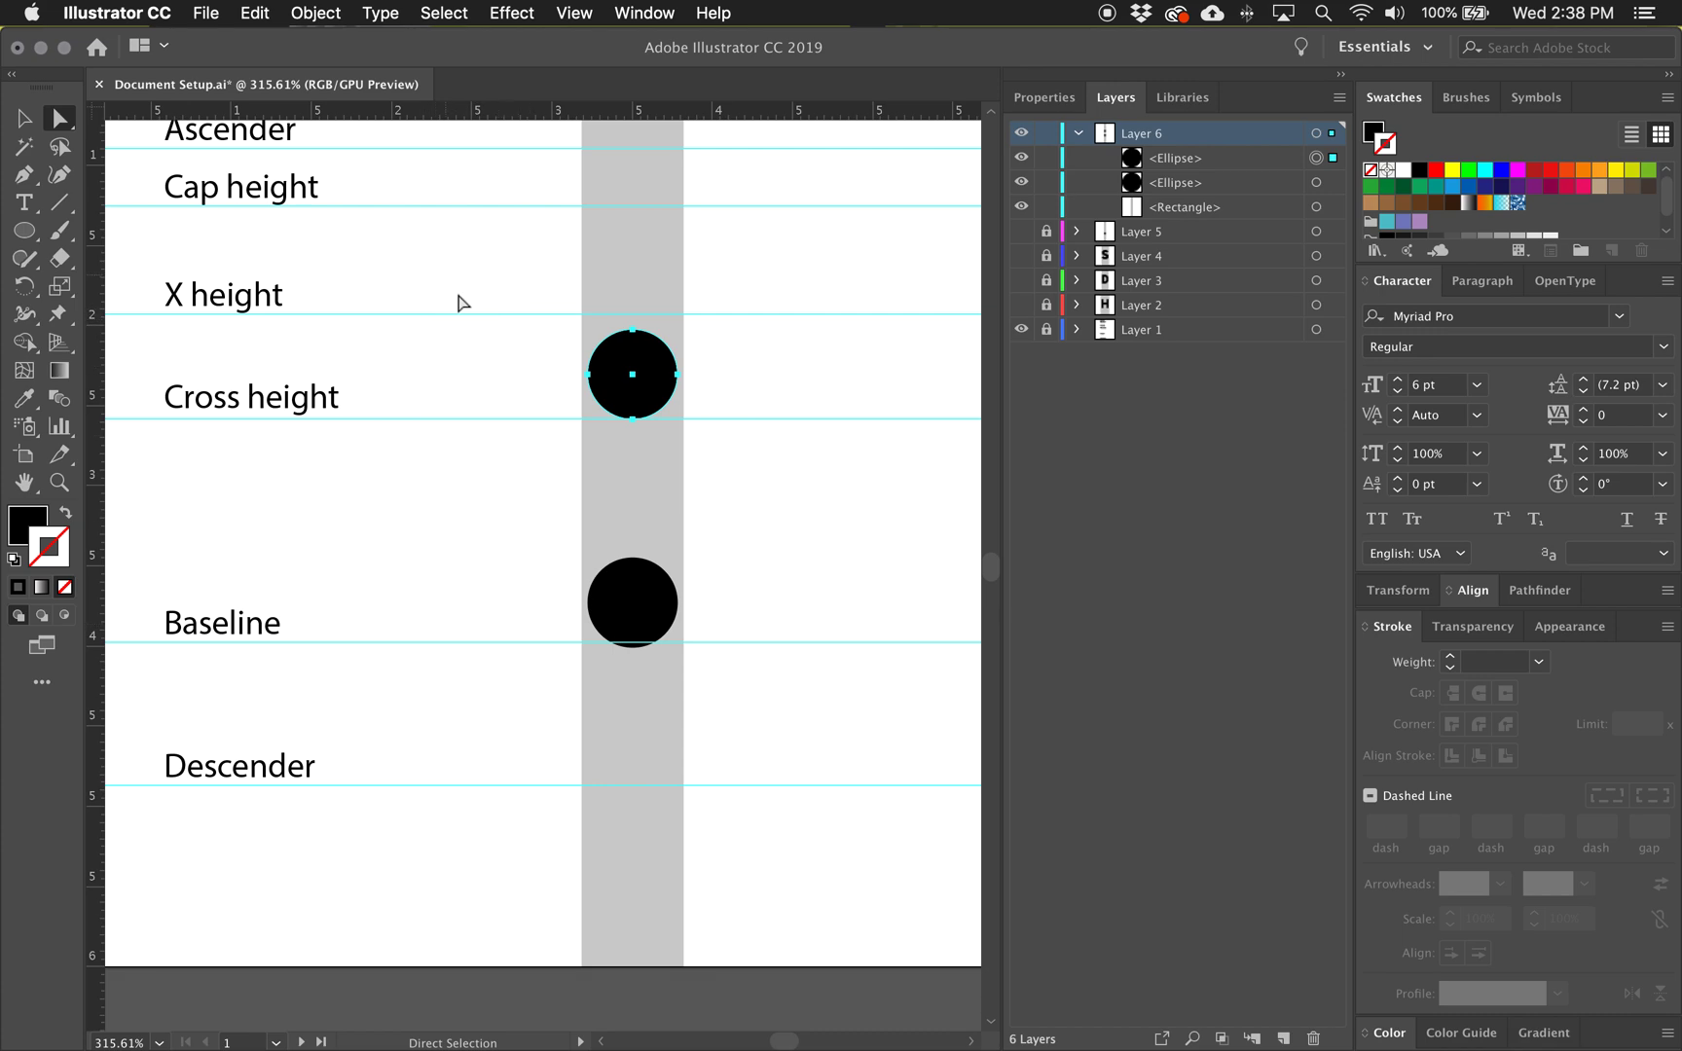
left_click_drag(651, 380, 653, 350)
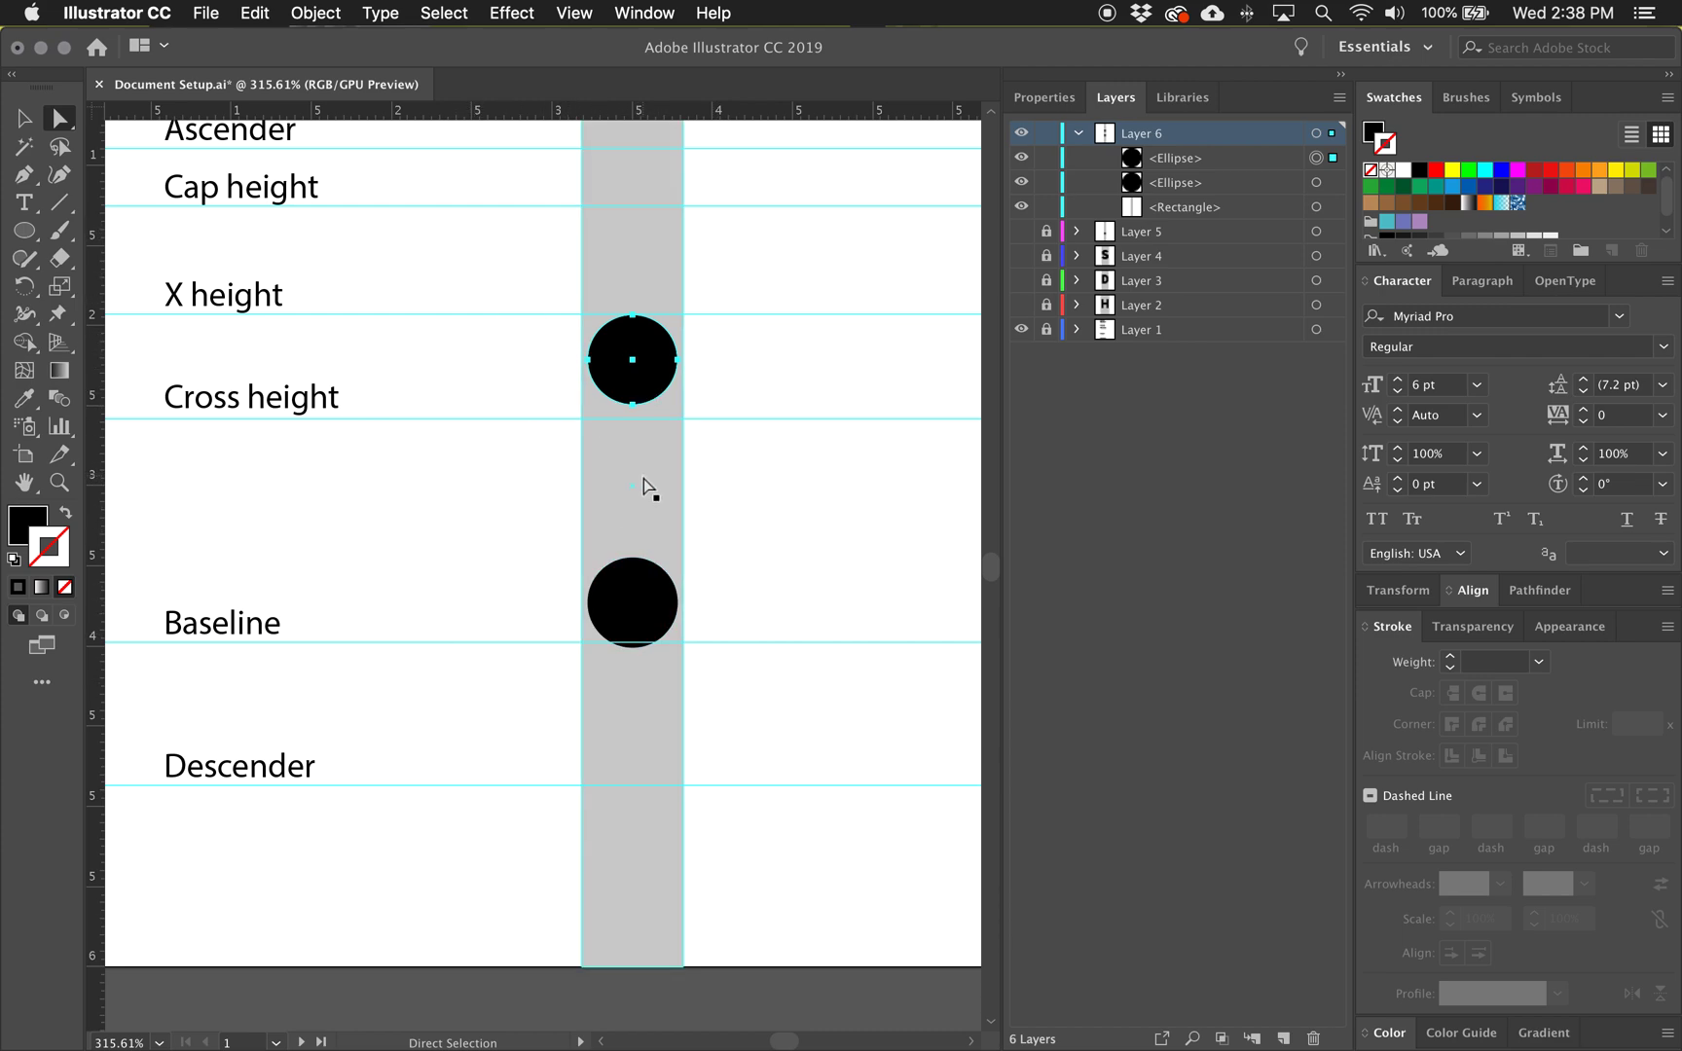
key("Down")
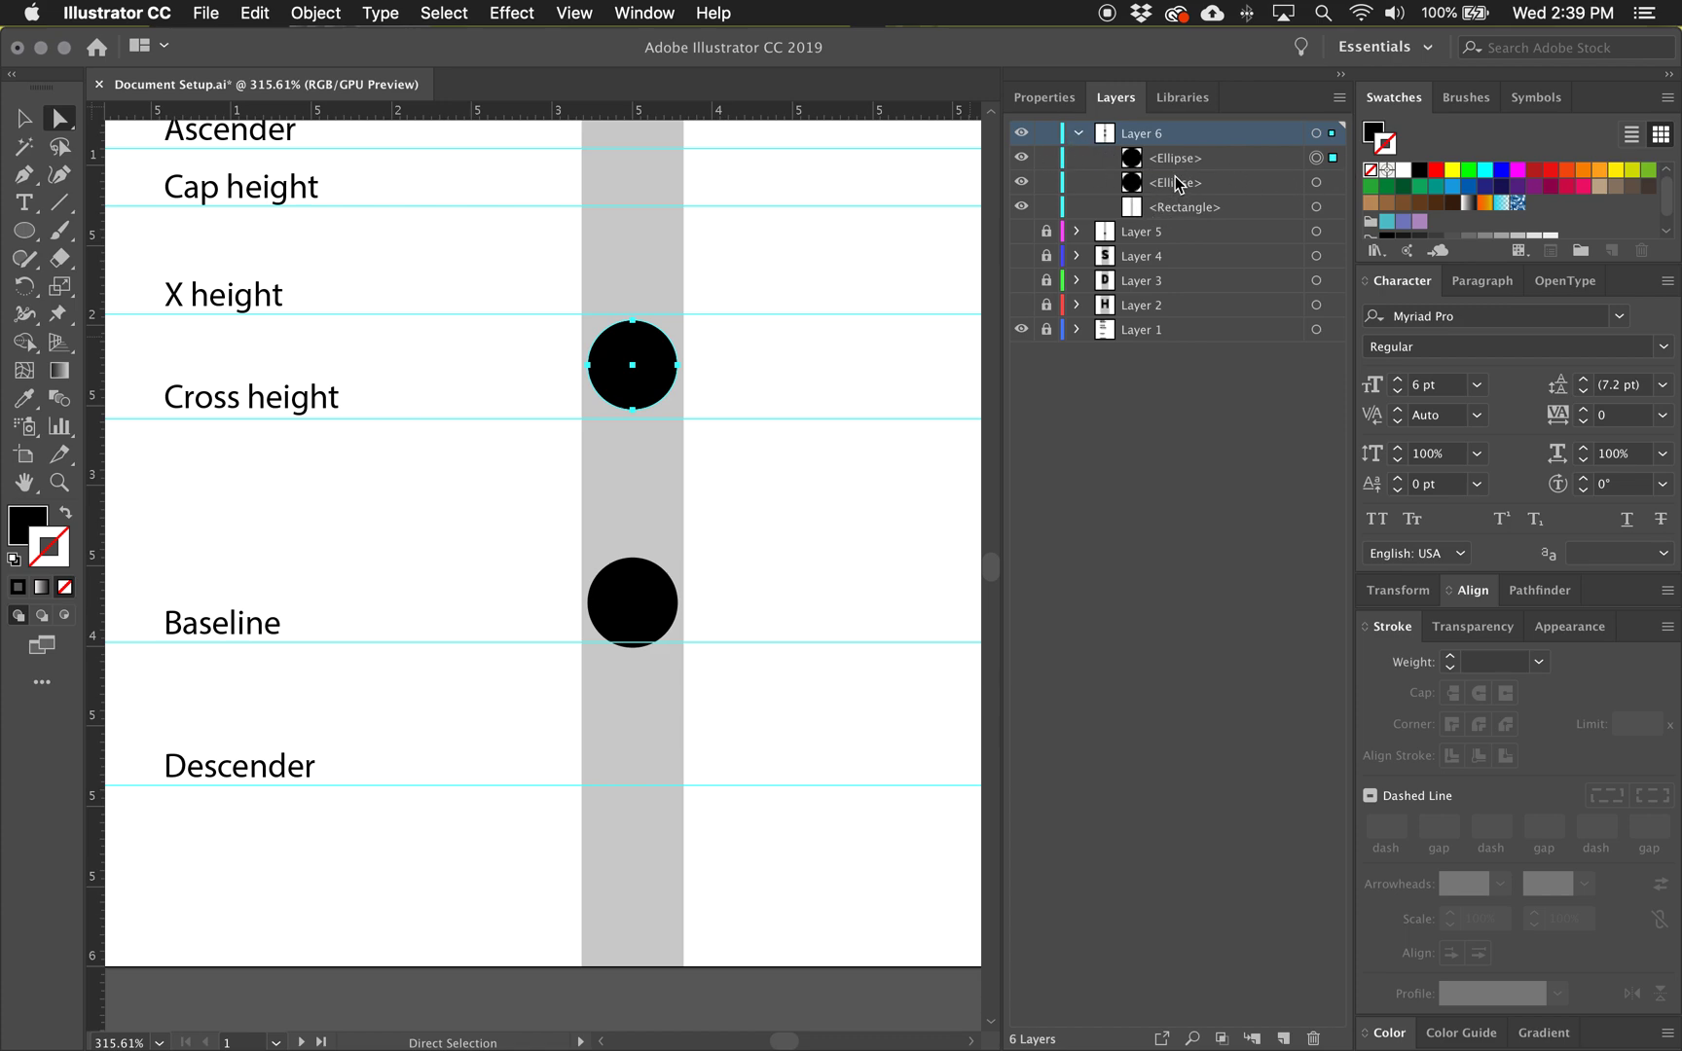
left_click(1078, 133)
left_click(1046, 134)
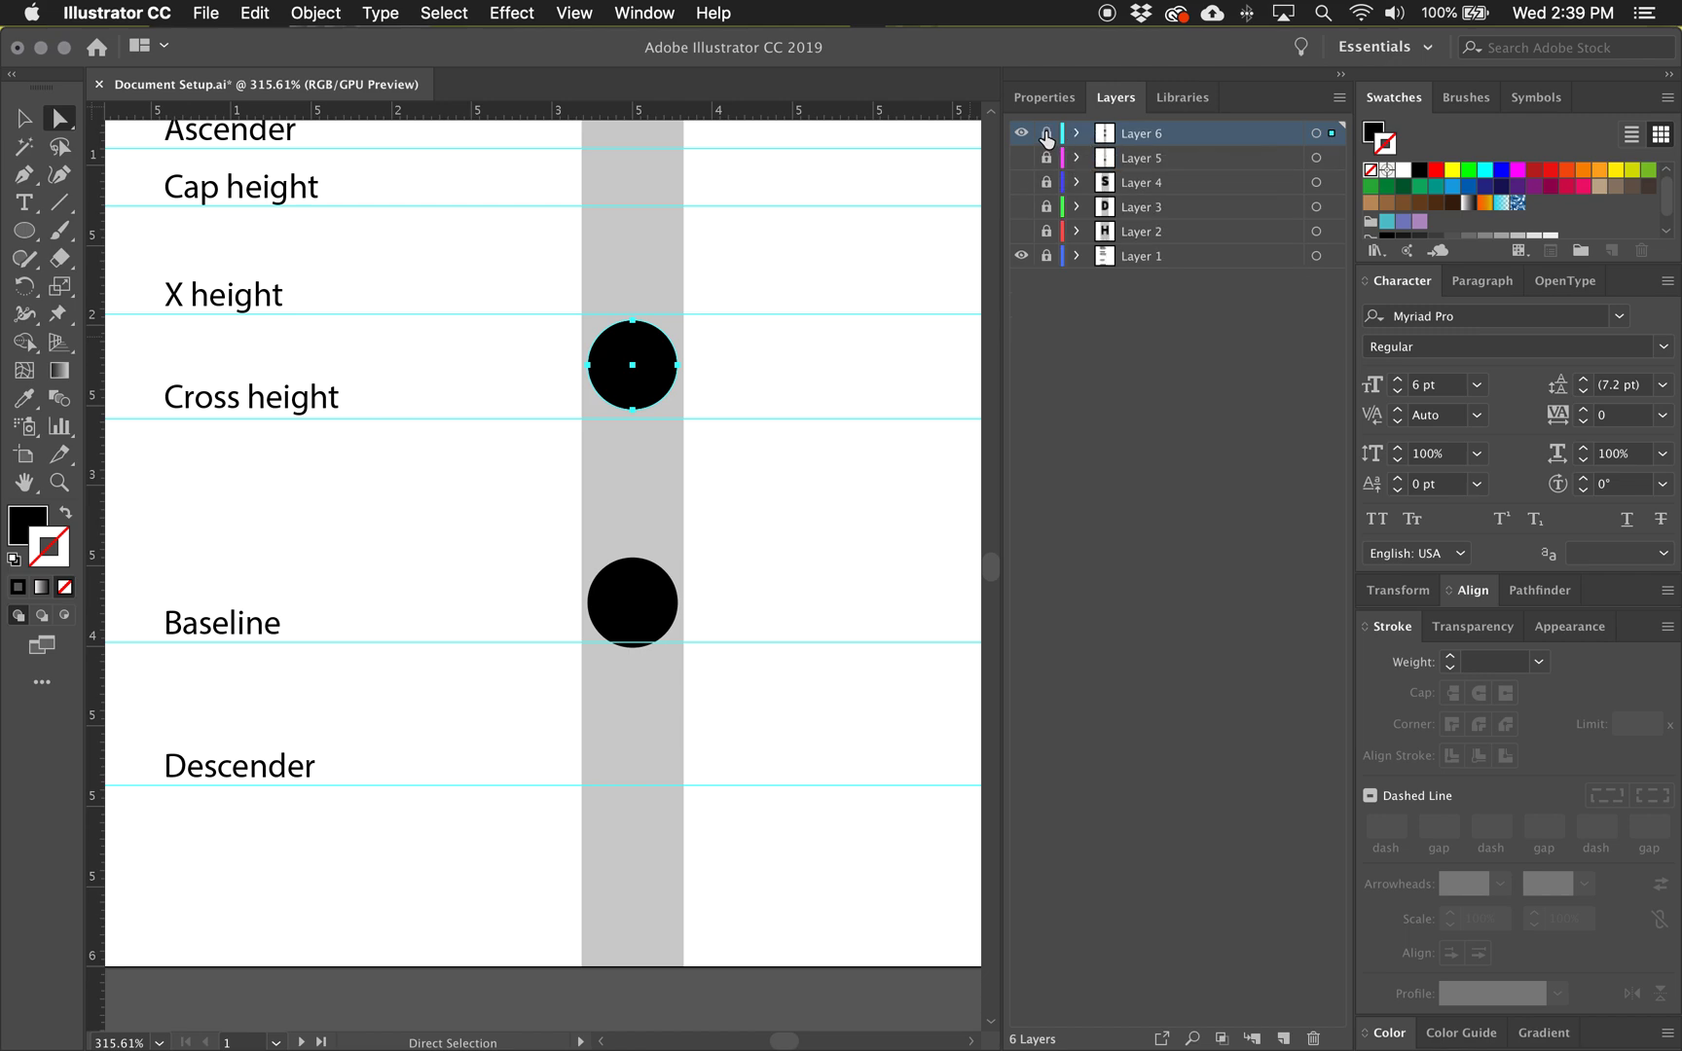
left_click(1047, 136)
left_click(1078, 135)
Duplicate the colon's lower circle in place and move the copy into a new layer above Layer 6
left_click(1207, 162)
left_click(1332, 158)
left_click(1331, 183)
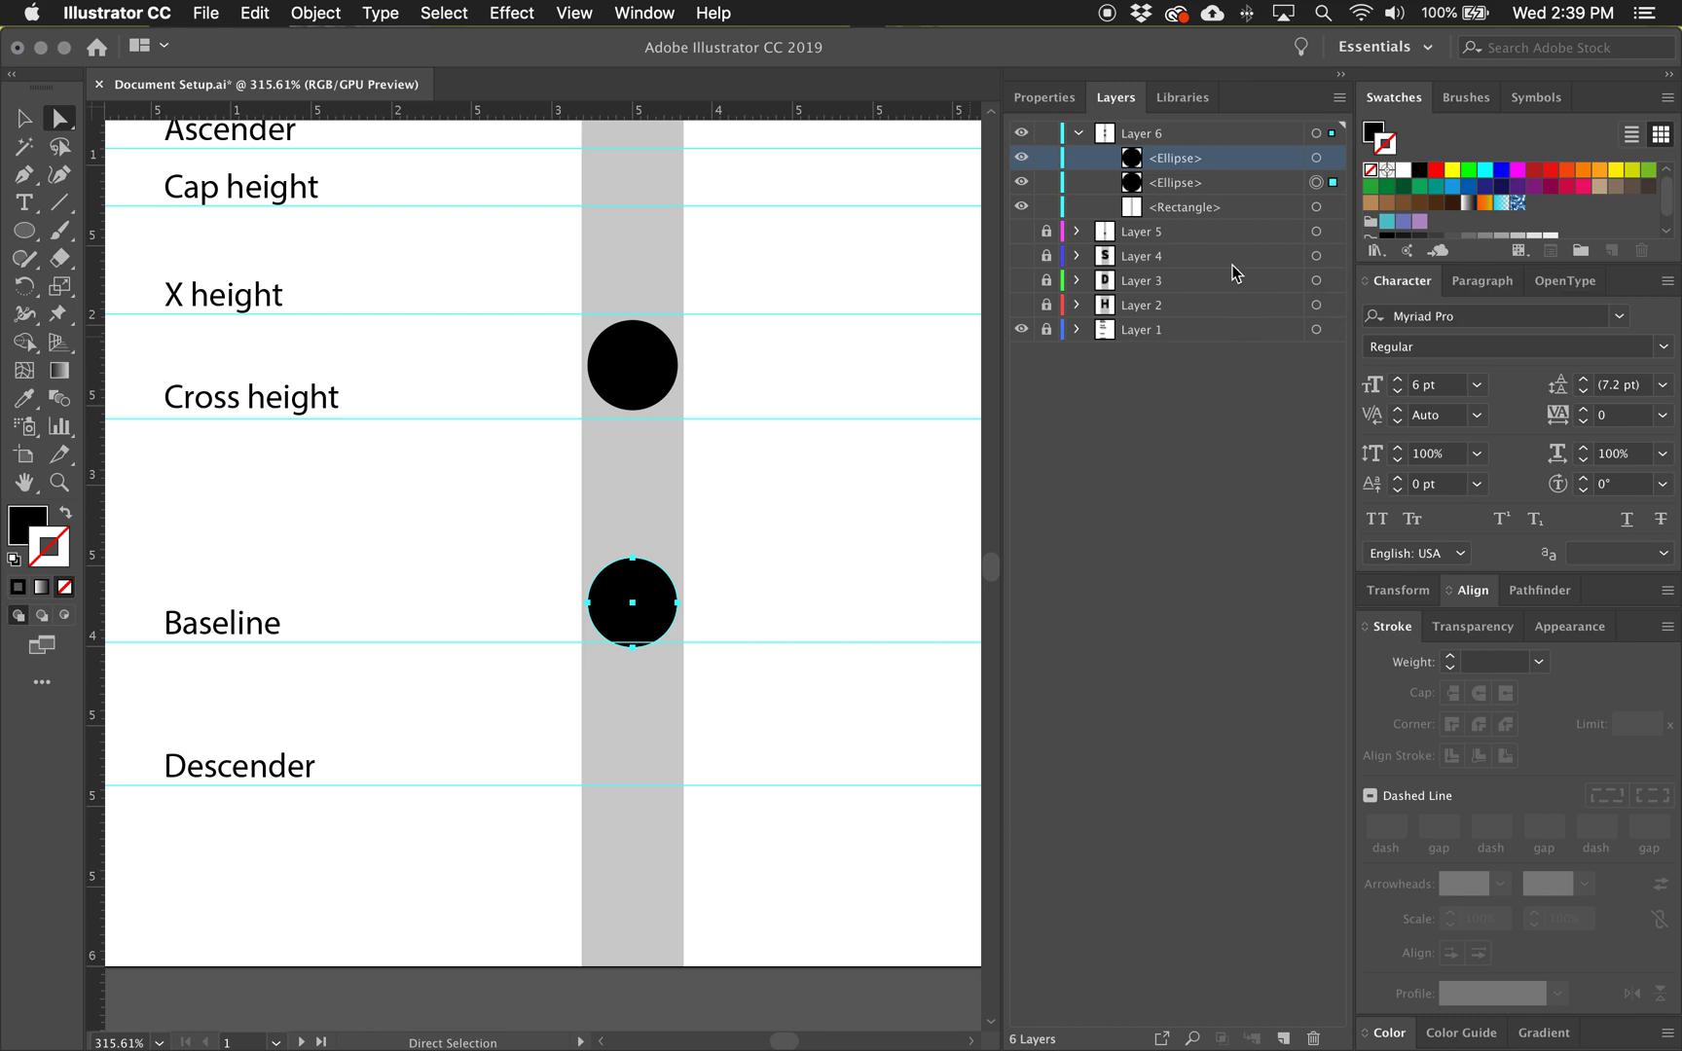
key("super+f")
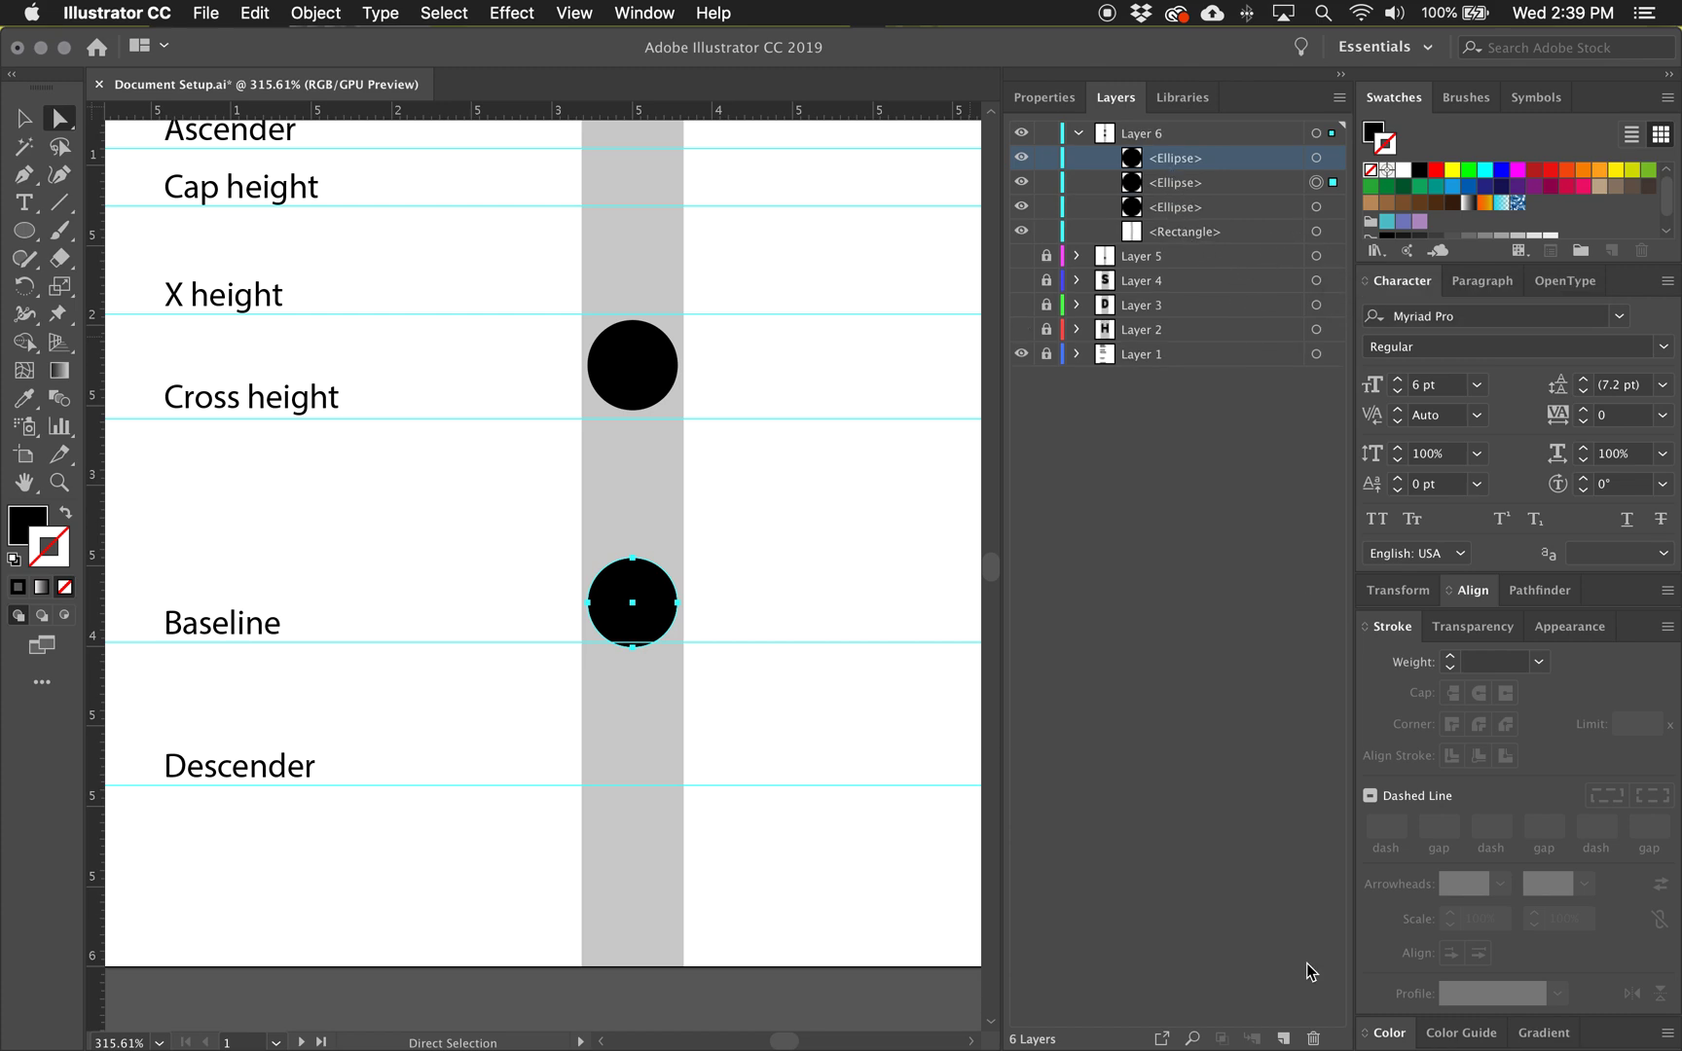
left_click(1284, 1038)
left_click(1148, 152)
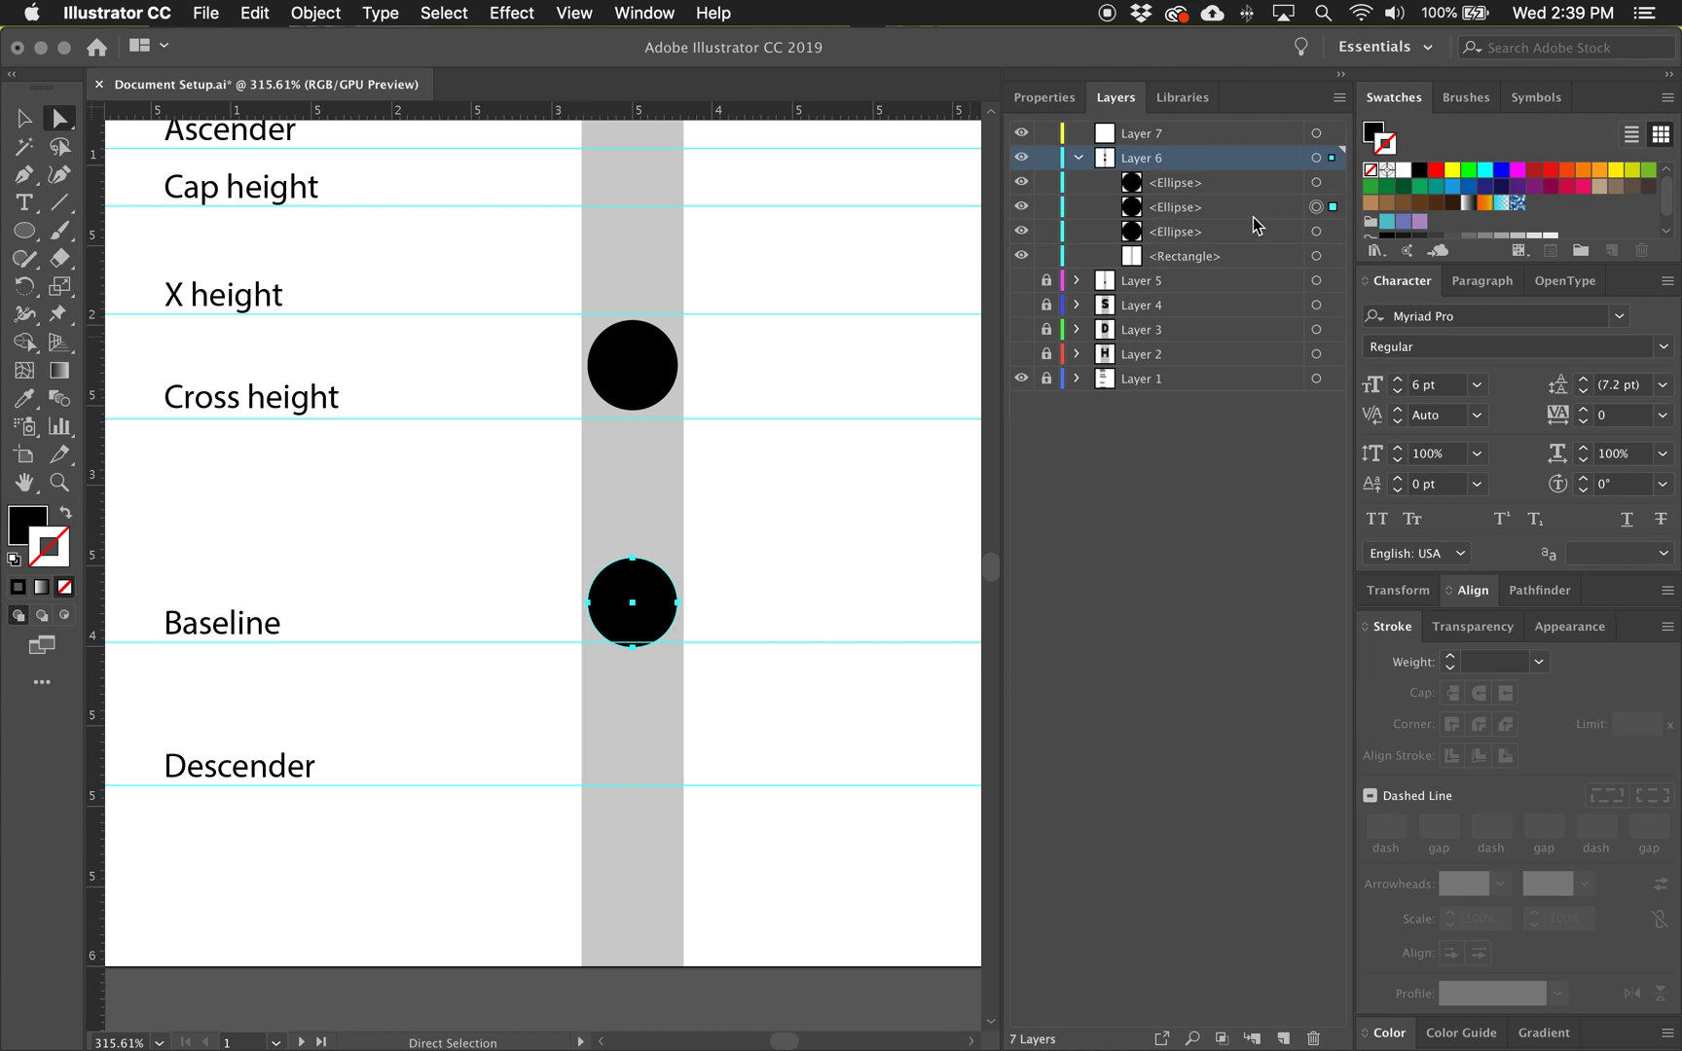
left_click_drag(1229, 206, 1150, 137)
left_click(1077, 157)
left_click(1047, 158)
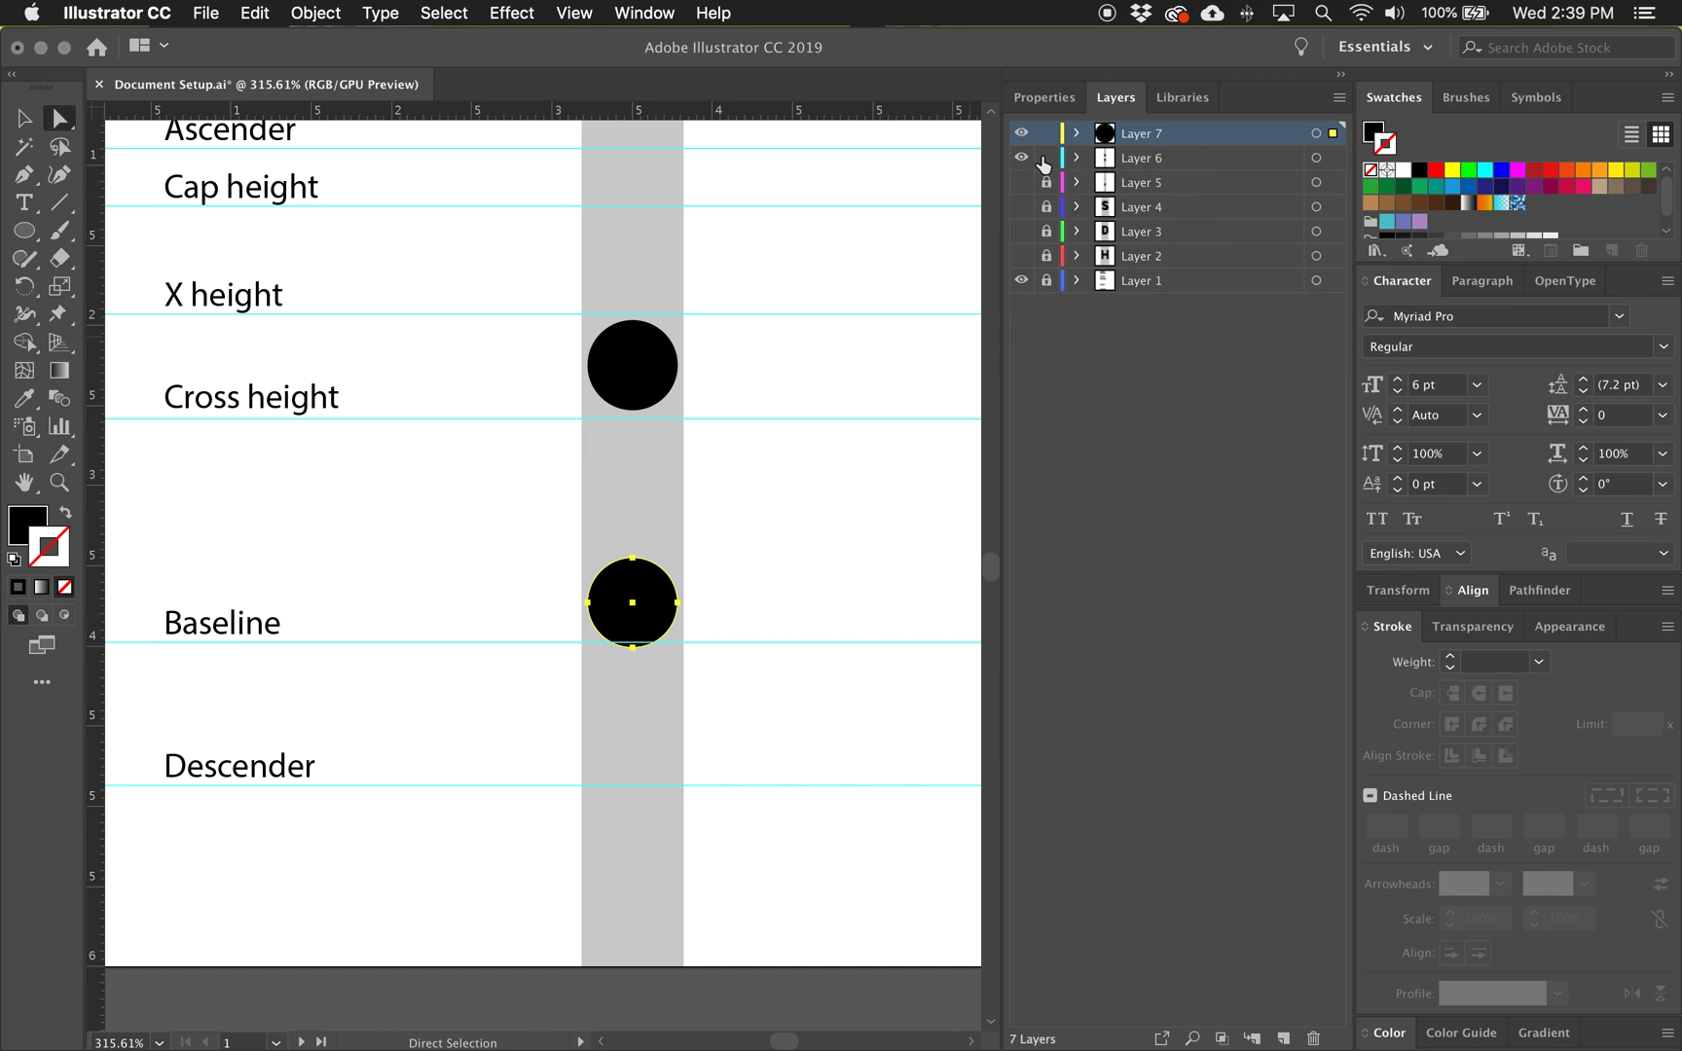
left_click(1021, 158)
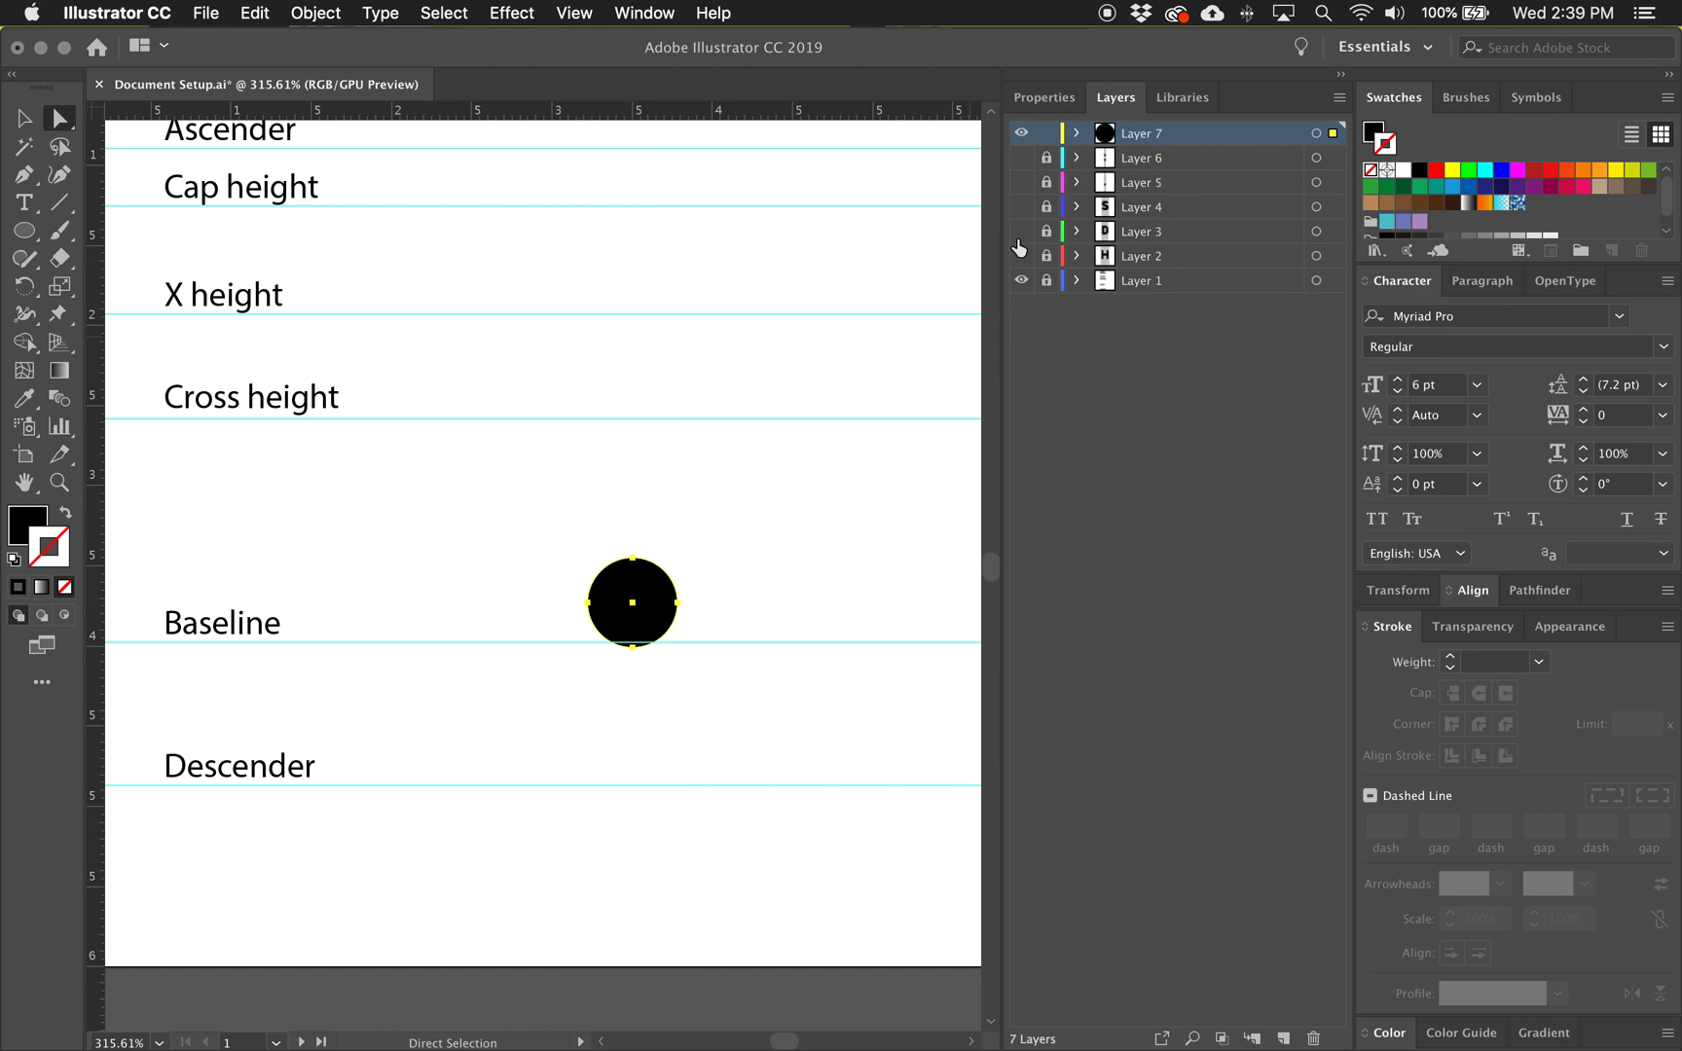
left_click(1021, 158)
left_click(1046, 157)
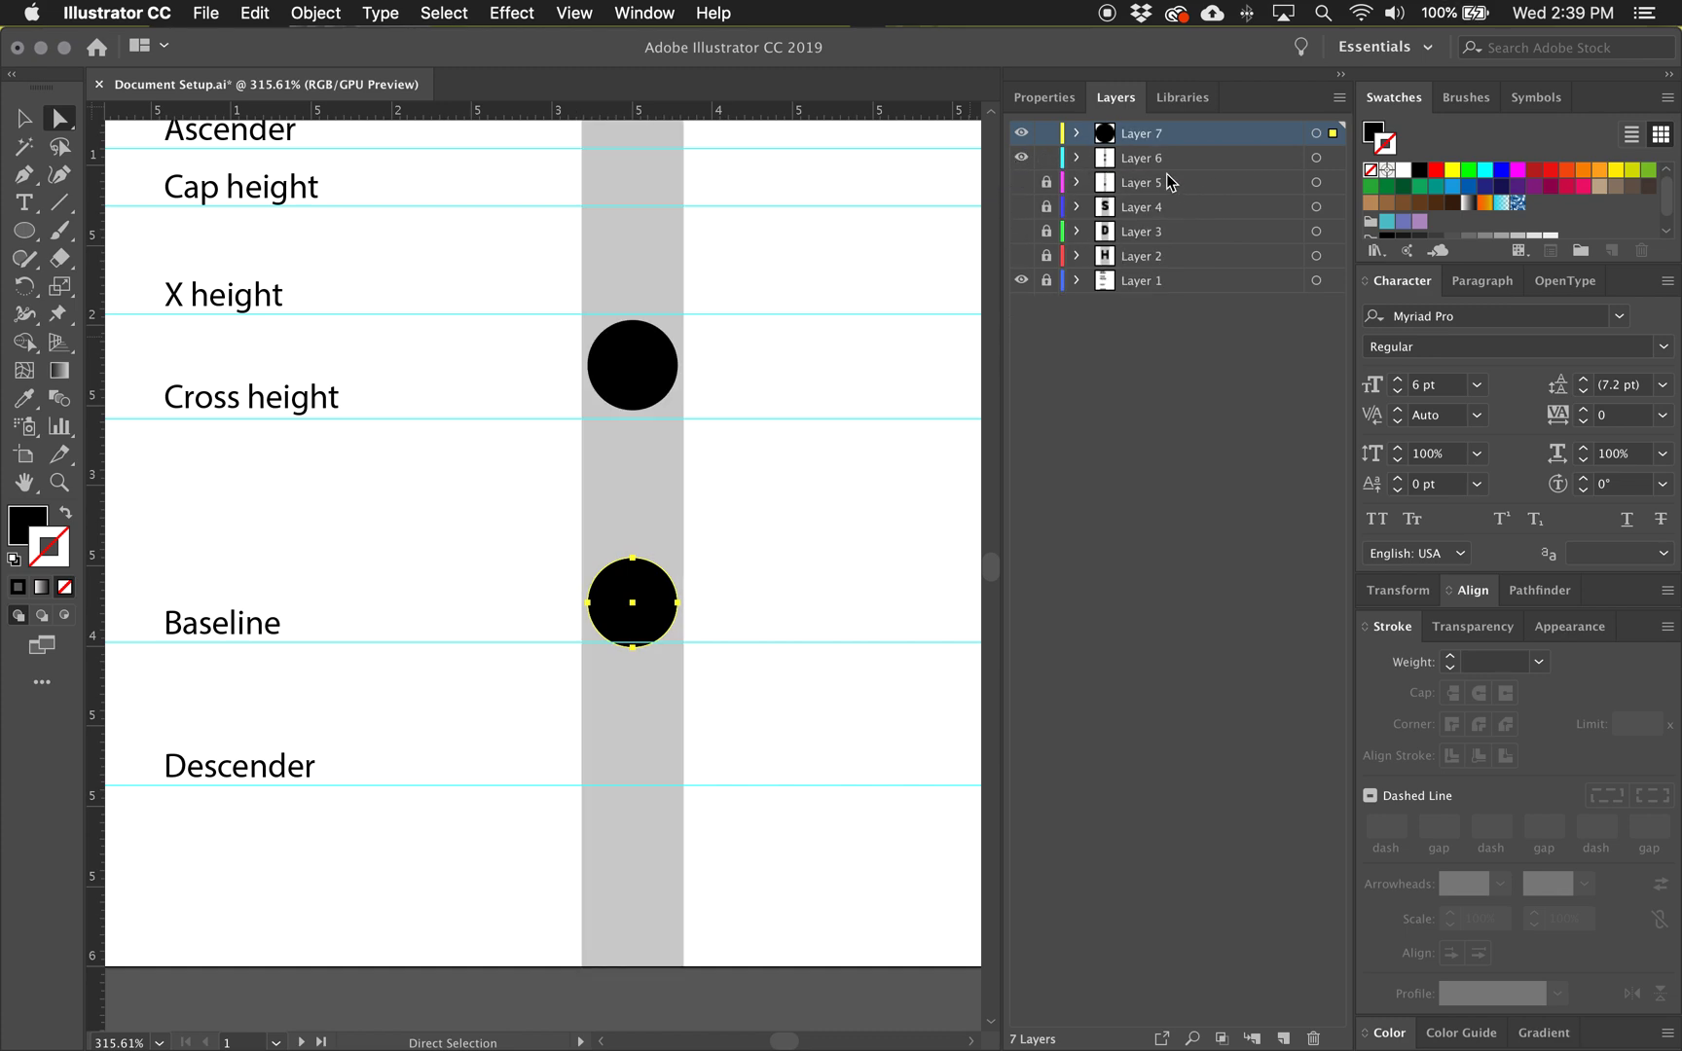
left_click(1077, 159)
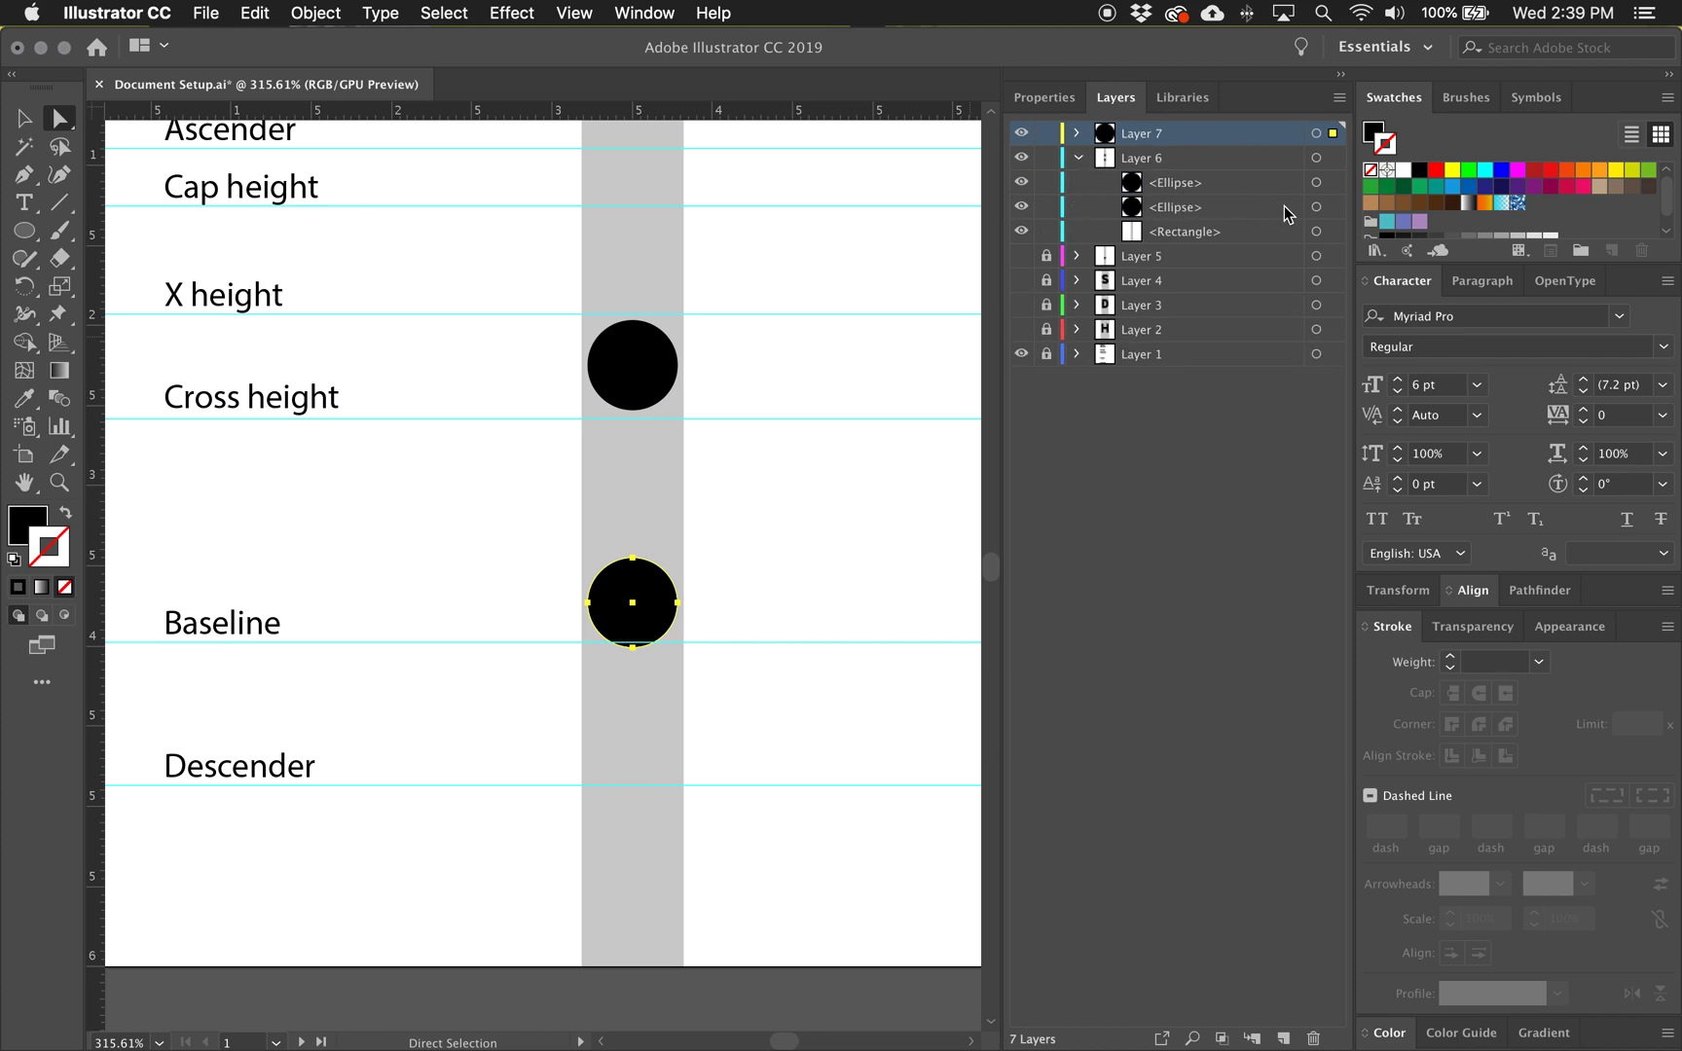
Copy Layer 6's gray rectangle in place and move the copy into Layer 7 beneath the circle
left_click(1333, 231)
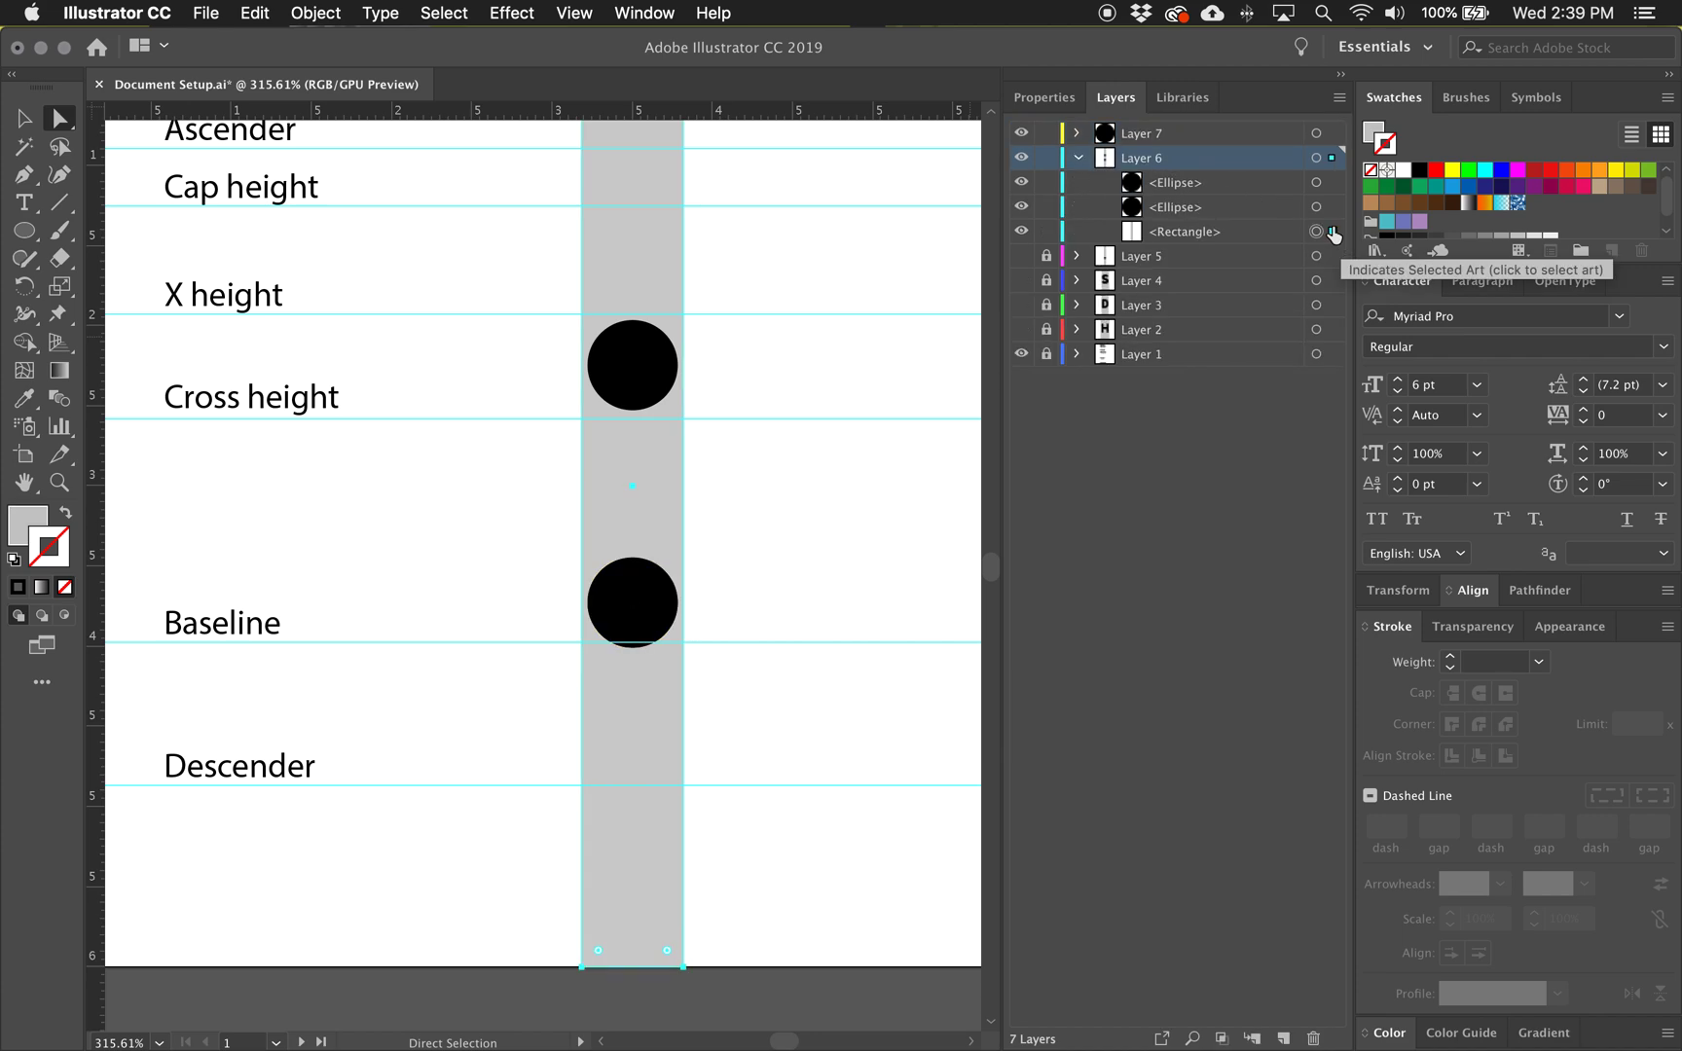
key("super+c")
key("super+f")
left_click_drag(1163, 231, 1118, 208)
left_click(1082, 134)
Collapse, lock and hide Layer 6
left_click(1076, 207)
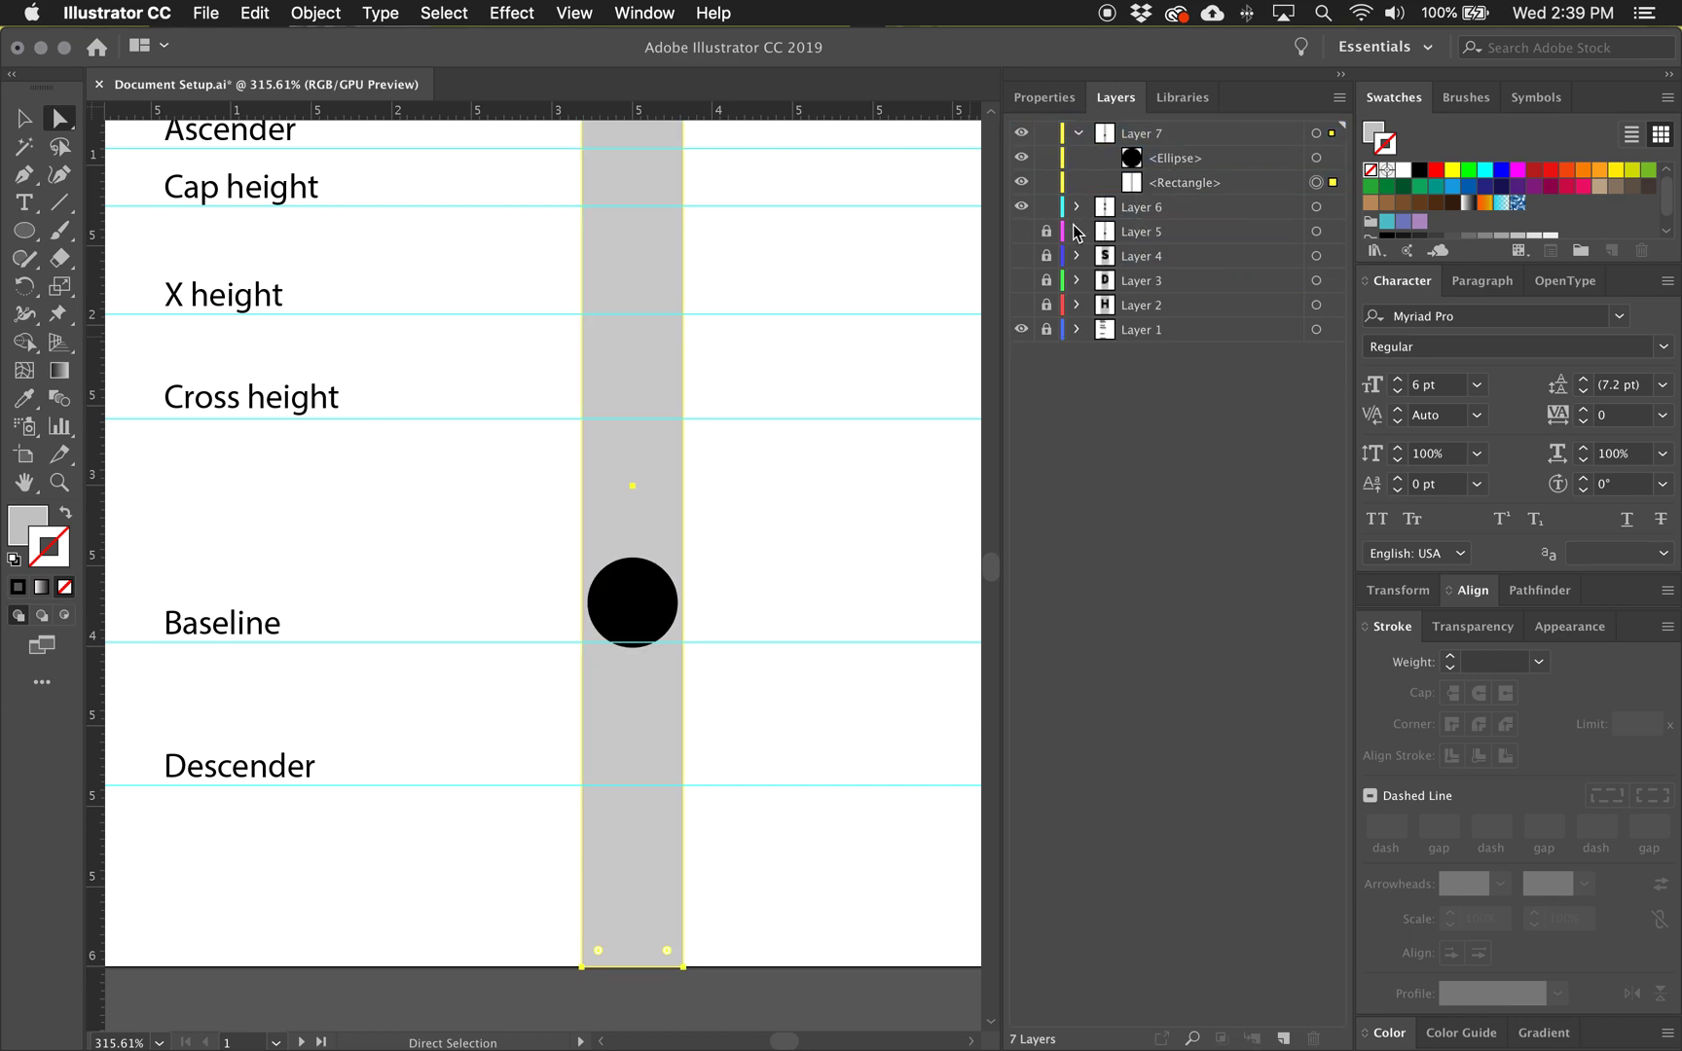
left_click(1045, 208)
left_click(1021, 207)
Start a Pen path at the circle's rightmost point with a straight-down handle and curve it to a tail tip below the baseline
left_click(1187, 167)
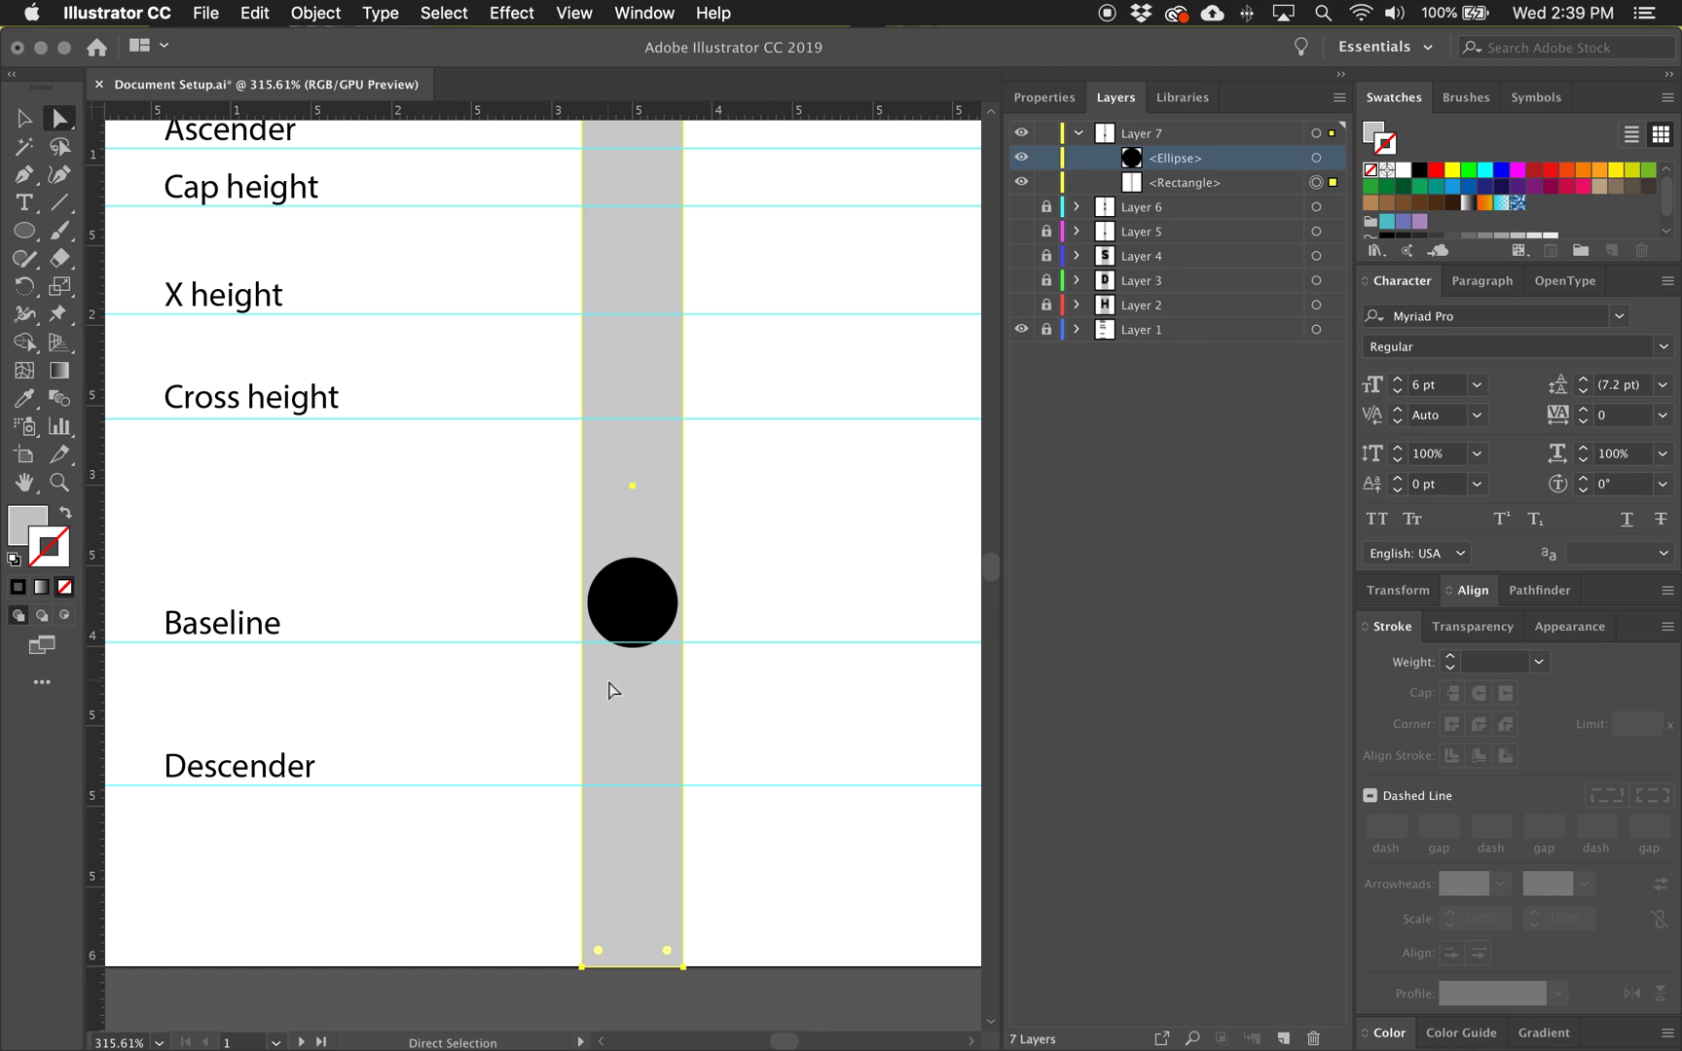
key("super+space")
left_click_drag(649, 657, 993, 549)
key("space")
left_click_drag(668, 615, 601, 608)
key("super+space")
key("p")
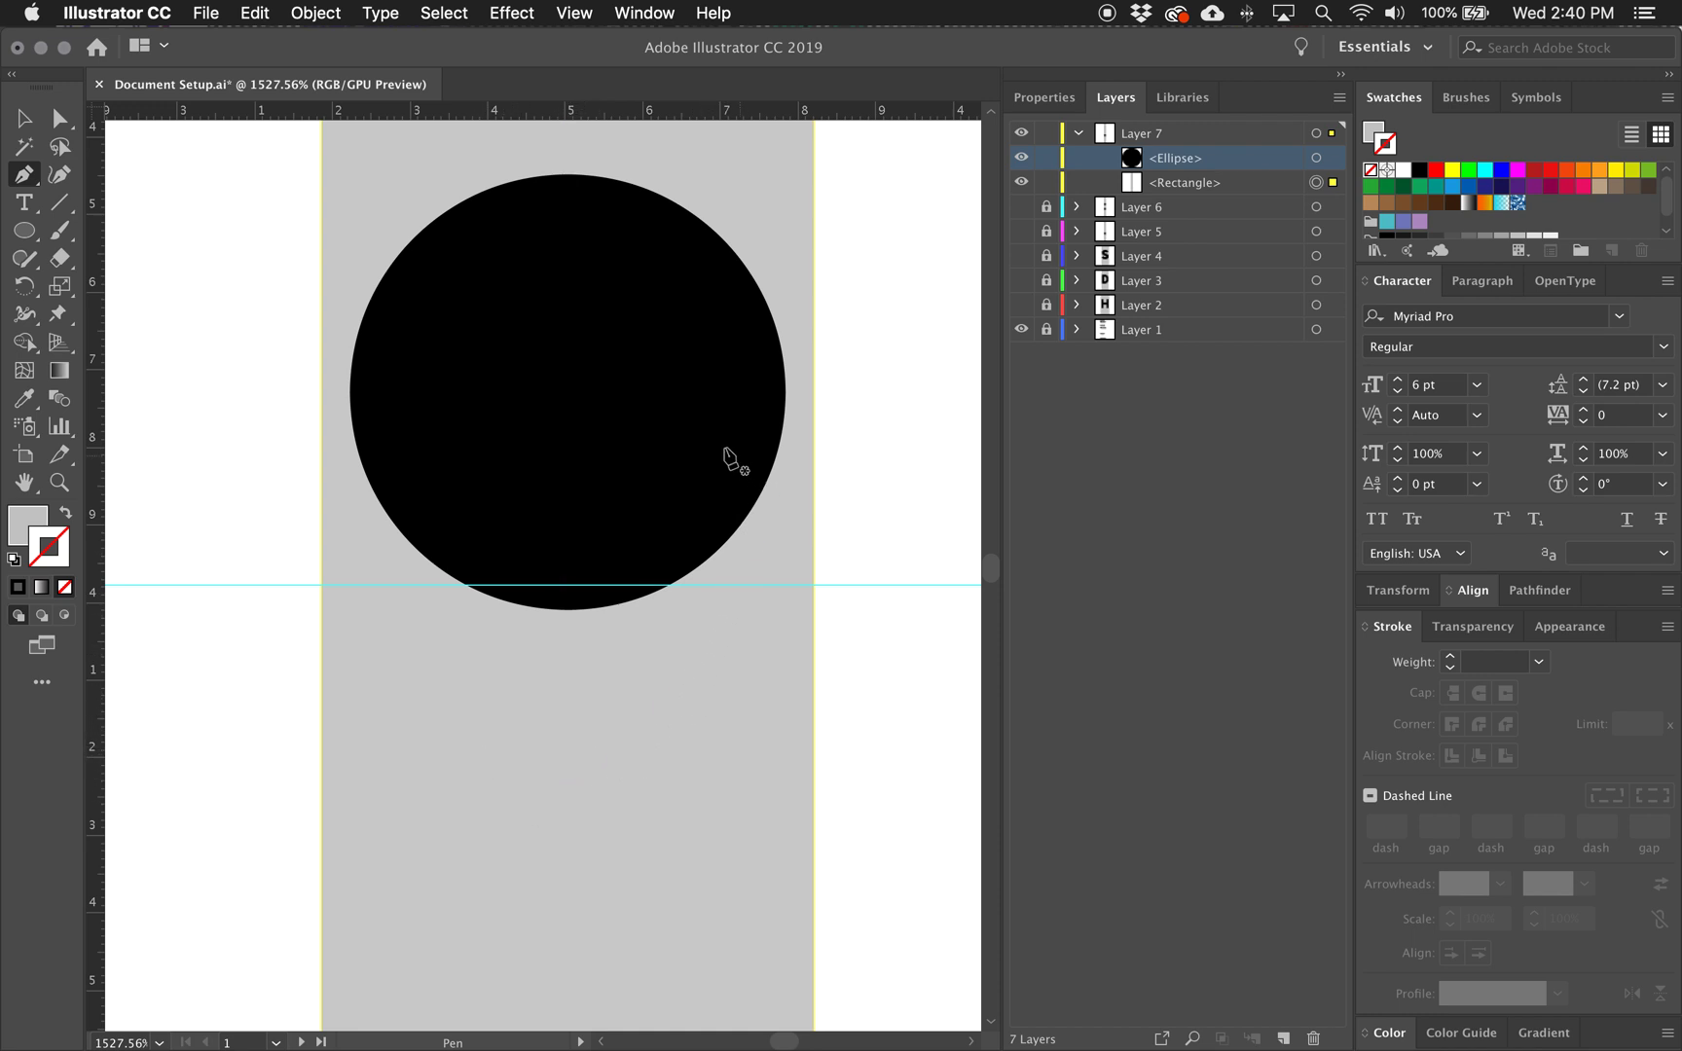
scroll(541, 367, "left", 1)
scroll(541, 371, "left", 2)
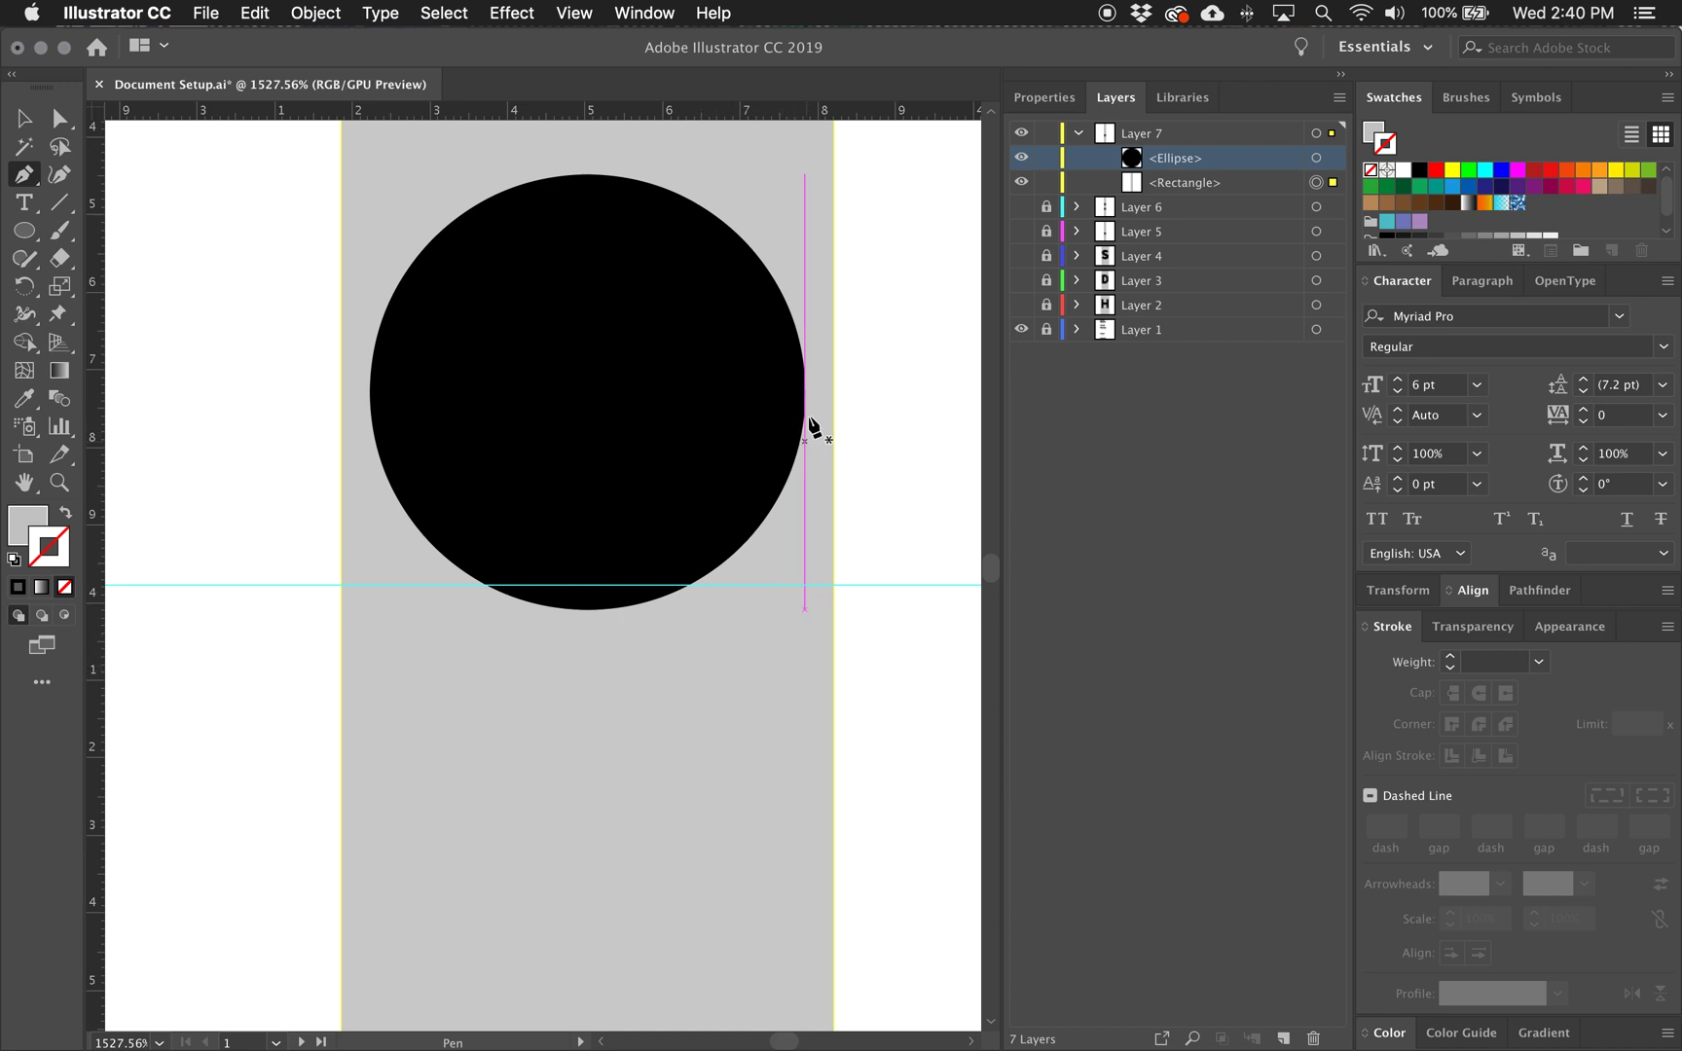
left_click(805, 393)
left_click(805, 522, "shift")
left_click_drag(804, 552, 804, 570)
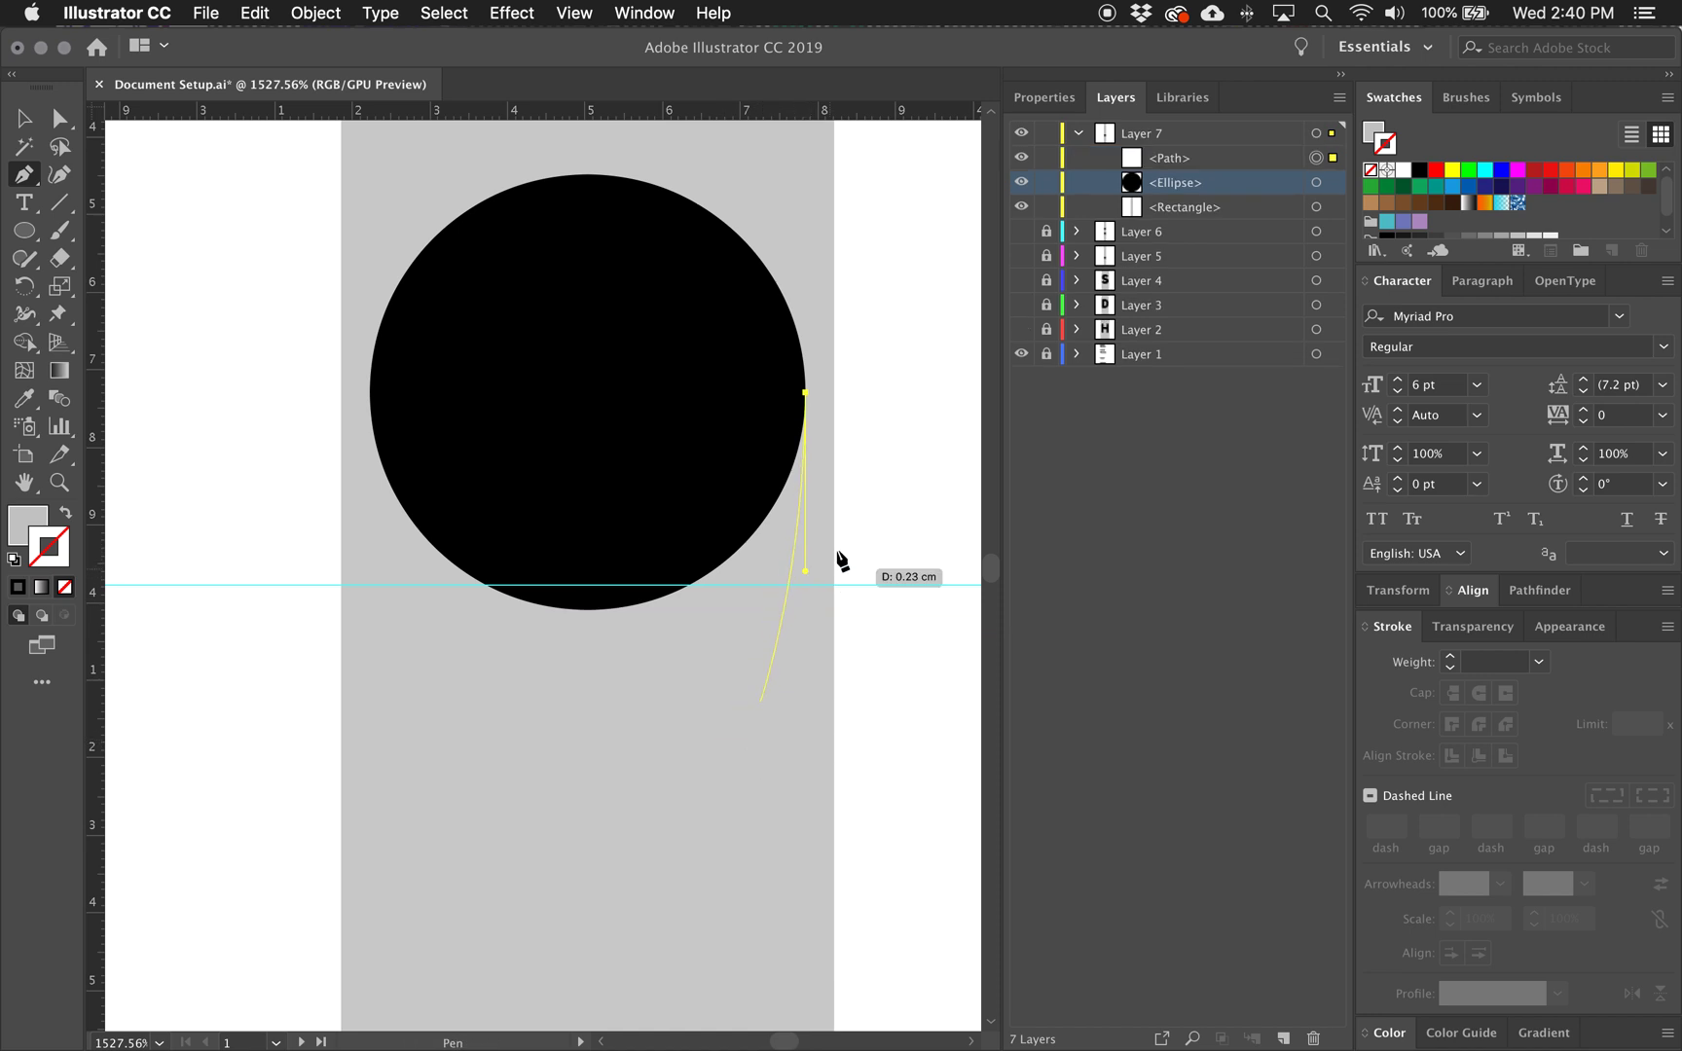
left_click(541, 828)
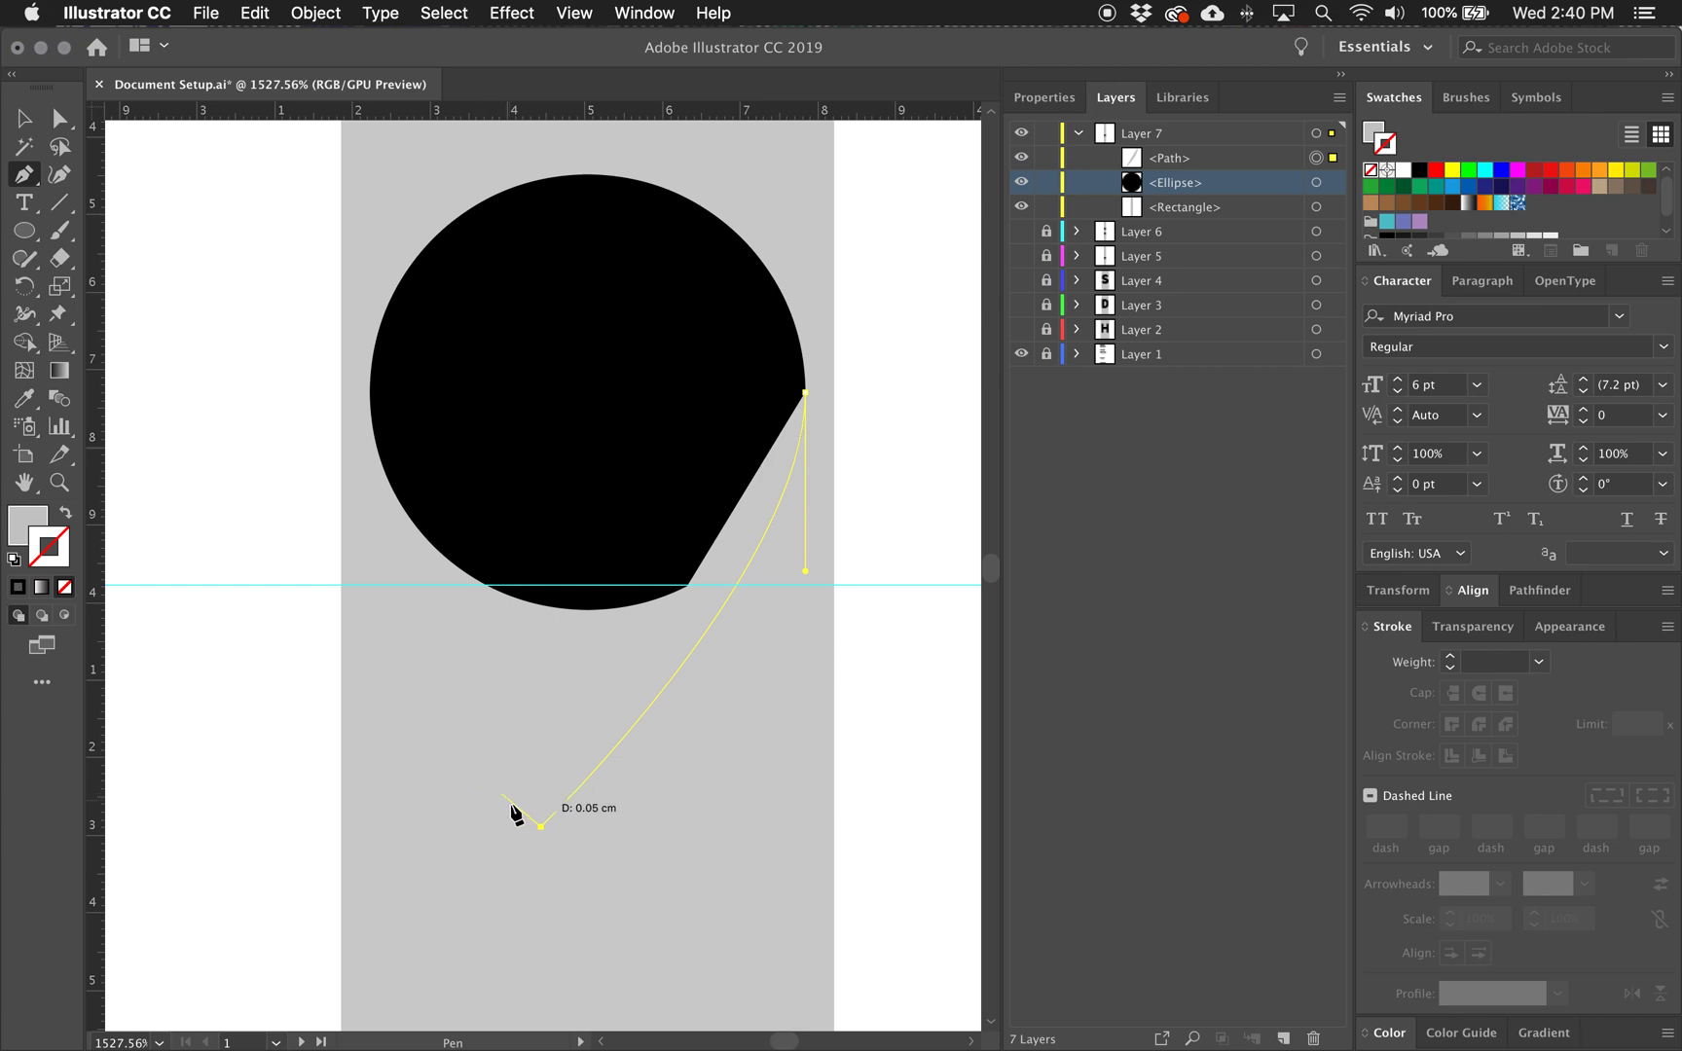
Give the tail a slanted blunt end, curve its inner edge up into the circle, and close the path
left_click_drag(543, 828, 472, 784)
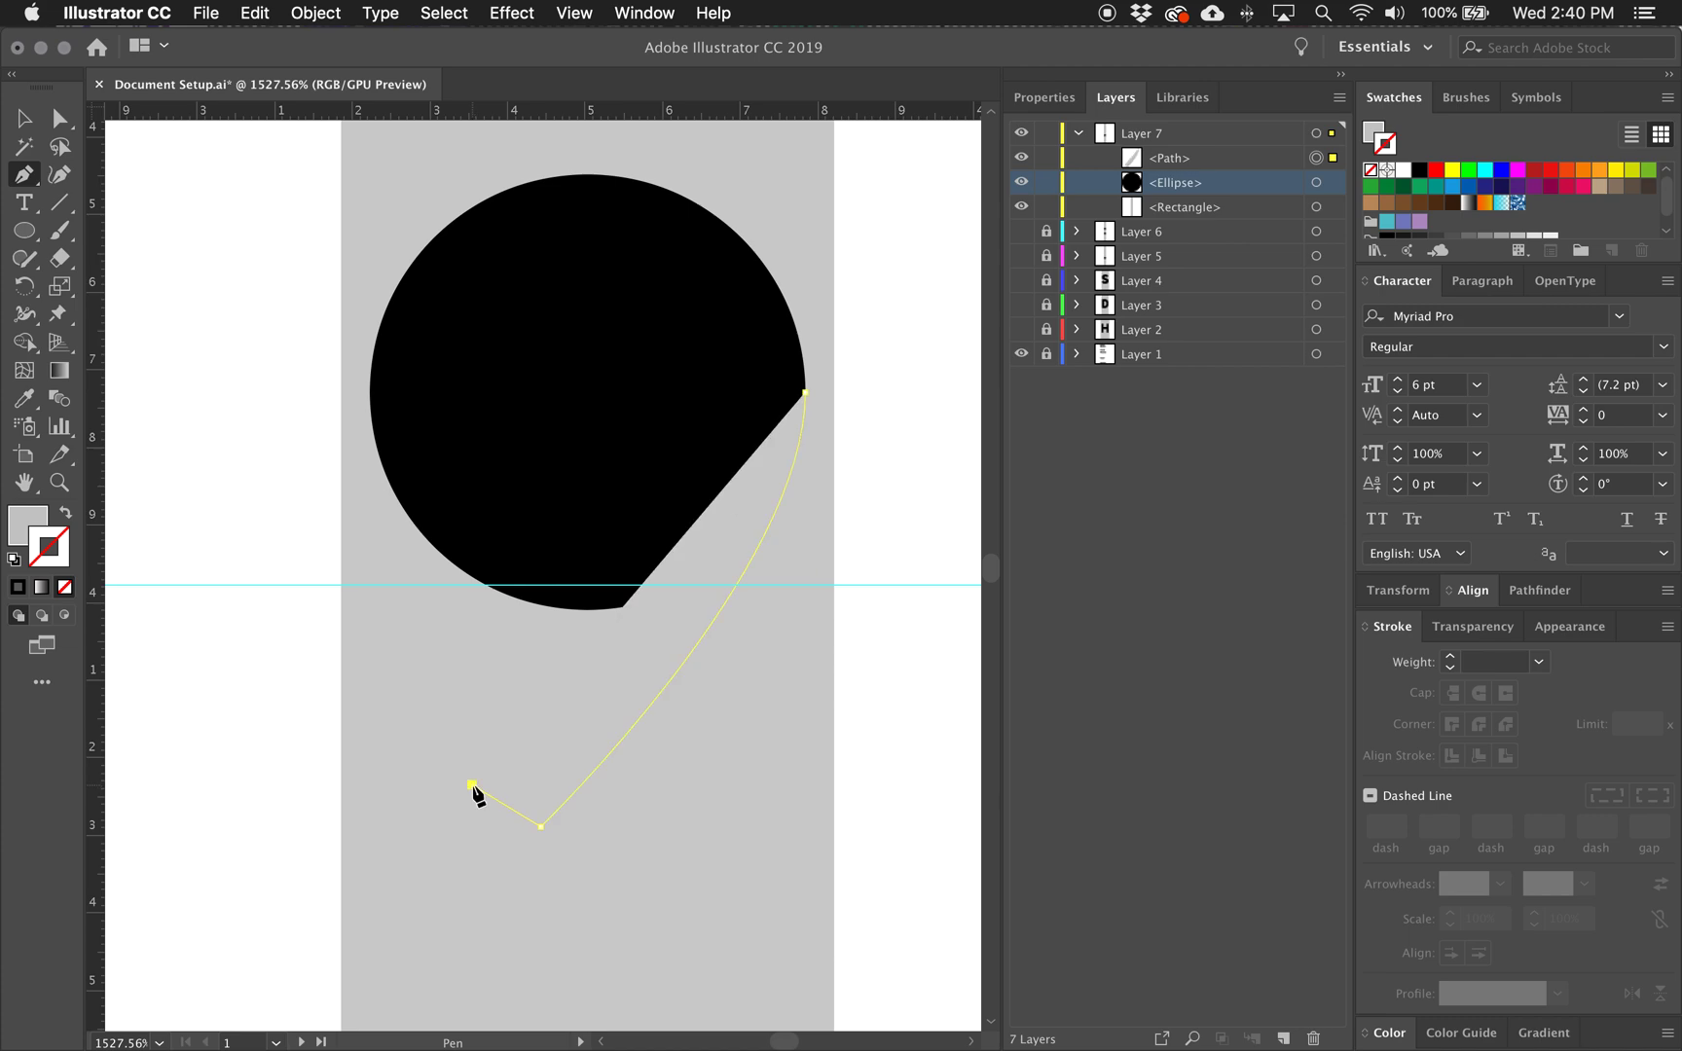
key("super+z")
left_click(472, 782)
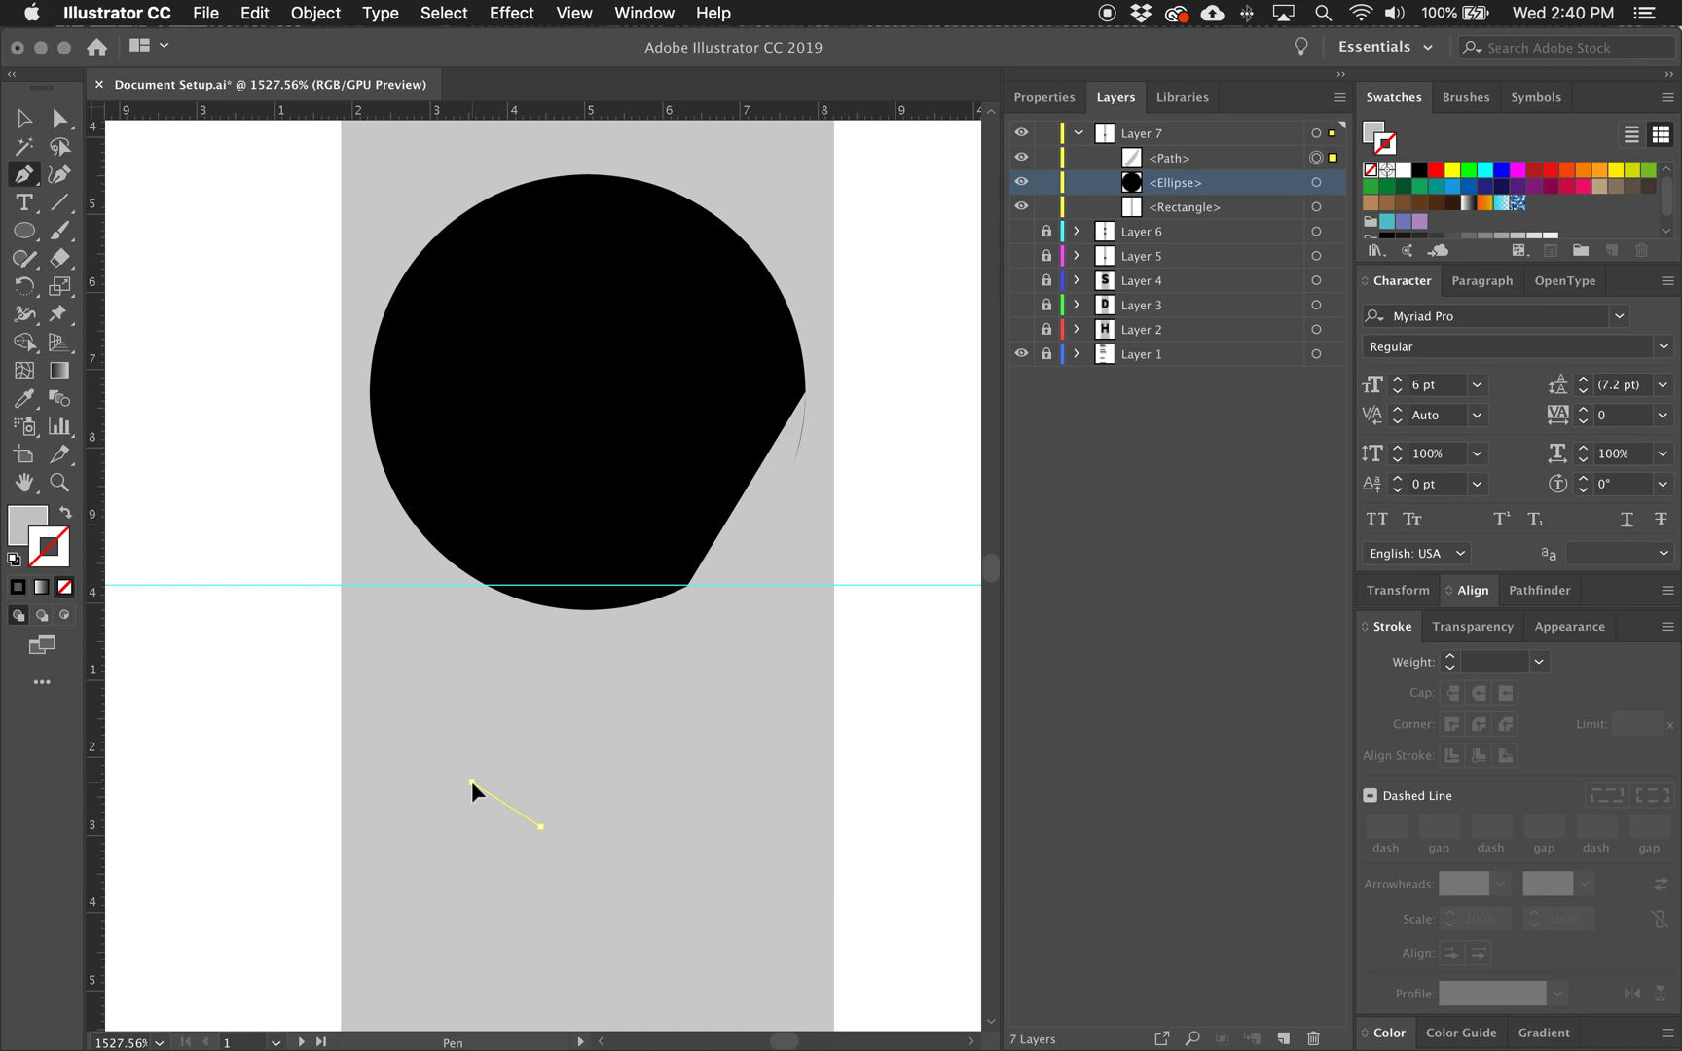
mouse_move(527, 669)
left_mouse_down()
mouse_move(540, 664)
mouse_move(525, 649)
mouse_move(537, 658)
left_mouse_up()
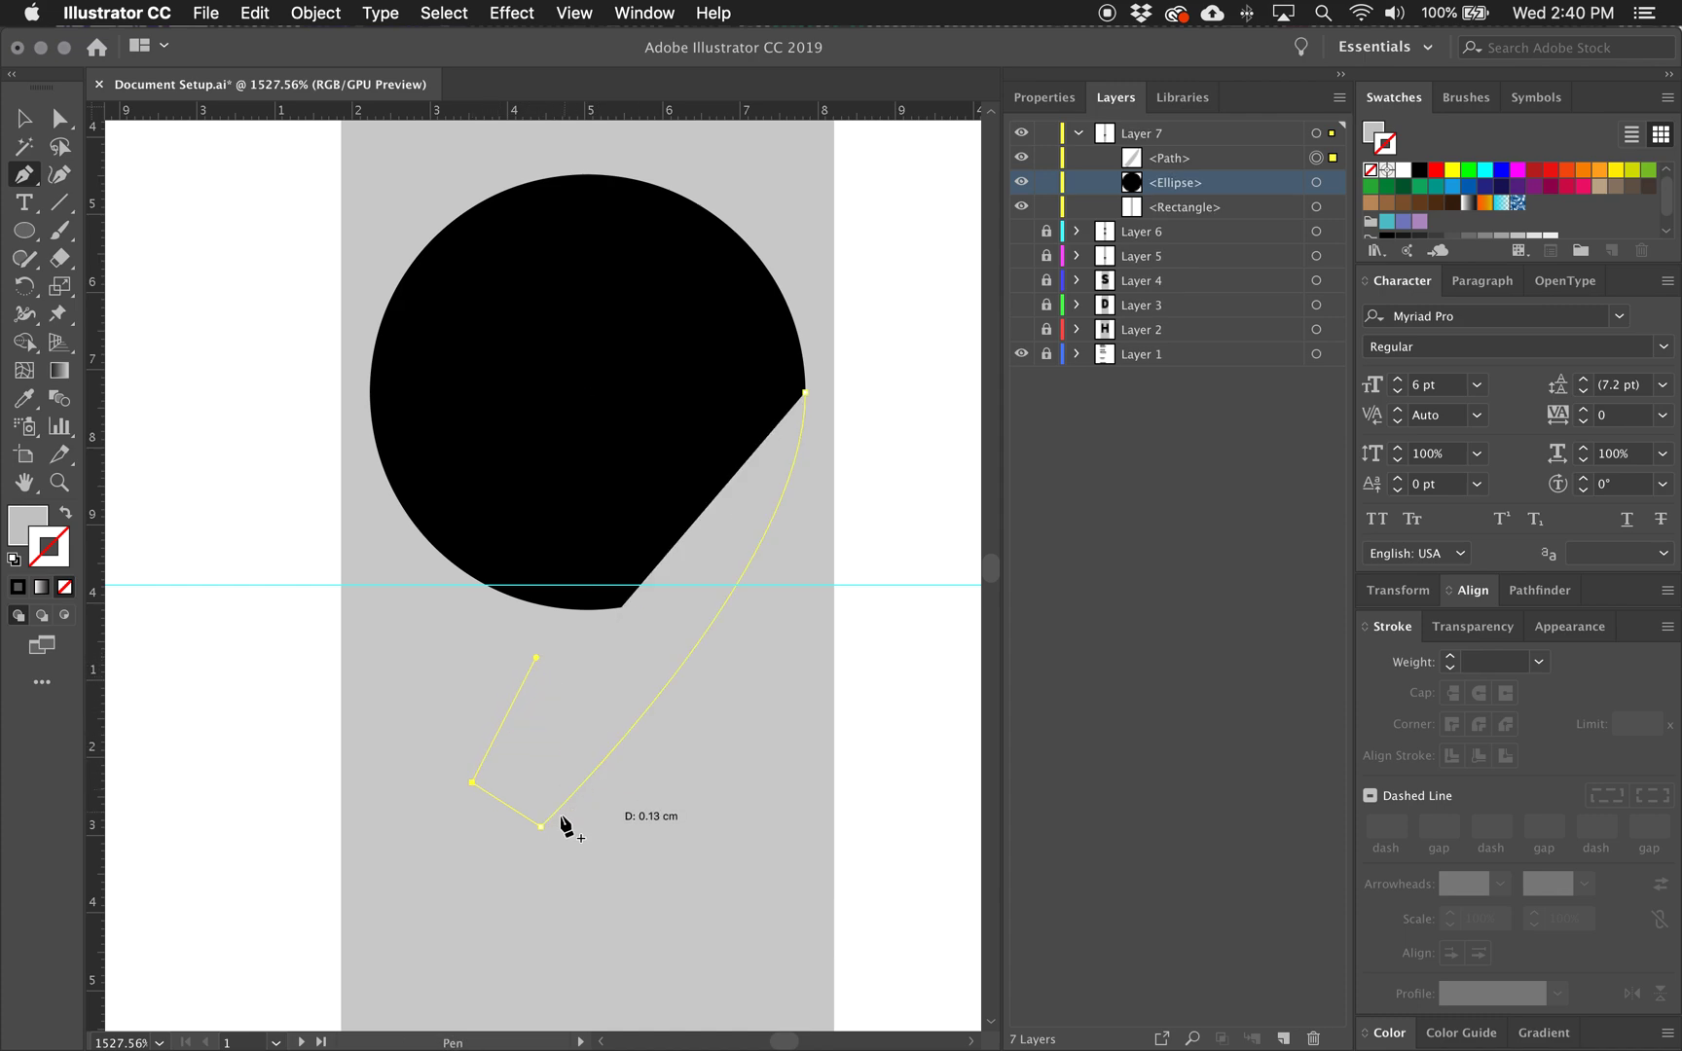
left_click(544, 540)
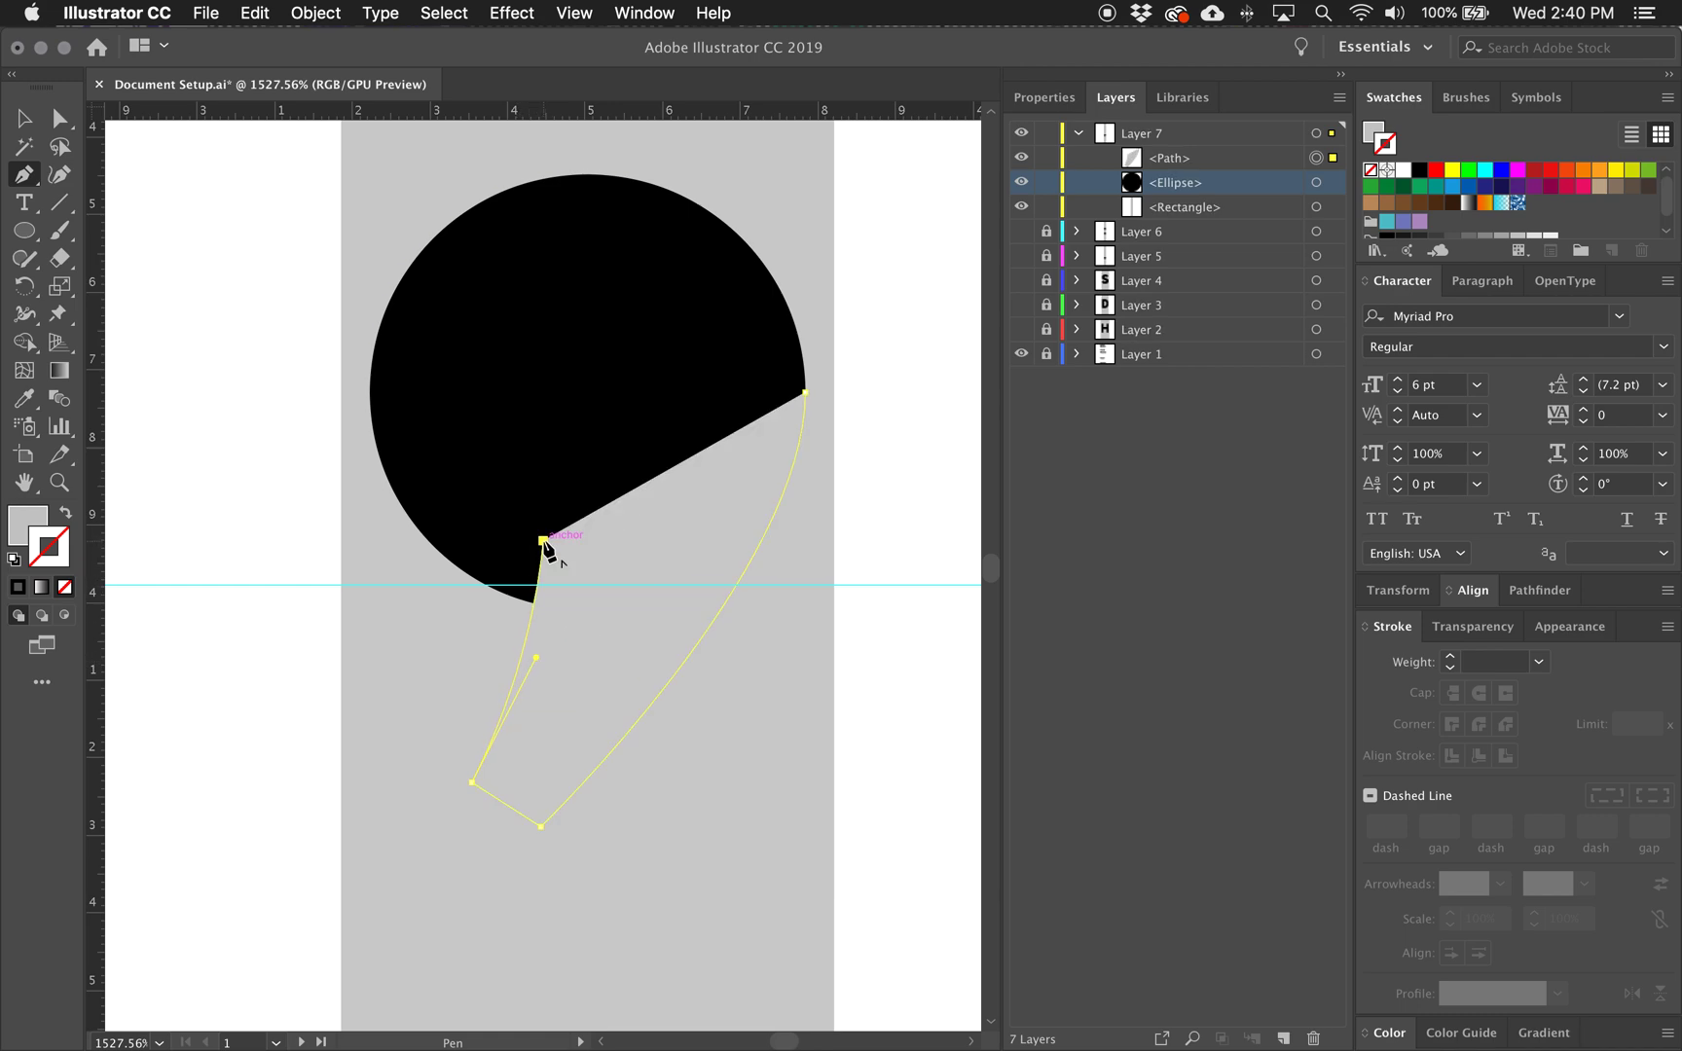
left_click(805, 393)
Fill the tail shape with black, remove its stroke, and deselect it
scroll(1416, 224, "down", 1)
left_click(1386, 226)
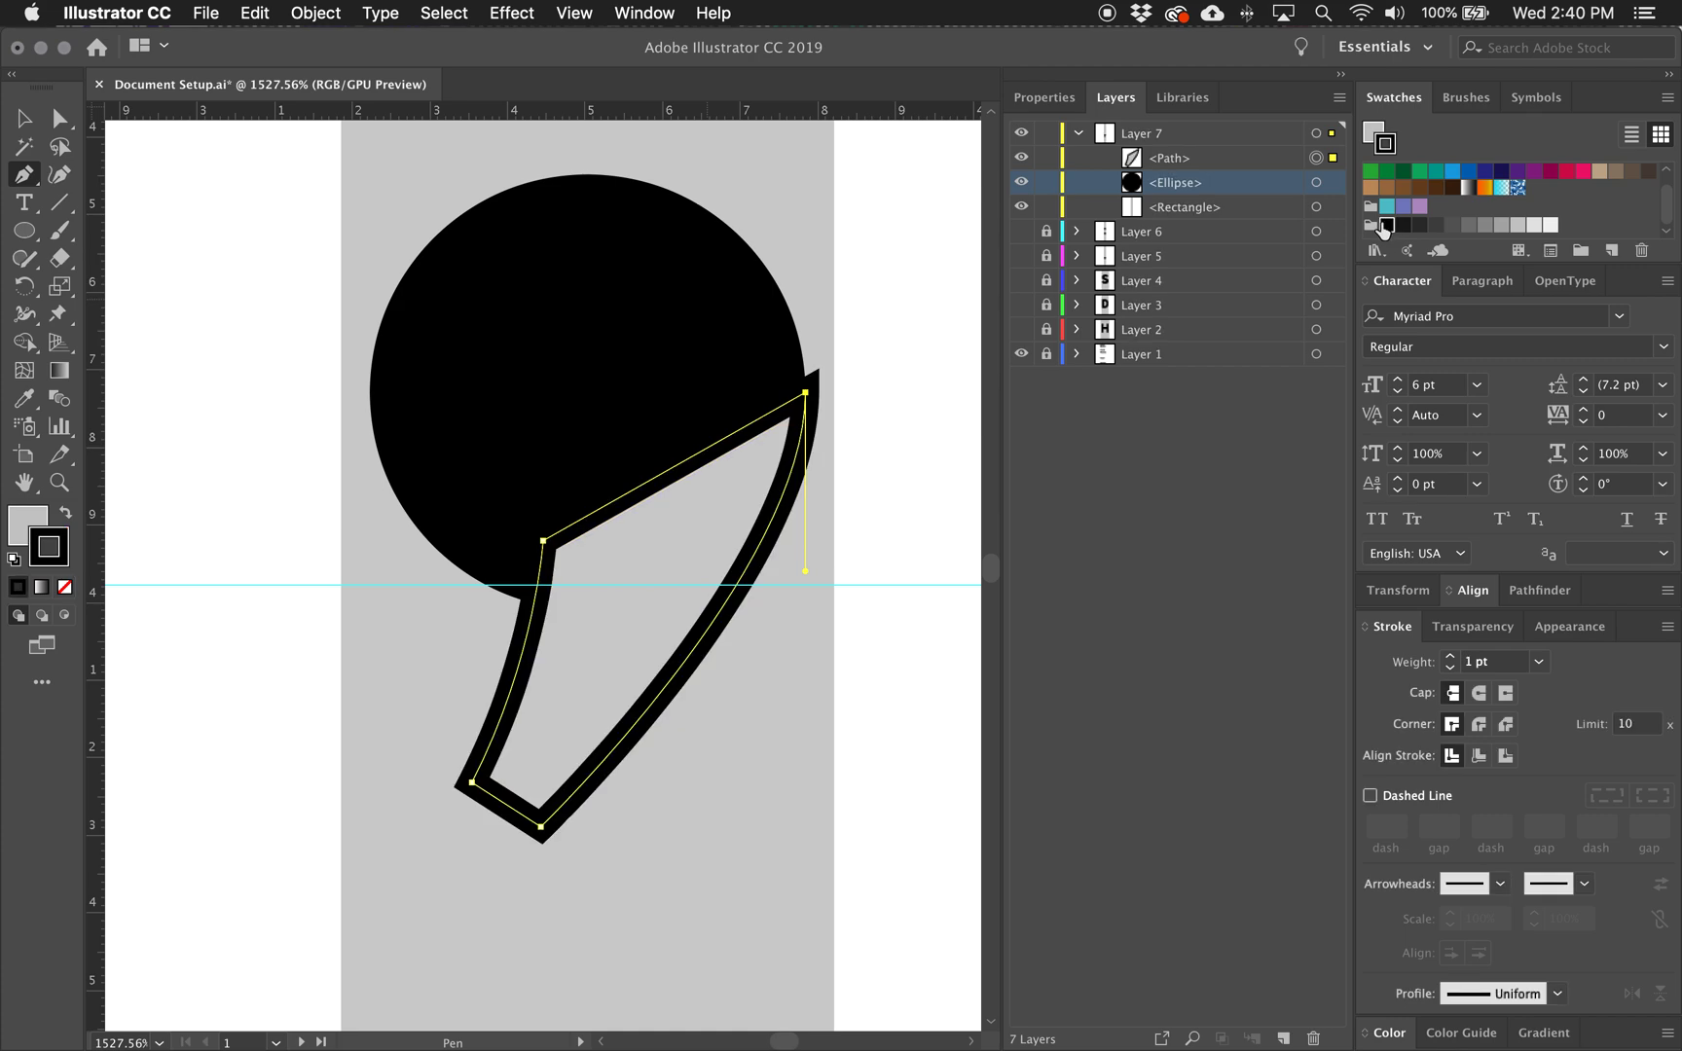
left_click(66, 513)
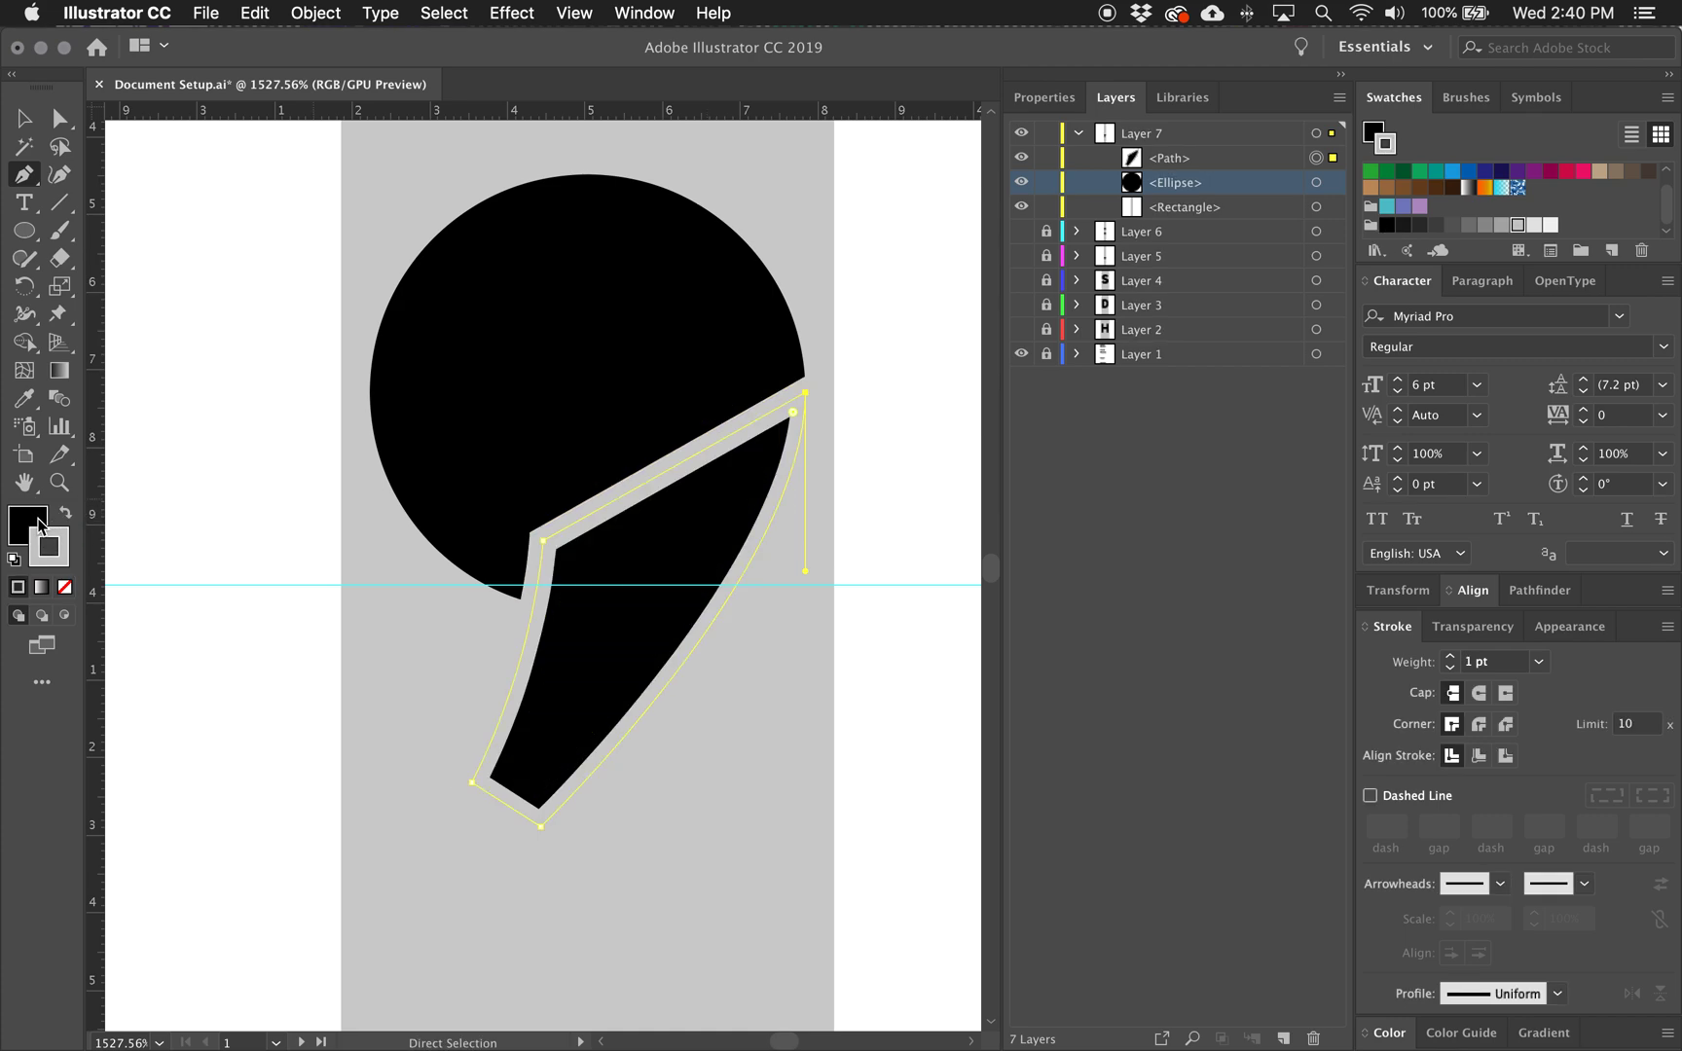
left_click(64, 587)
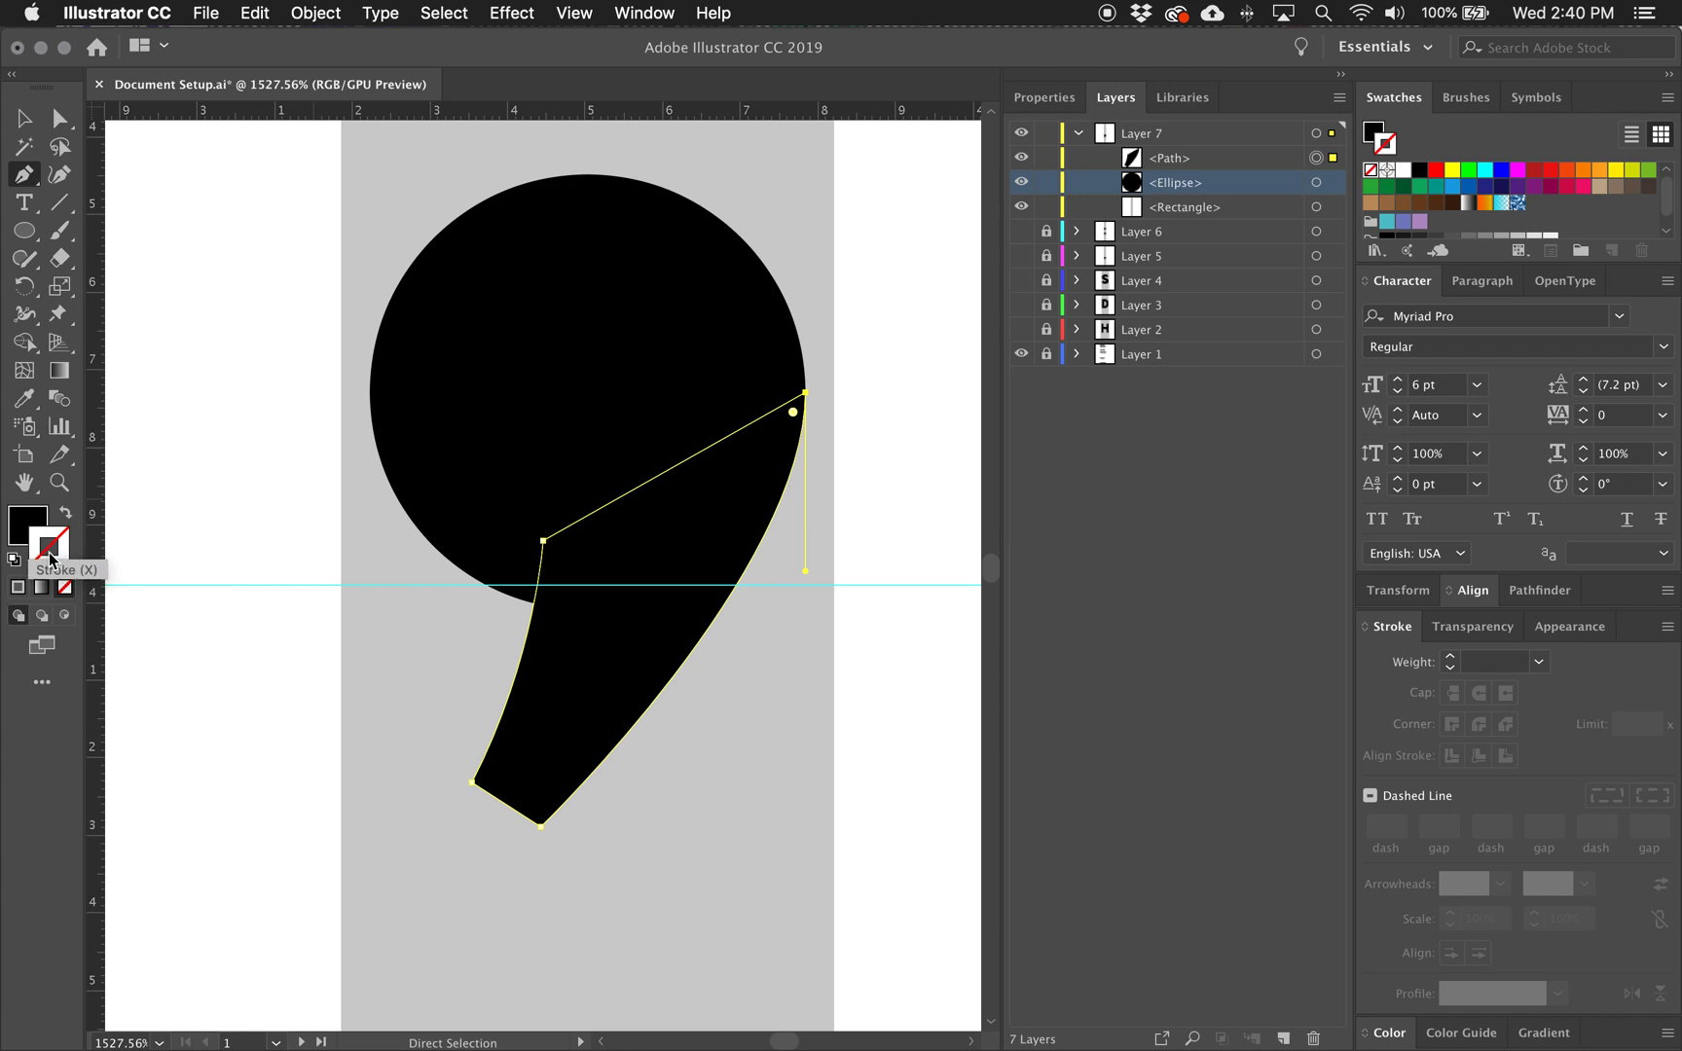
key("a")
left_click(921, 607)
Lengthen the downward handle at the tail's upper outer point, keeping it vertical, to make the outer curve fuller
left_click_drag(815, 664, 702, 642)
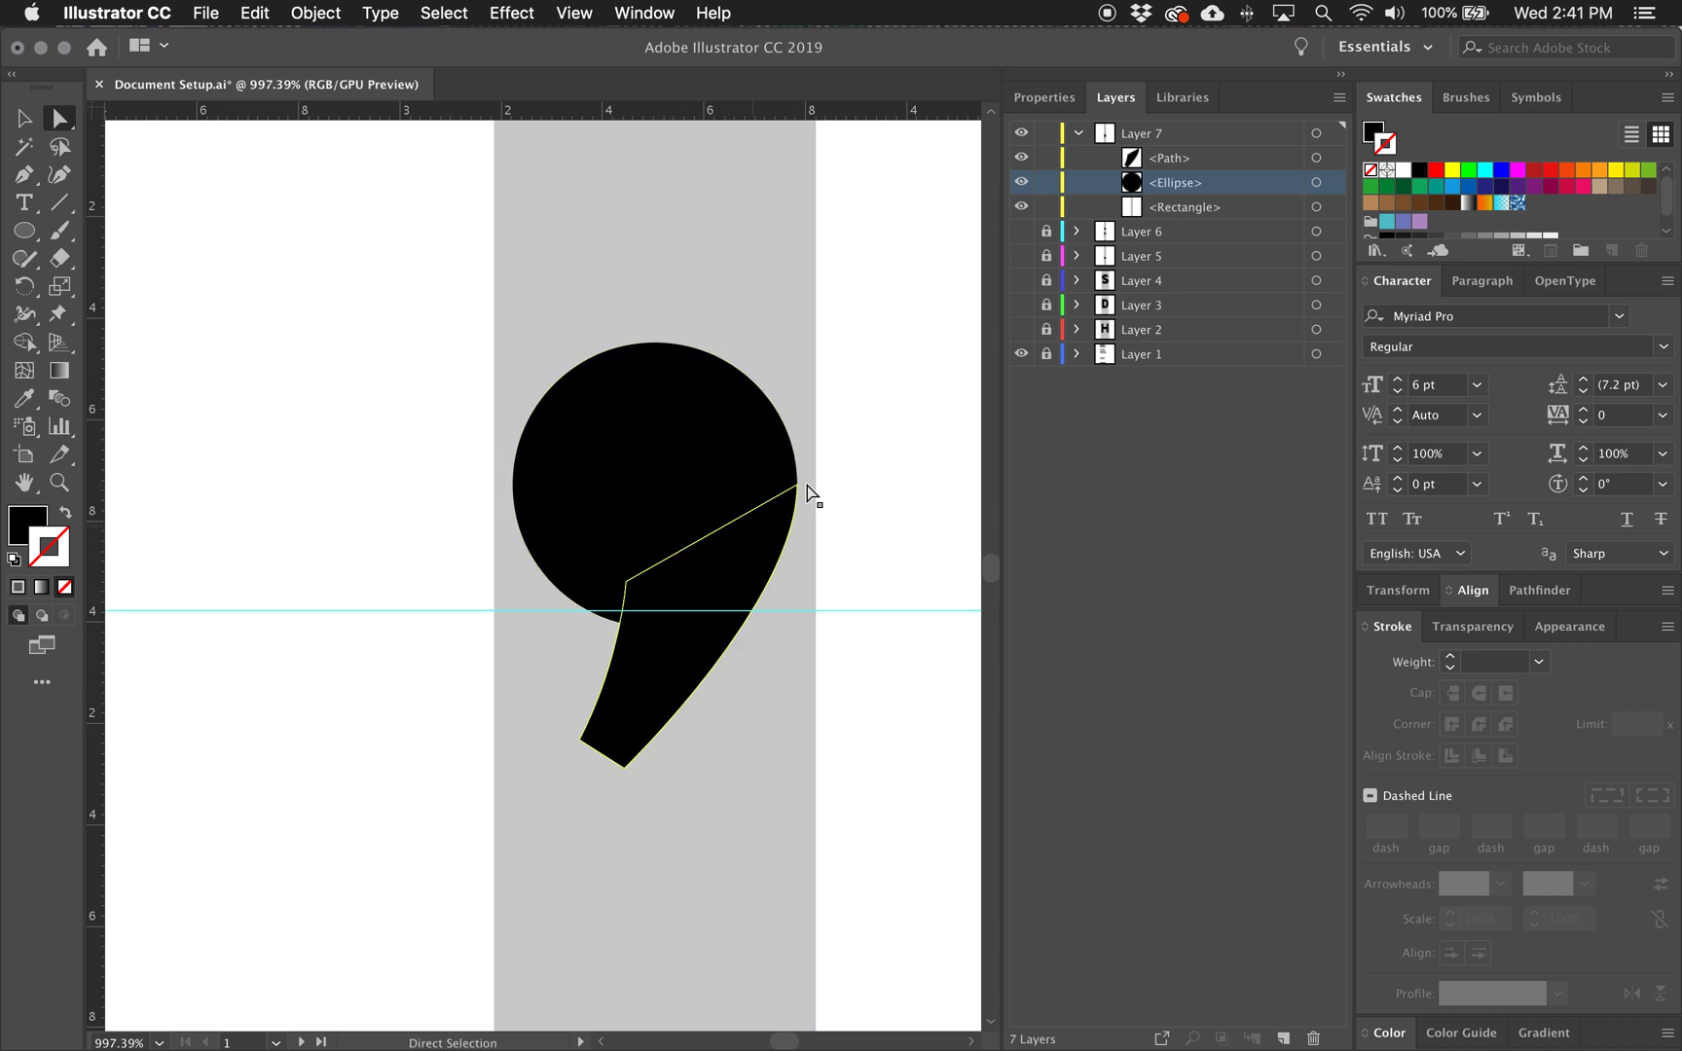
left_click_drag(702, 562, 875, 500)
left_click(737, 662)
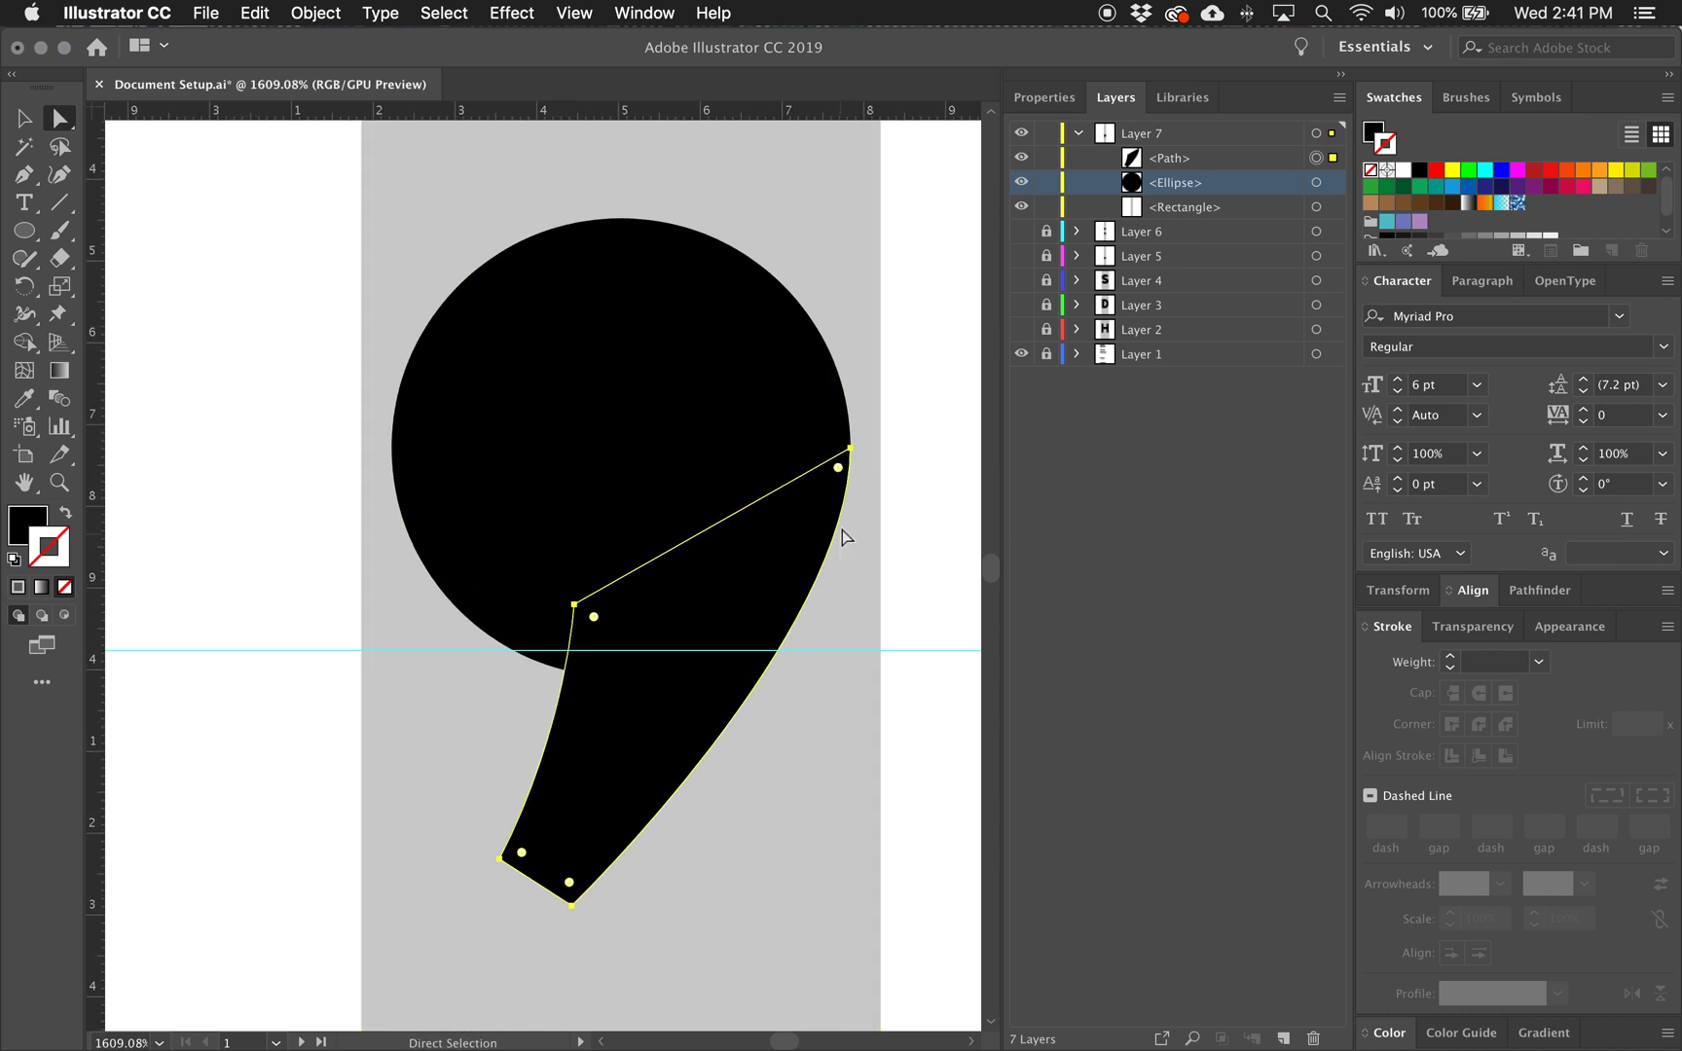
left_click(850, 668)
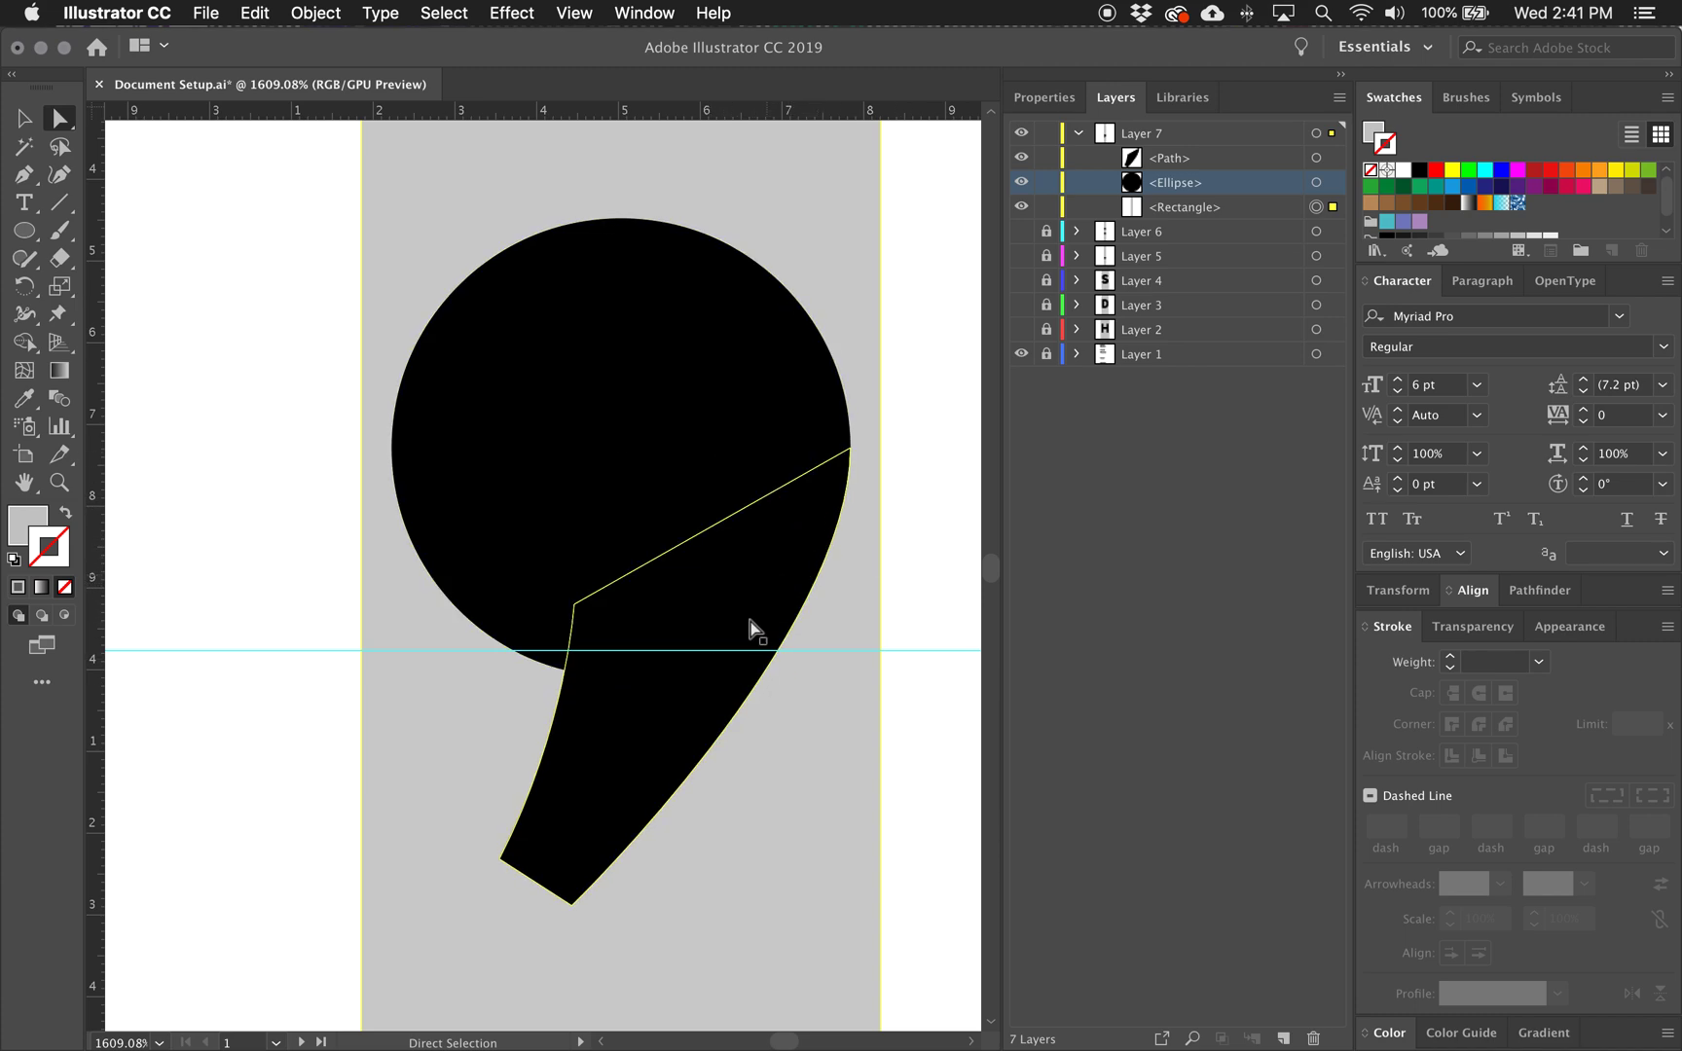
left_click(688, 701)
left_click(850, 449)
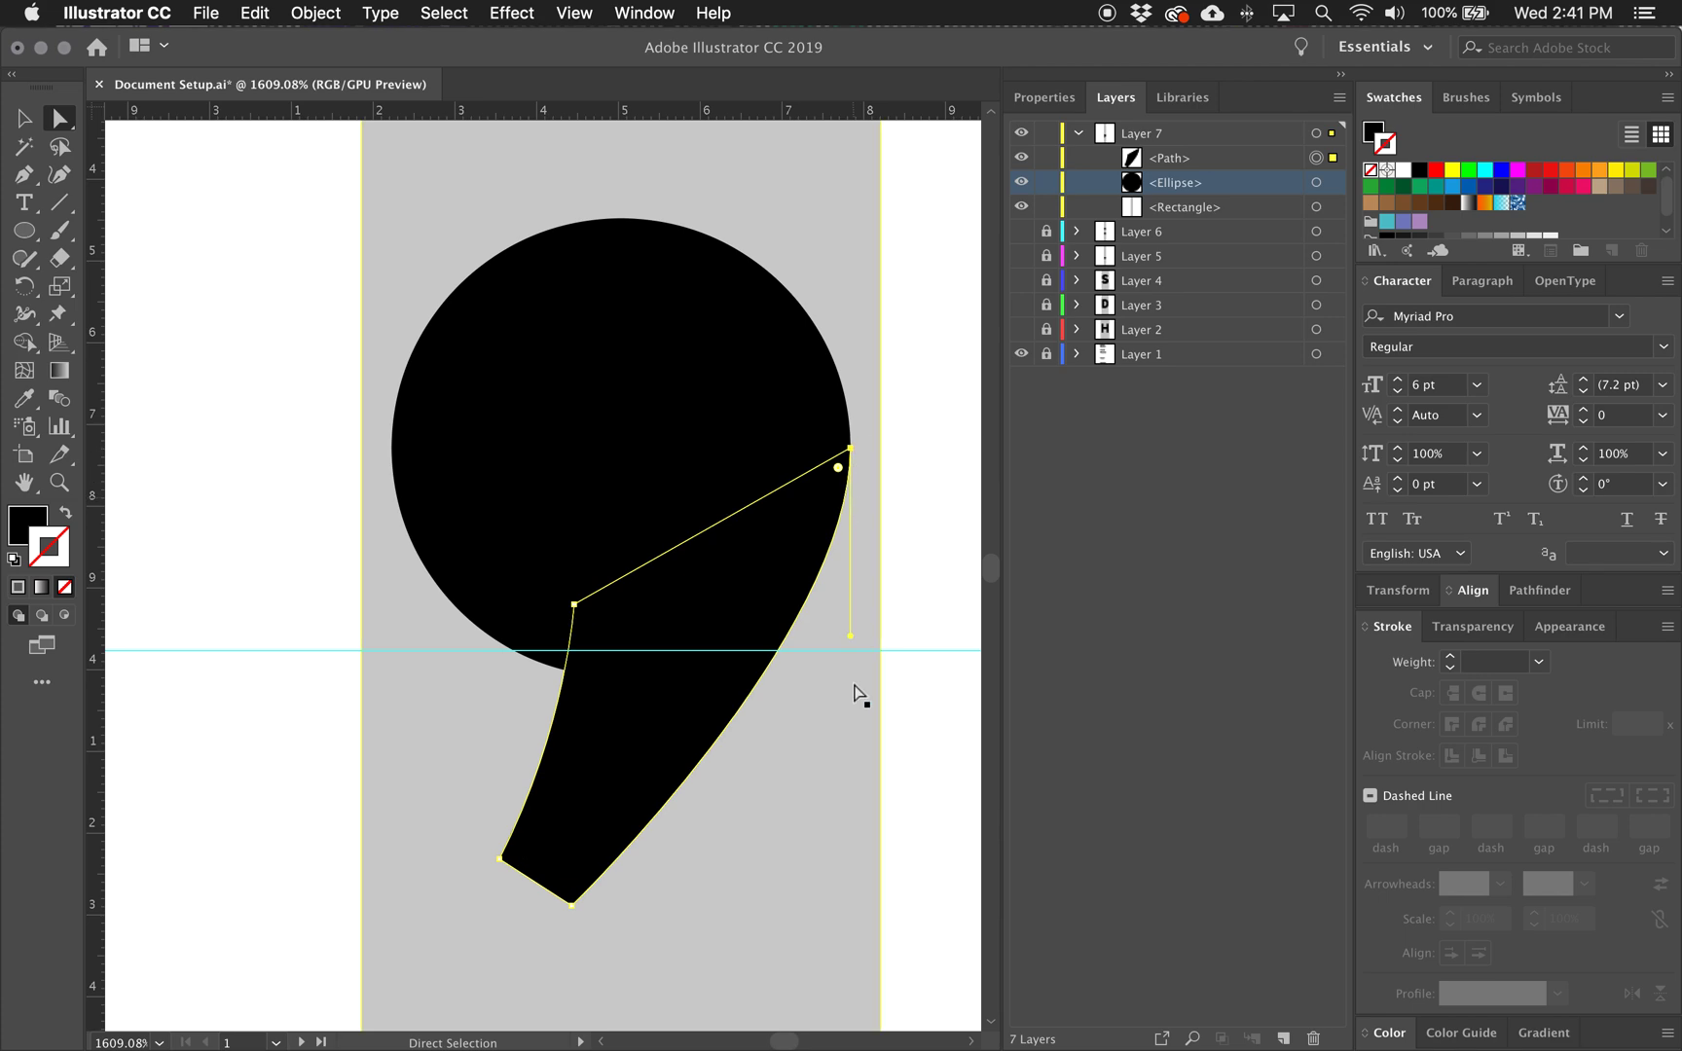
left_click_drag(852, 639, 849, 676)
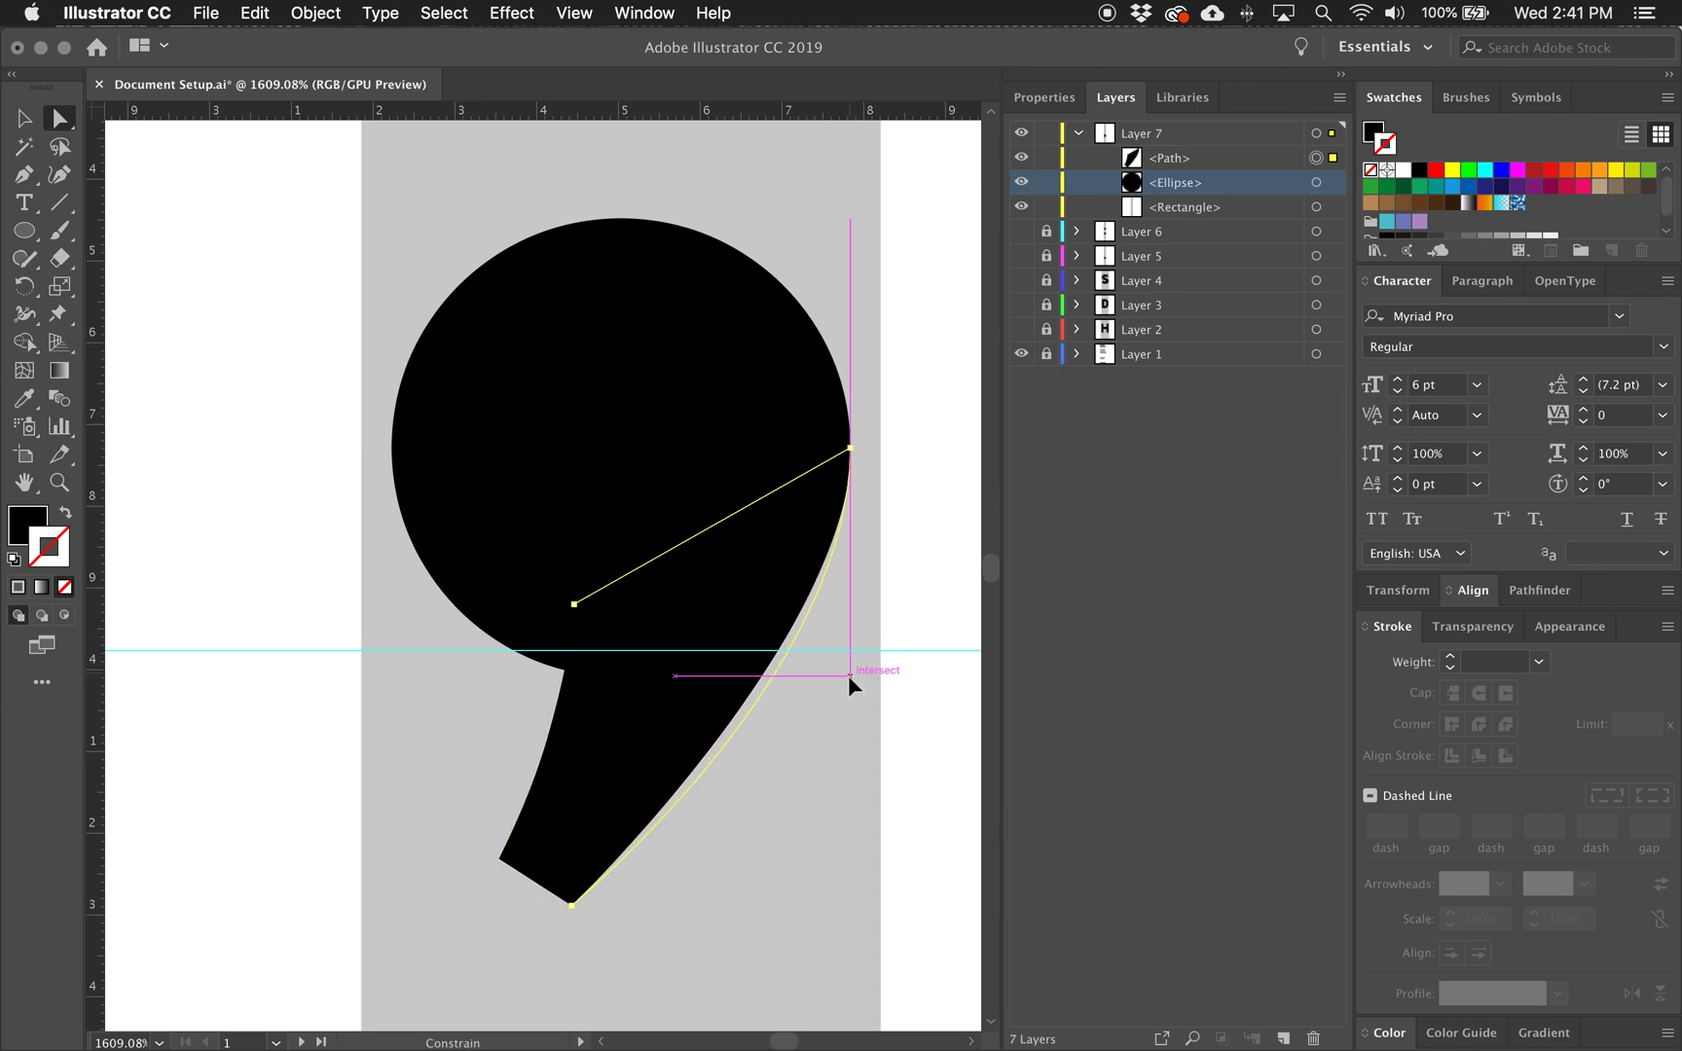
left_click(899, 737)
left_click_drag(713, 758, 465, 867)
left_click_drag(675, 796, 541, 818)
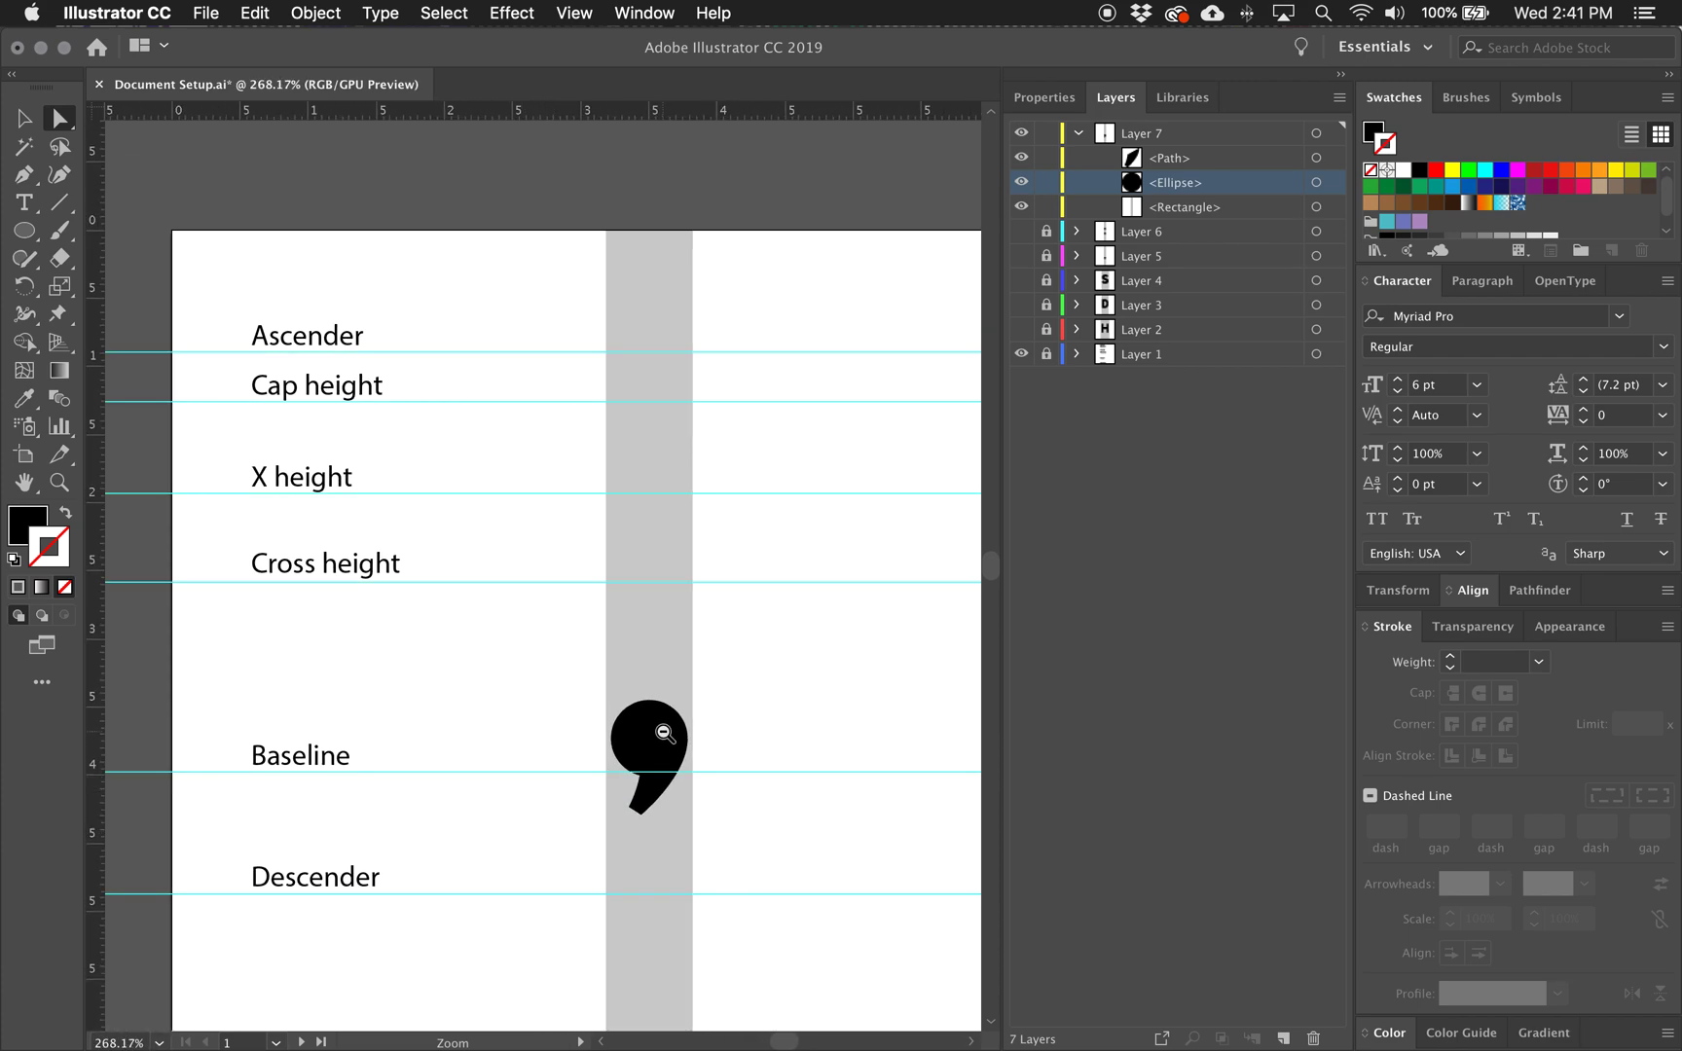
left_click_drag(626, 772, 583, 853)
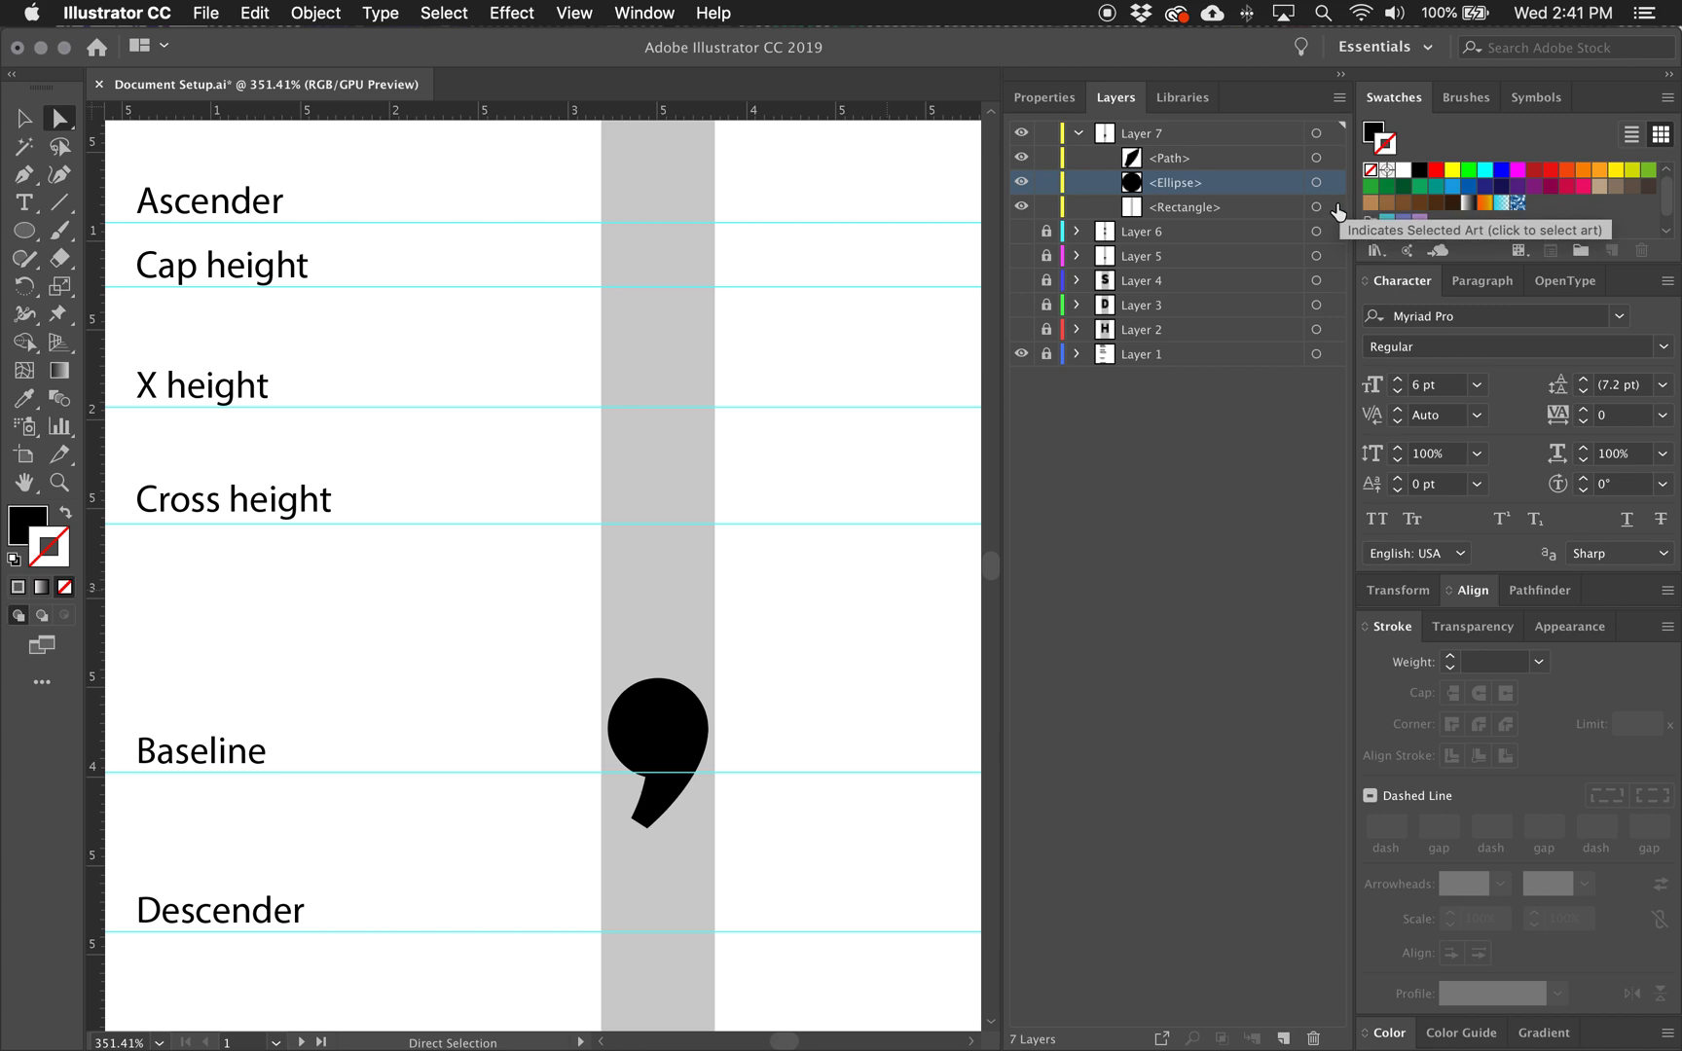
Duplicate the circle and tail in place in Layer 7, then lock and hide the original pair
left_click(1334, 182)
left_click(1333, 158, "shift")
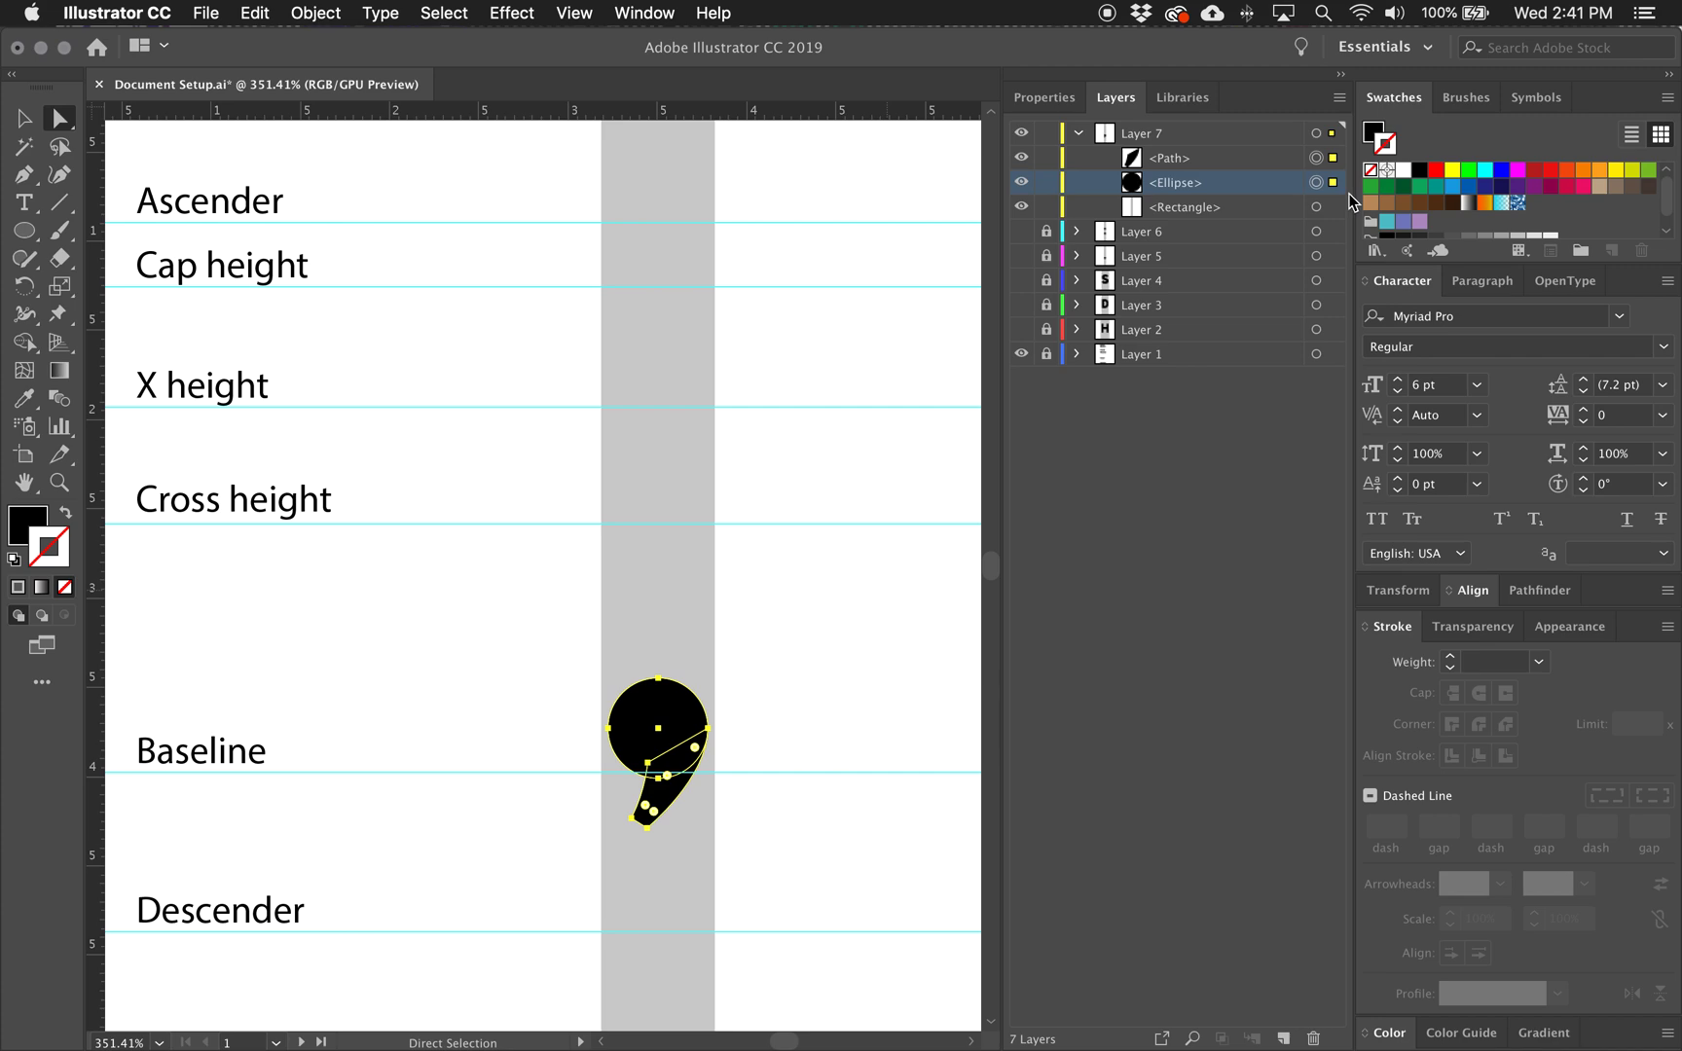
key("super+c")
key("super+f")
left_click_drag(1046, 206, 1020, 233)
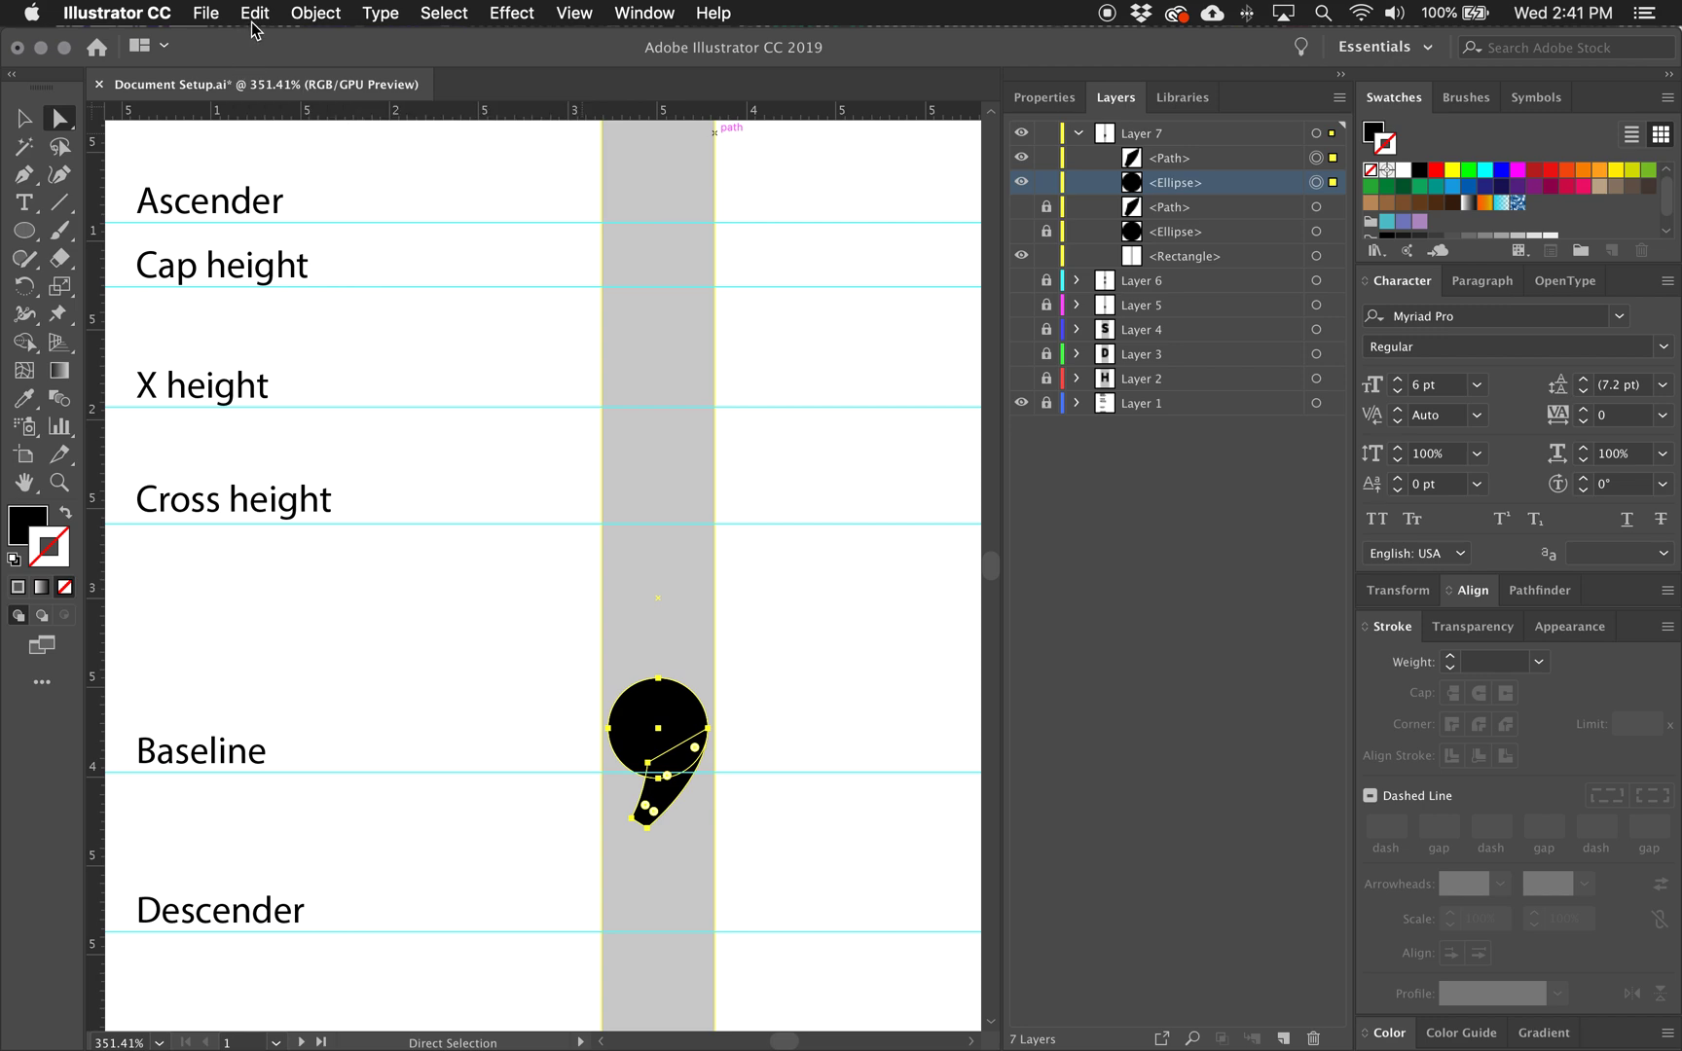
Unite the copied circle and tail into a single comma shape with Pathfinder
left_click(314, 13)
mouse_move(446, 514)
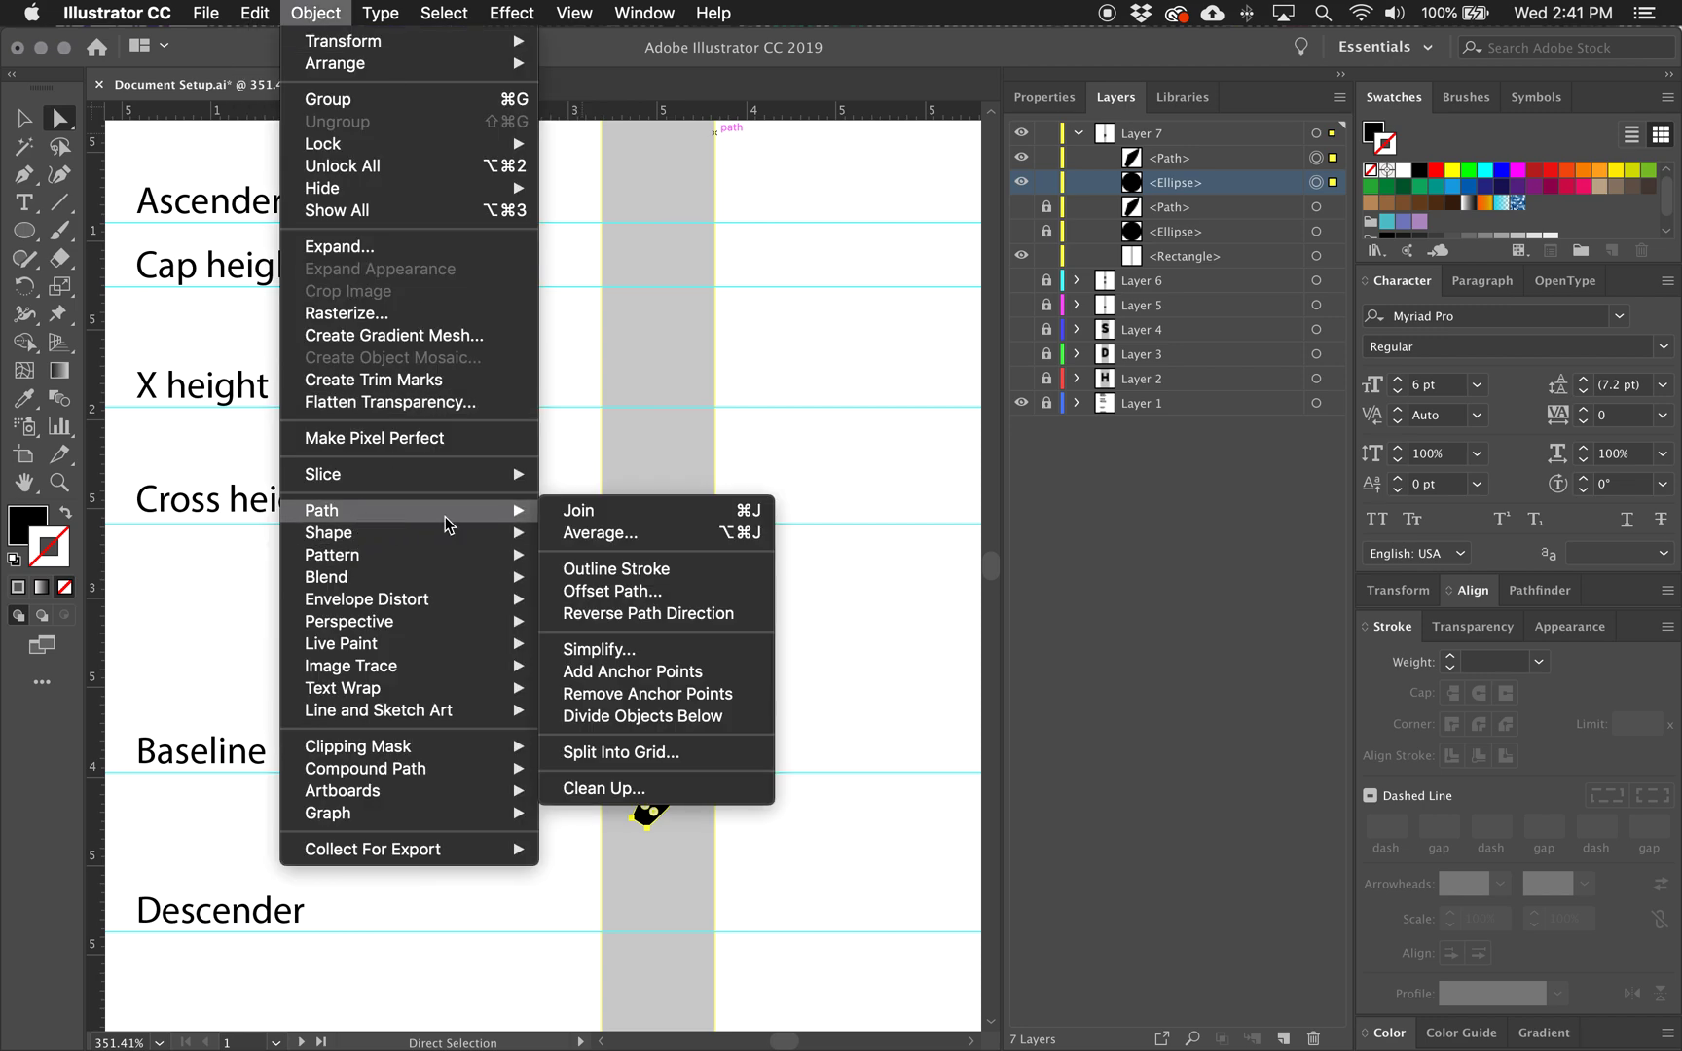
left_click(643, 580)
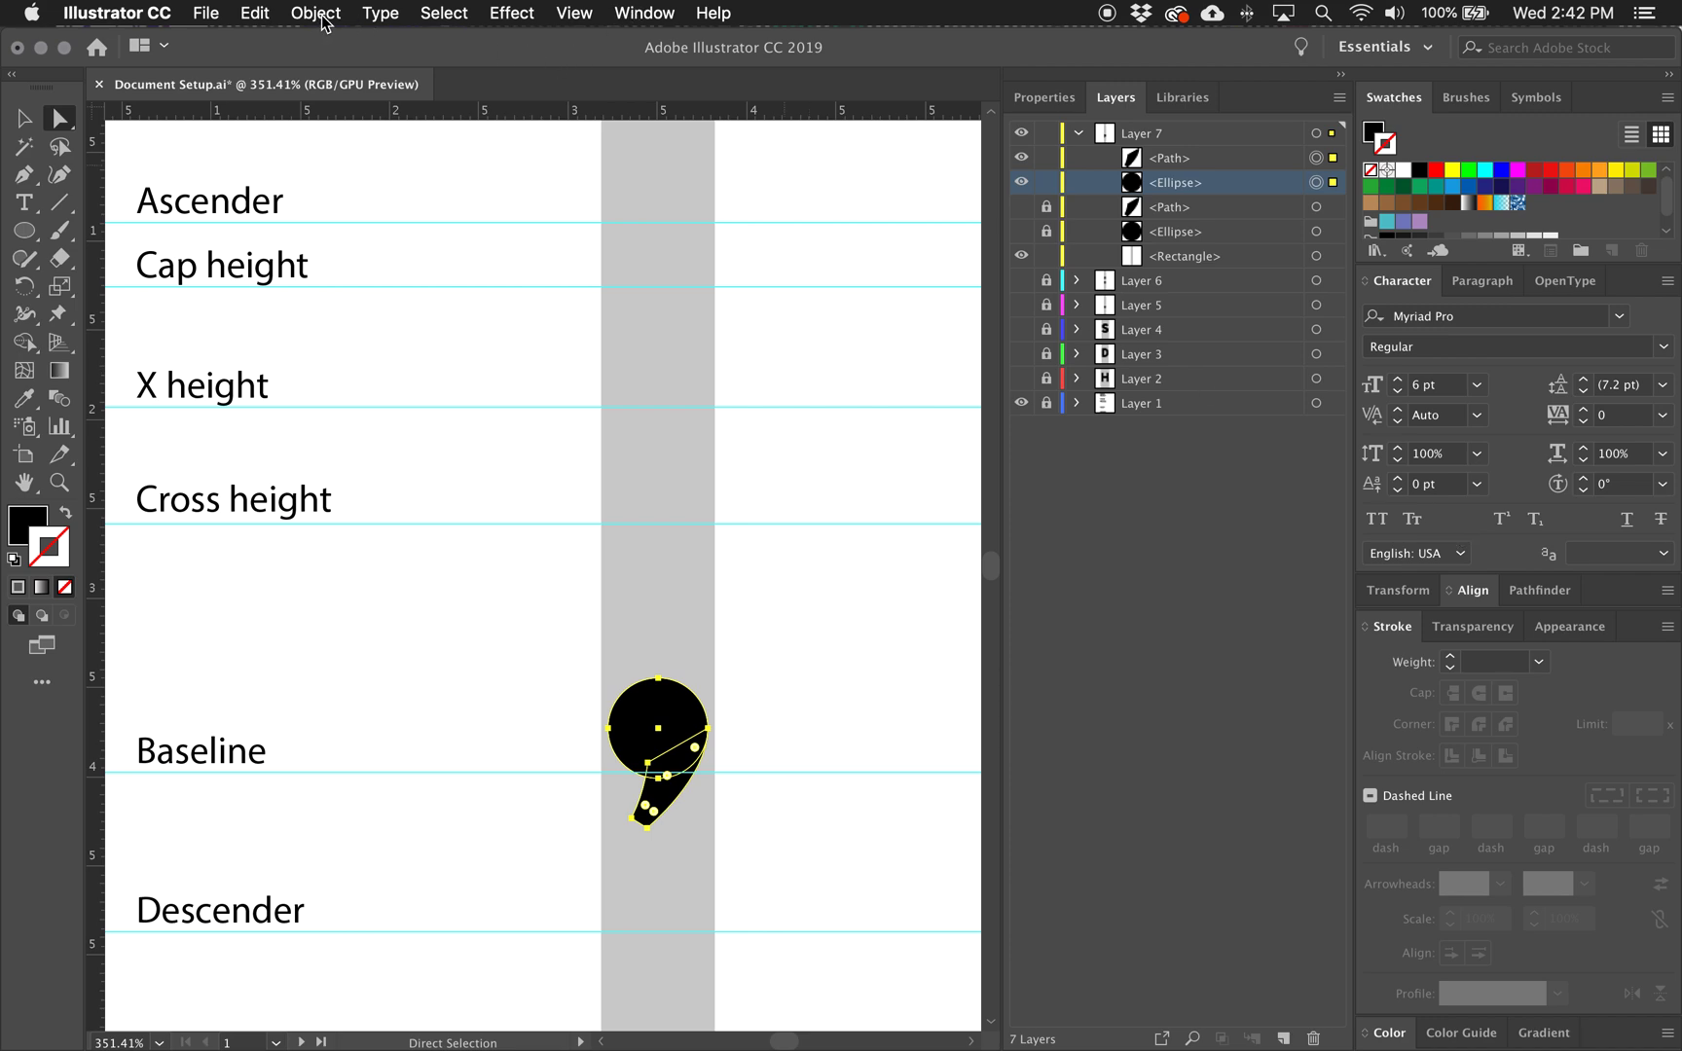
left_click(1543, 591)
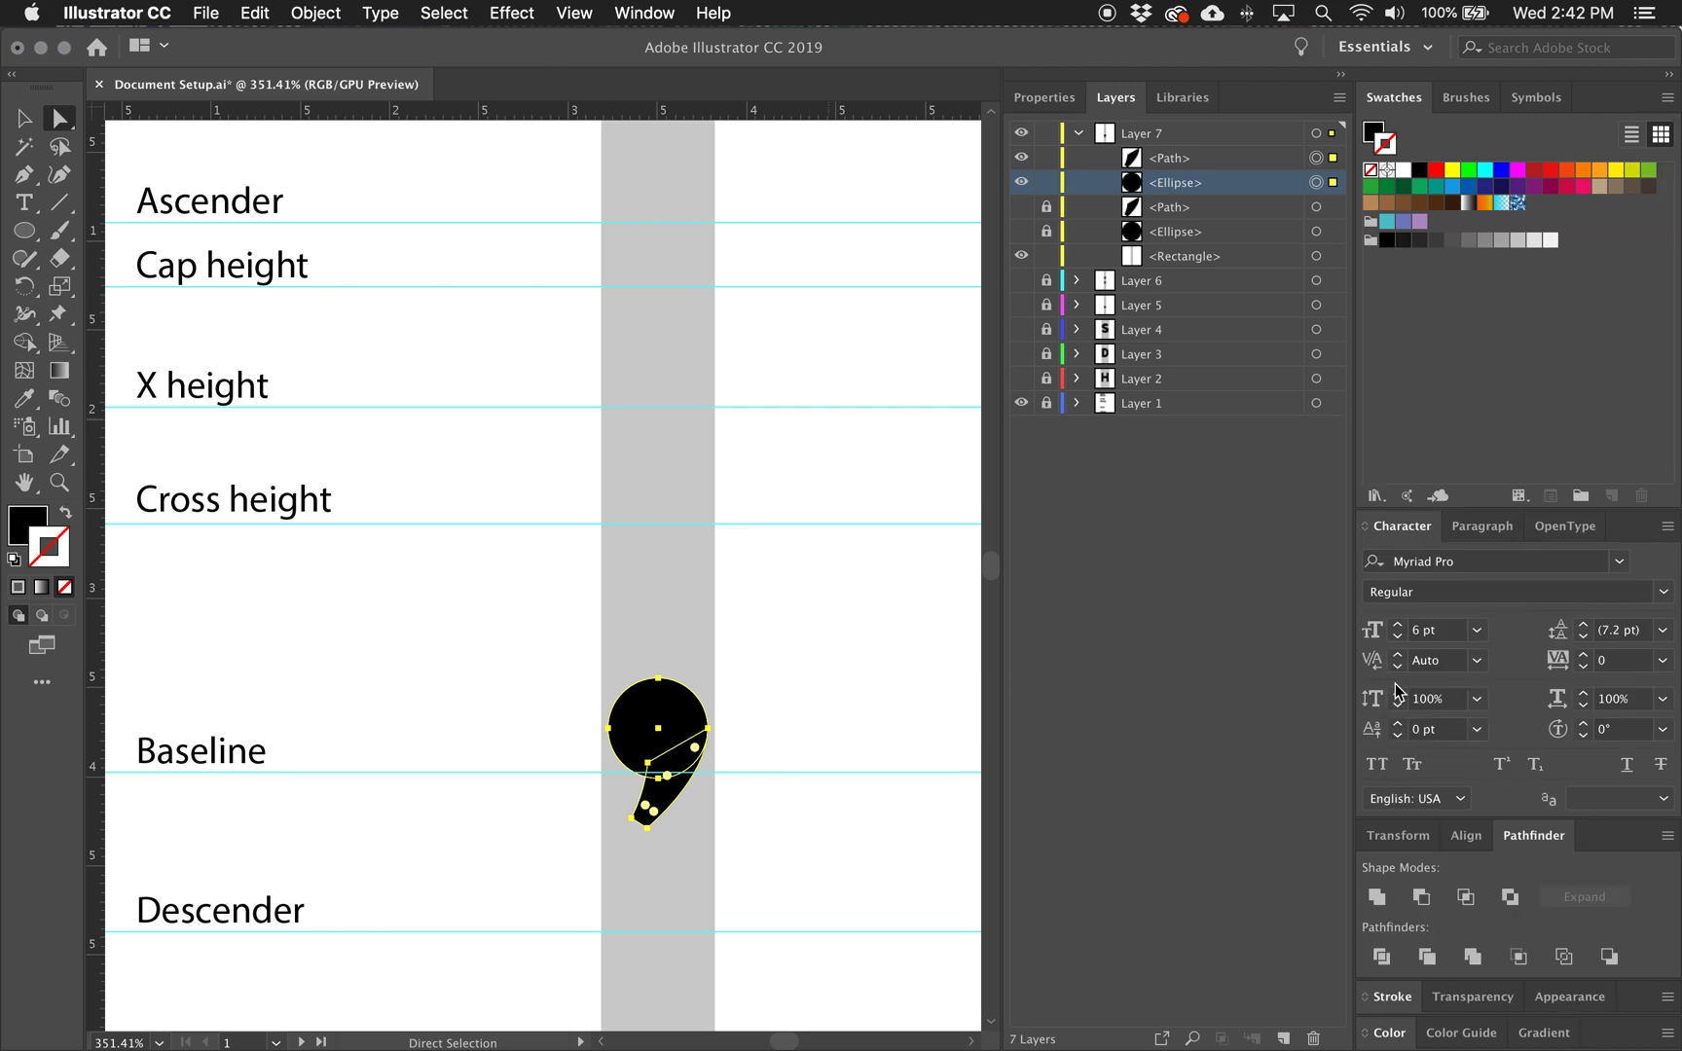
left_click(1376, 896)
left_click(849, 722)
key("super+space")
left_click_drag(681, 828, 771, 730)
left_click(661, 692)
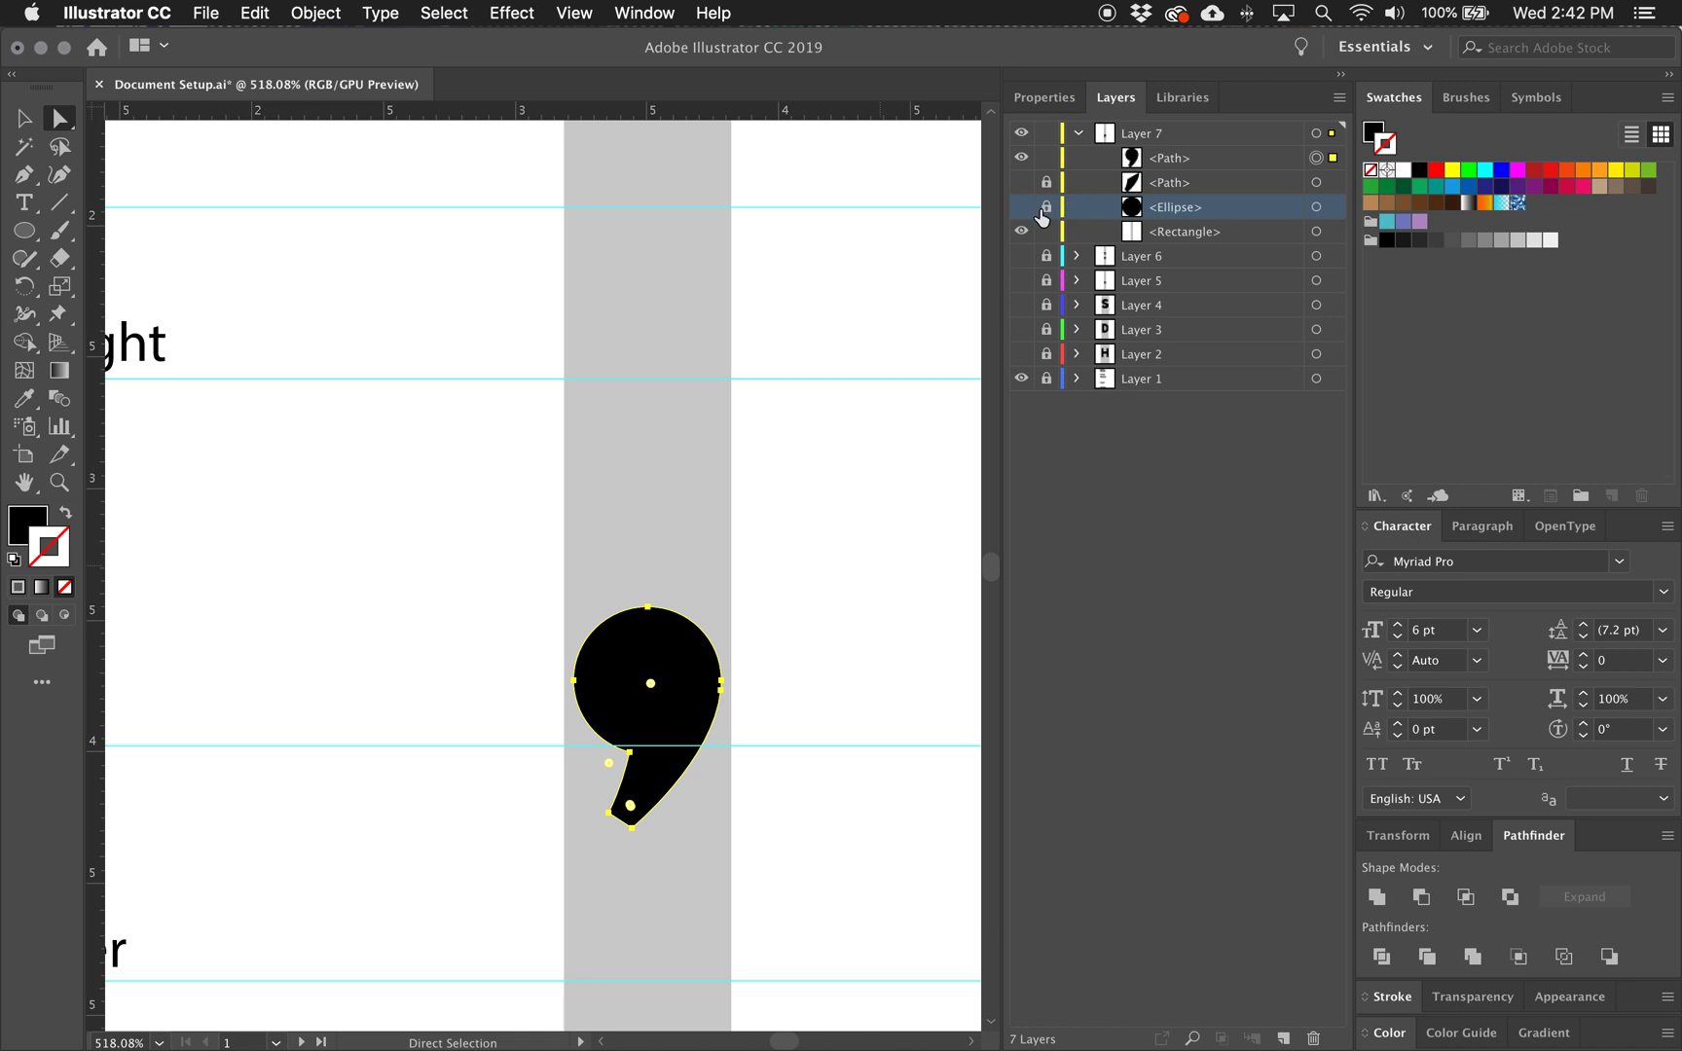
Hide Layer 7's gray rectangle and briefly show Layer 6 to compare the comma with the colon, leaving everything deselected
left_click(1020, 232)
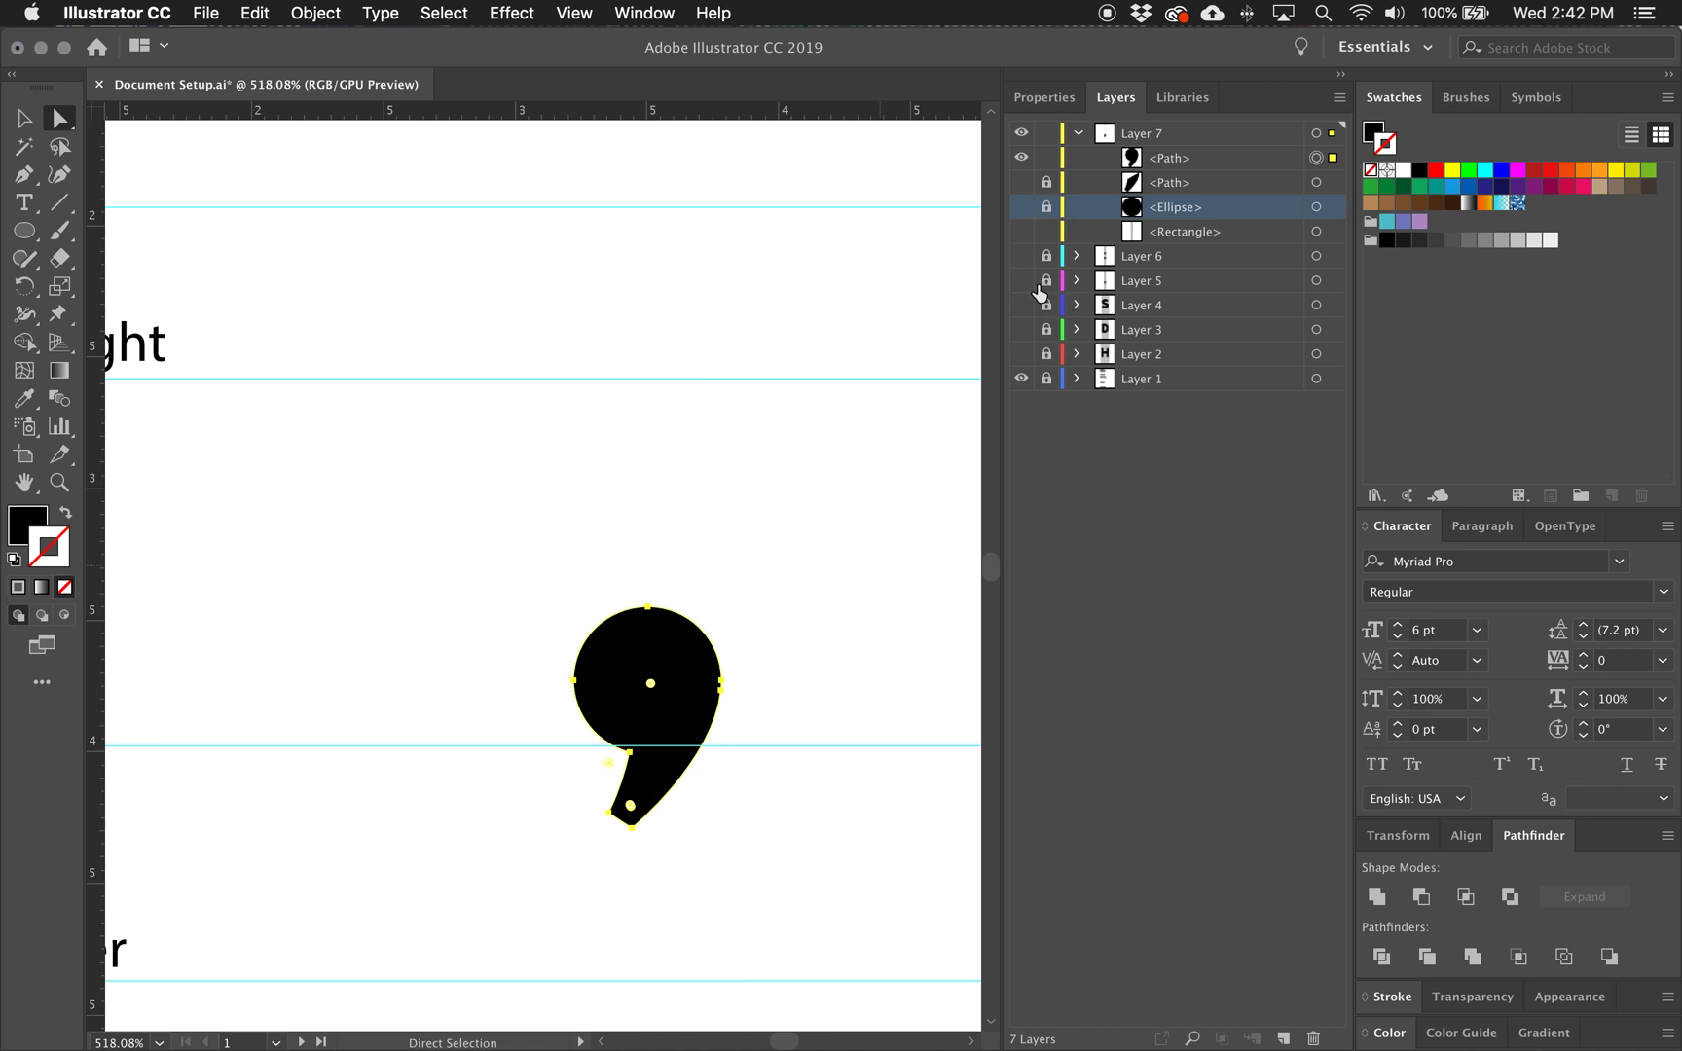
left_click(1020, 257)
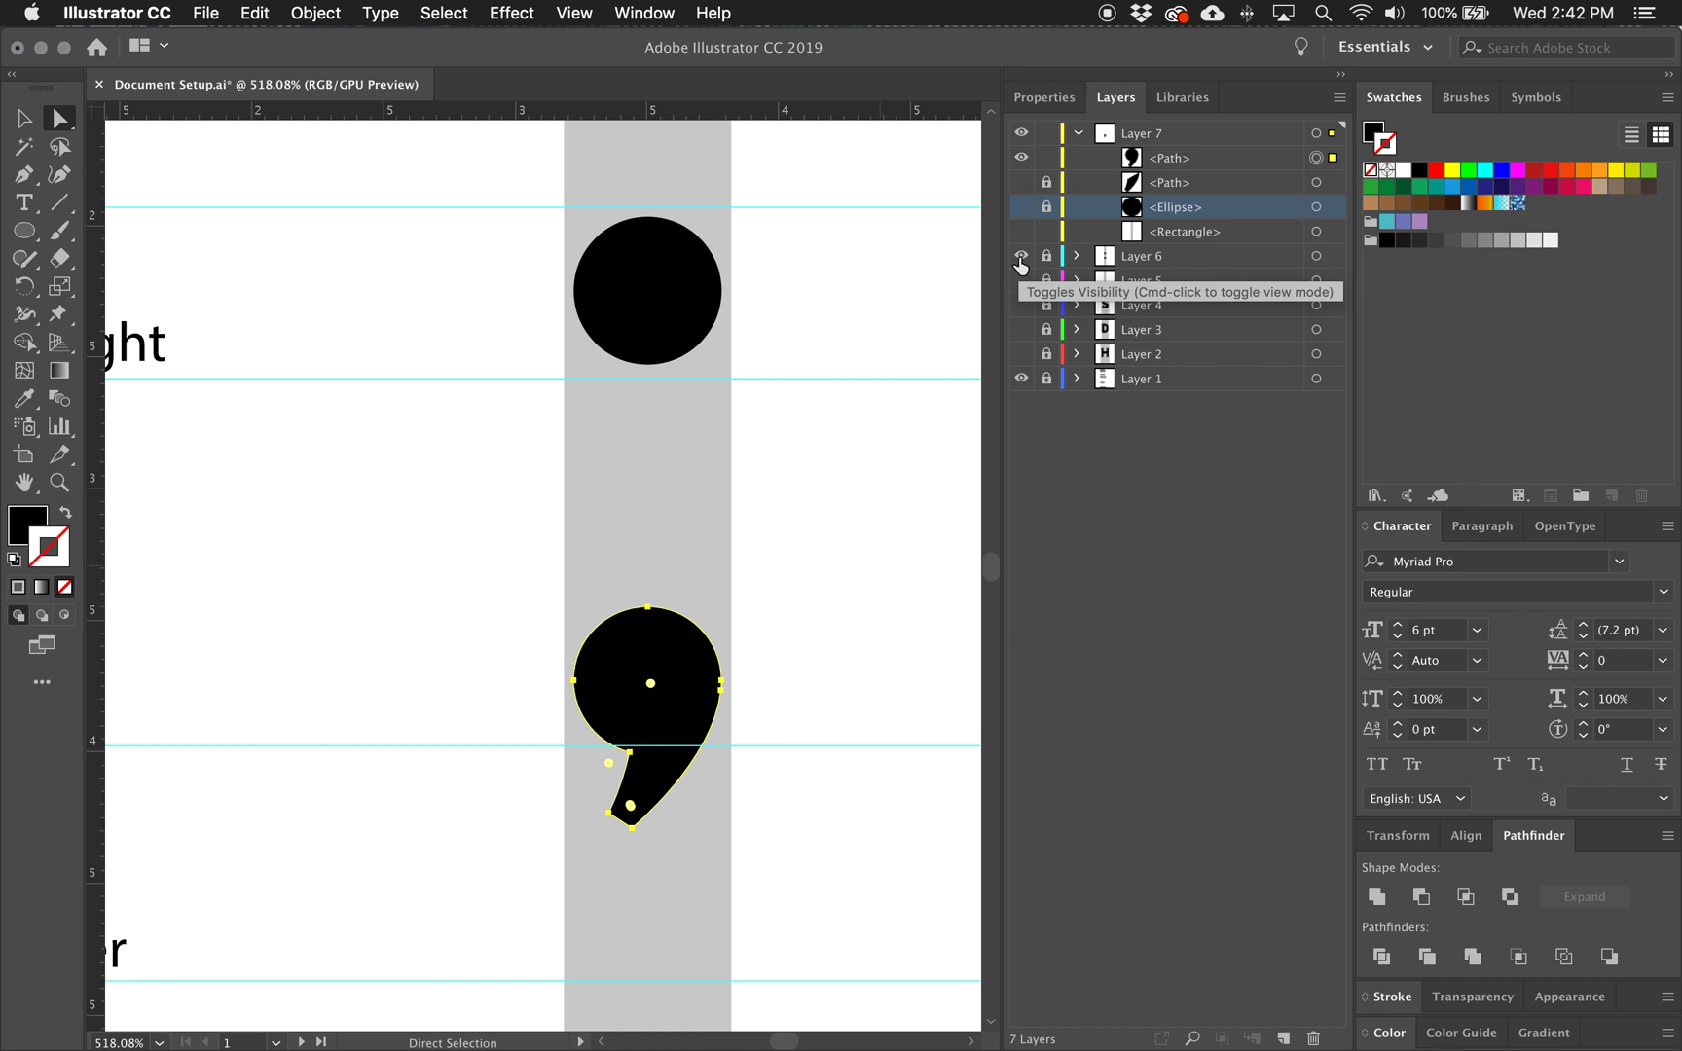
left_click(1020, 259)
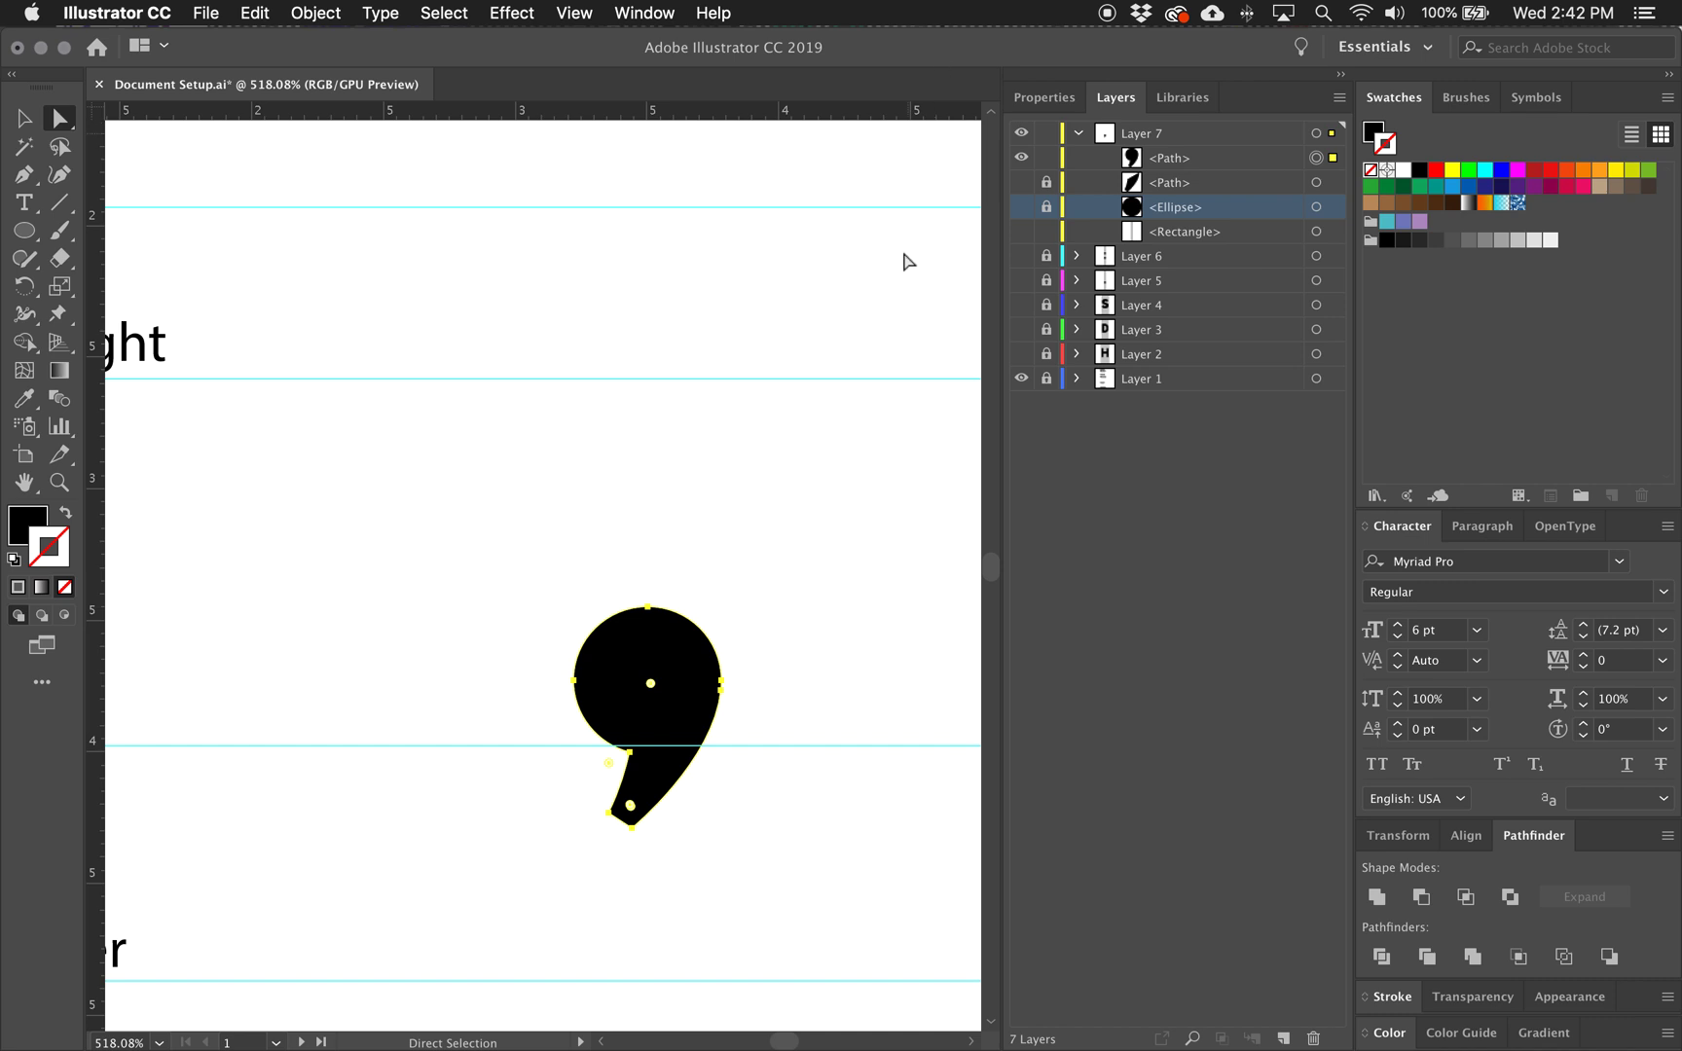
scroll(792, 439, "down", 2)
left_click_drag(803, 439, 732, 477)
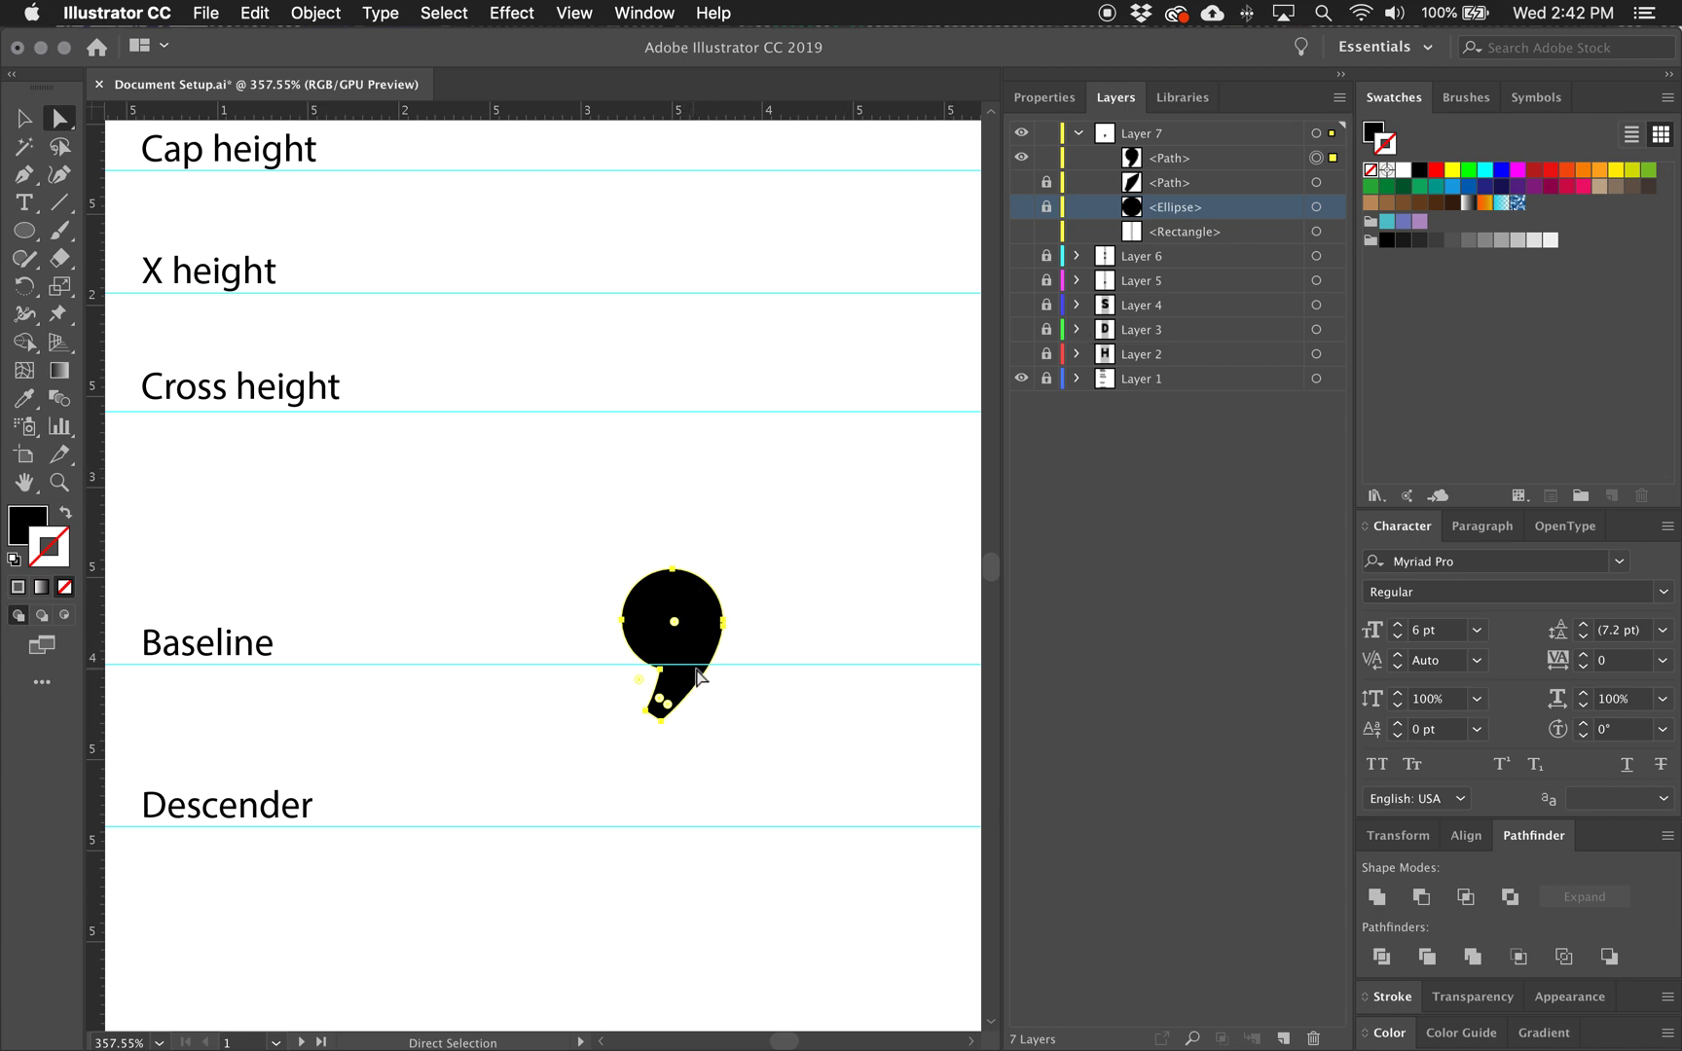
left_click(646, 711)
key("super+shift+a")
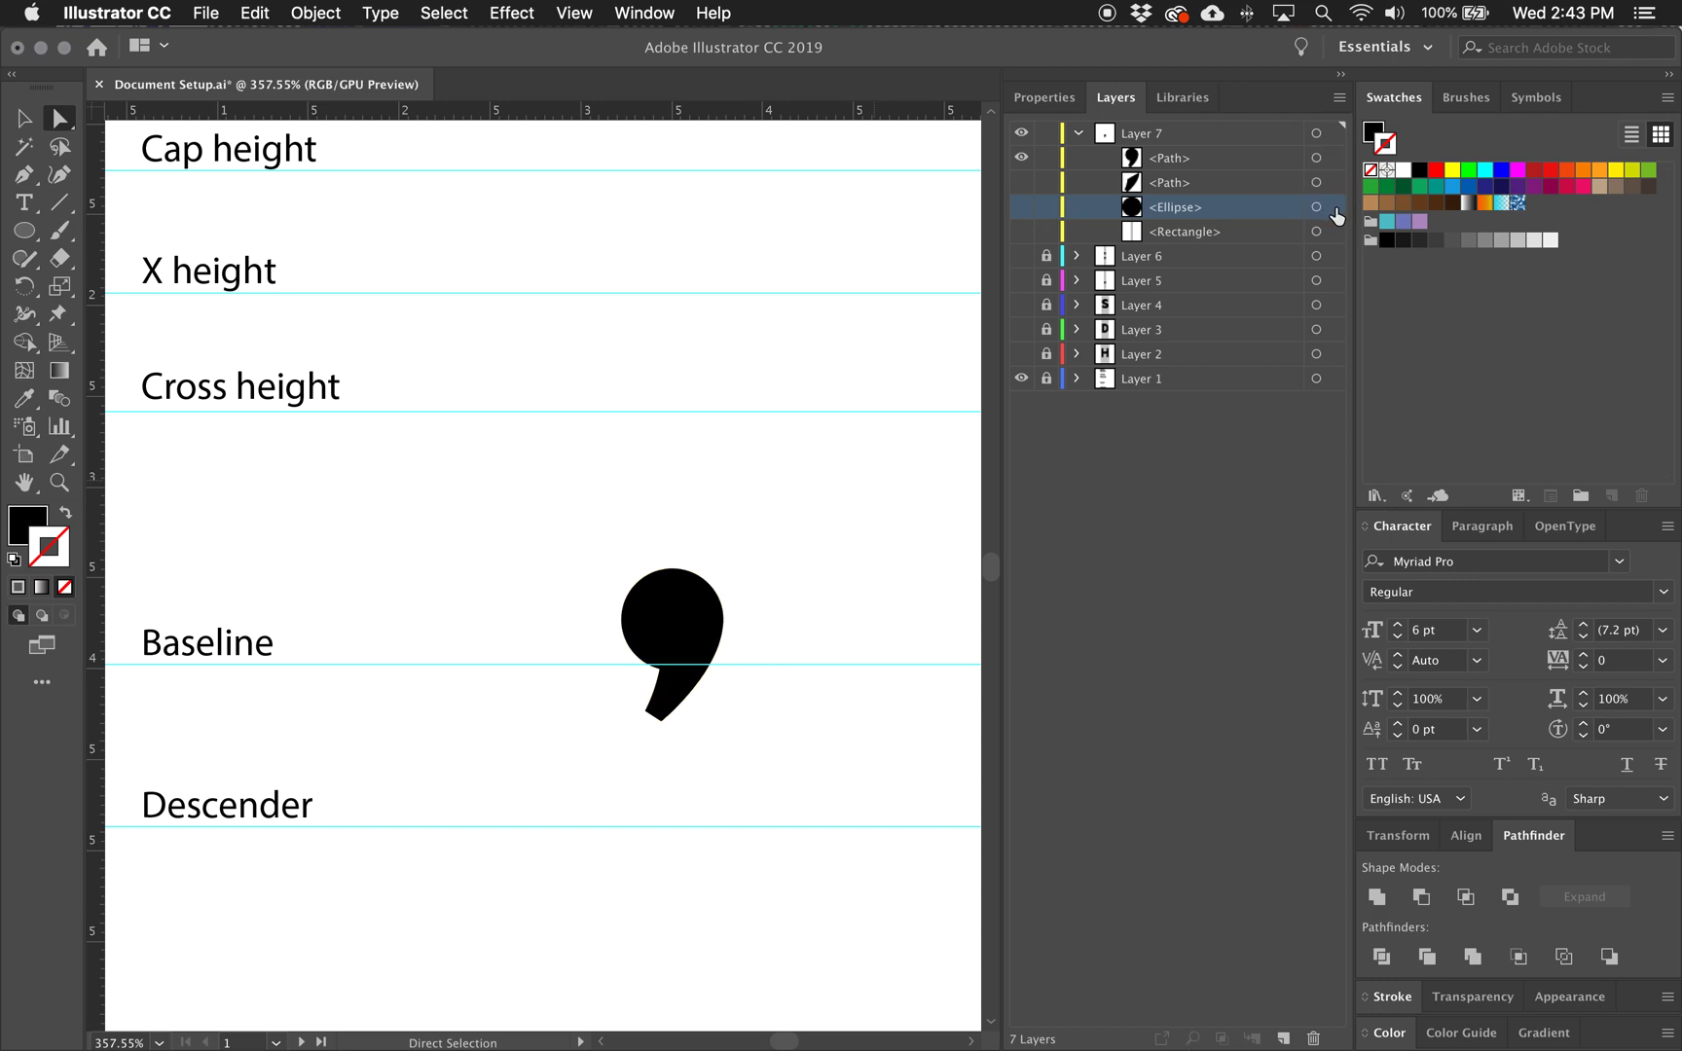
Show the original circle and tail in Layer 7 and duplicate them in place together with the merged comma
left_click(1021, 206)
left_click(1021, 183)
left_click(1333, 206)
left_click(1332, 183, "shift")
left_click(1332, 160, "shift")
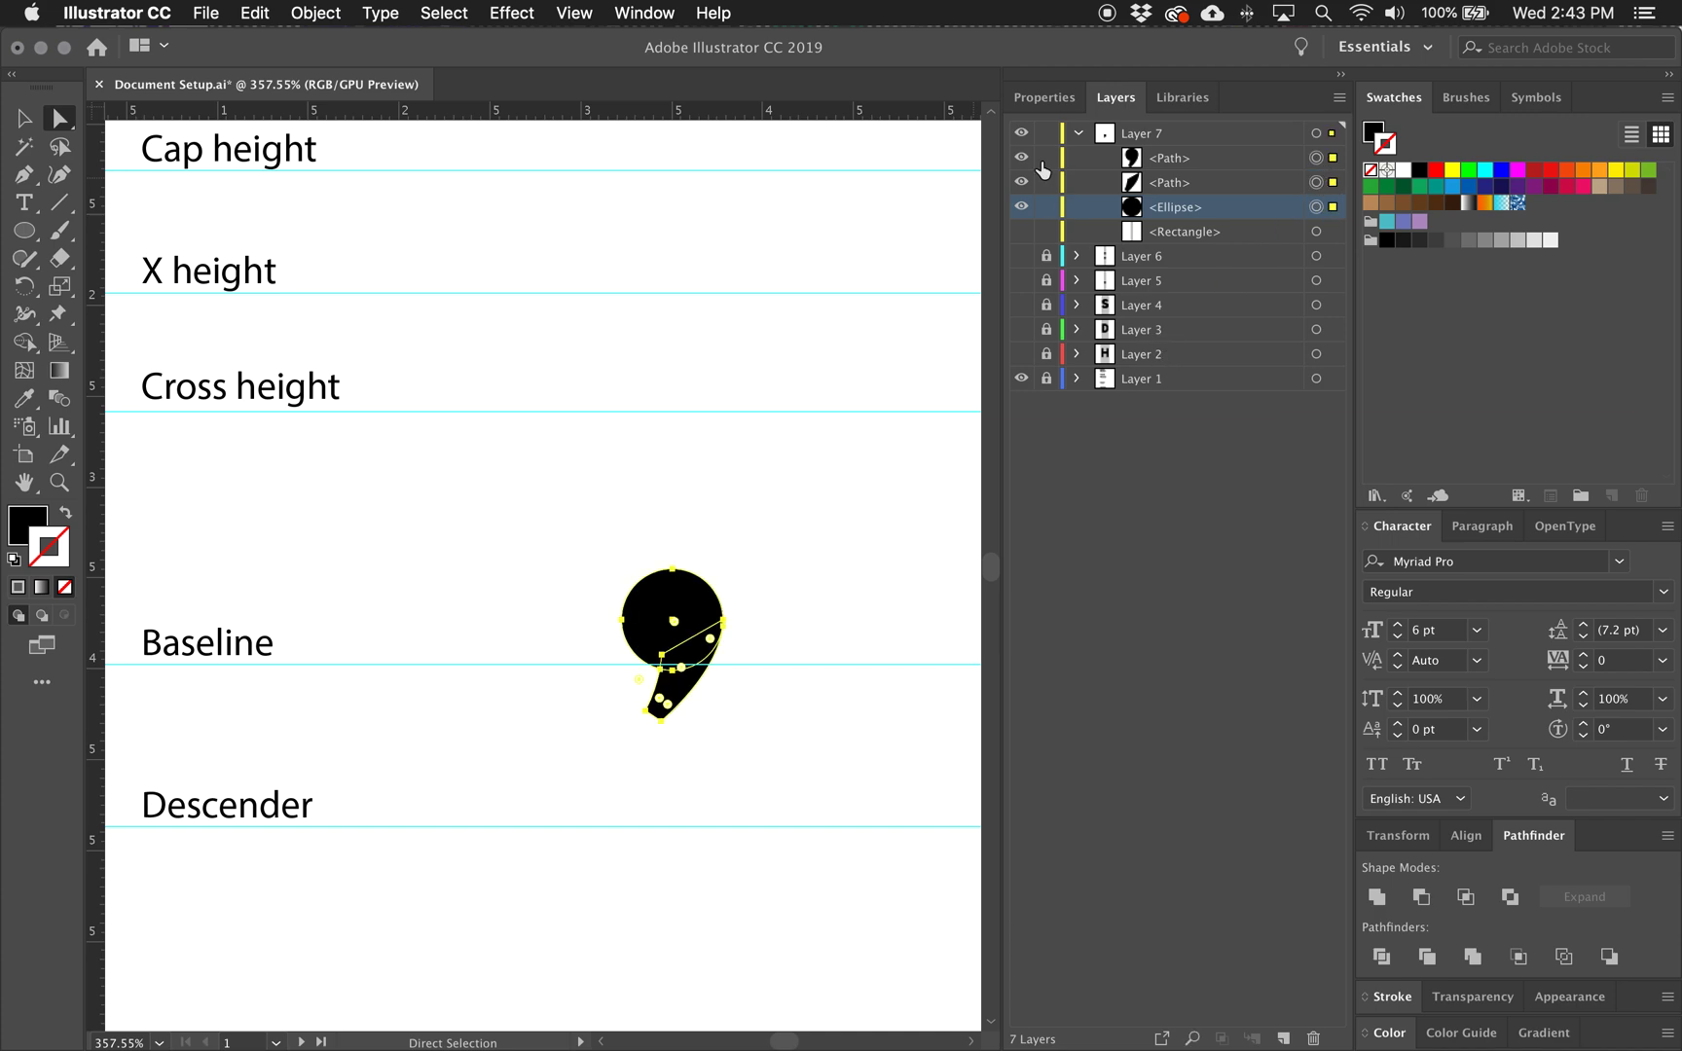
key("super+c")
key("super+f")
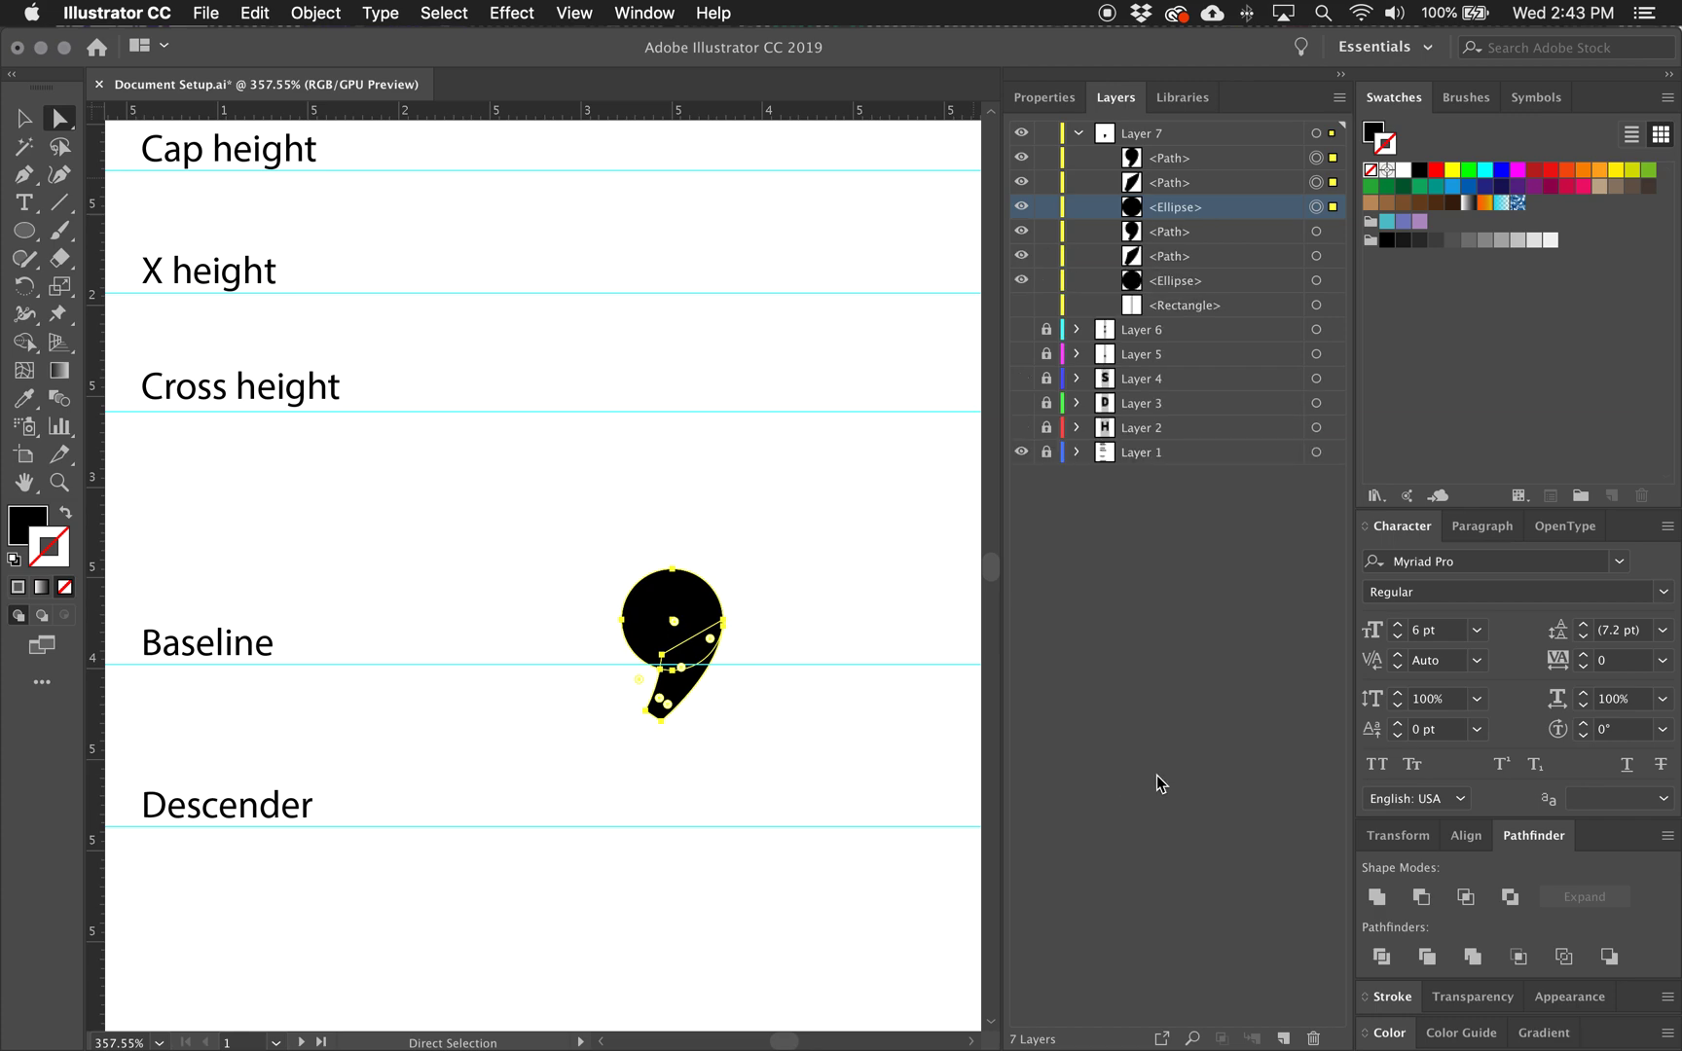
Create a new layer above Layer 7 and move the three duplicated comma shapes into it
left_click(1284, 1039)
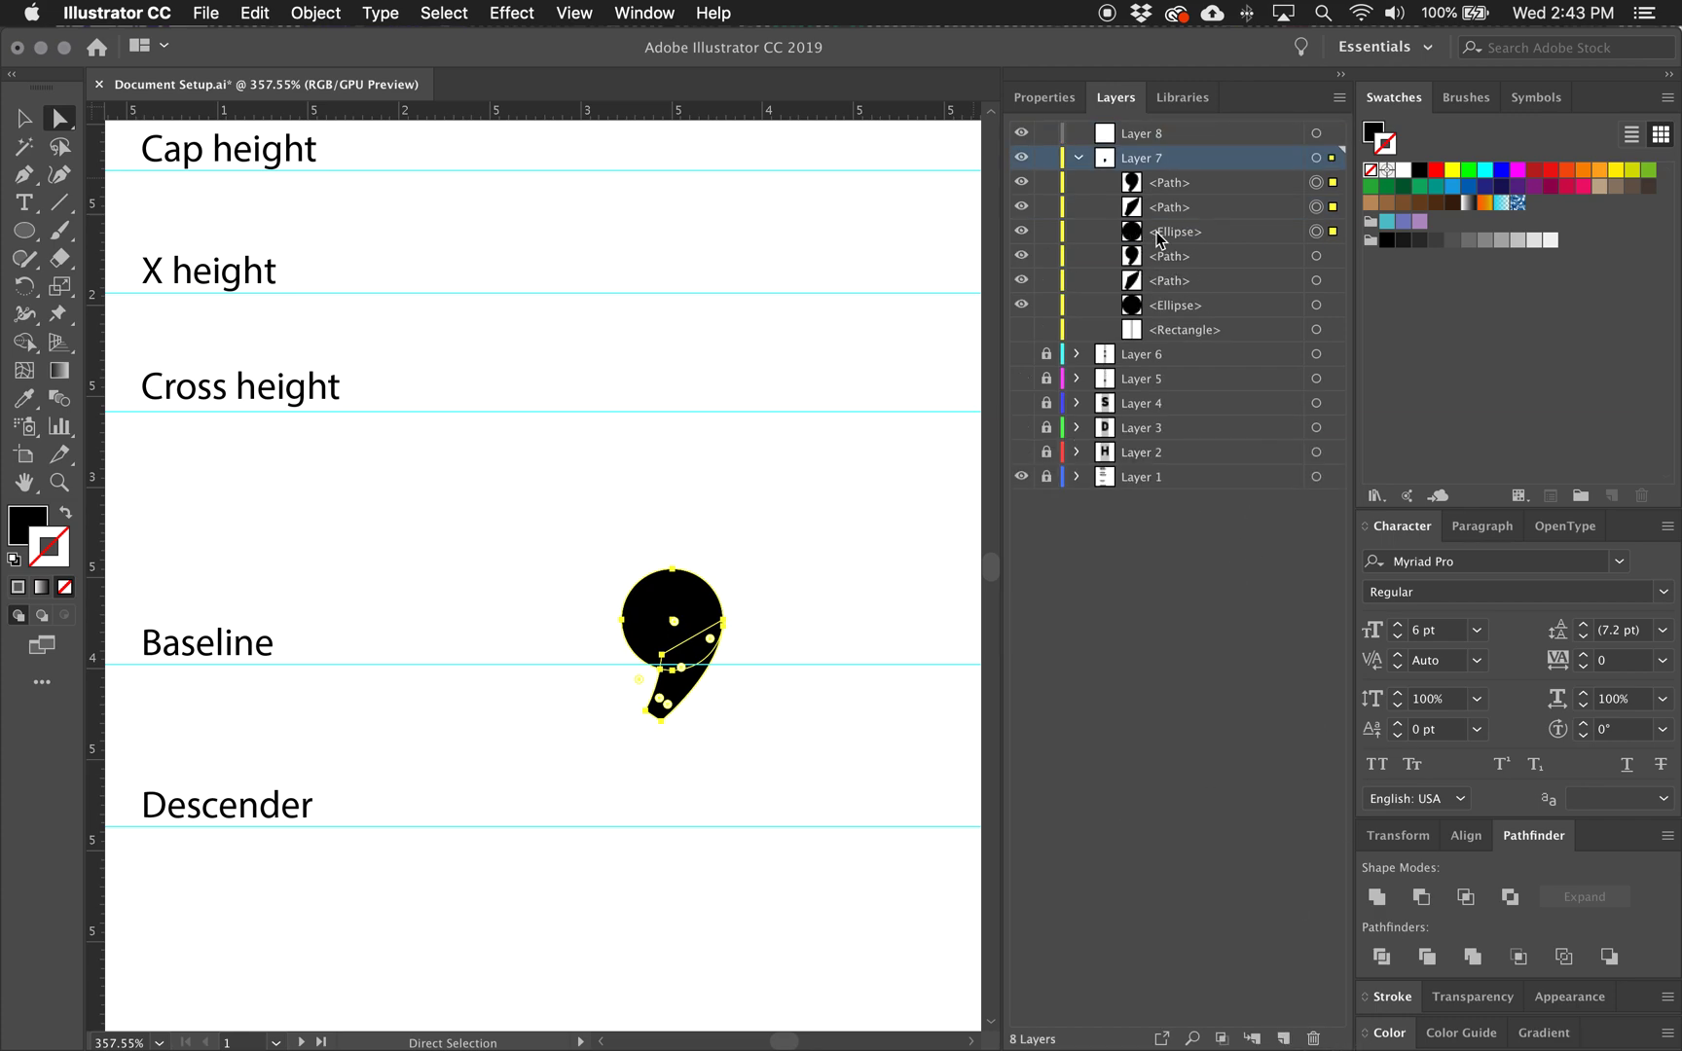
left_click(1163, 183)
left_click(1165, 207, "shift")
left_click(1168, 235, "shift")
left_click_drag(1176, 205, 1153, 139)
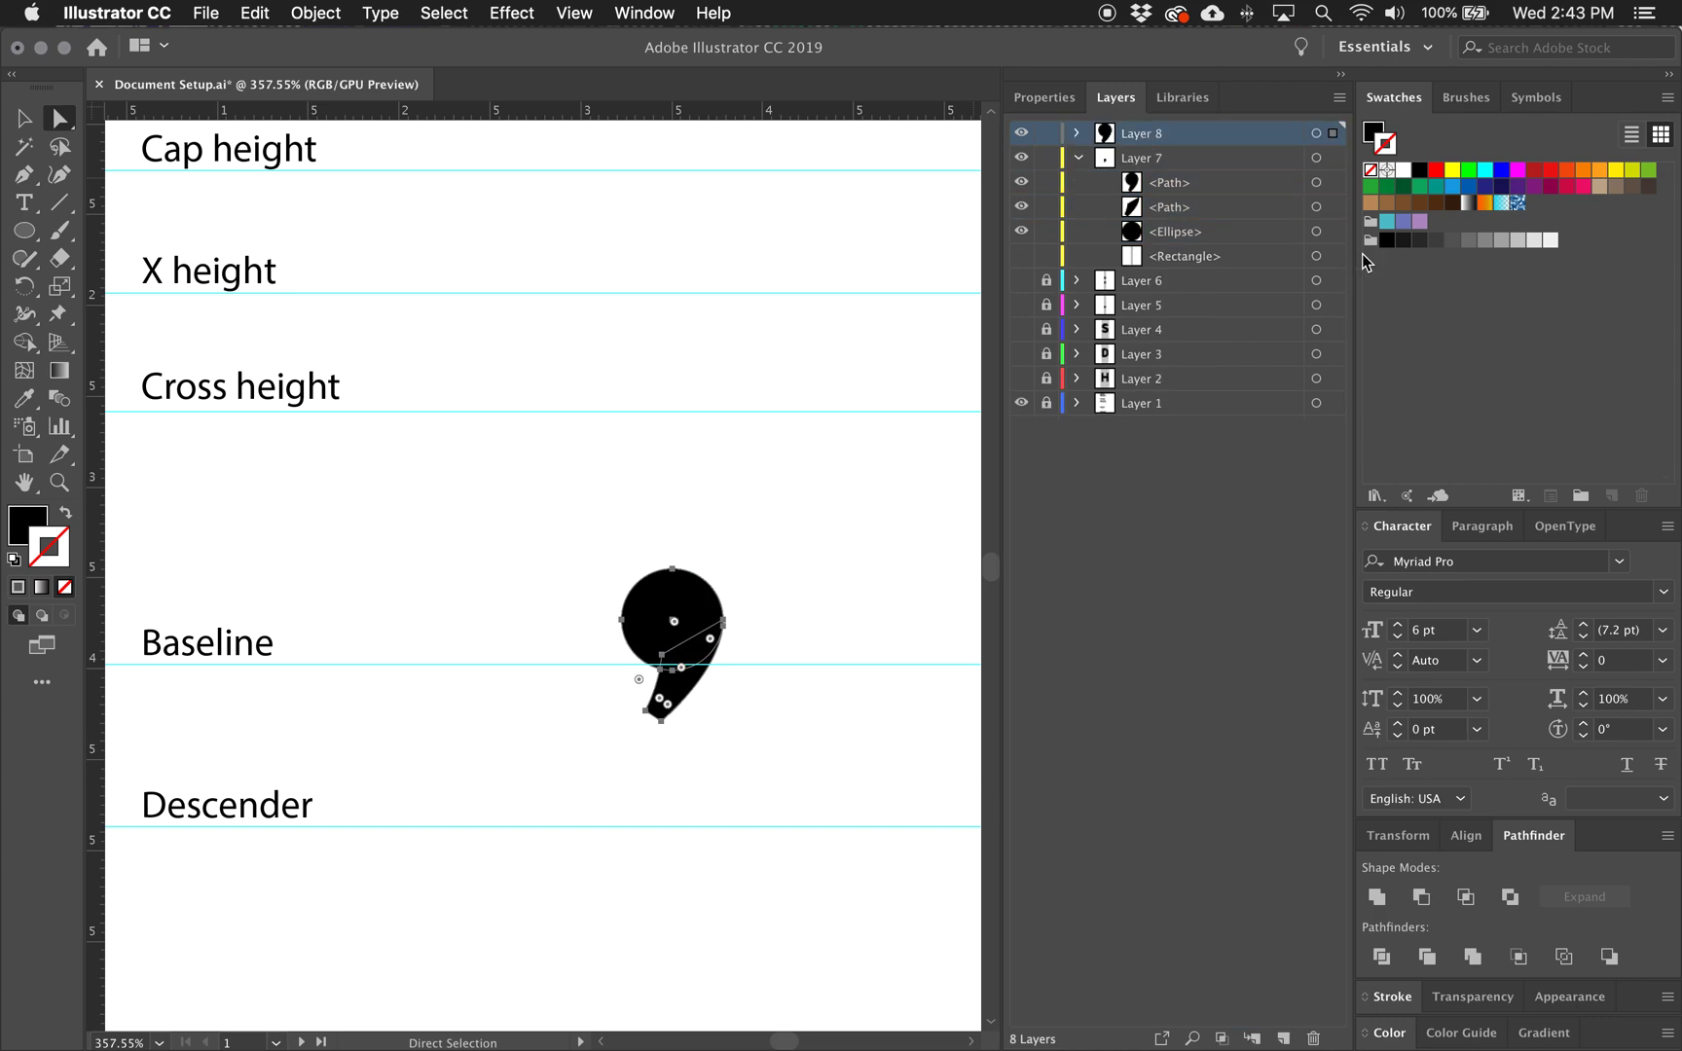
Lock and hide the original tail path and circle in Layer 7
left_click(1053, 212)
left_click(1050, 232)
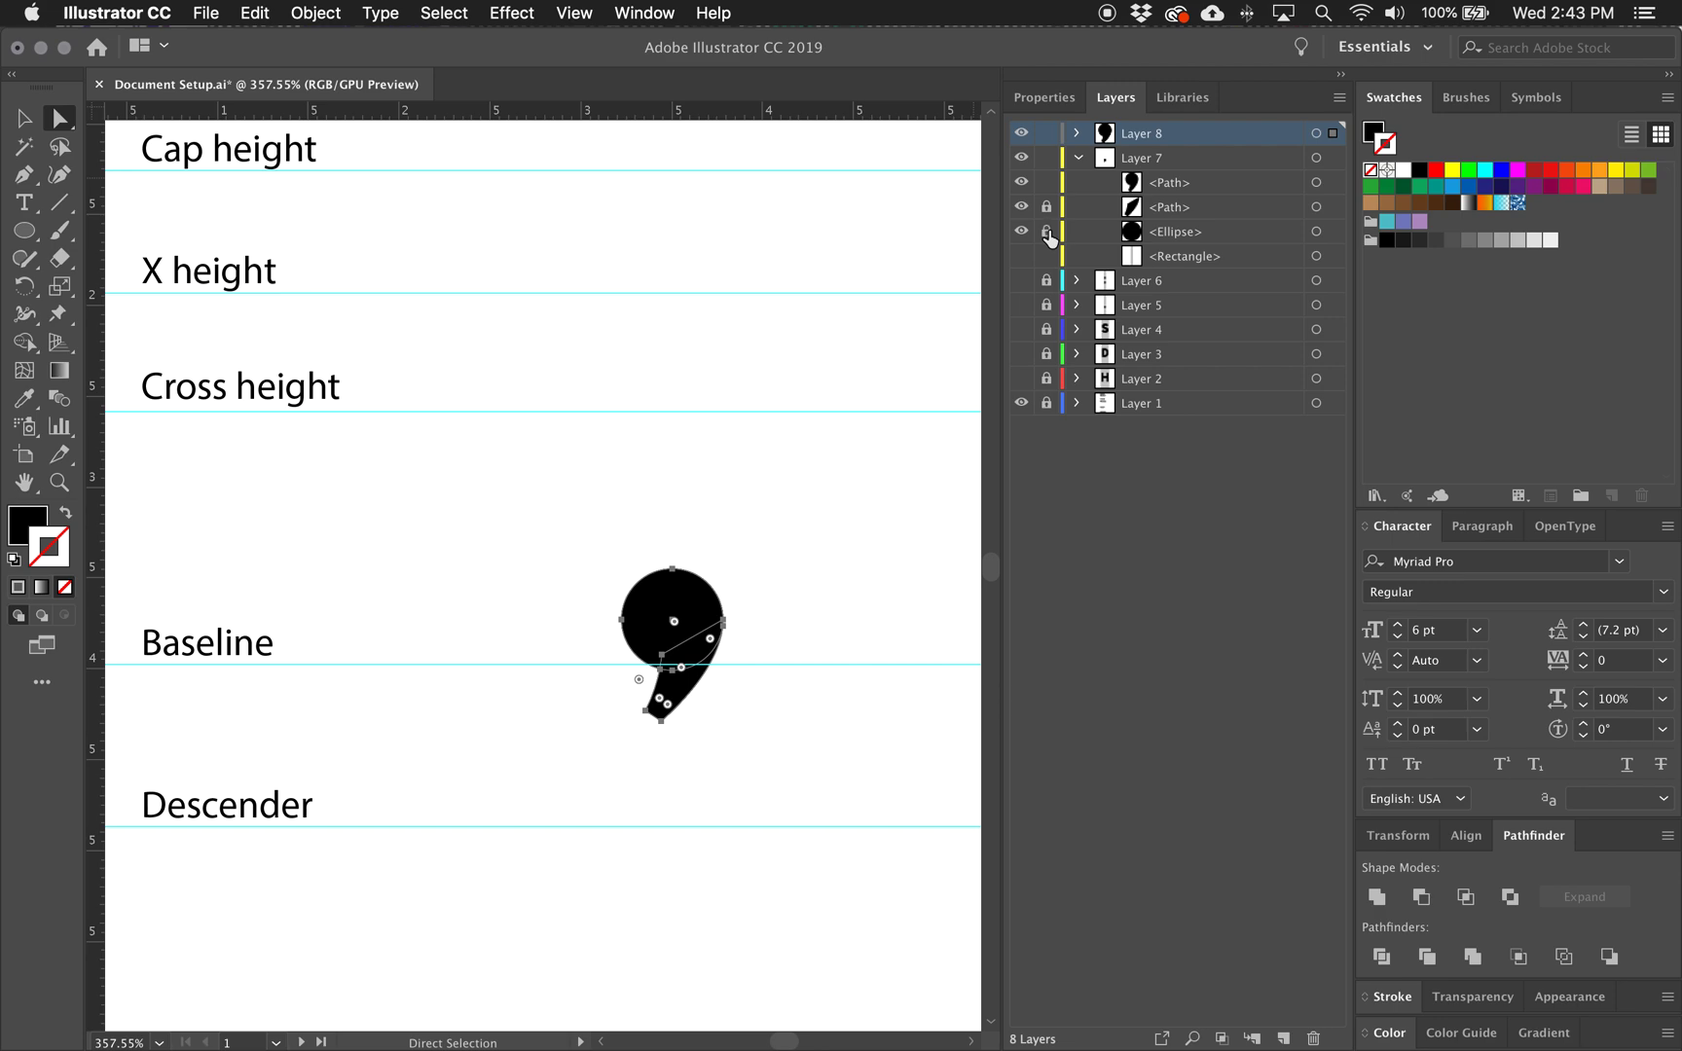
left_click(1021, 212)
left_click(1020, 229)
Turn Layer 7's gray rectangle back on and then lock and hide the whole collapsed layer
left_click(1047, 257)
left_click(1021, 256)
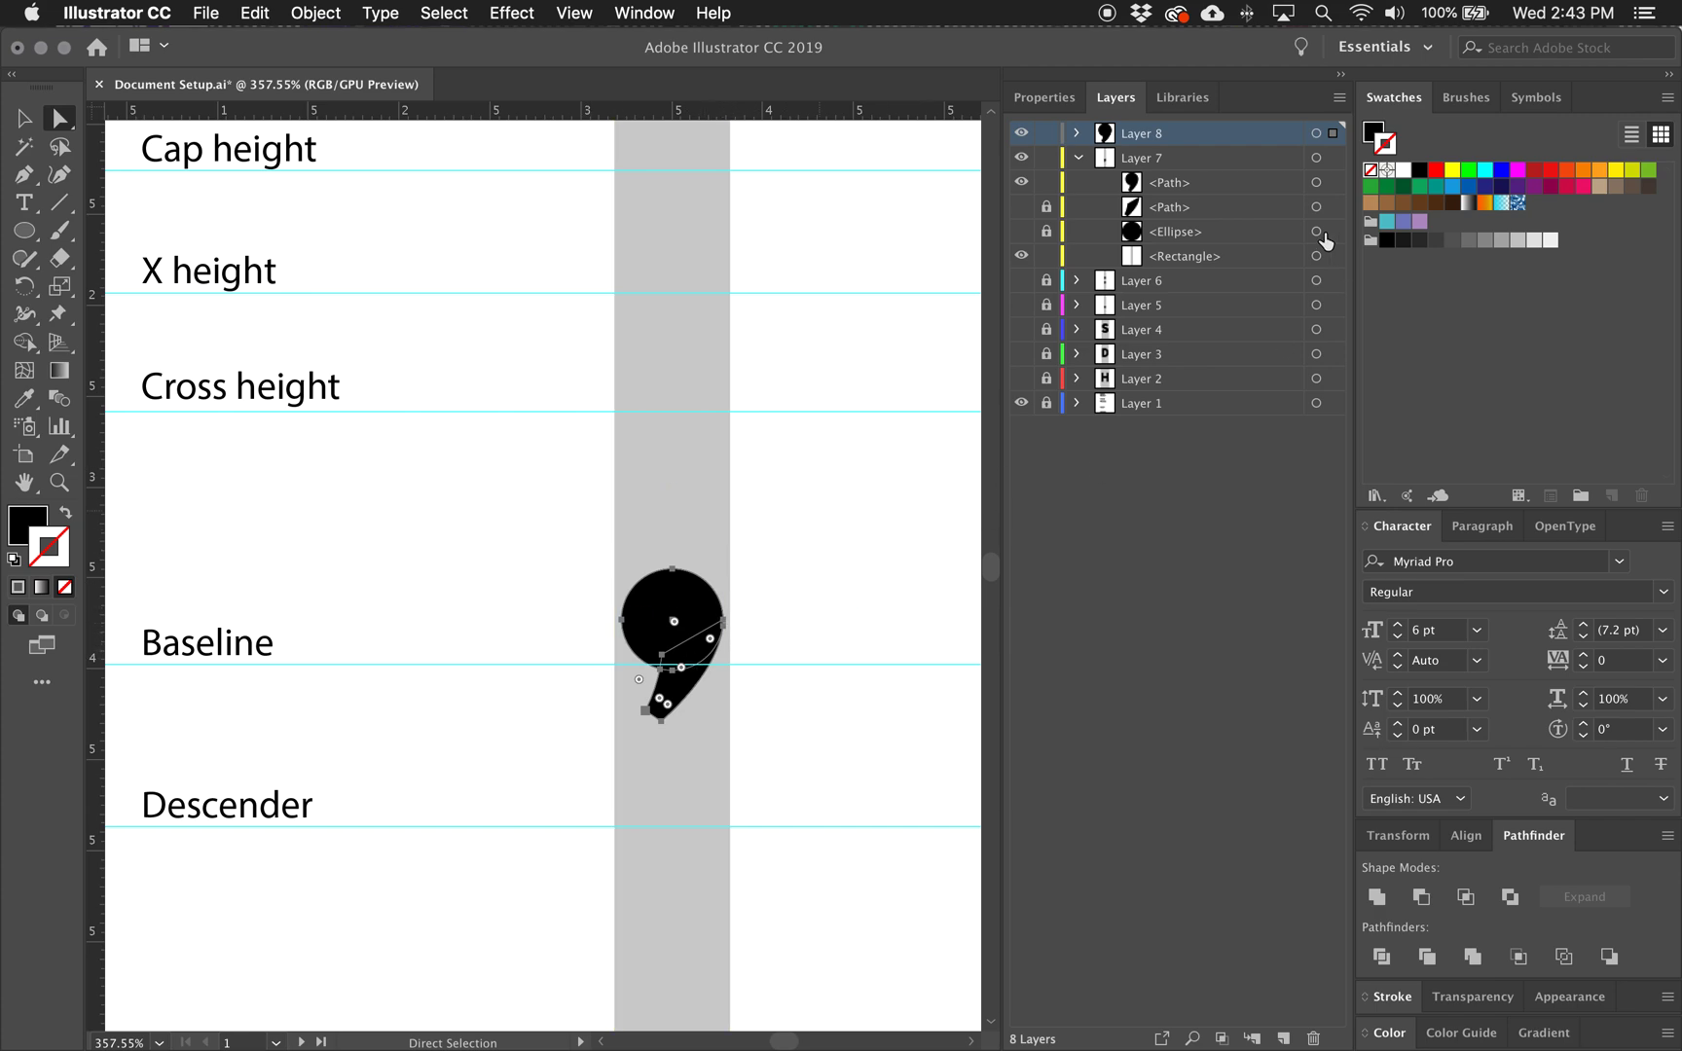
left_click(1077, 158)
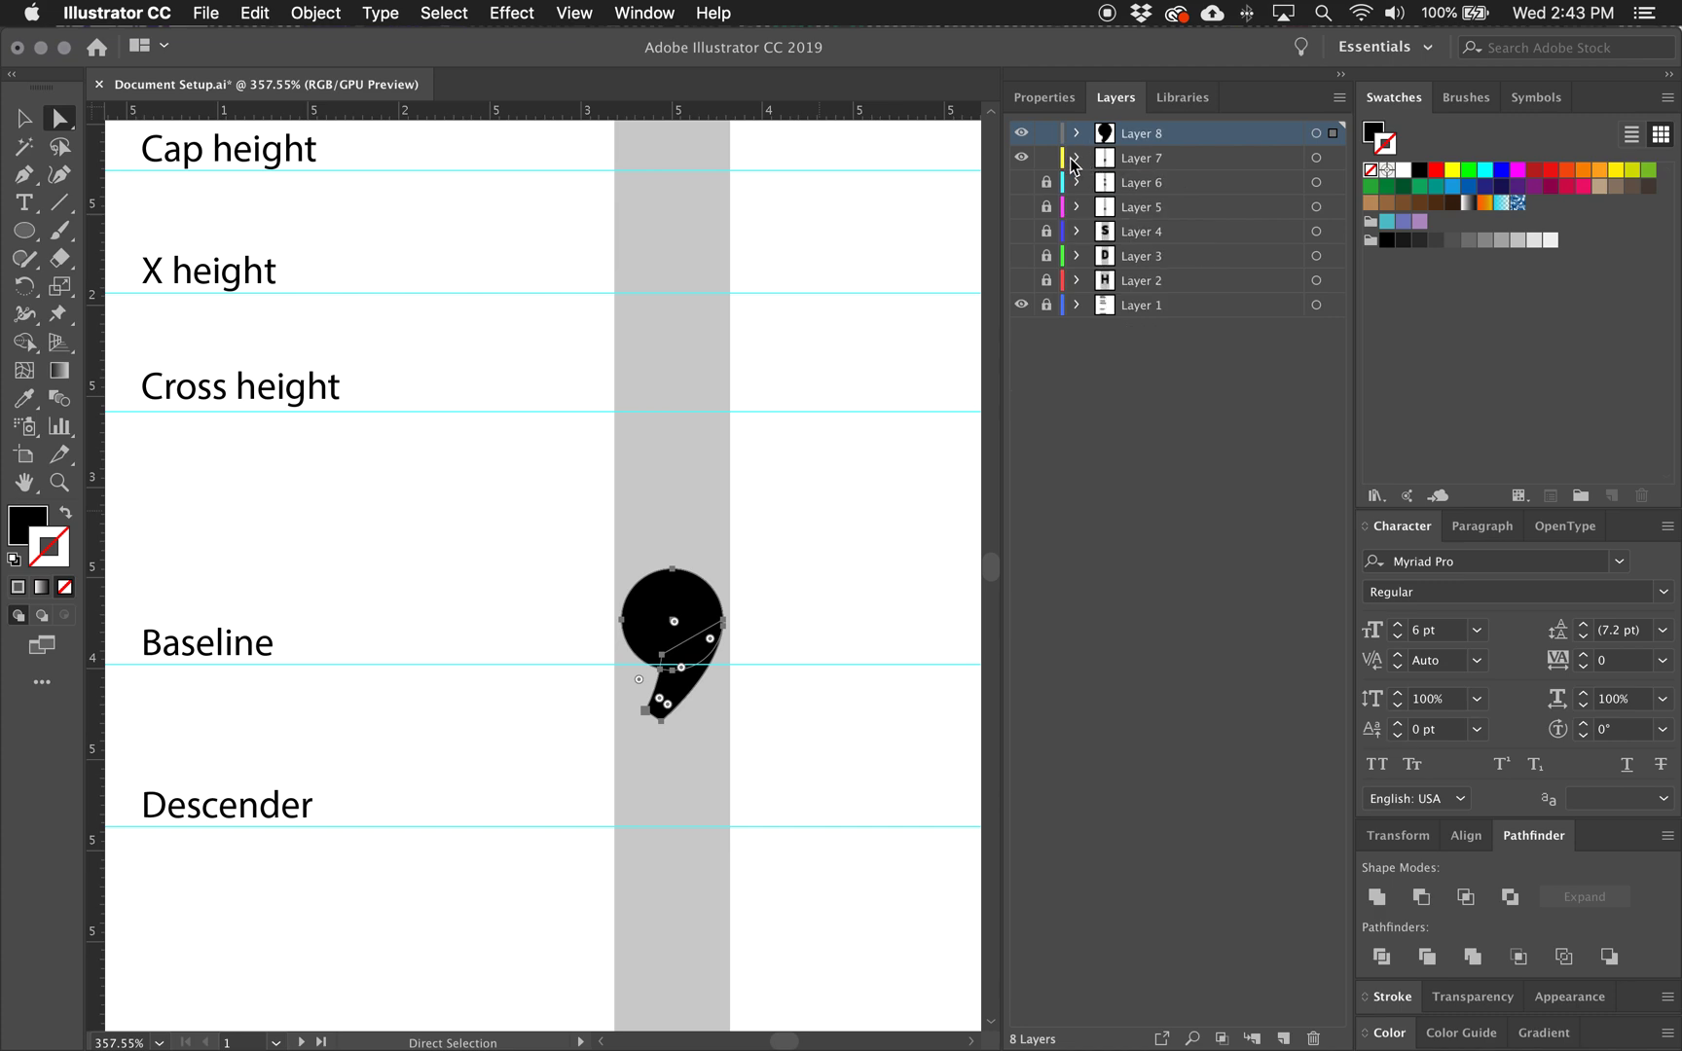
left_click(1021, 158)
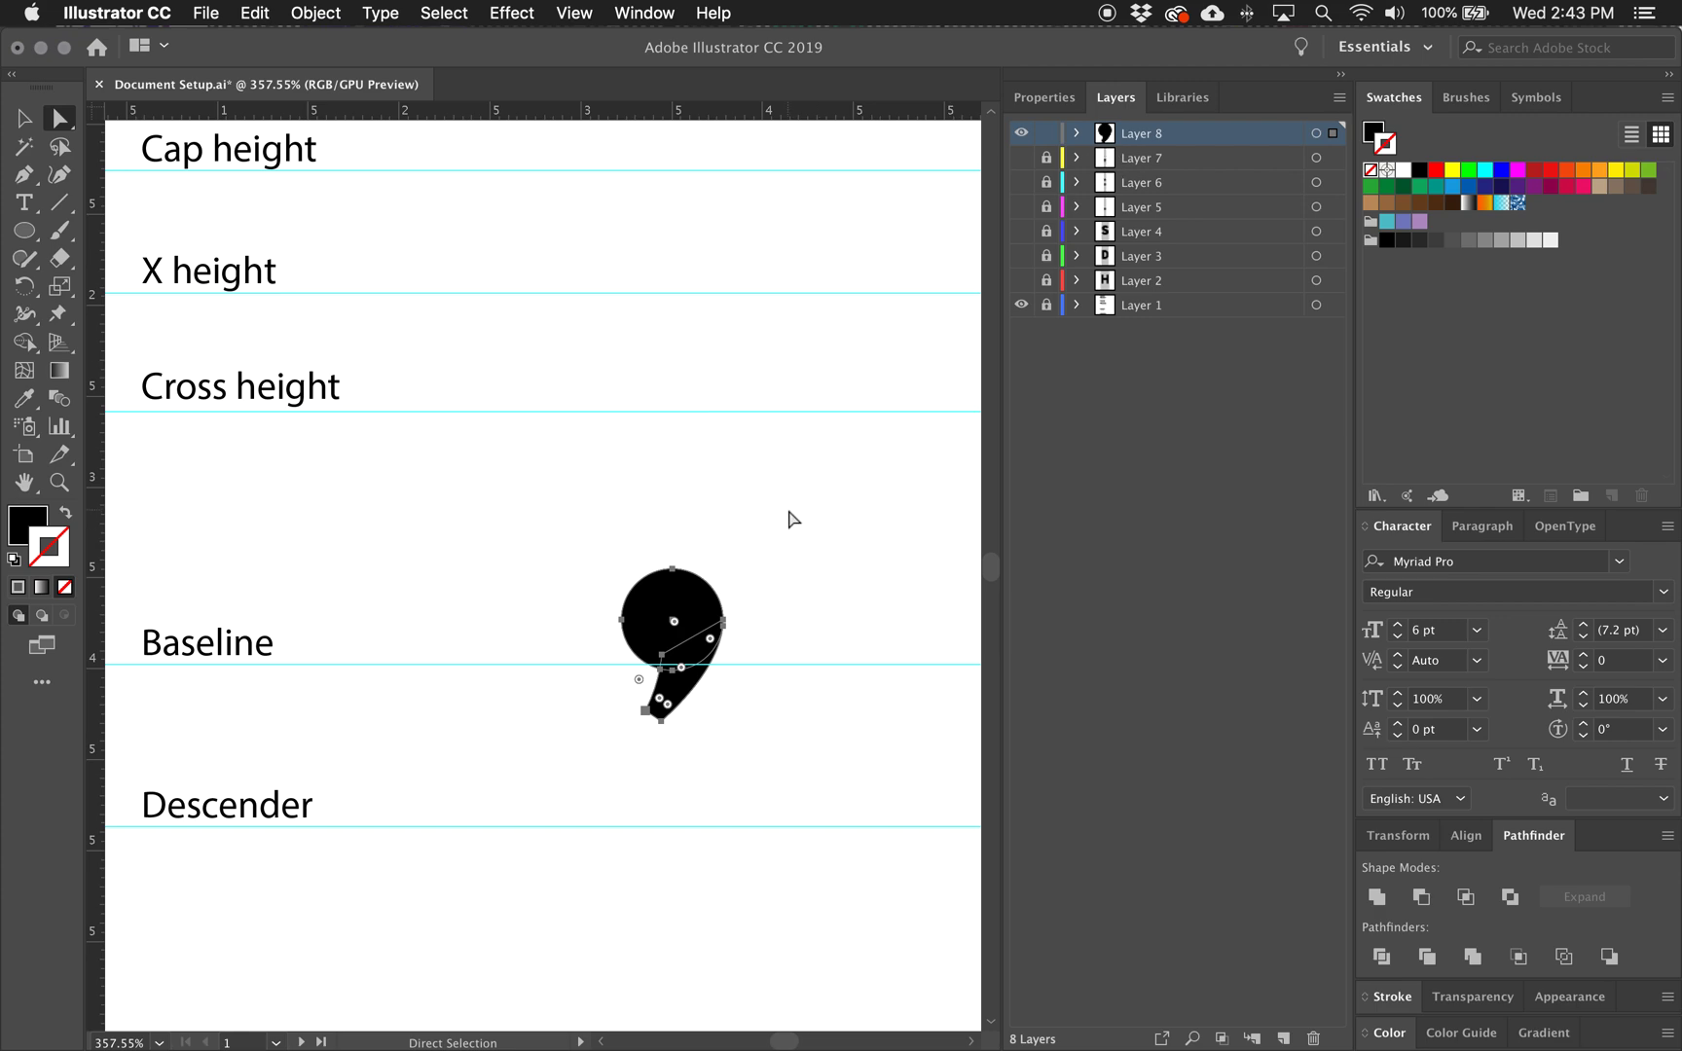
Move Layer 8's three comma shapes straight up so the round head overshoots the Ascender guideline
left_click(1077, 134)
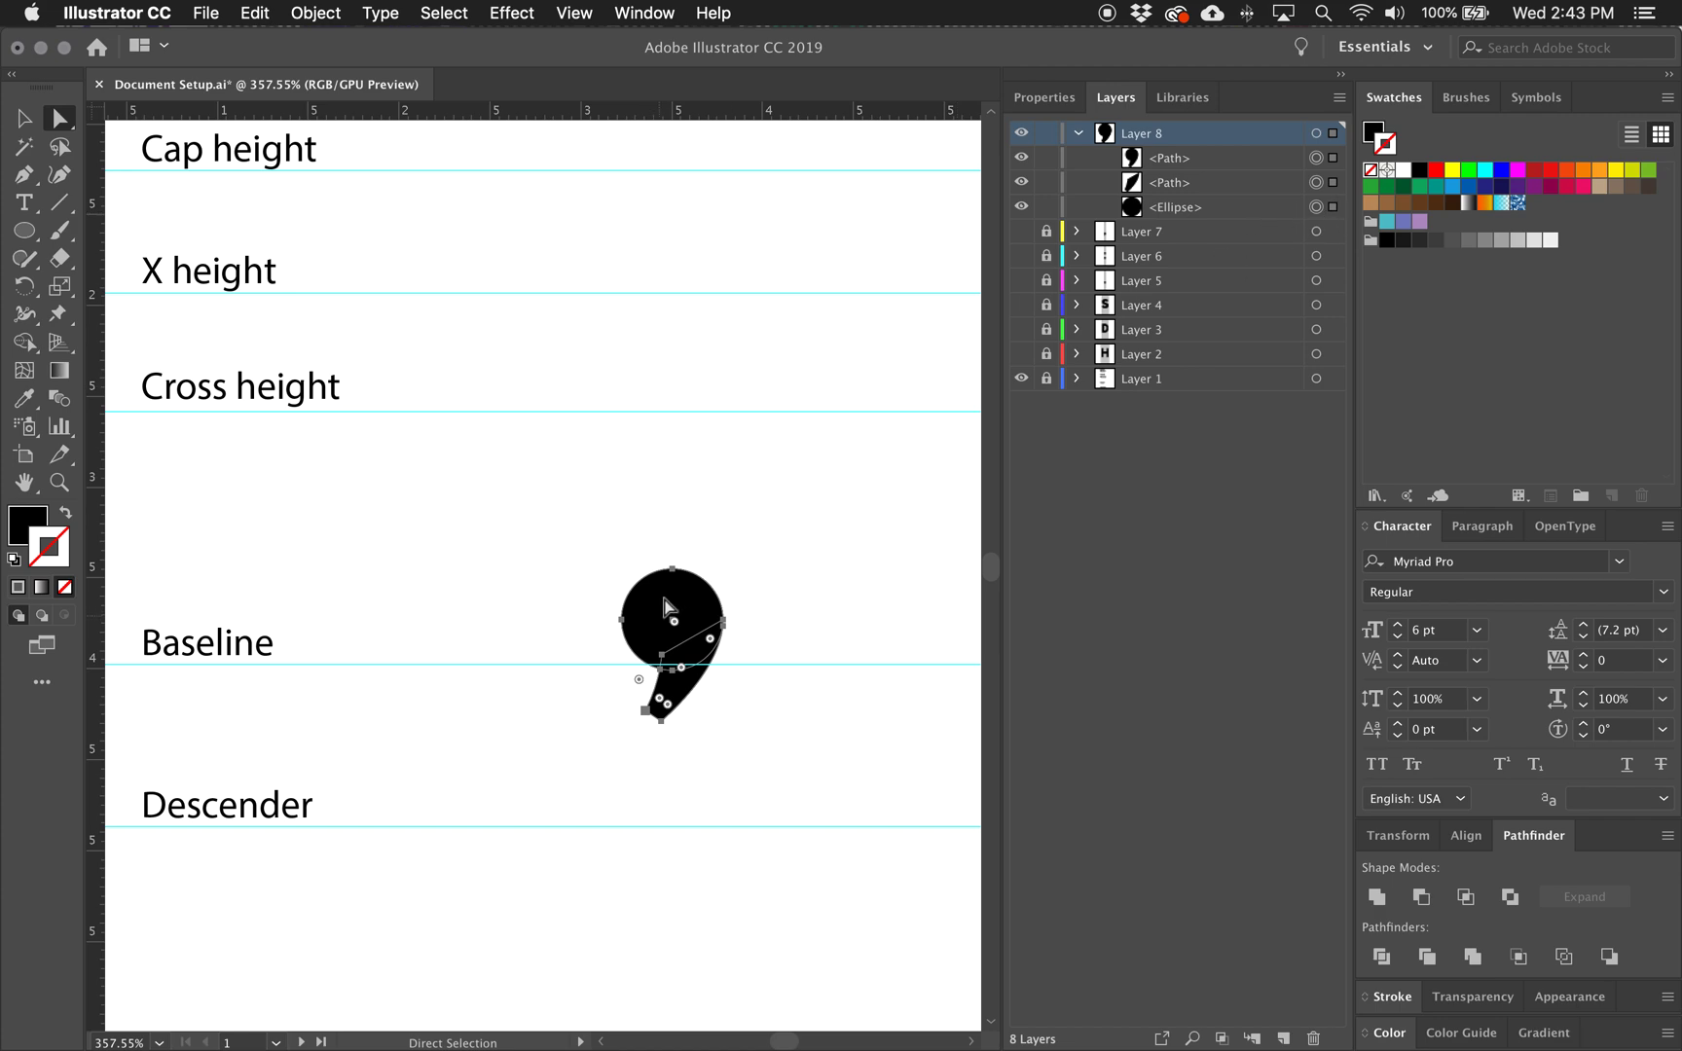
scroll(604, 432, "up", 2)
scroll(605, 432, "up", 1)
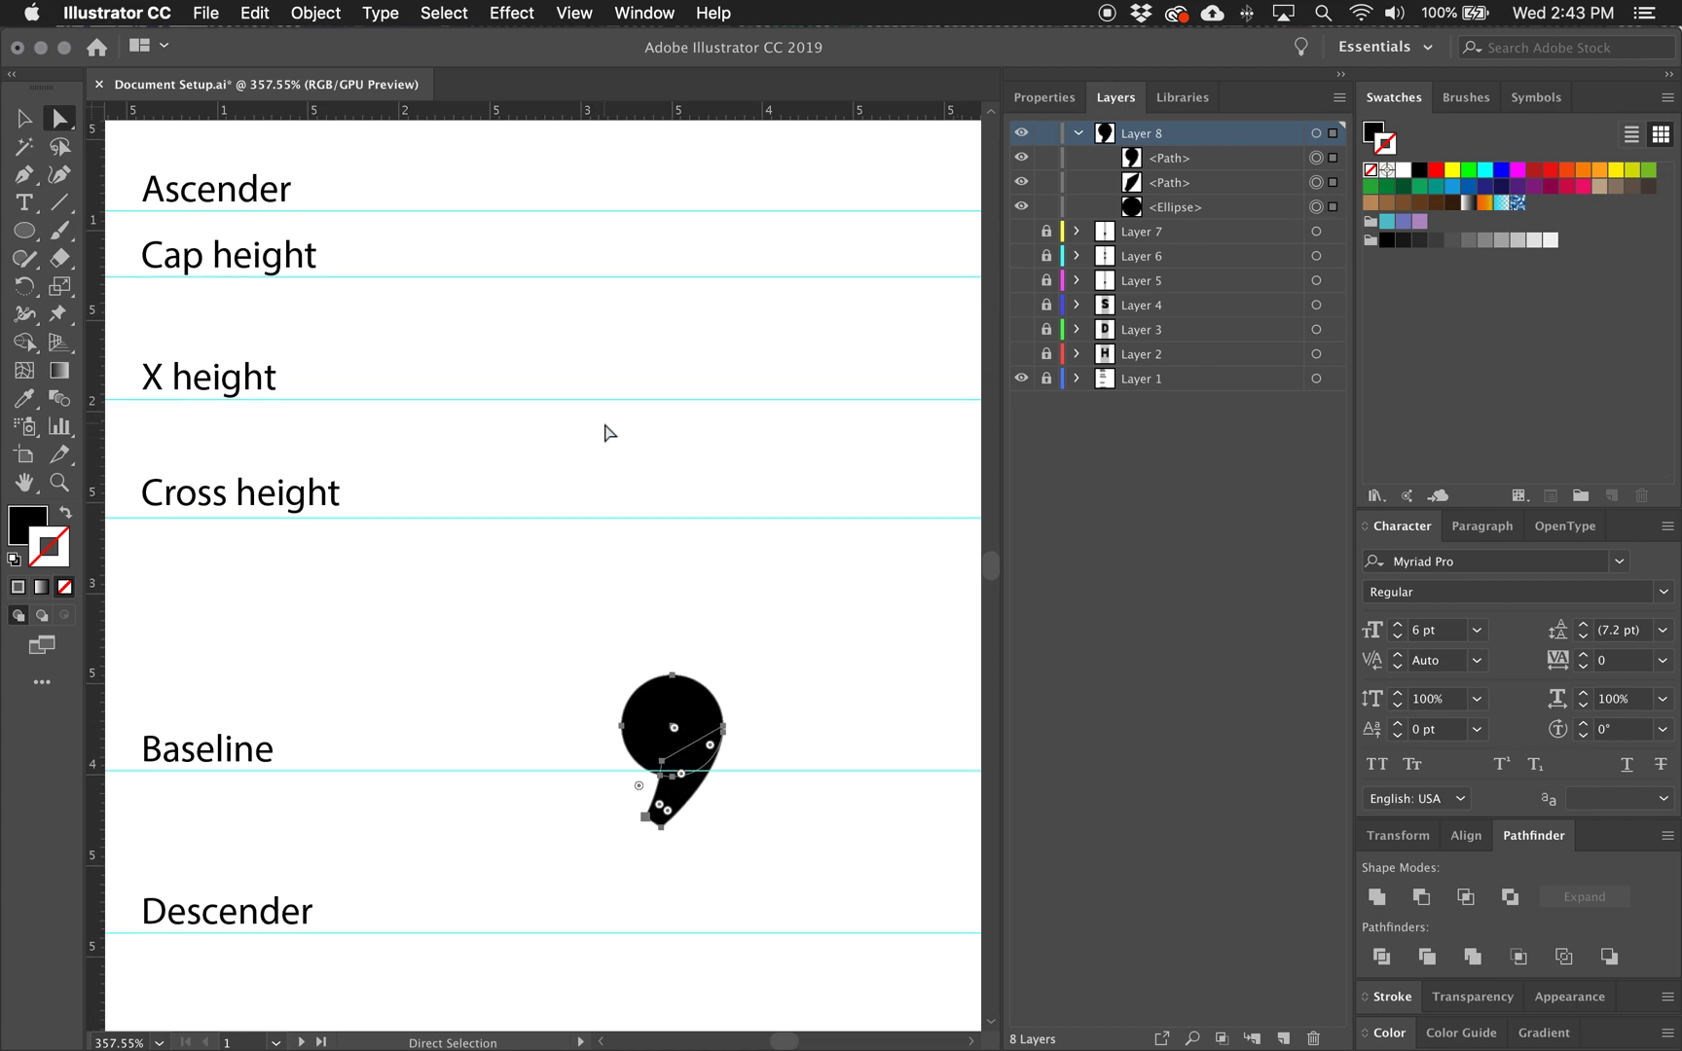
left_click(23, 118)
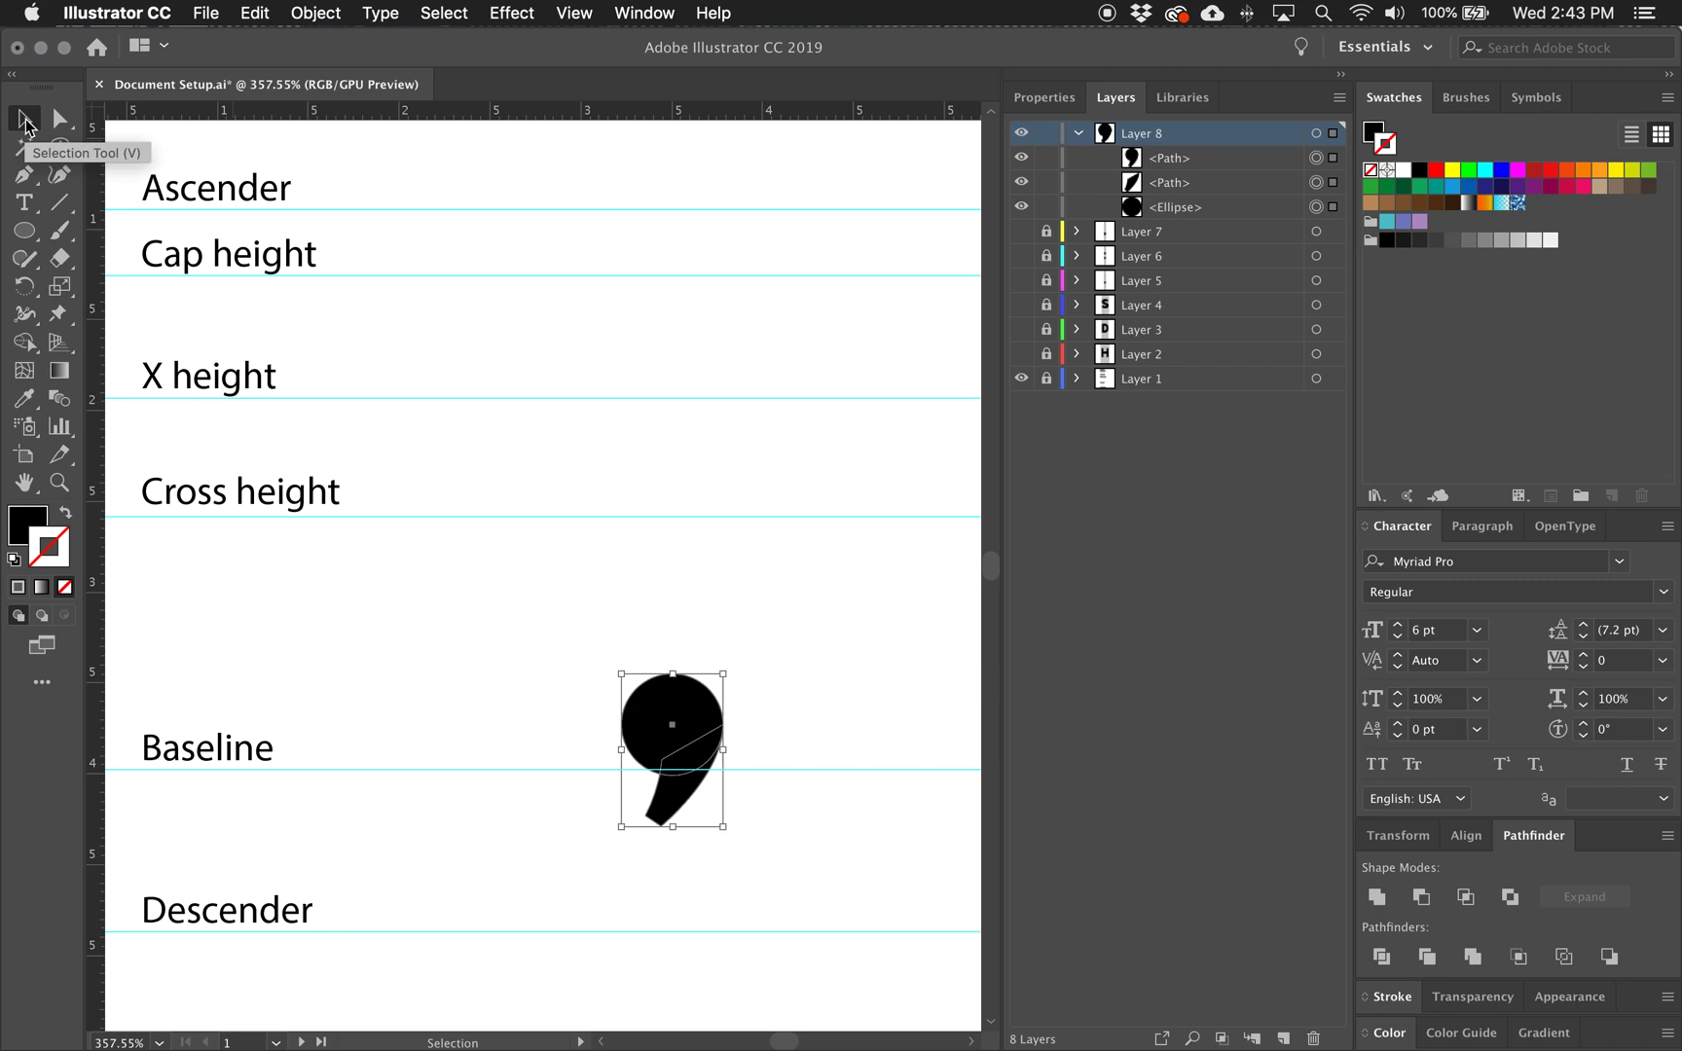
left_click_drag(709, 720, 630, 235)
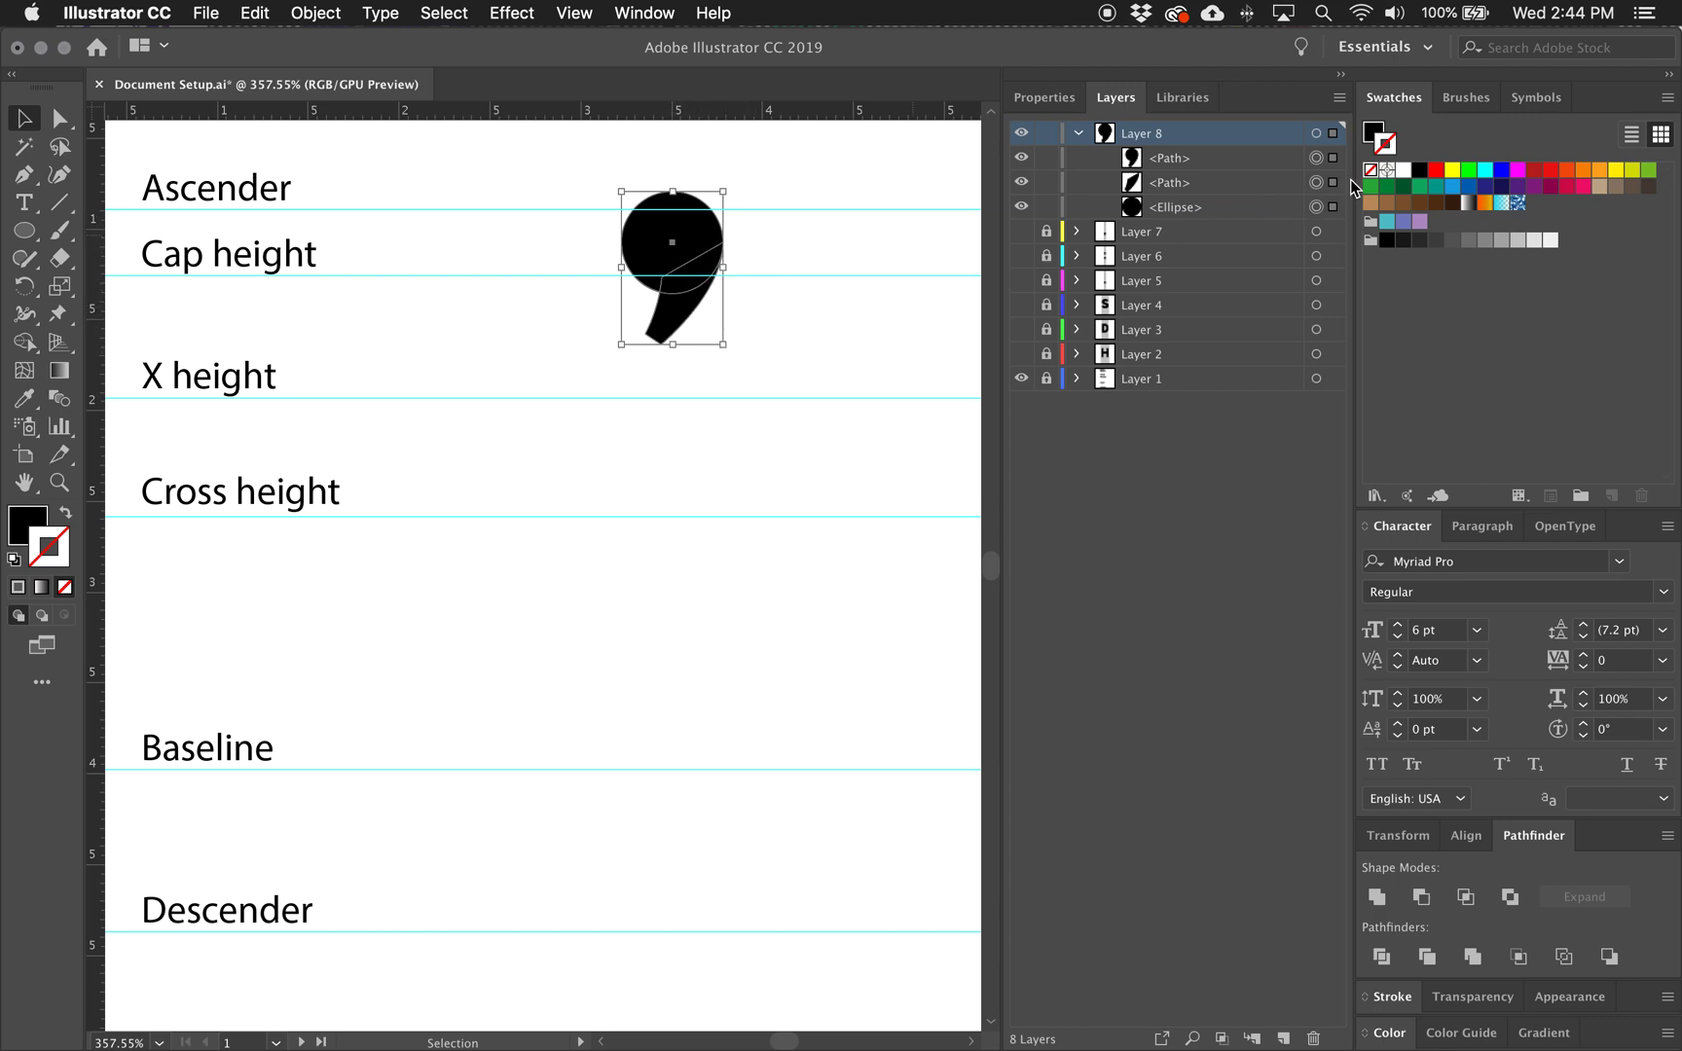
Duplicate the raised comma shapes in place and shift the copy right to form a double quotation mark with a narrow gap
key("a")
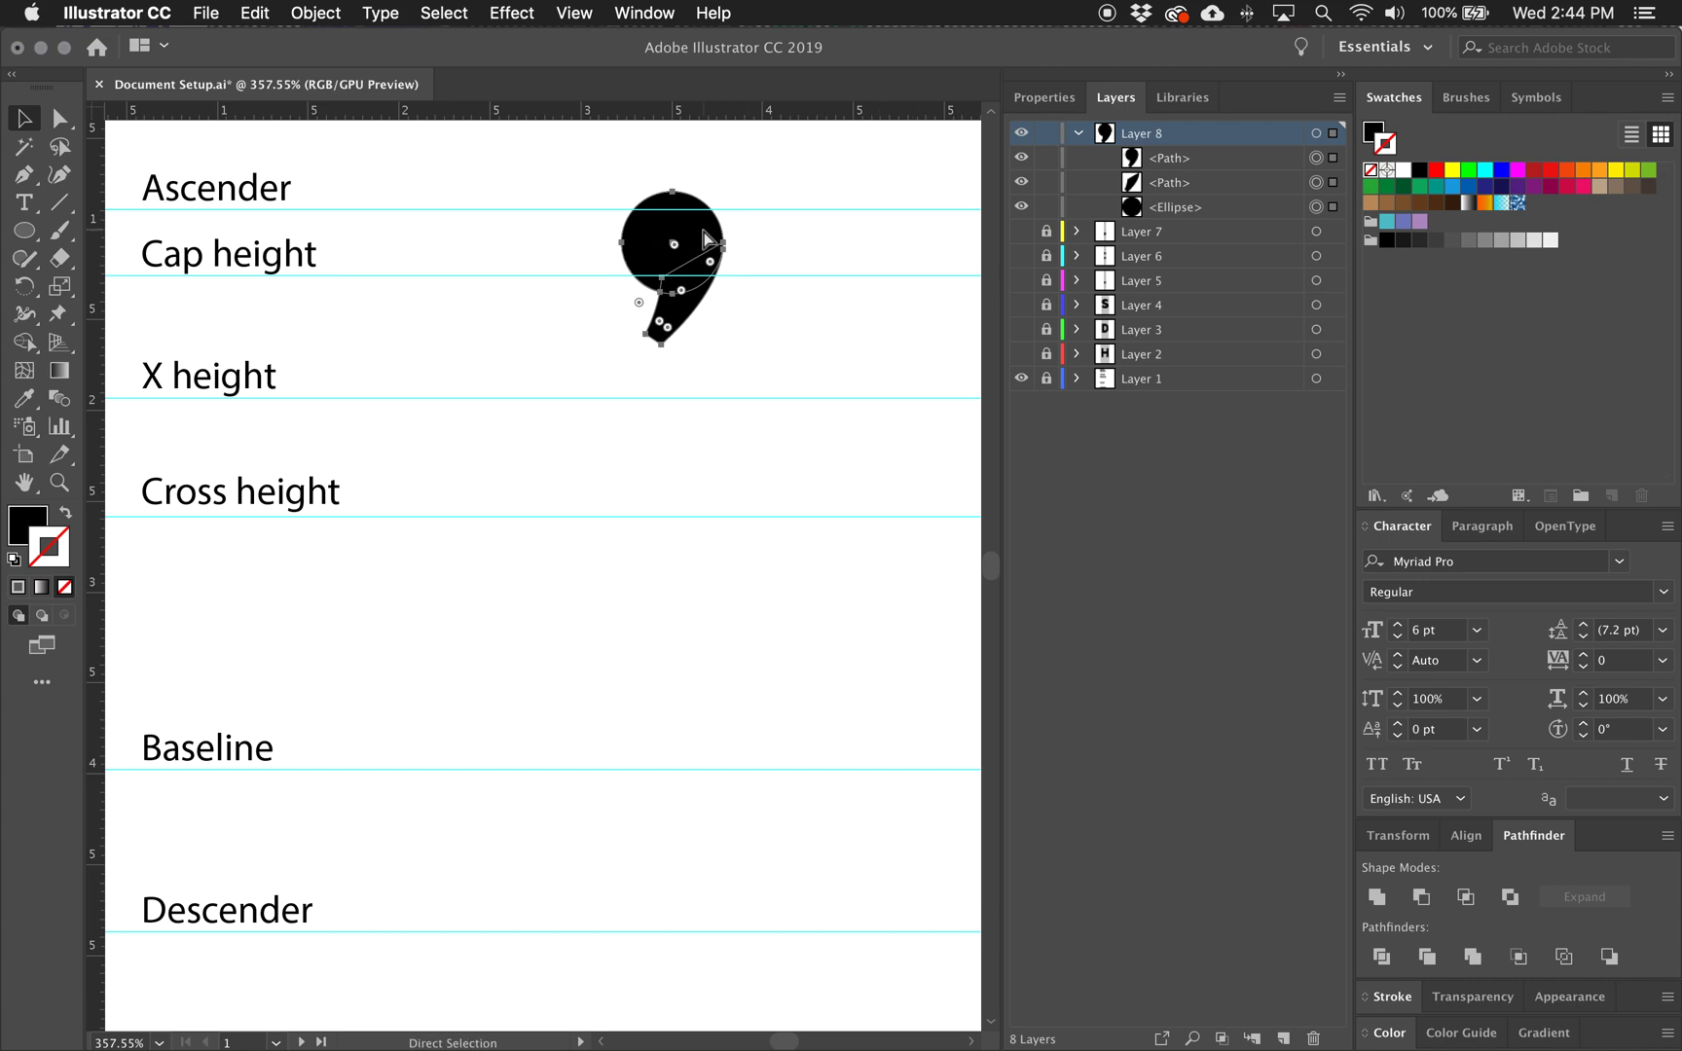
key("v")
key("super+c")
key("super+f")
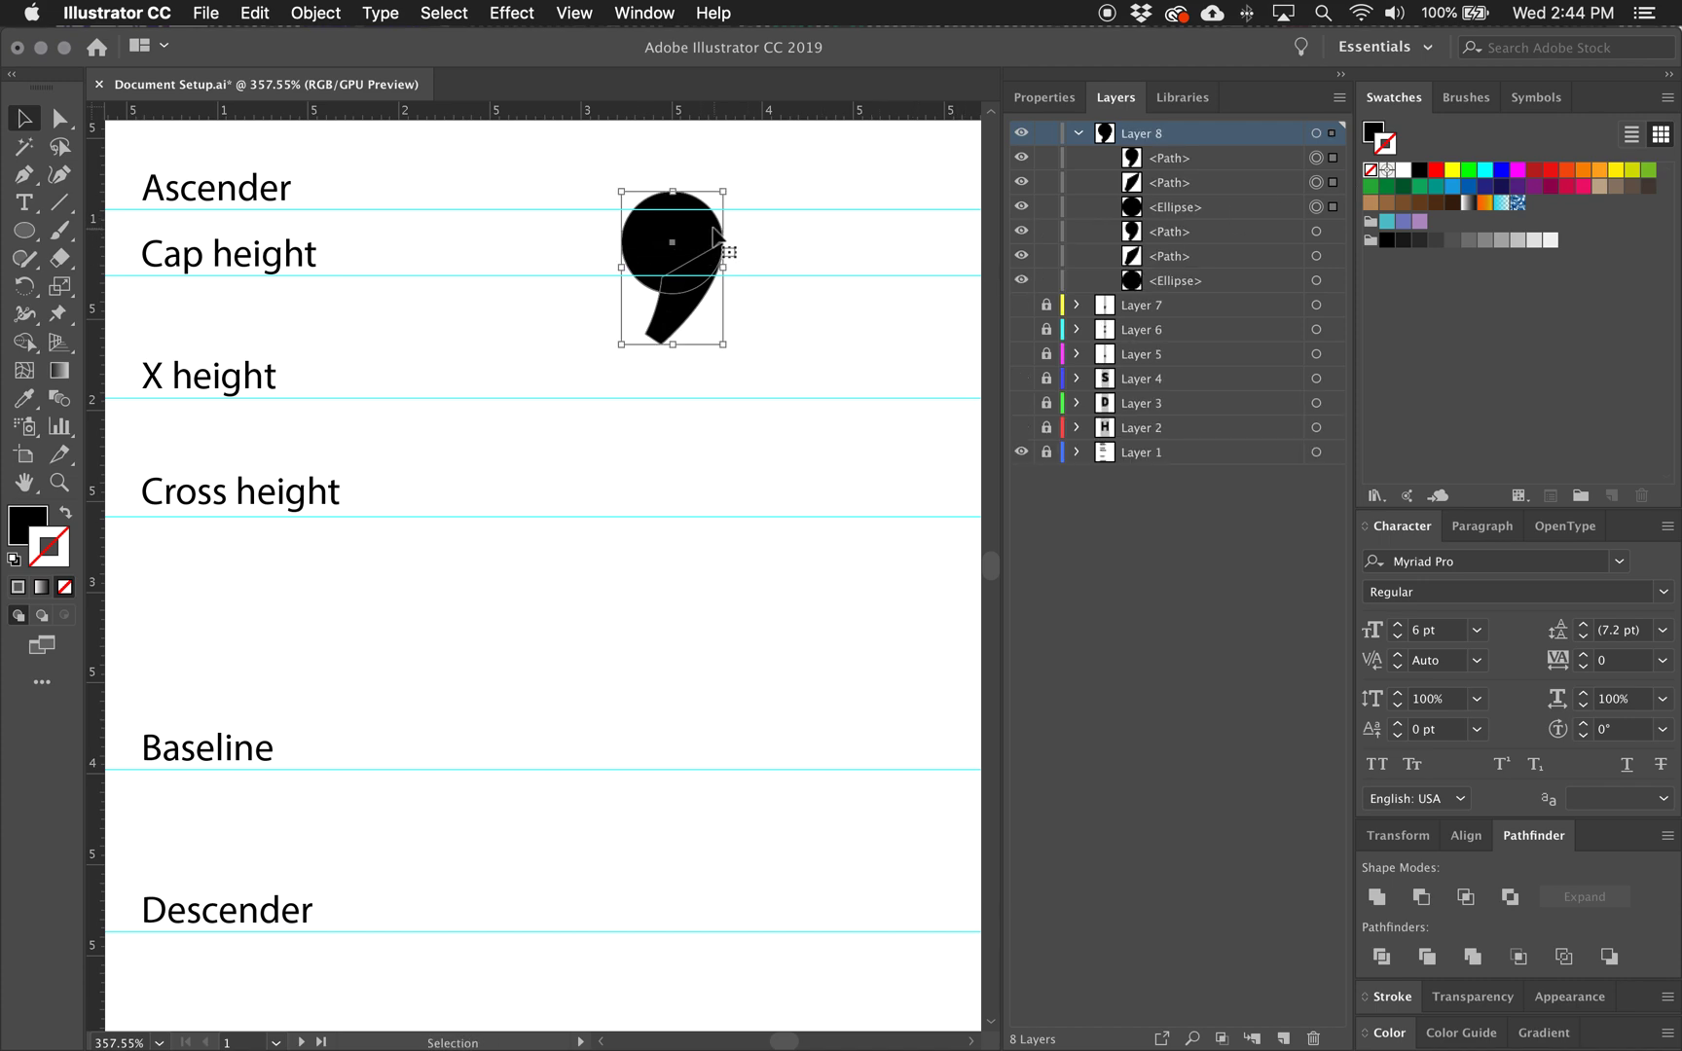
left_click_drag(698, 226, 821, 234)
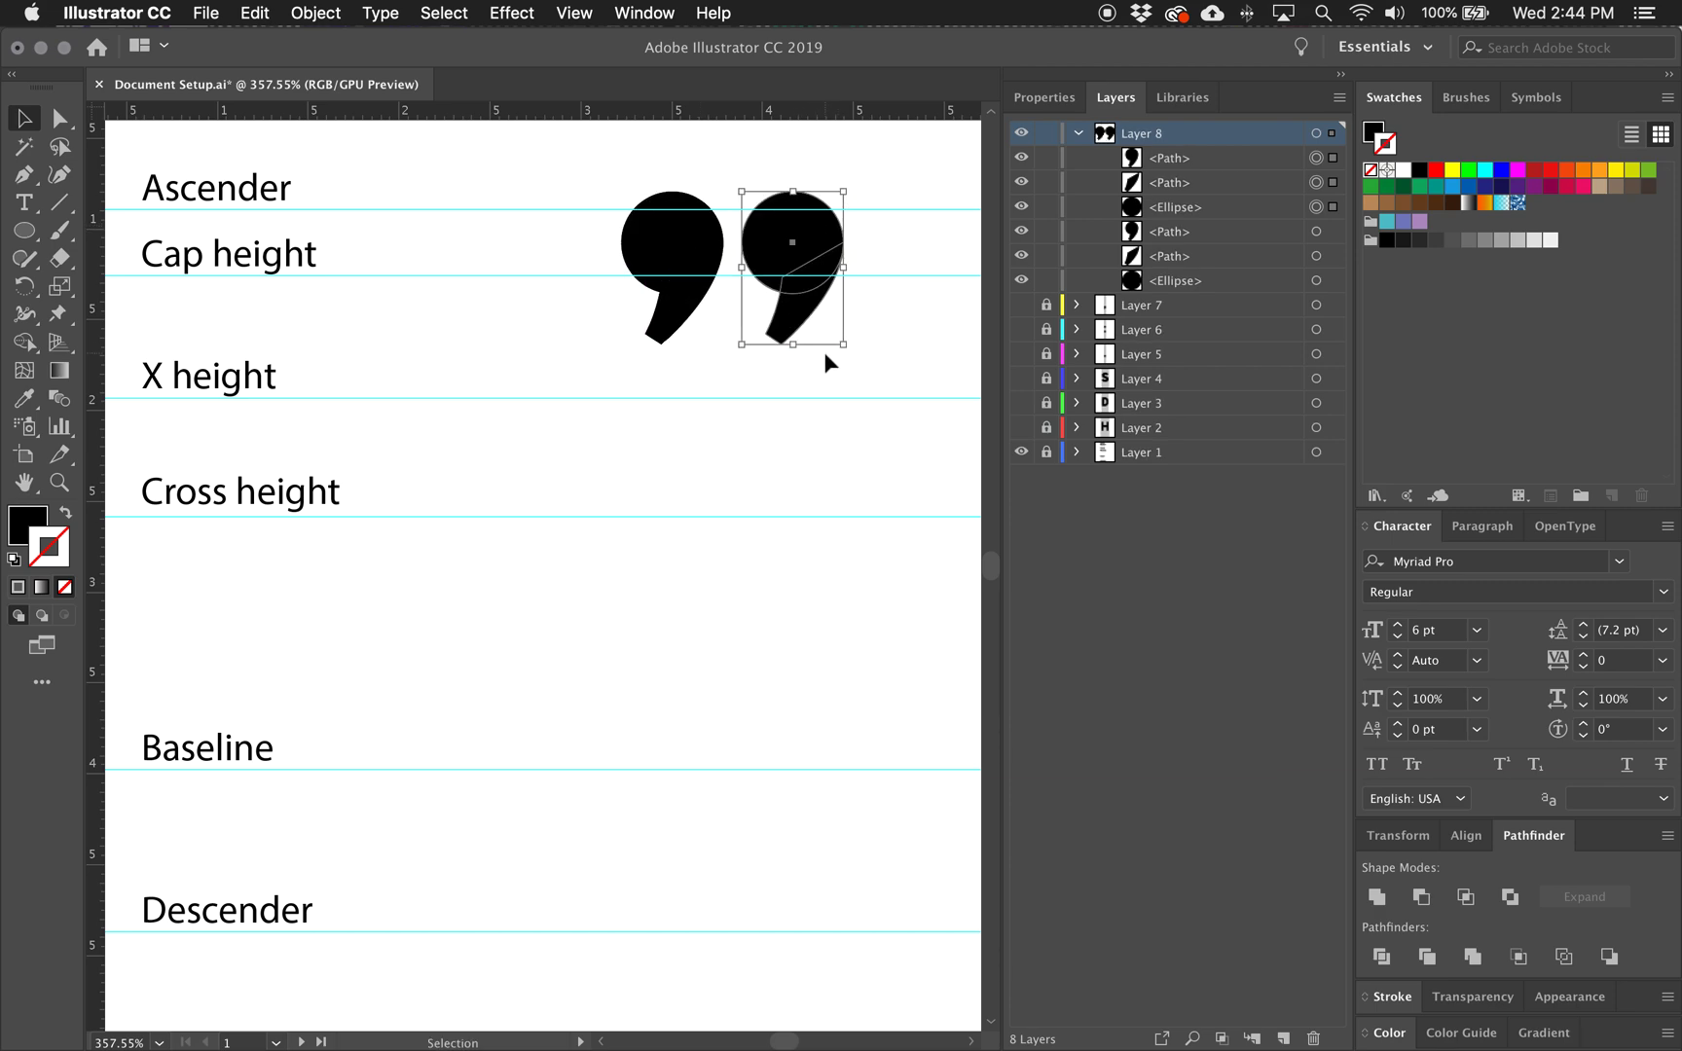
key("Left")
key("Left")
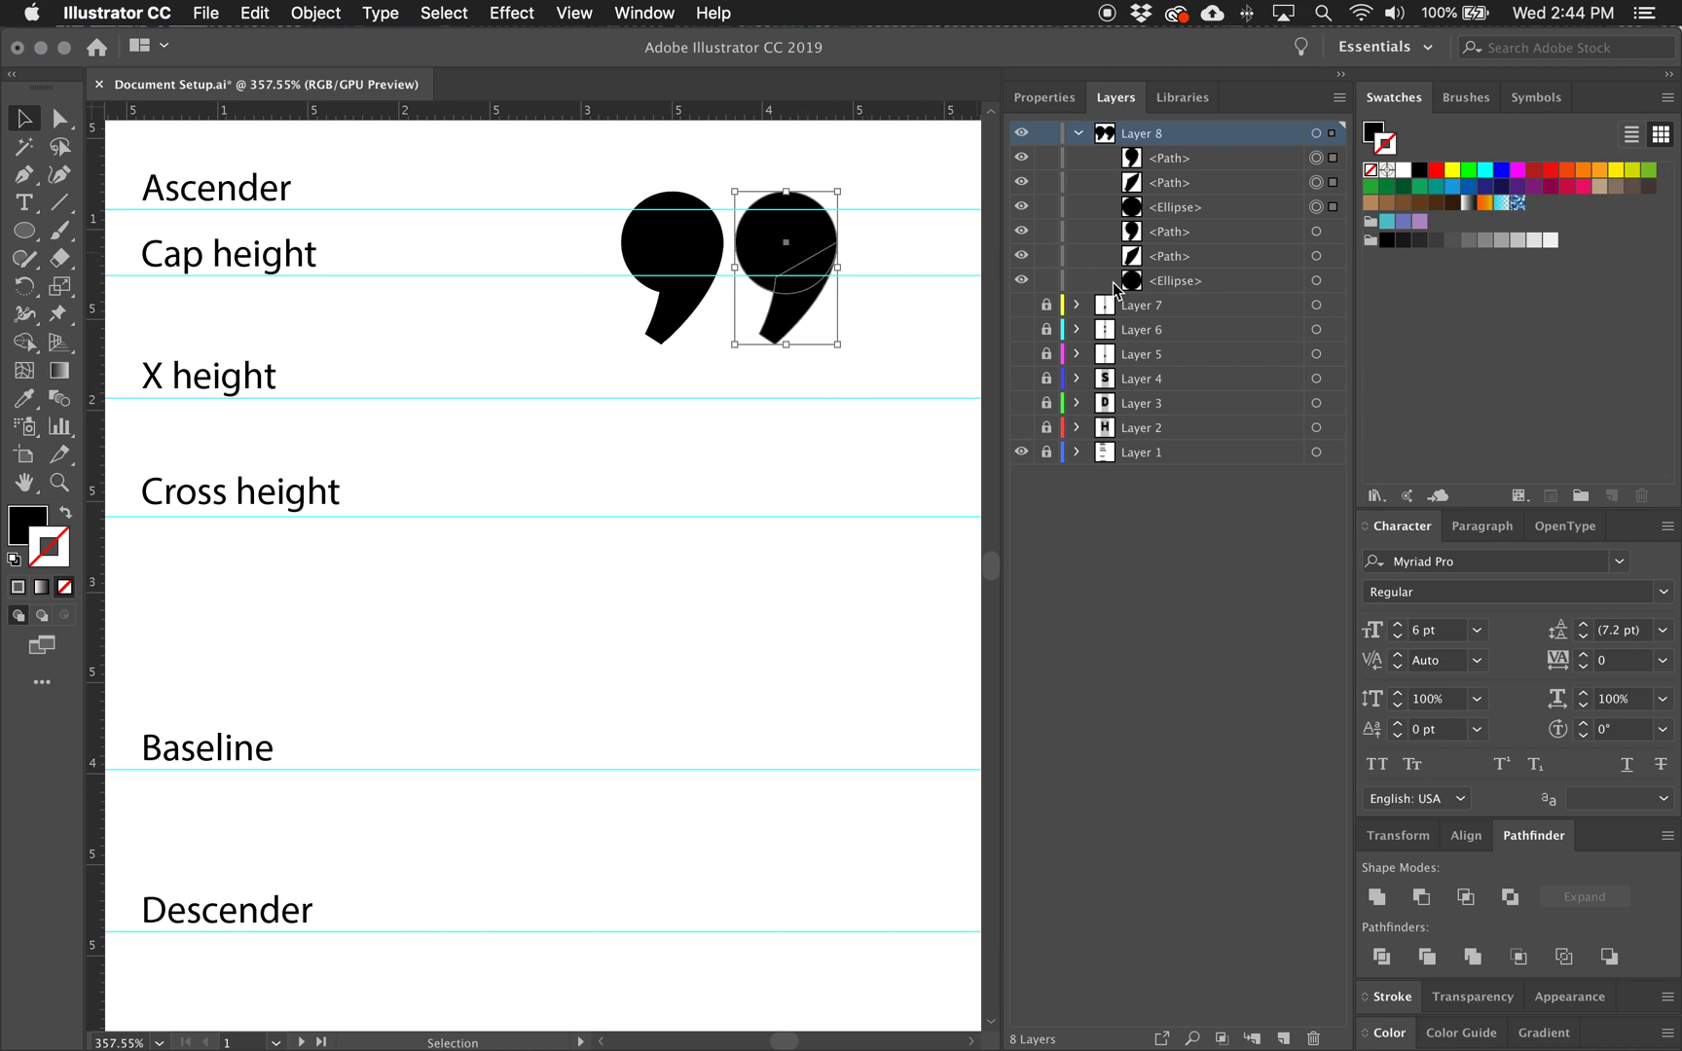
Expand, show and unlock Layer 7, keeping its gray rectangle visible
left_click(1021, 306)
left_click(1021, 306)
left_click(1076, 306)
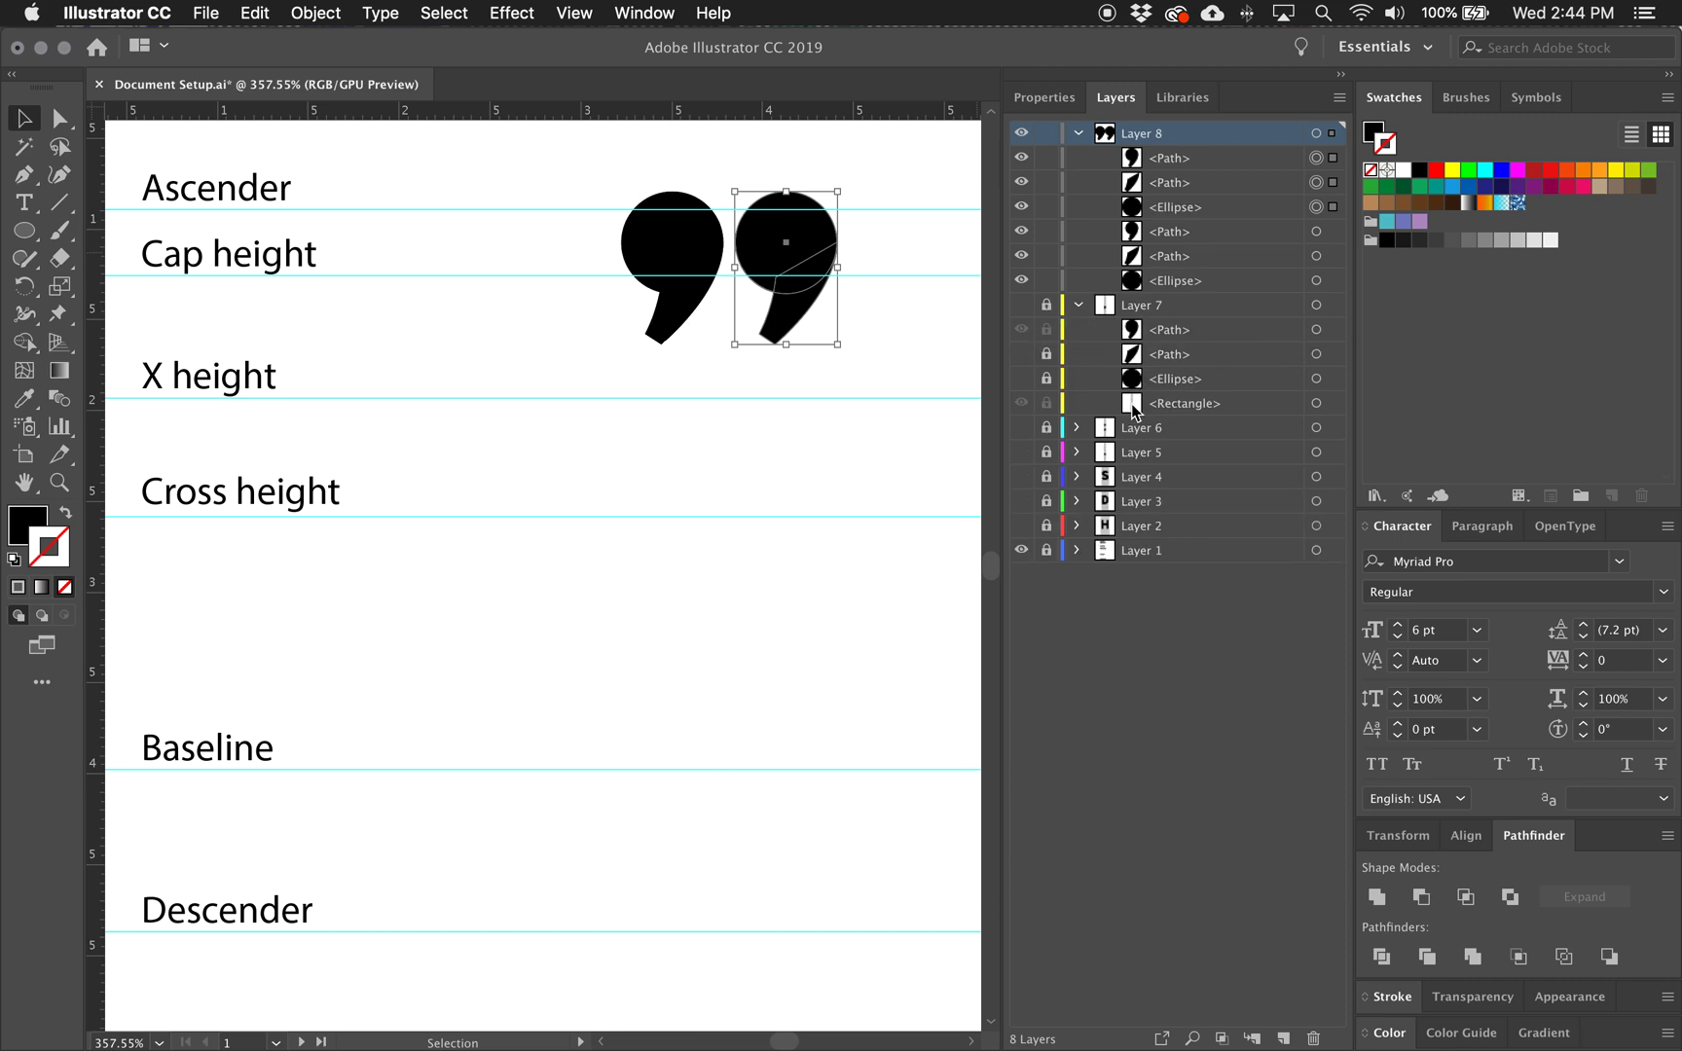
left_click(1021, 306)
left_click(1329, 407)
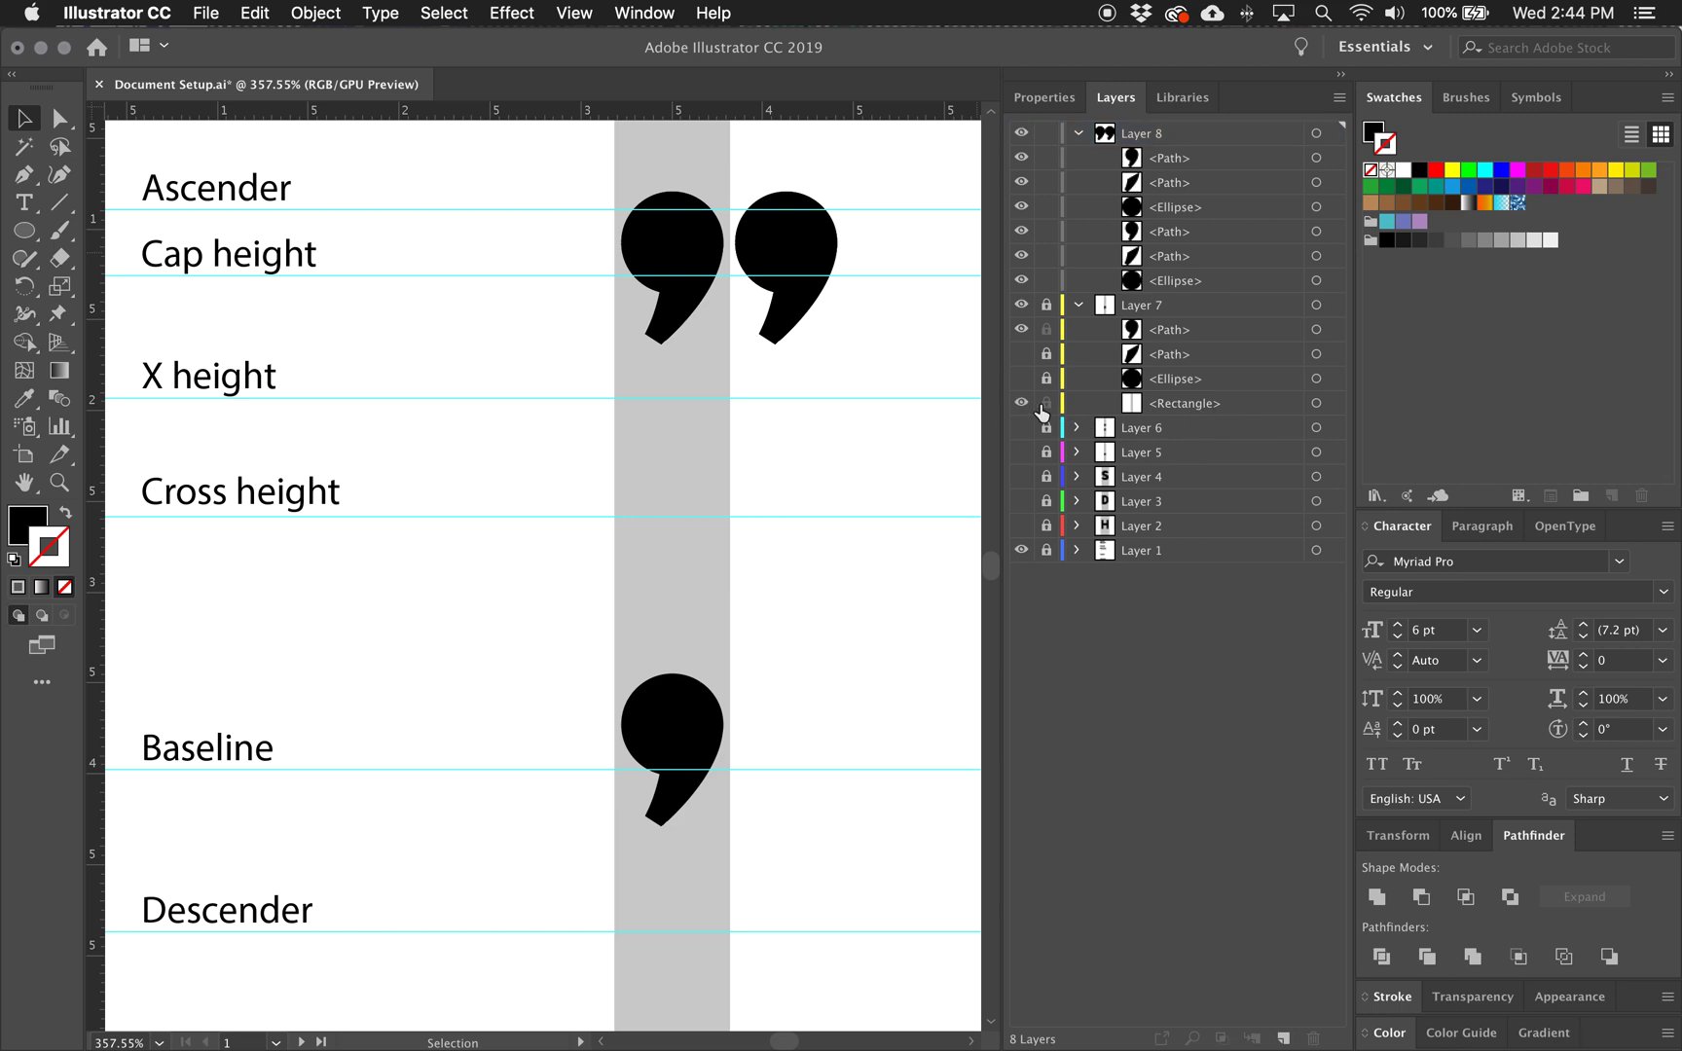
left_click(1047, 303)
left_click(1022, 403)
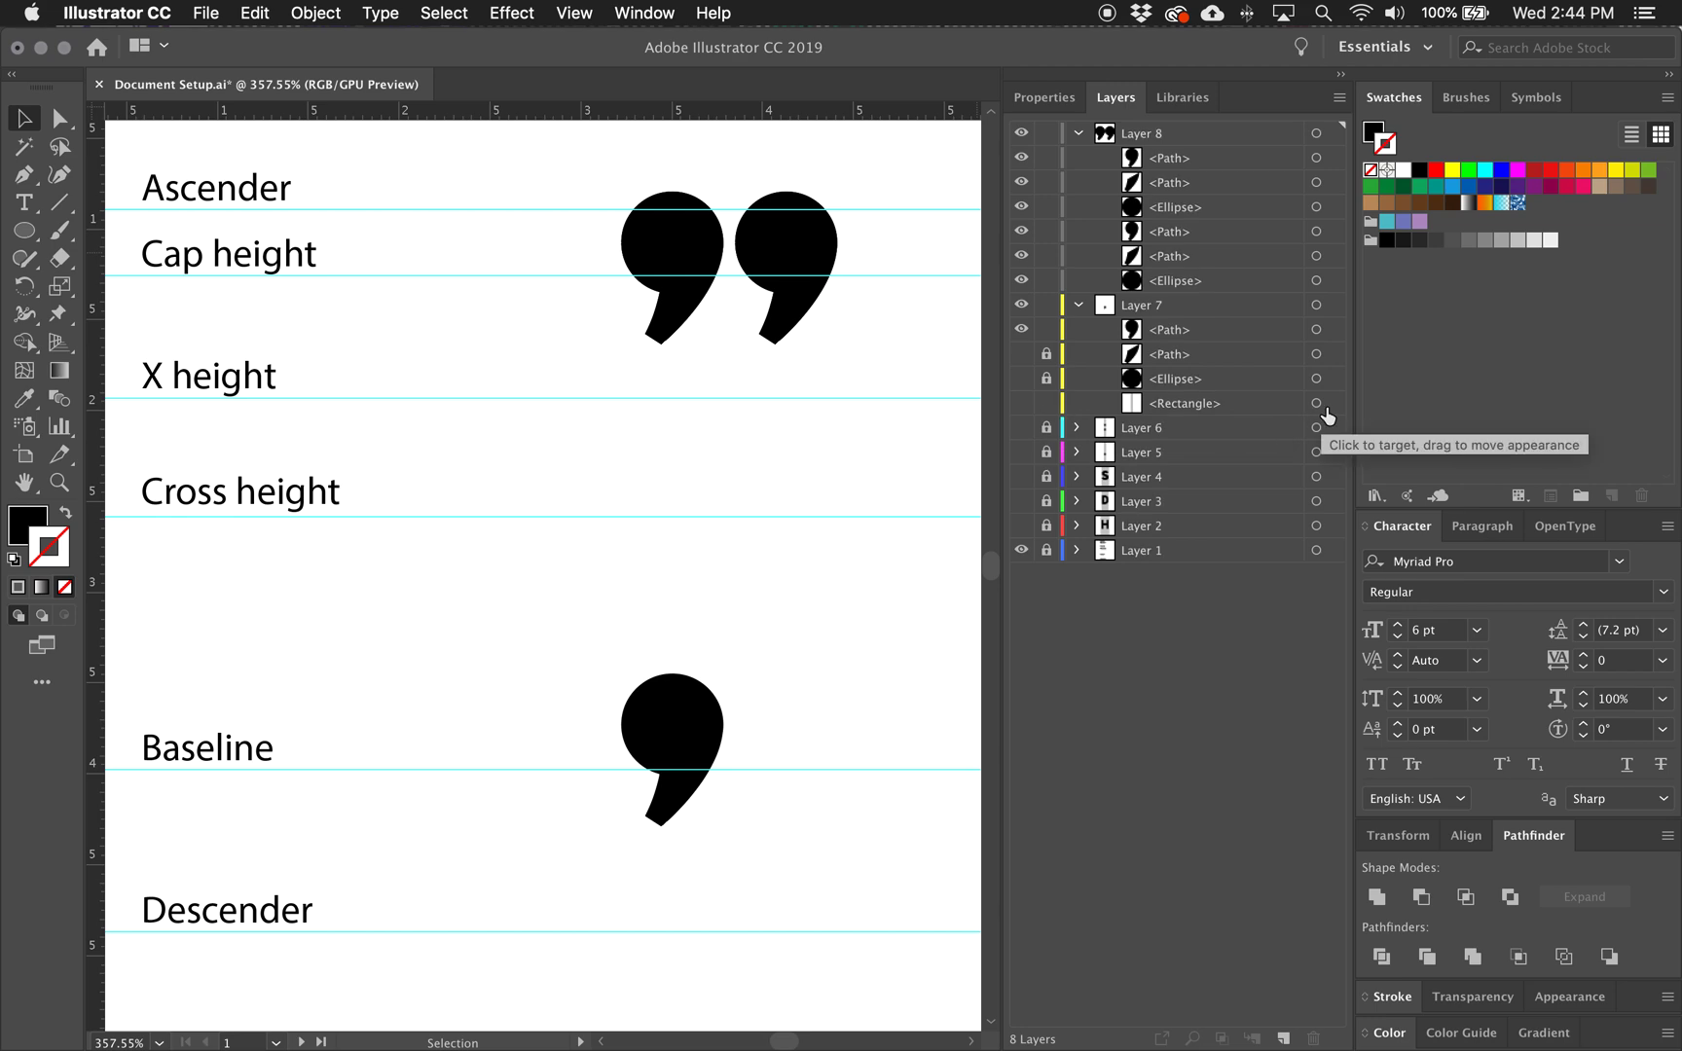
left_click(1178, 409)
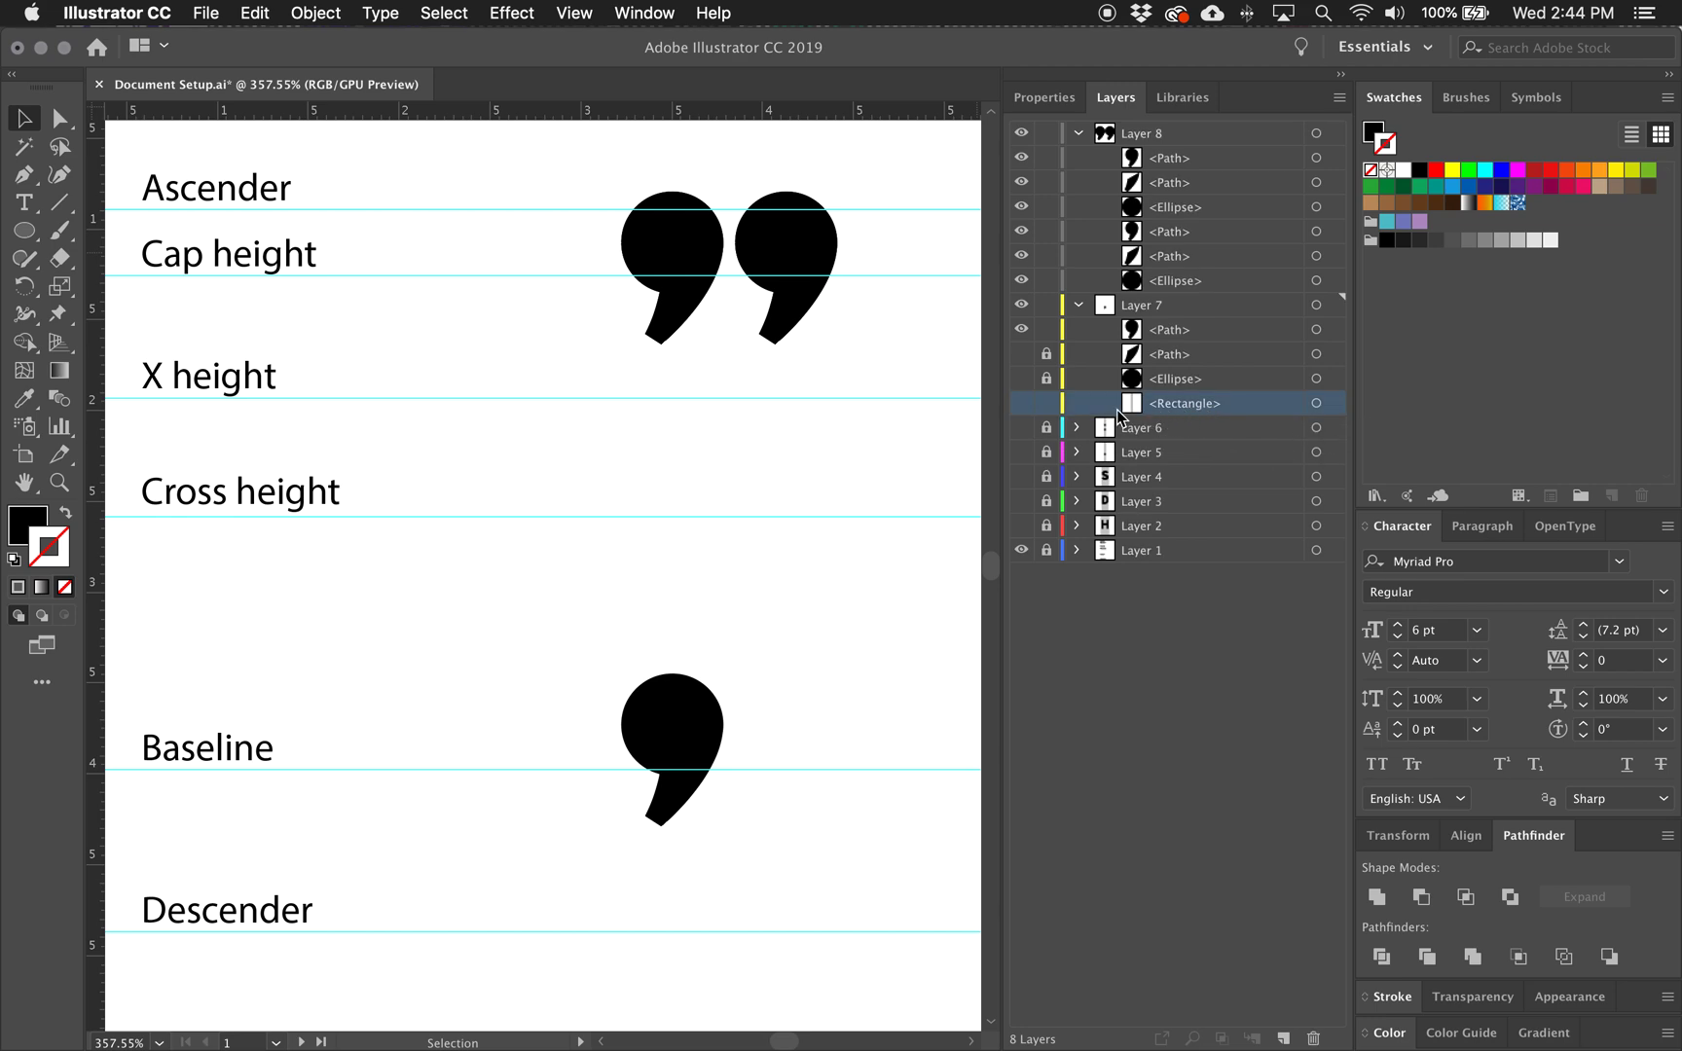
left_click(1021, 405)
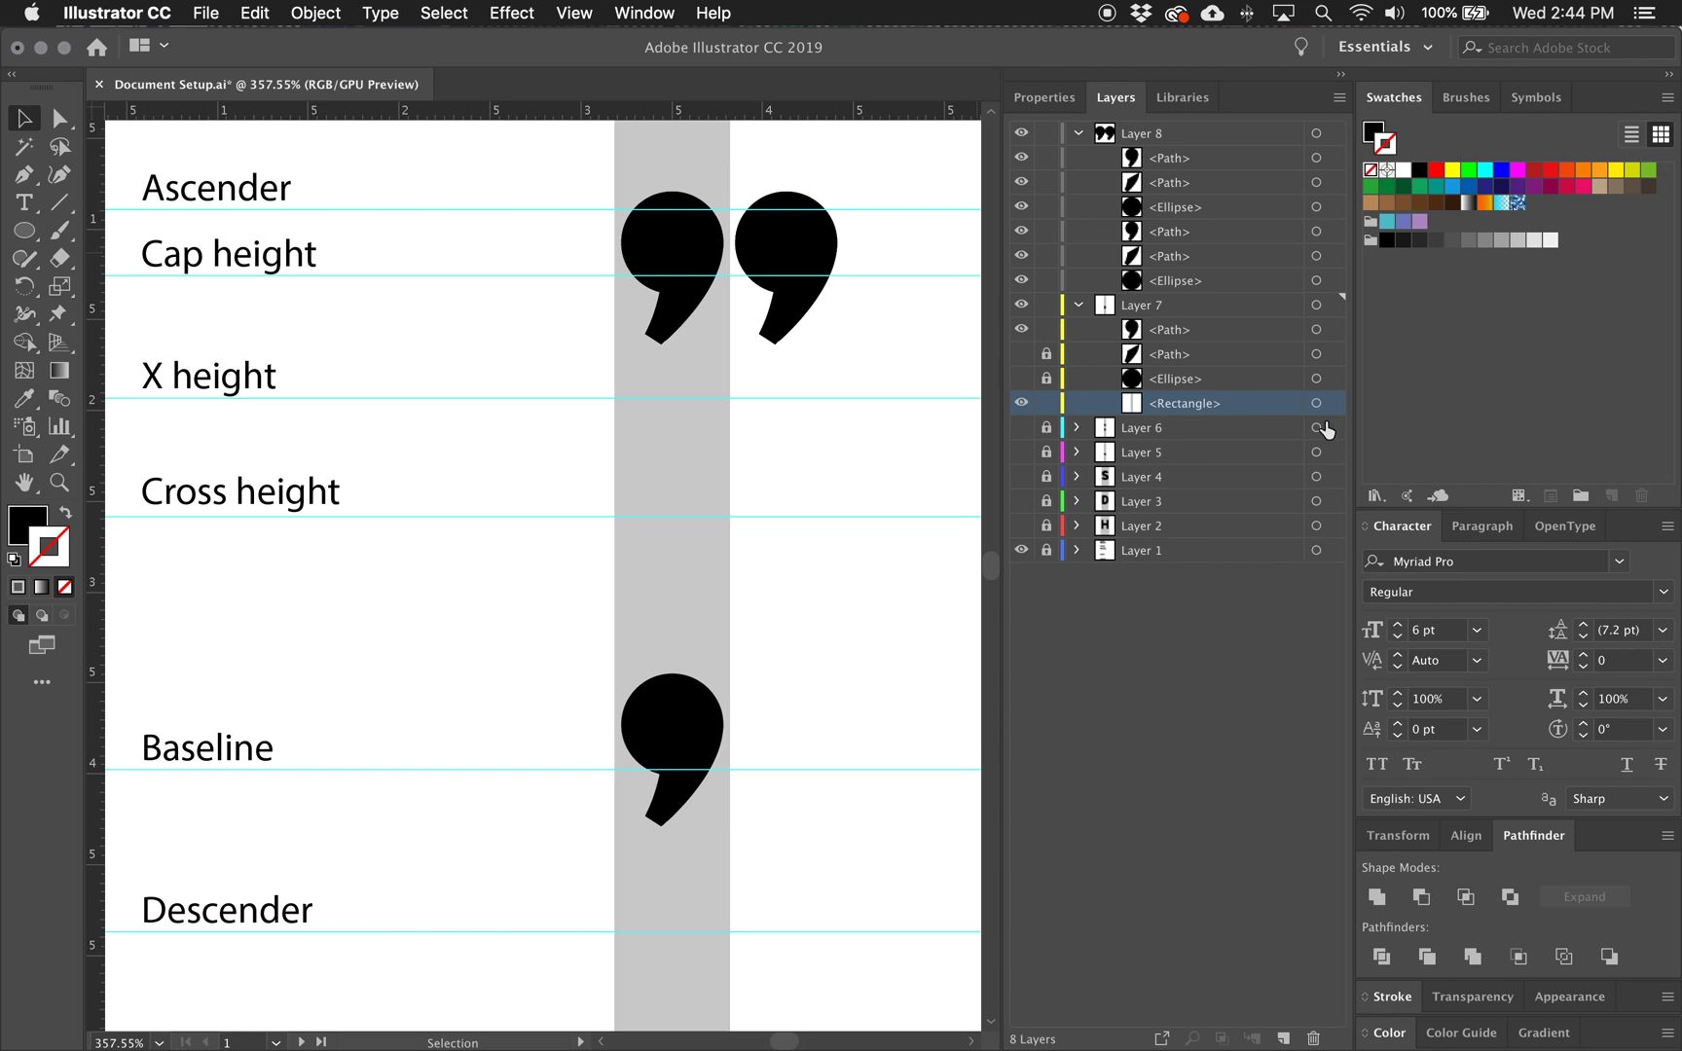
left_click(1163, 136)
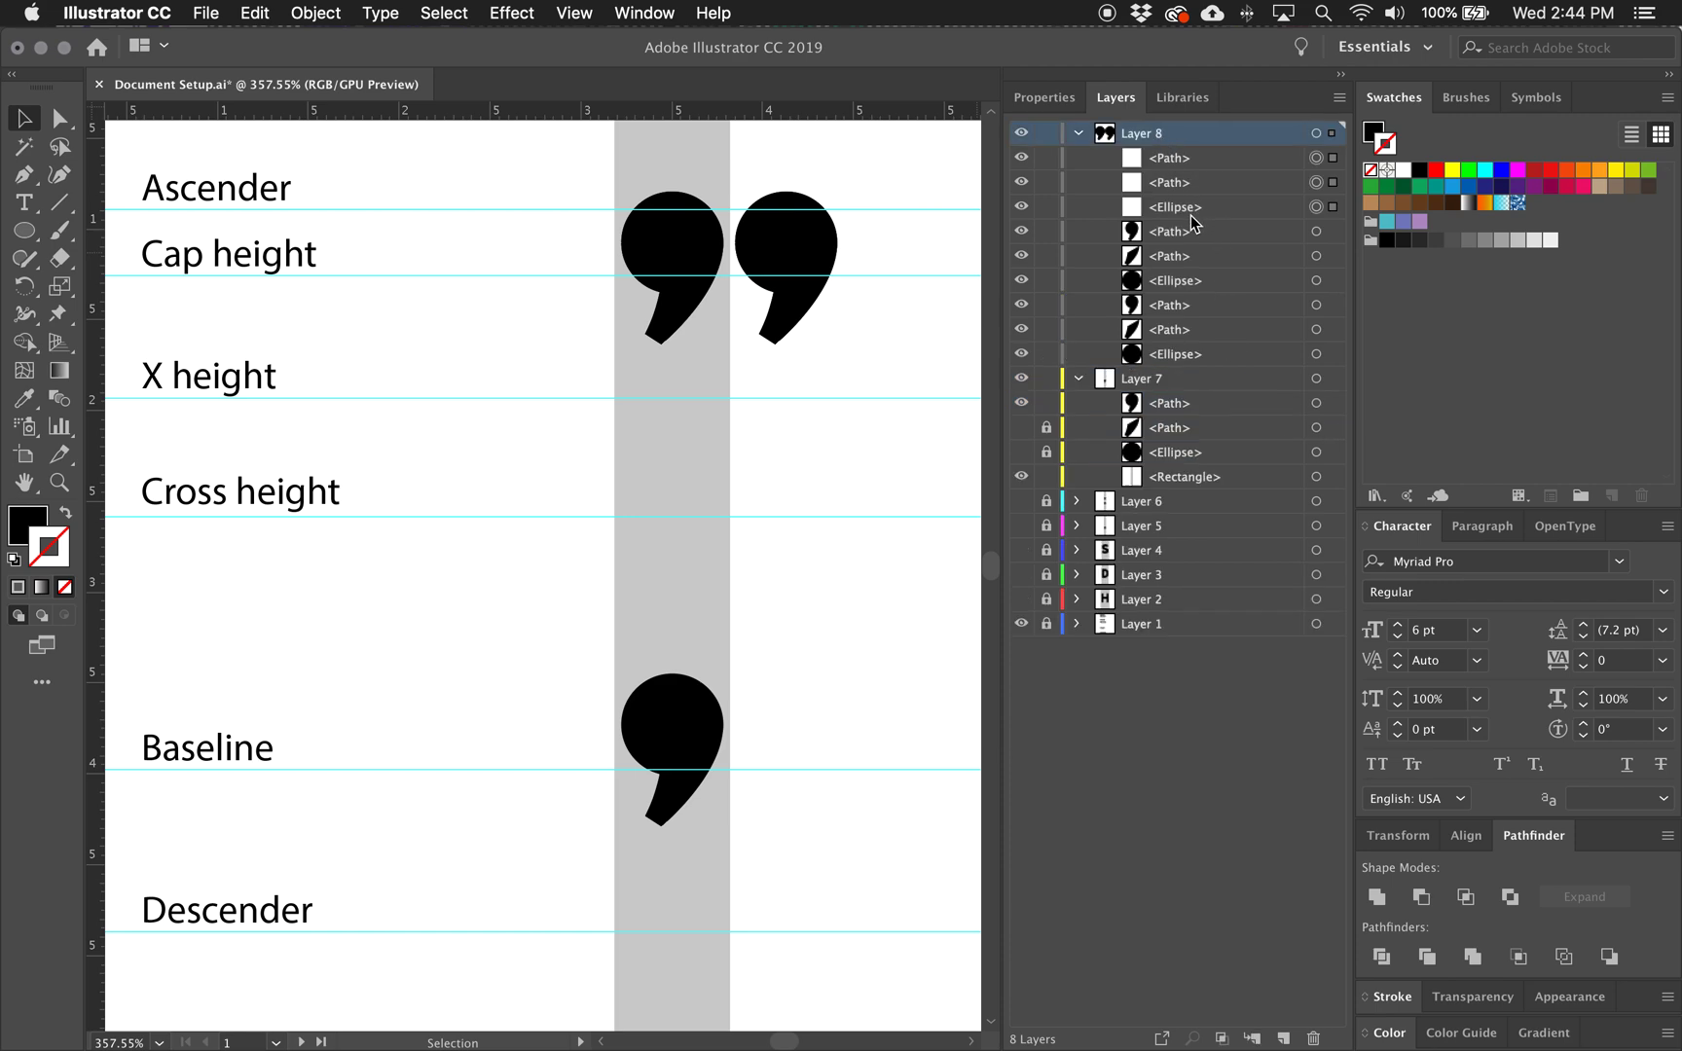
key("super+v")
key("super+z")
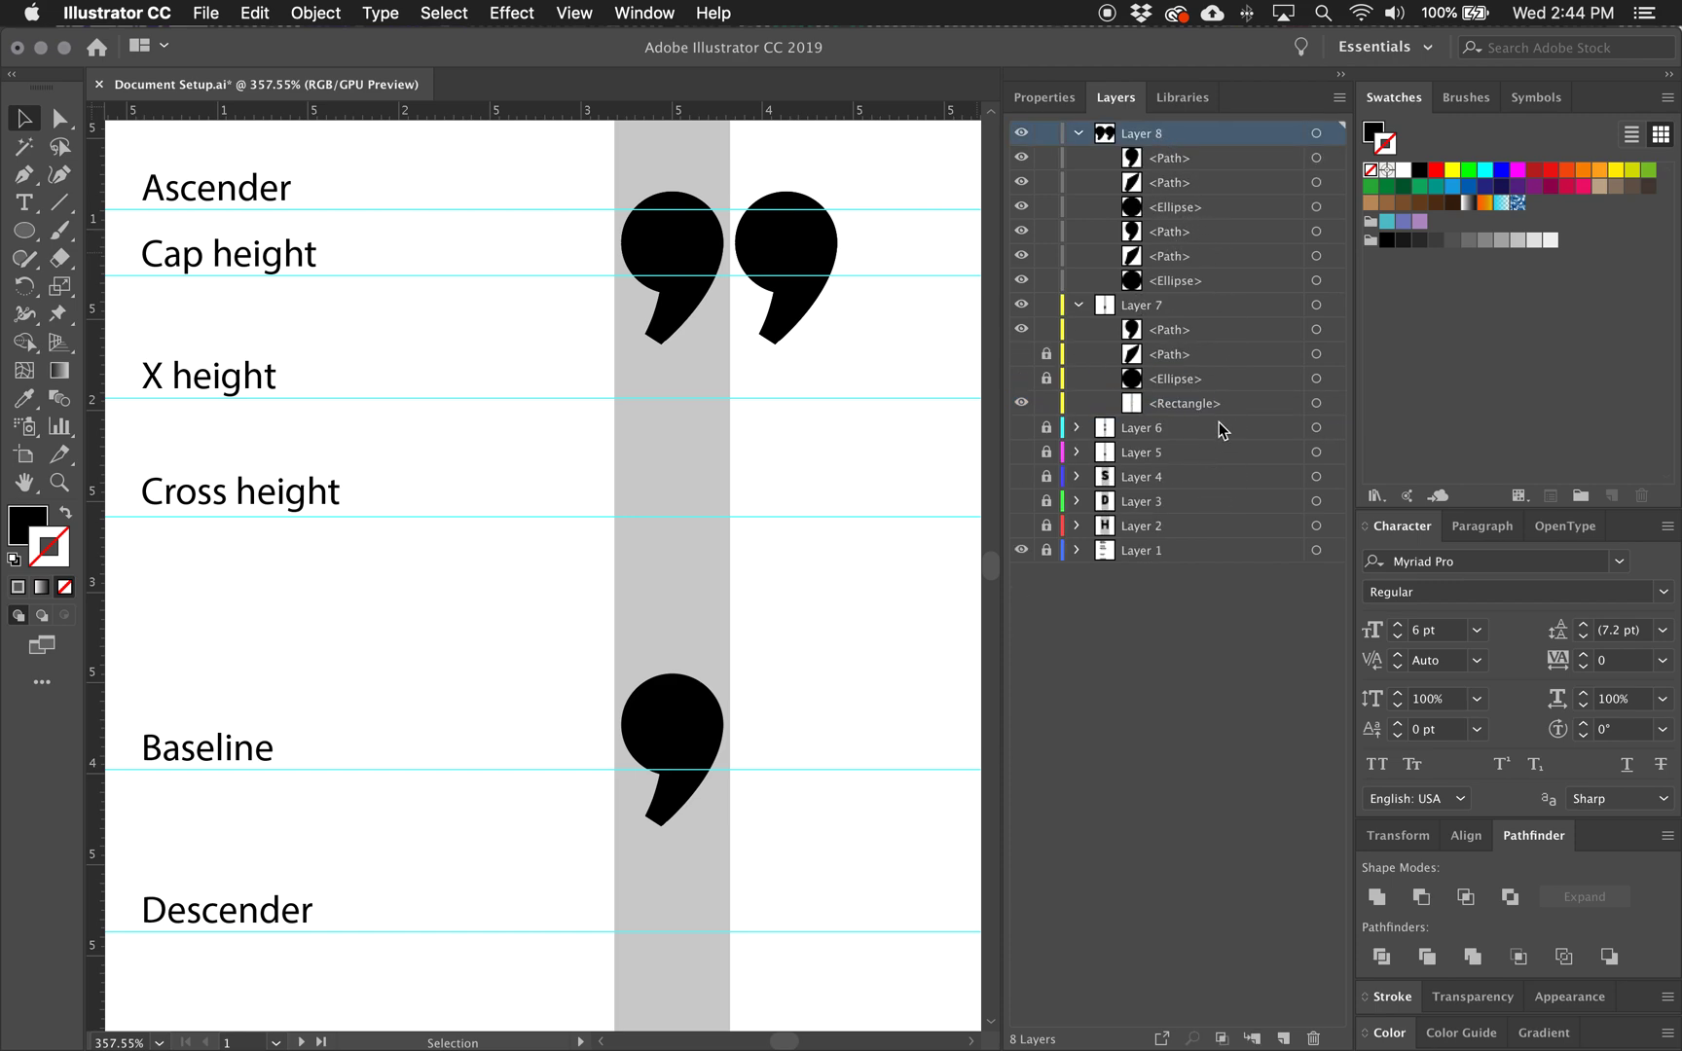
Duplicate Layer 7's gray rectangle in place and move the copy to the bottom of Layer 8's stack
left_click(1318, 405)
key("super+c")
key("super+f")
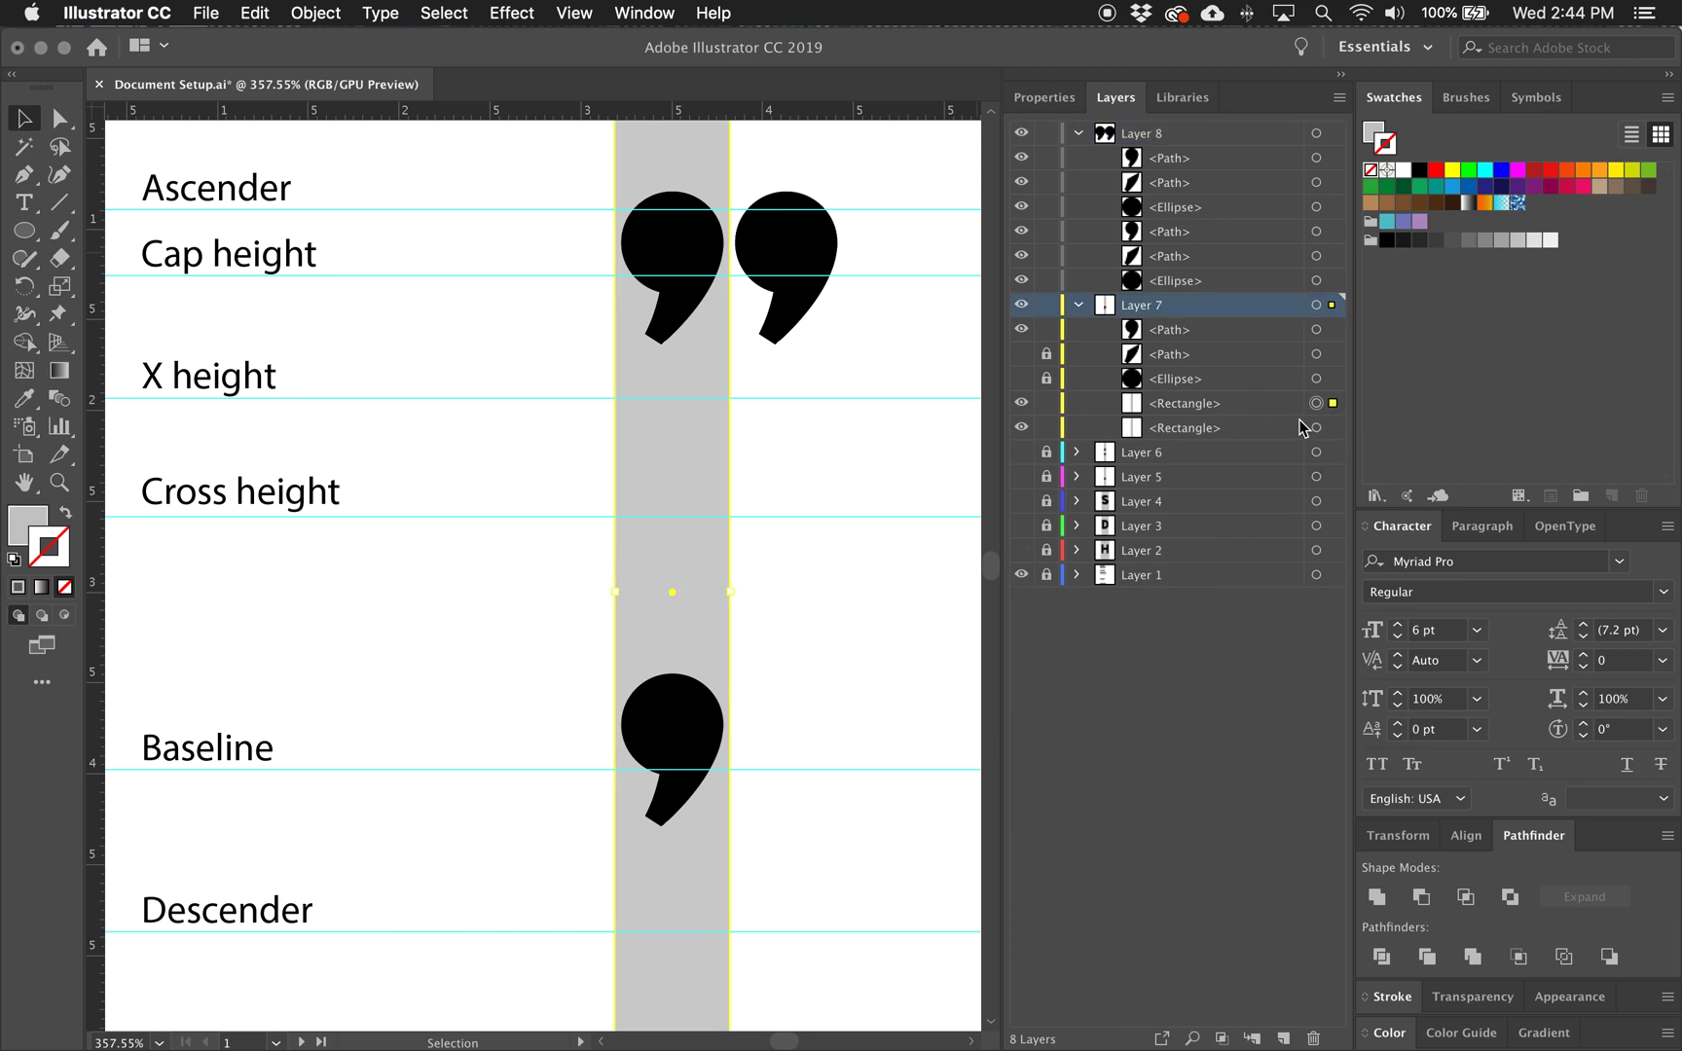
left_click_drag(1195, 405, 1186, 292)
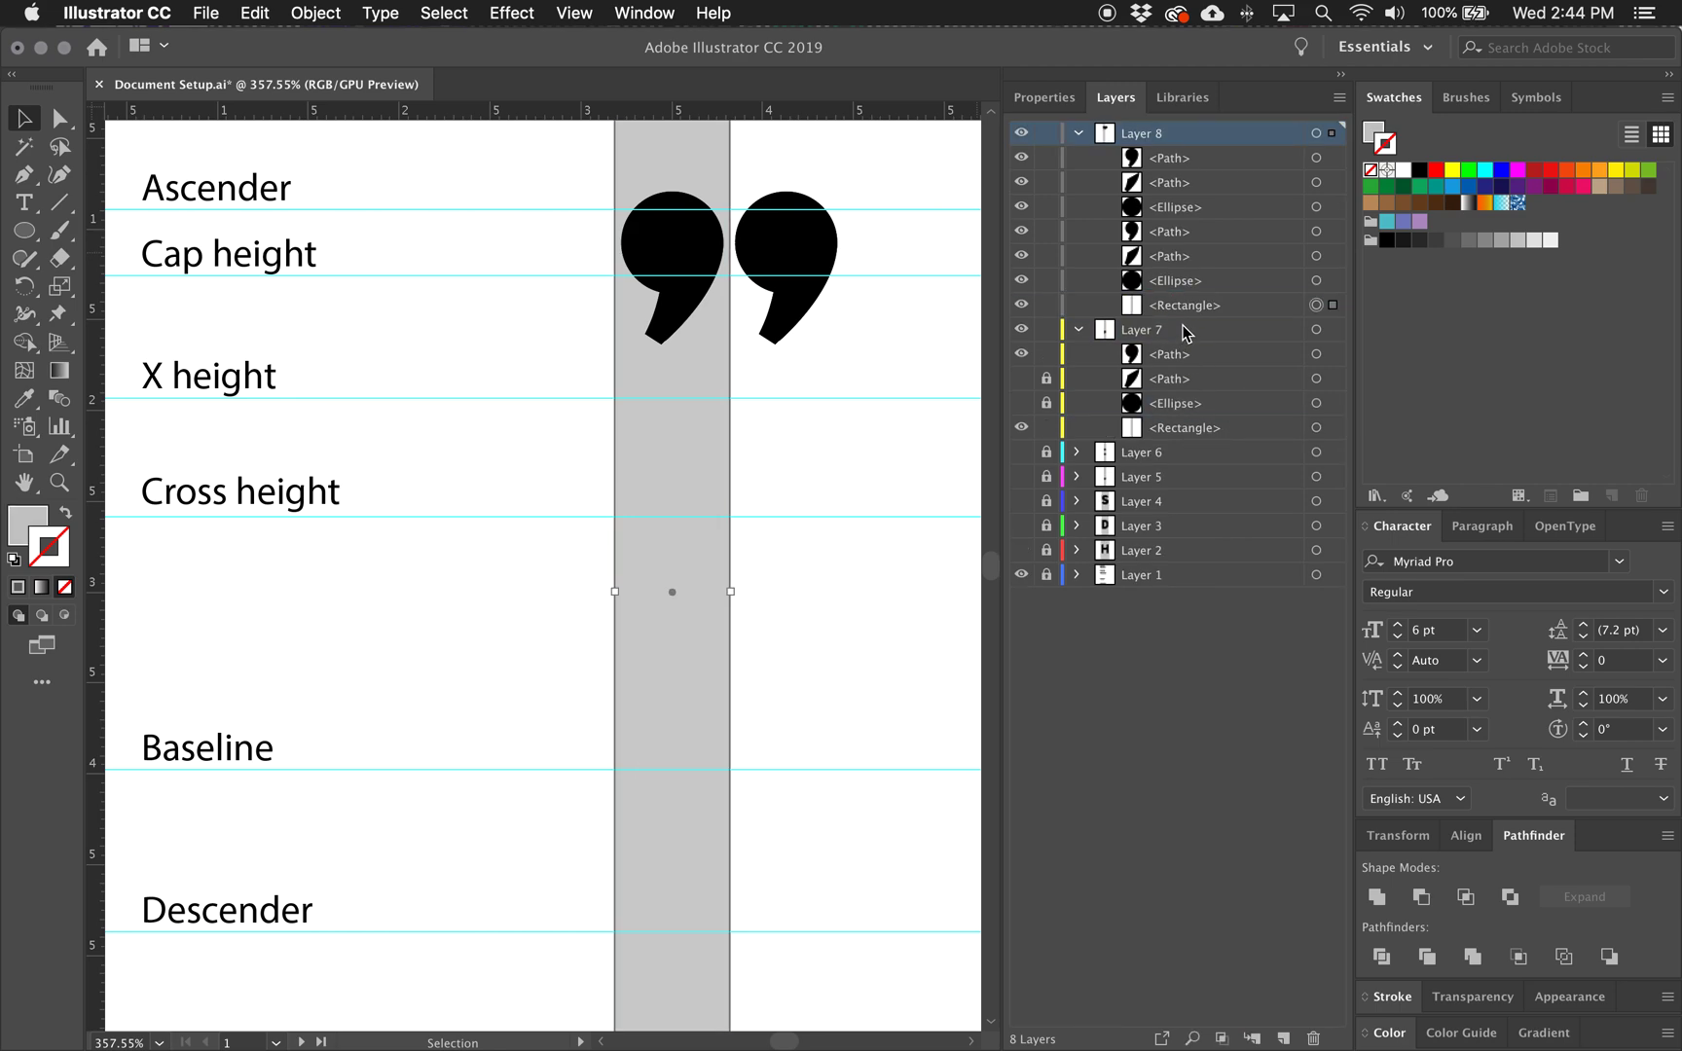
Hide and lock Layer 7 and collapse its contents
left_click(1021, 427)
left_click(1046, 427)
left_click(1021, 427)
left_click(1022, 329)
left_click(1078, 331)
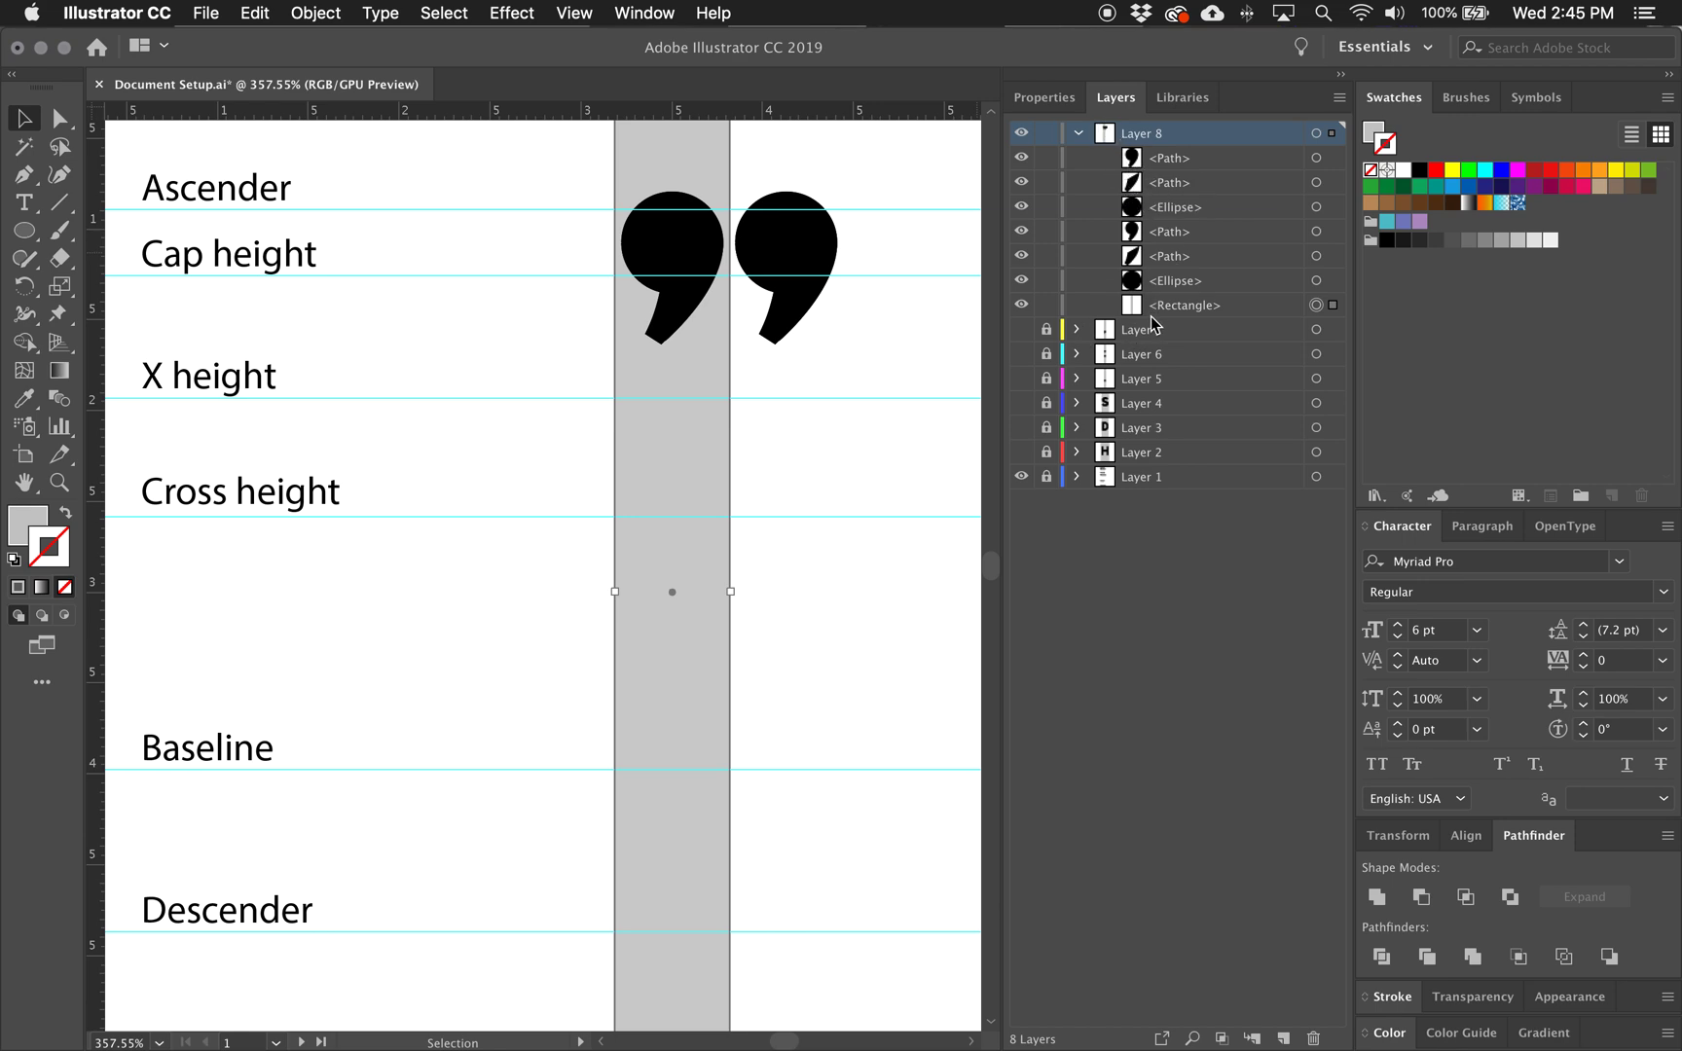
Widen Layer 8's gray rectangle rightward to about 1.28 cm so it spans both quotation mark shapes
left_click(1239, 309)
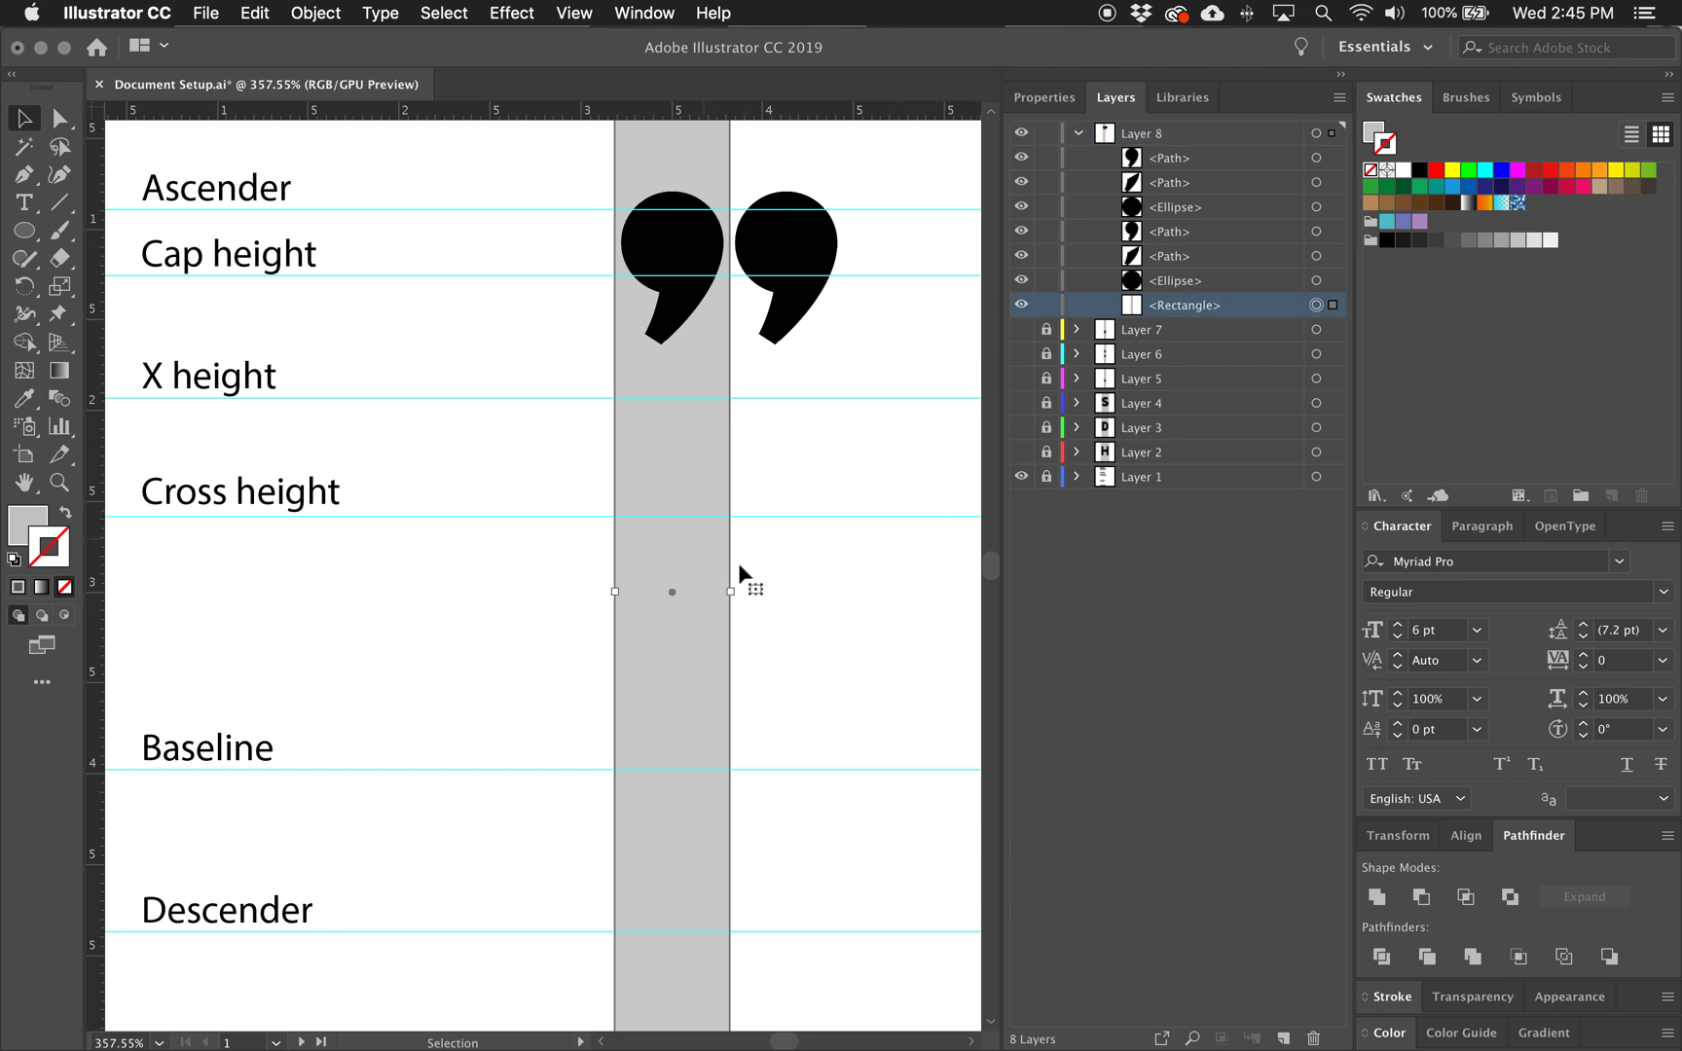
left_click_drag(730, 591, 850, 577)
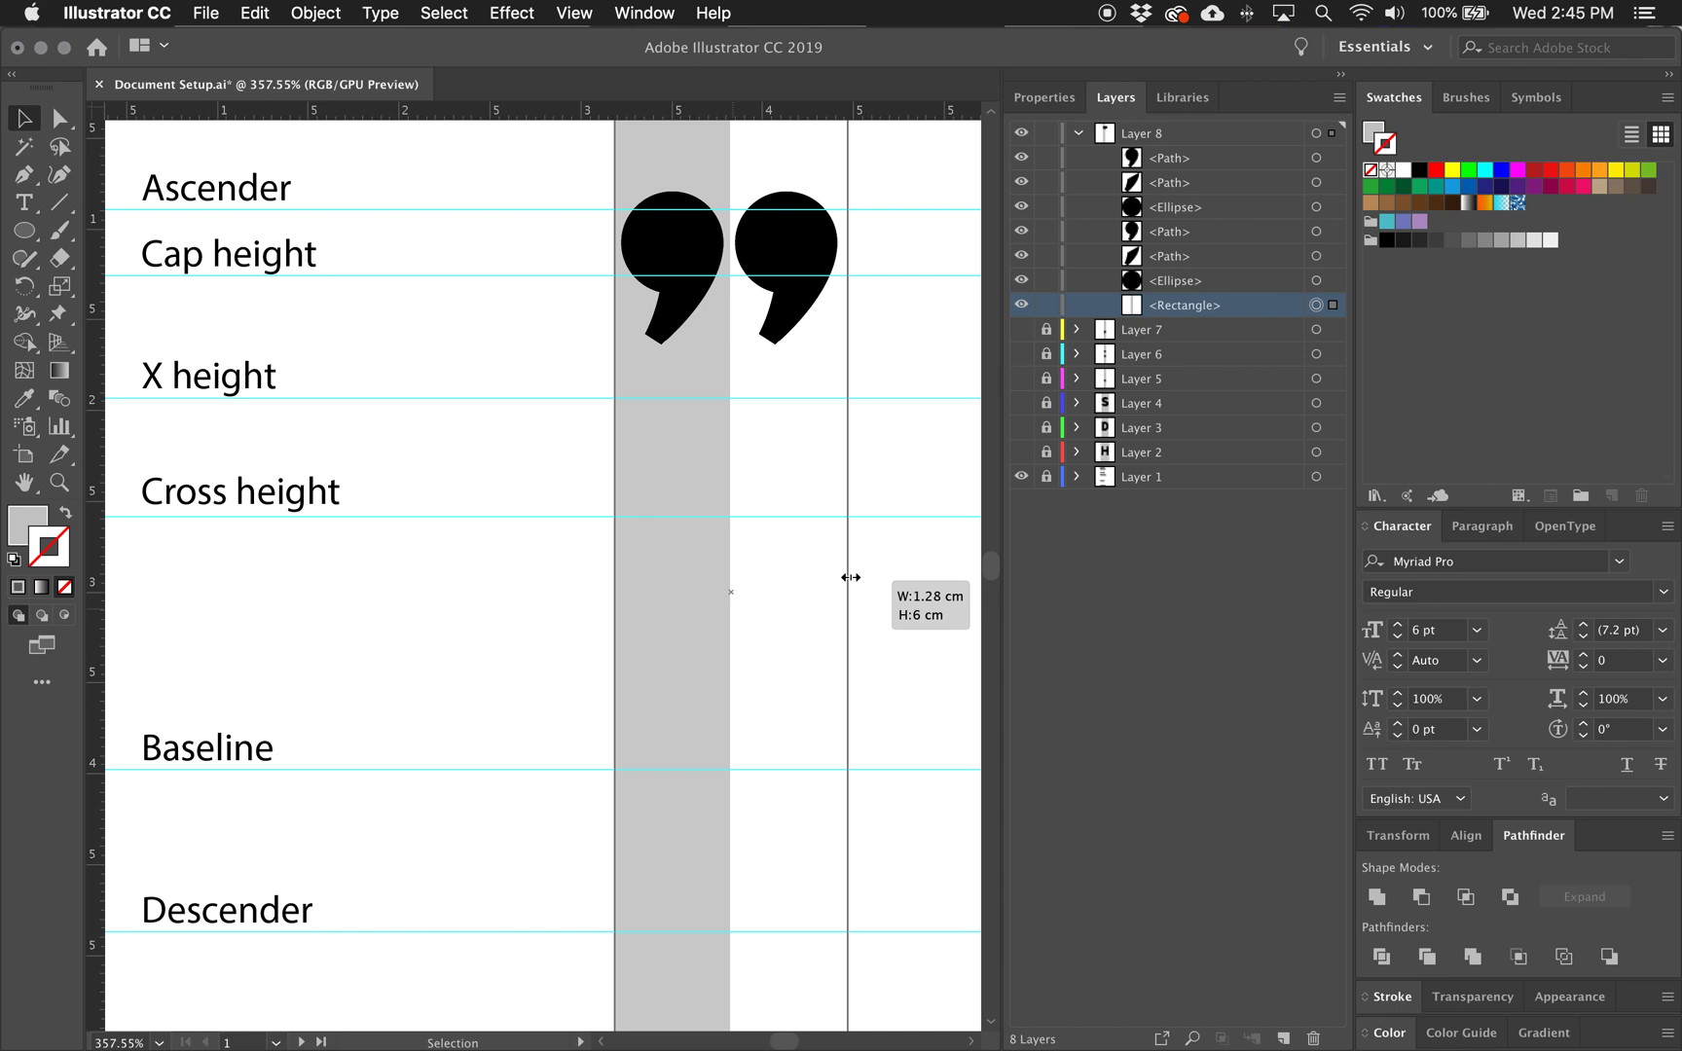
left_click_drag(850, 577, 849, 576)
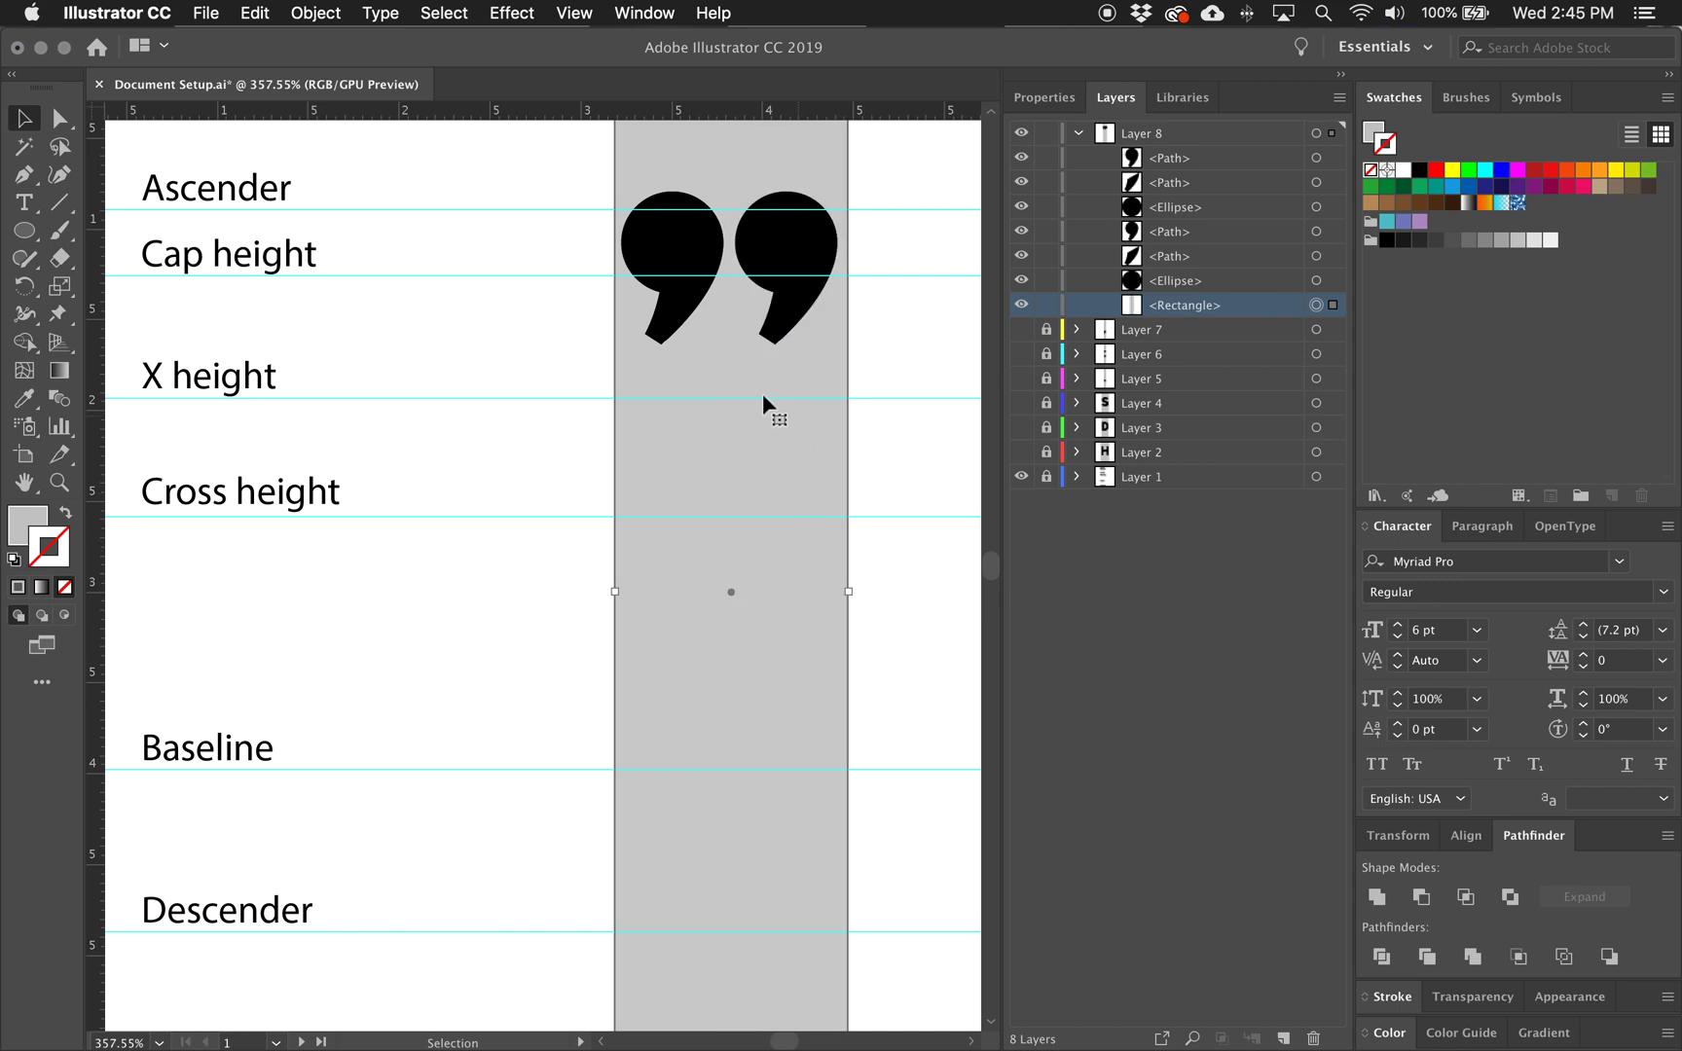
left_click(1463, 835)
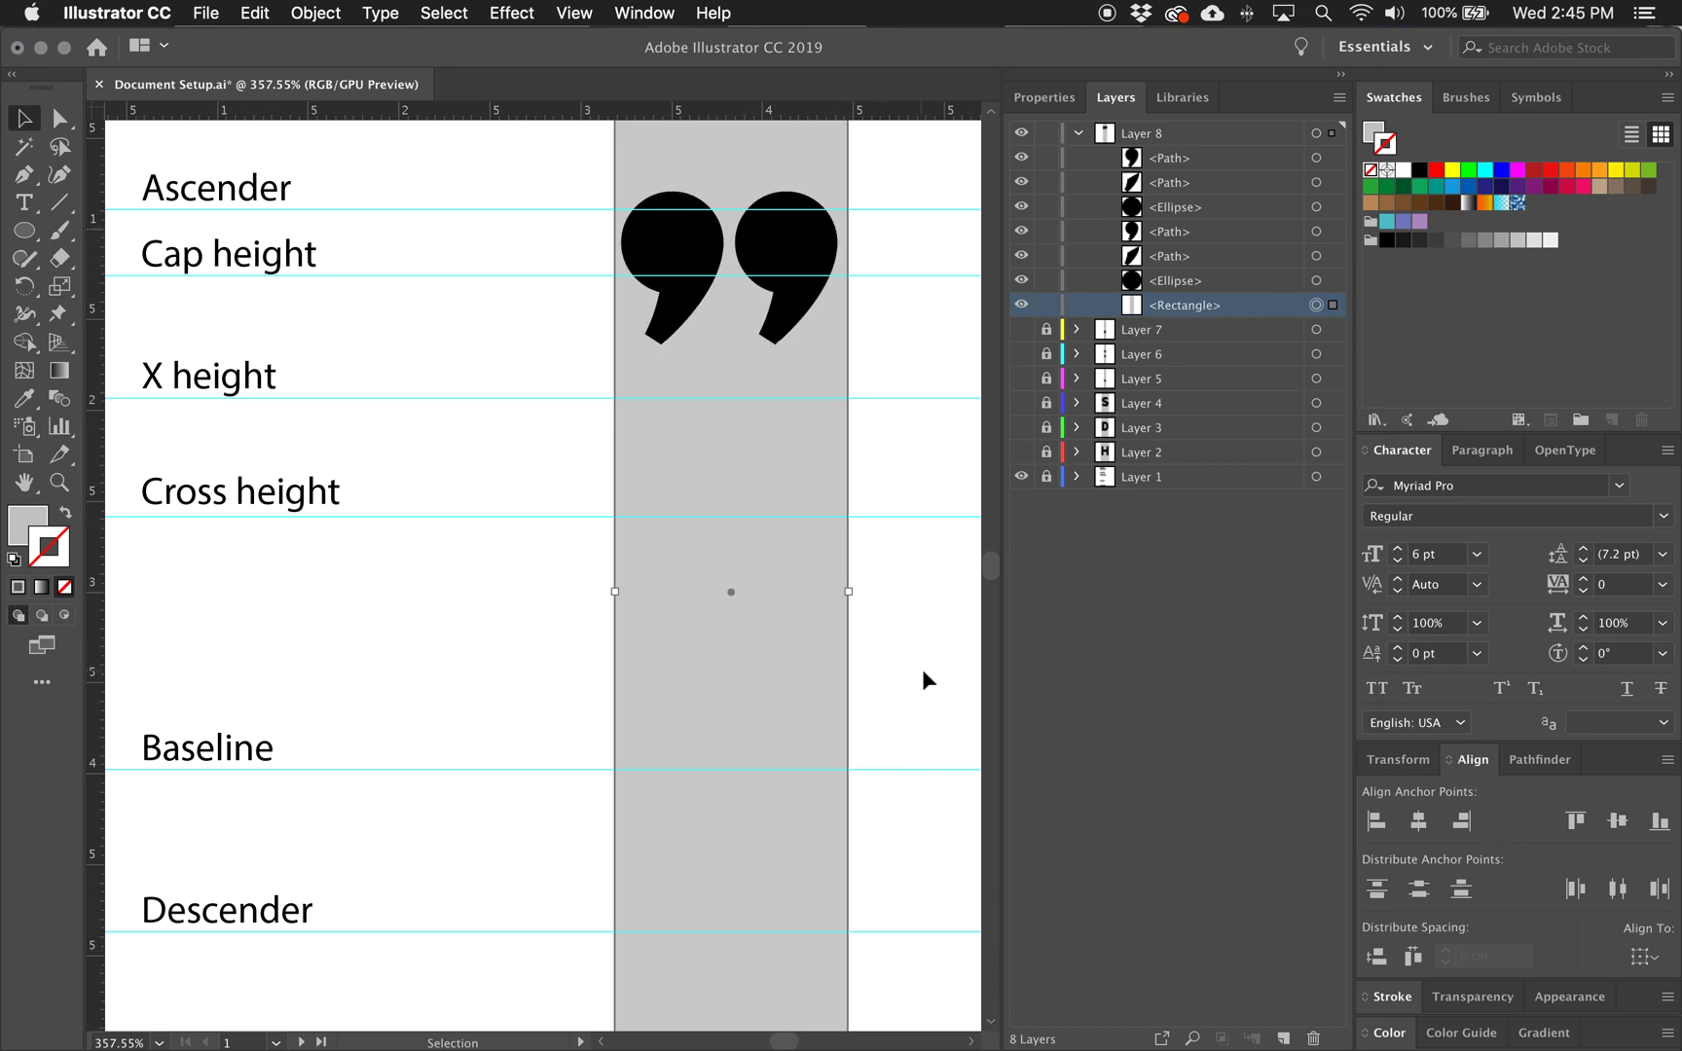
left_click_drag(805, 263, 889, 233)
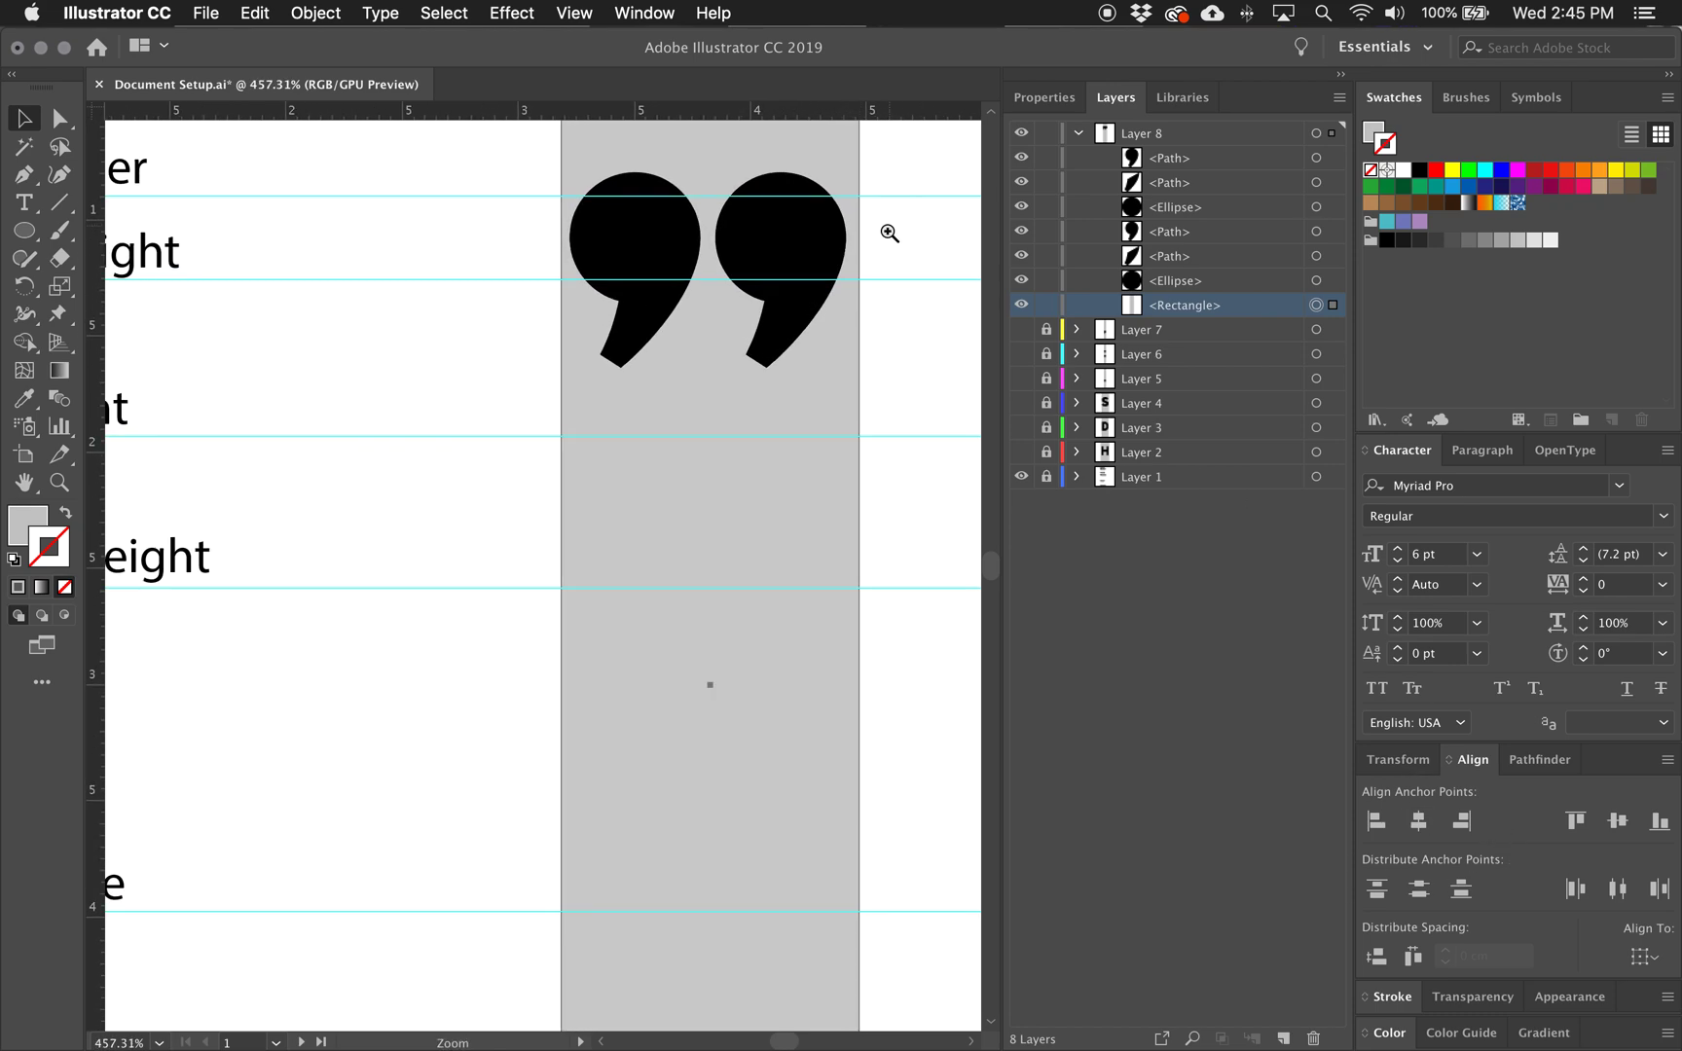
mouse_move(861, 683)
left_mouse_down()
mouse_move(879, 680)
mouse_move(857, 681)
left_mouse_up()
scroll(793, 589, "down", 4)
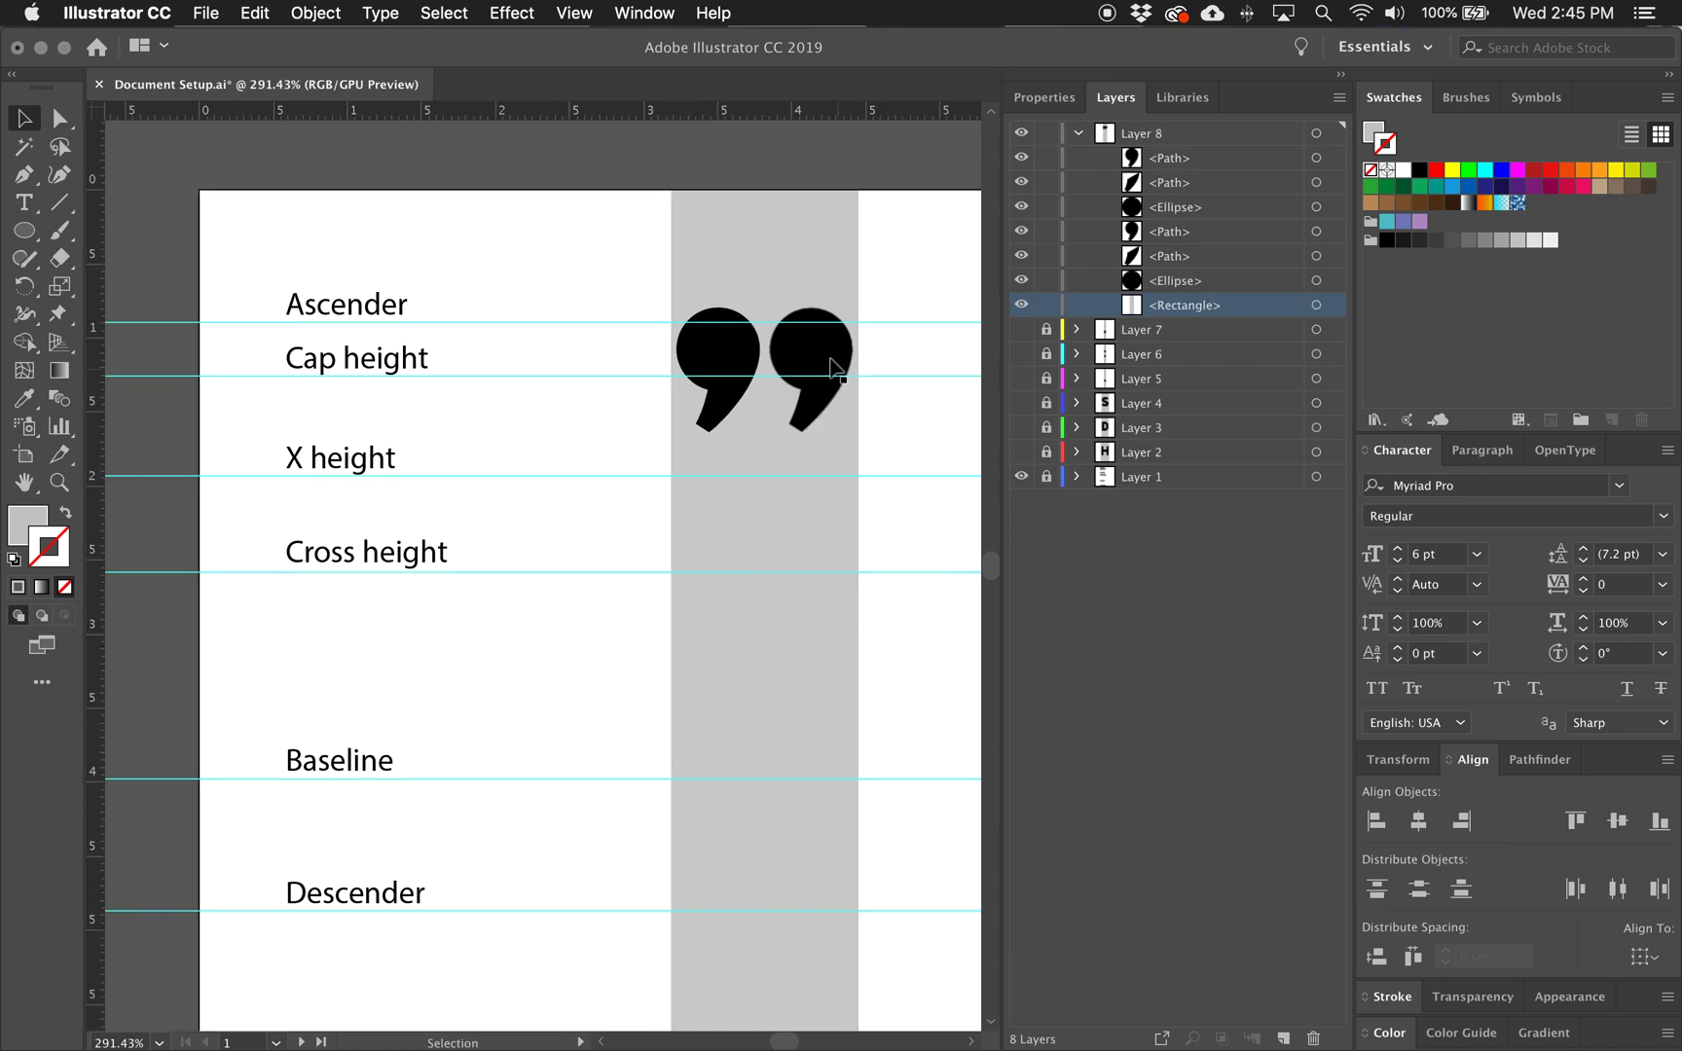
left_click(835, 708)
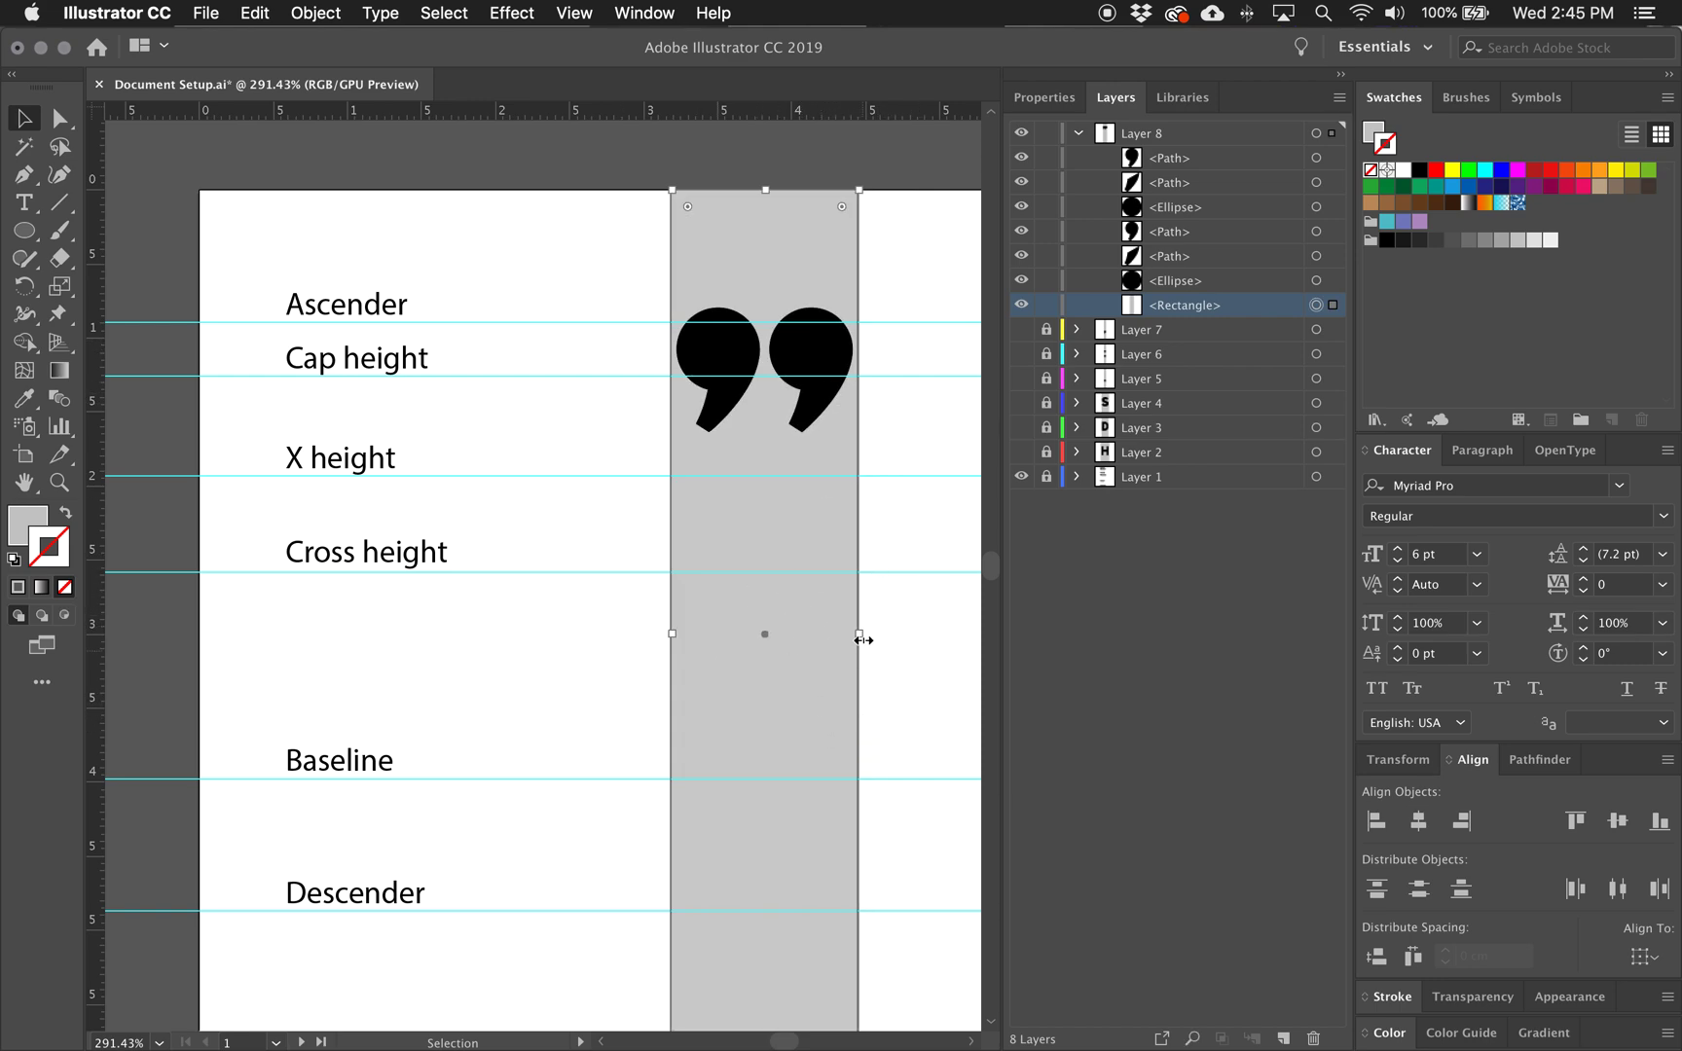
left_click_drag(860, 637, 826, 633)
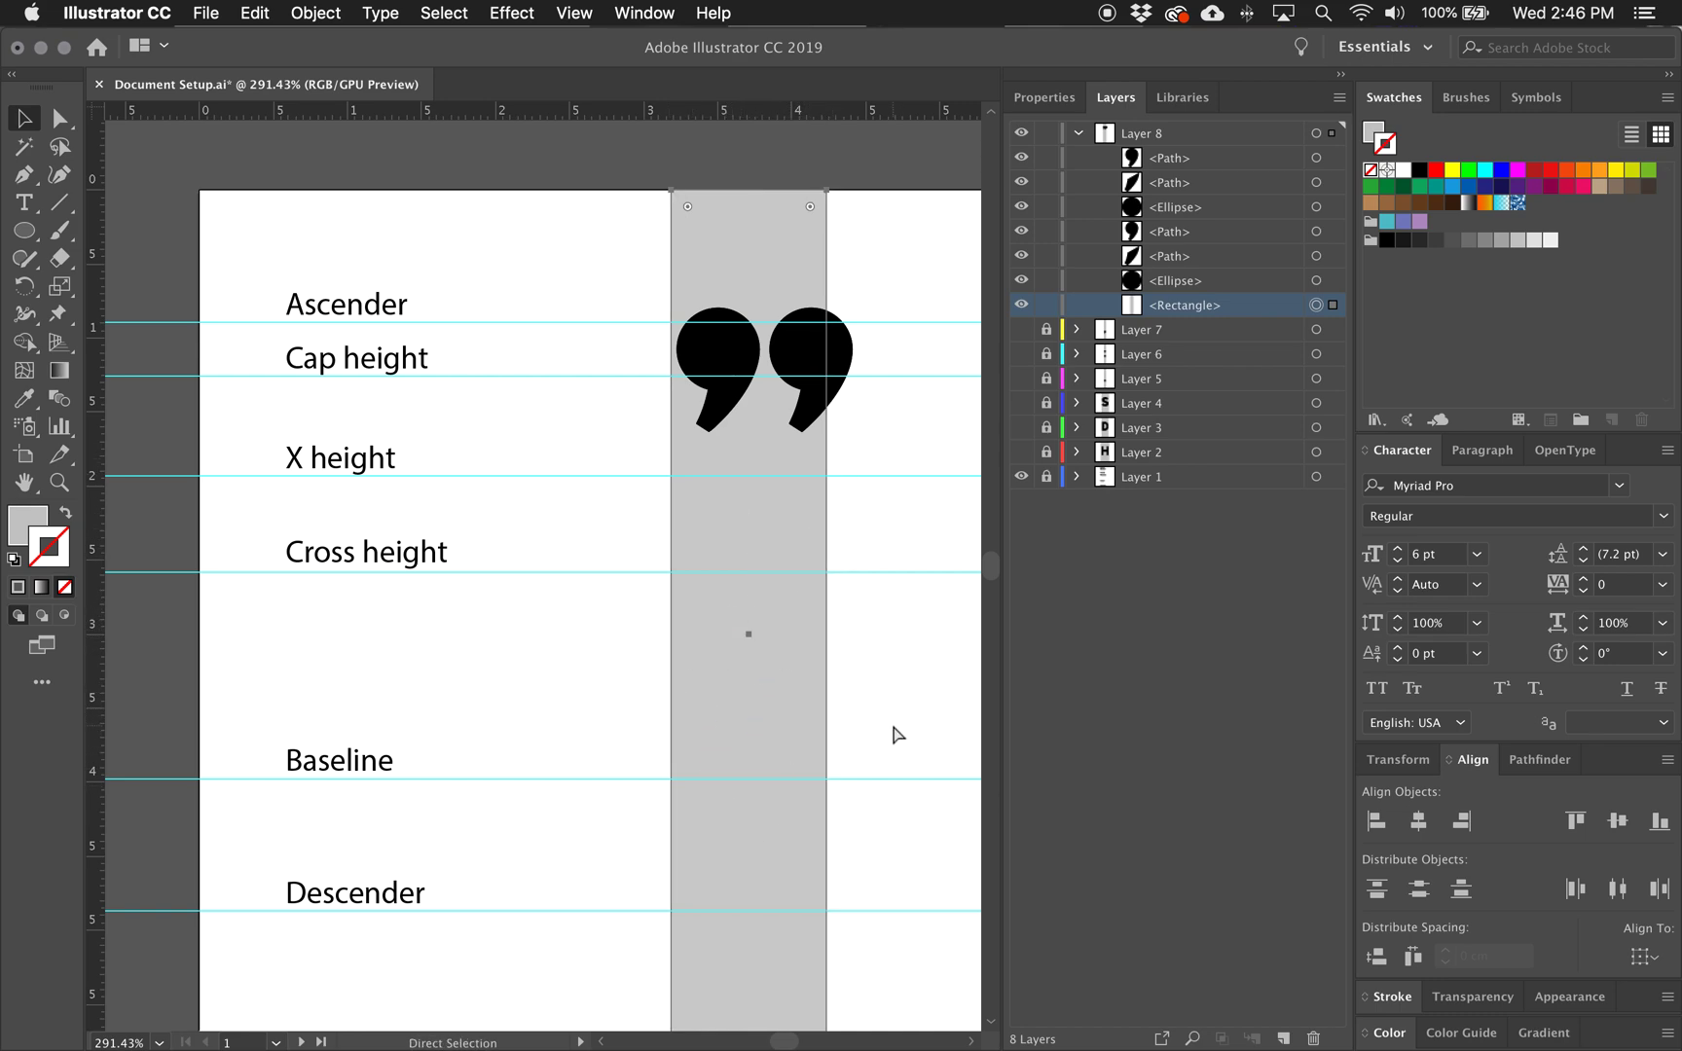
key("super+z")
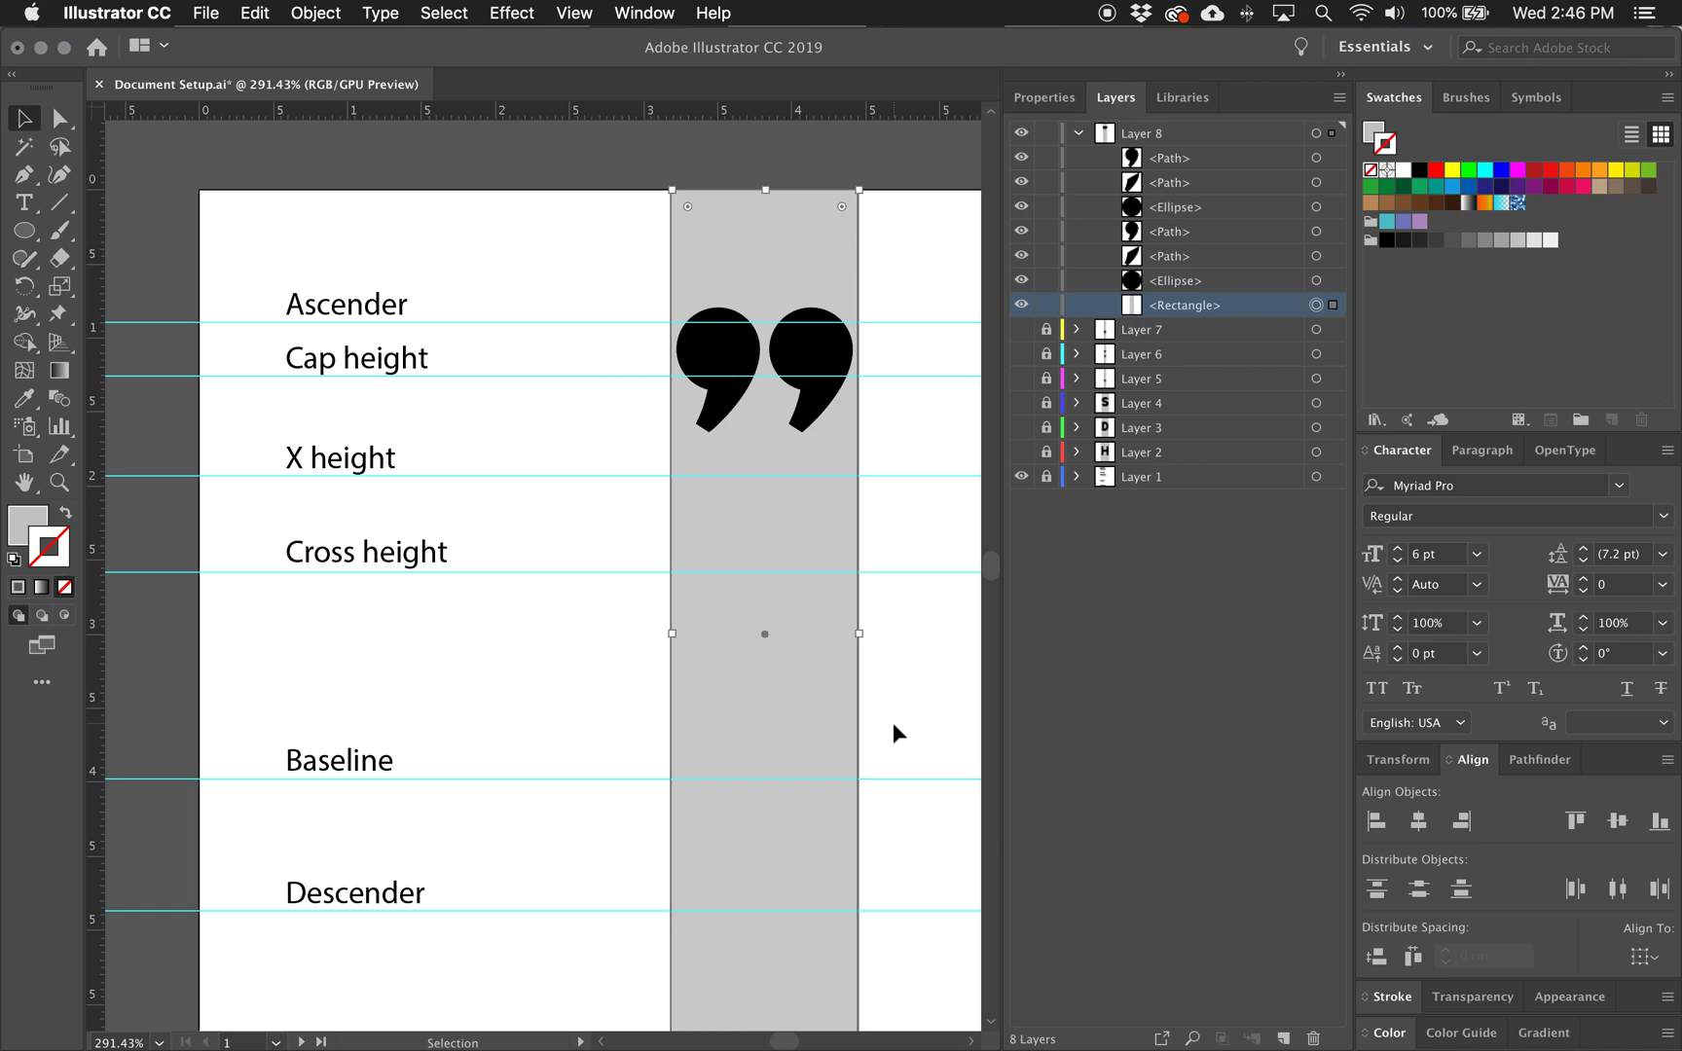
Collapse Layer 8, then lock and hide it
left_click(1077, 133)
left_click(1046, 133)
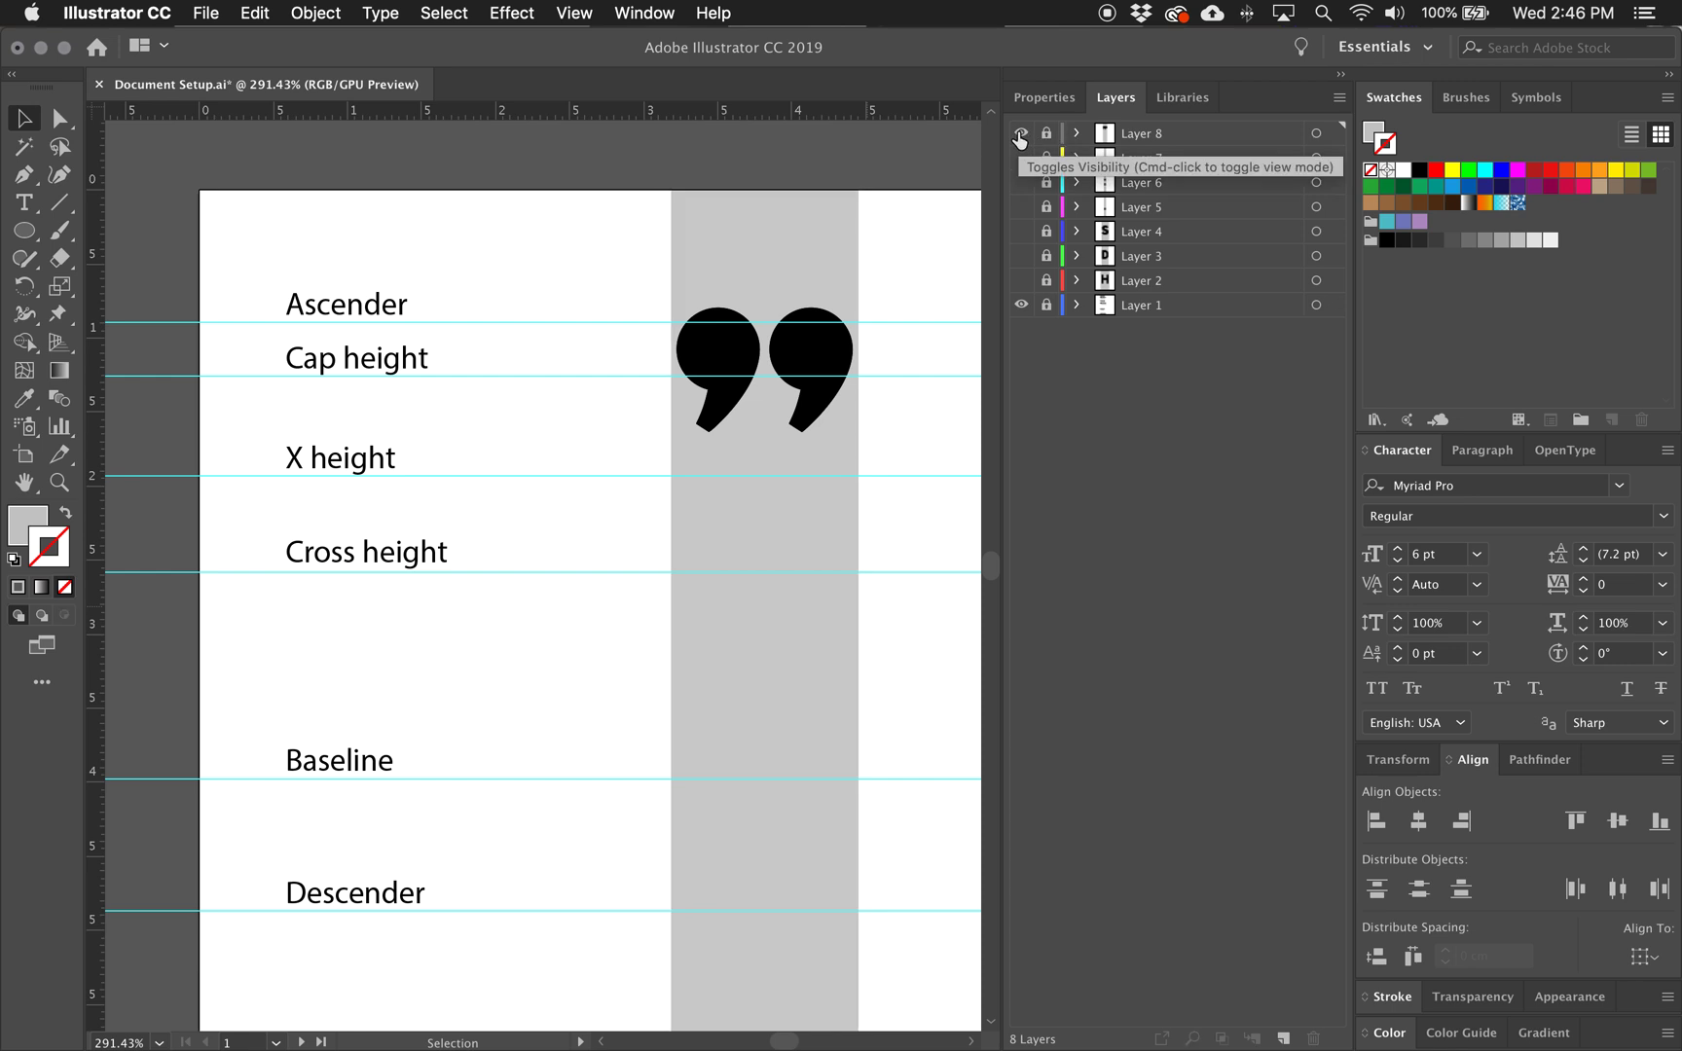
left_click(1020, 133)
Review the glyphs on Layers 7, 6 and 5 and examine the contents of Layers 5 to 8
left_click(1020, 158)
left_click(1021, 158)
left_click(1021, 182)
left_click(1021, 183)
left_click(1021, 206)
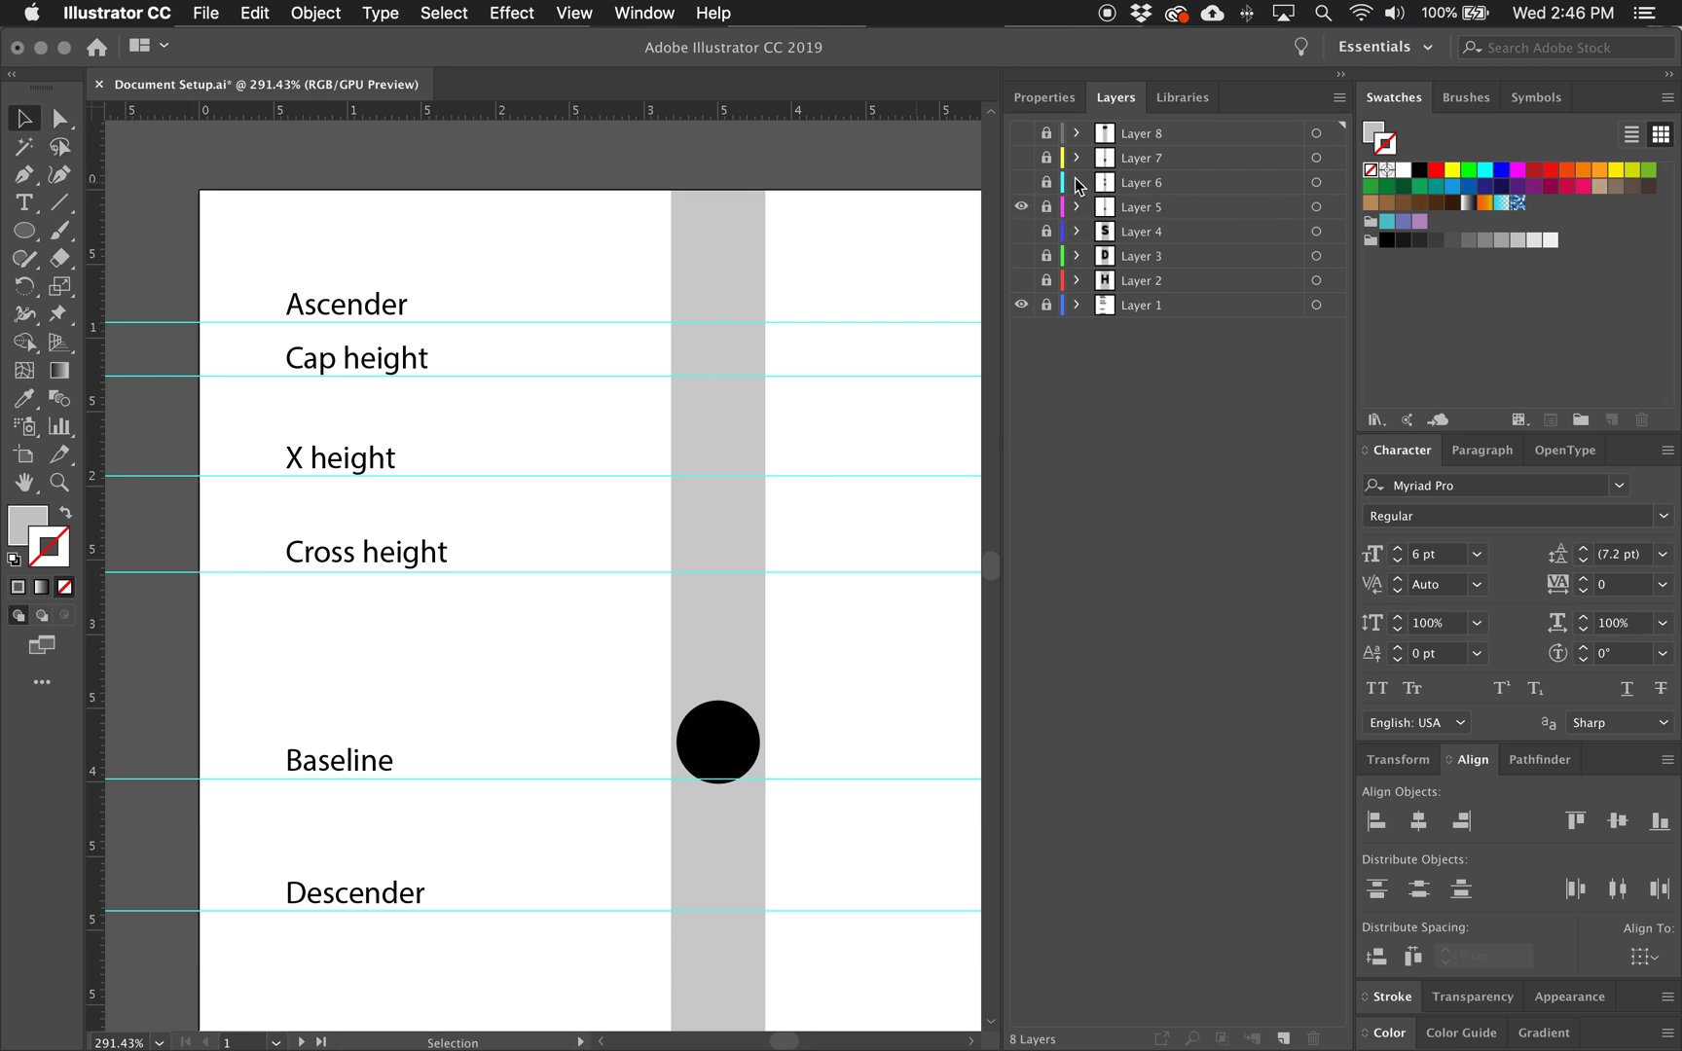
left_click(1077, 207)
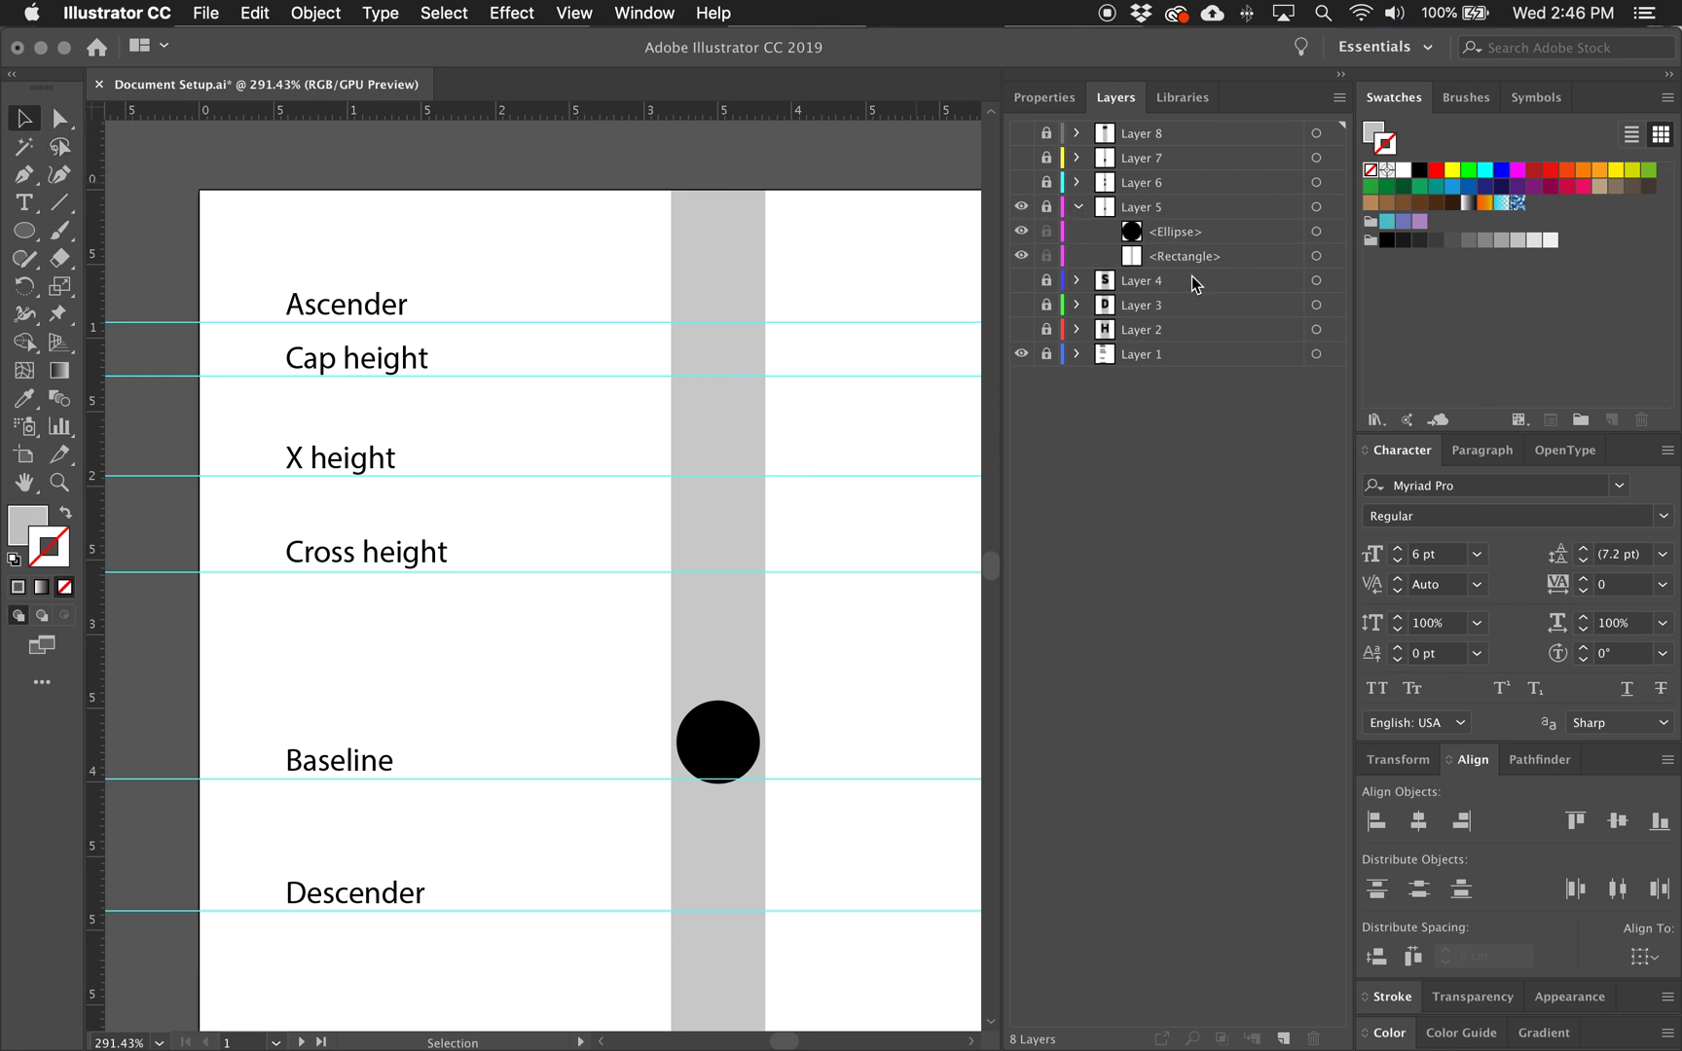
left_click(1077, 207)
left_click(1077, 182)
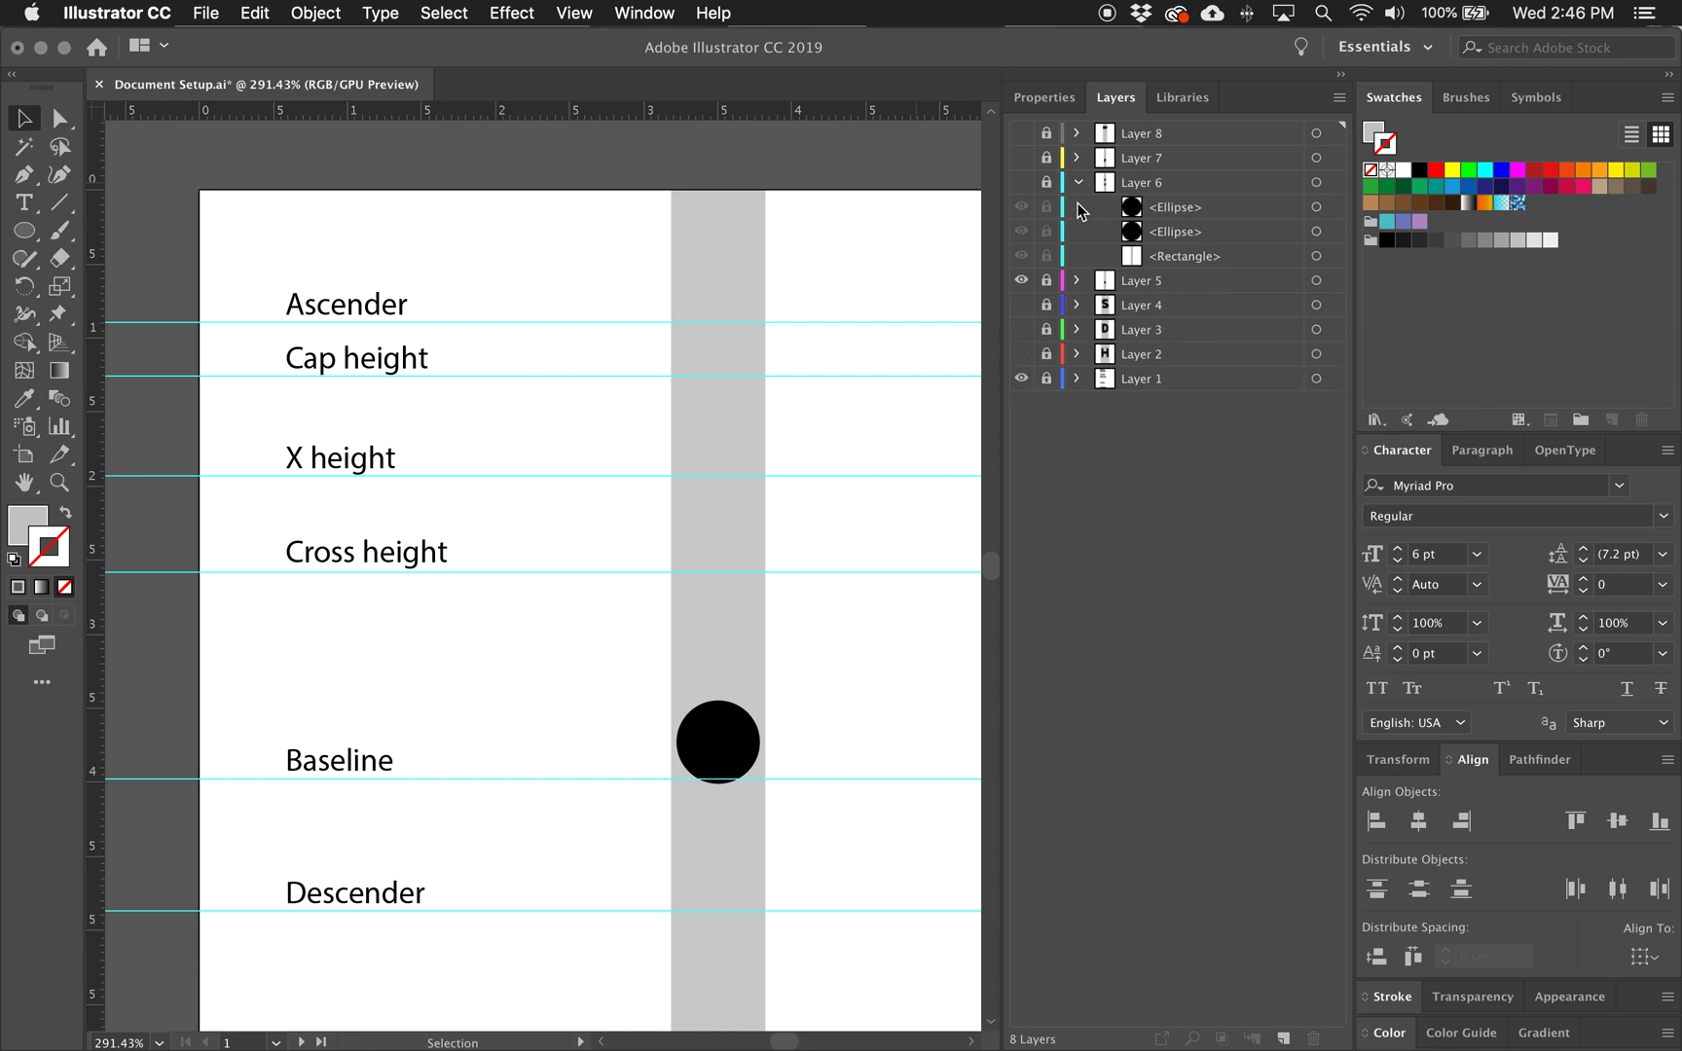
left_click(1079, 182)
left_click(1078, 158)
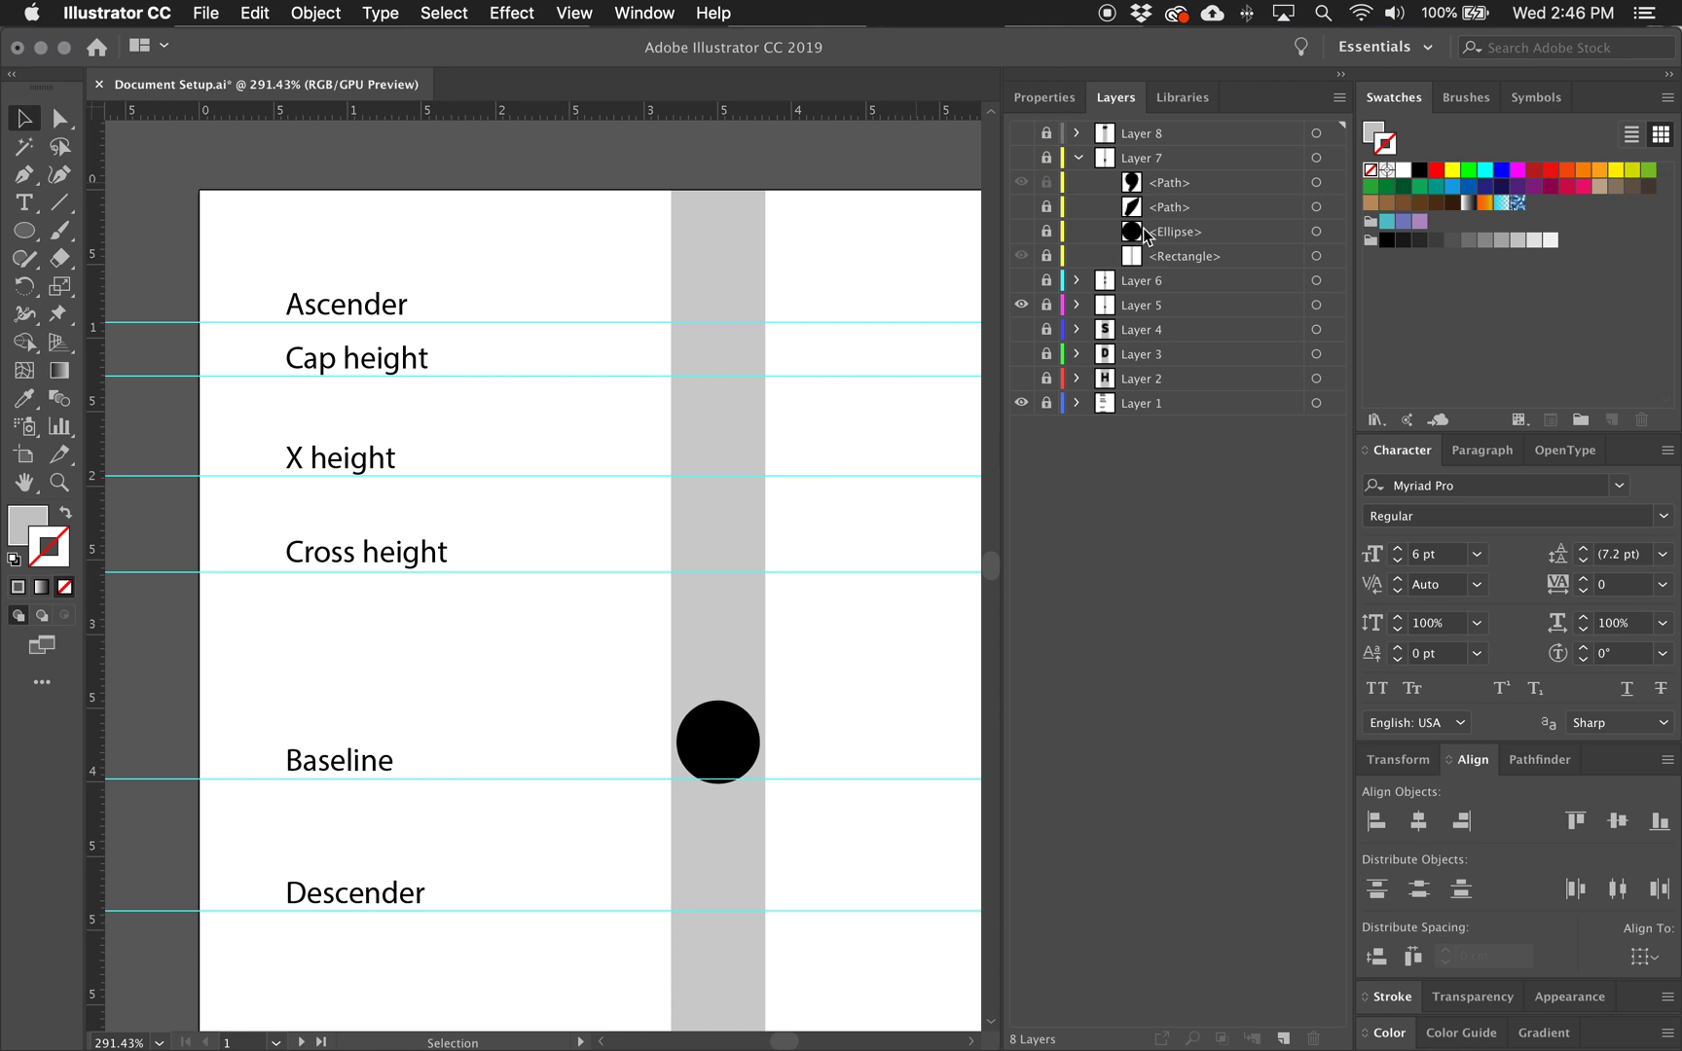
left_click(1077, 158)
left_click(1077, 133)
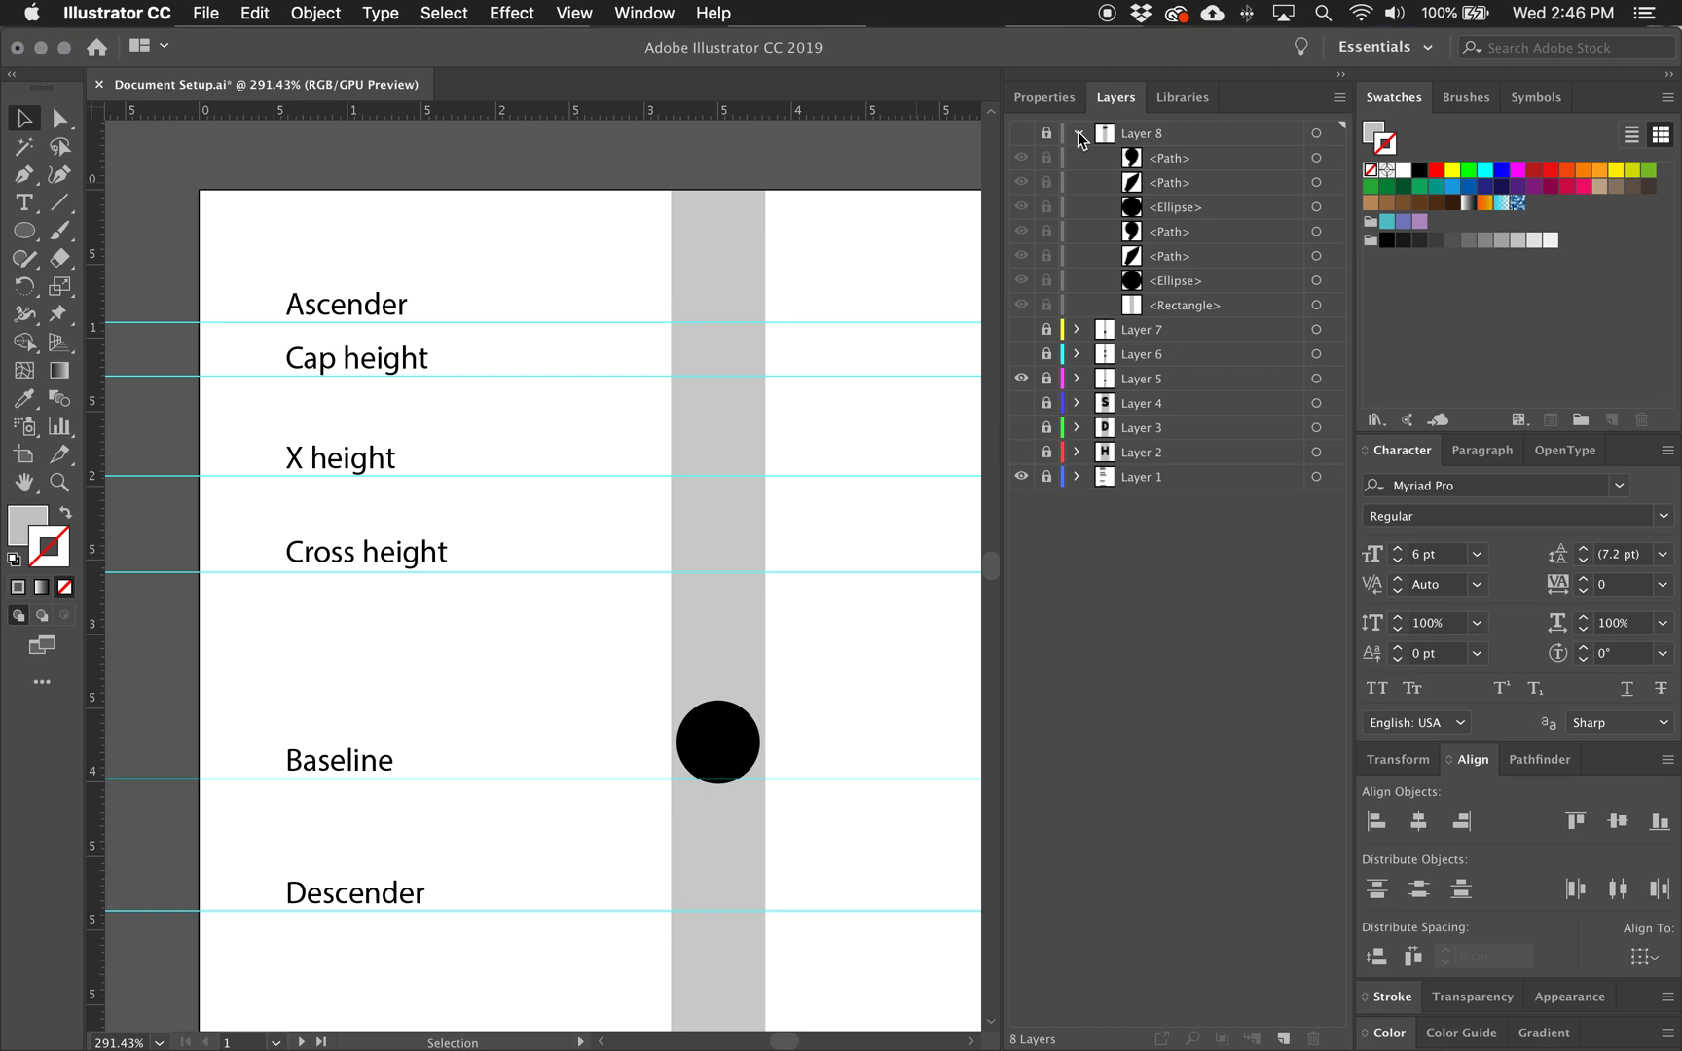
left_click(1078, 133)
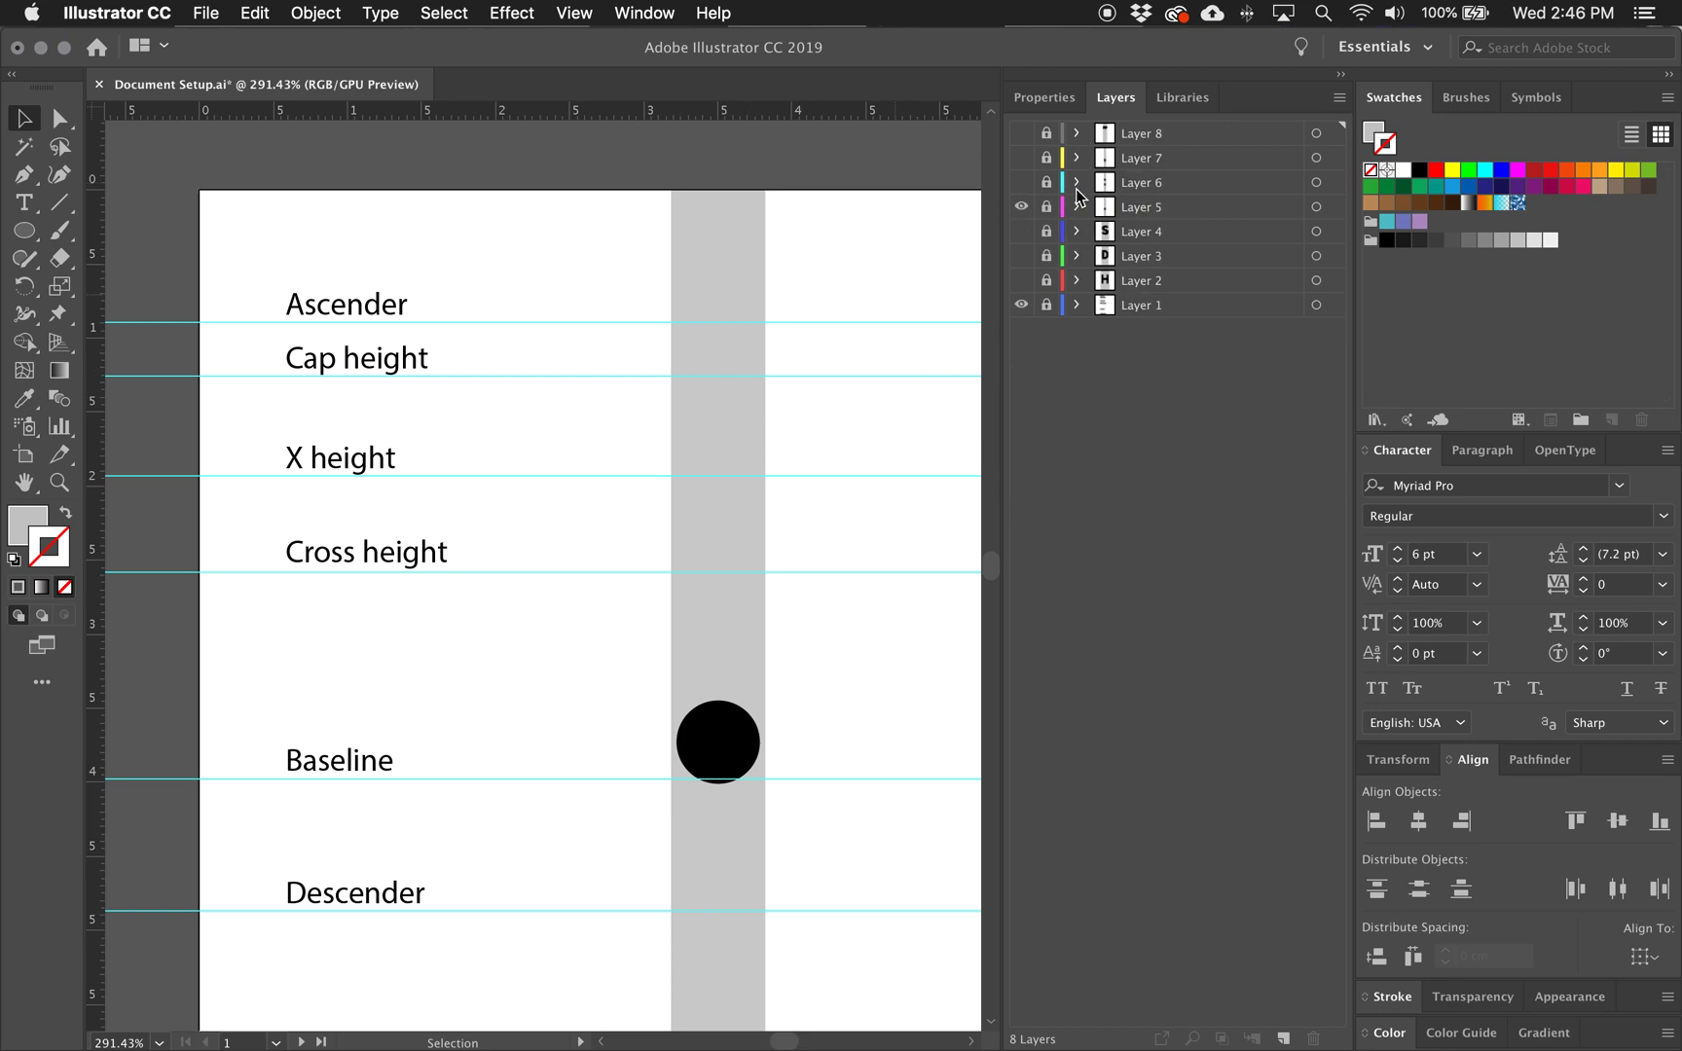
Hide Layer 5 and show Layer 8 with the double quotation mark over the guidelines
left_click(1021, 208)
left_click(1021, 133)
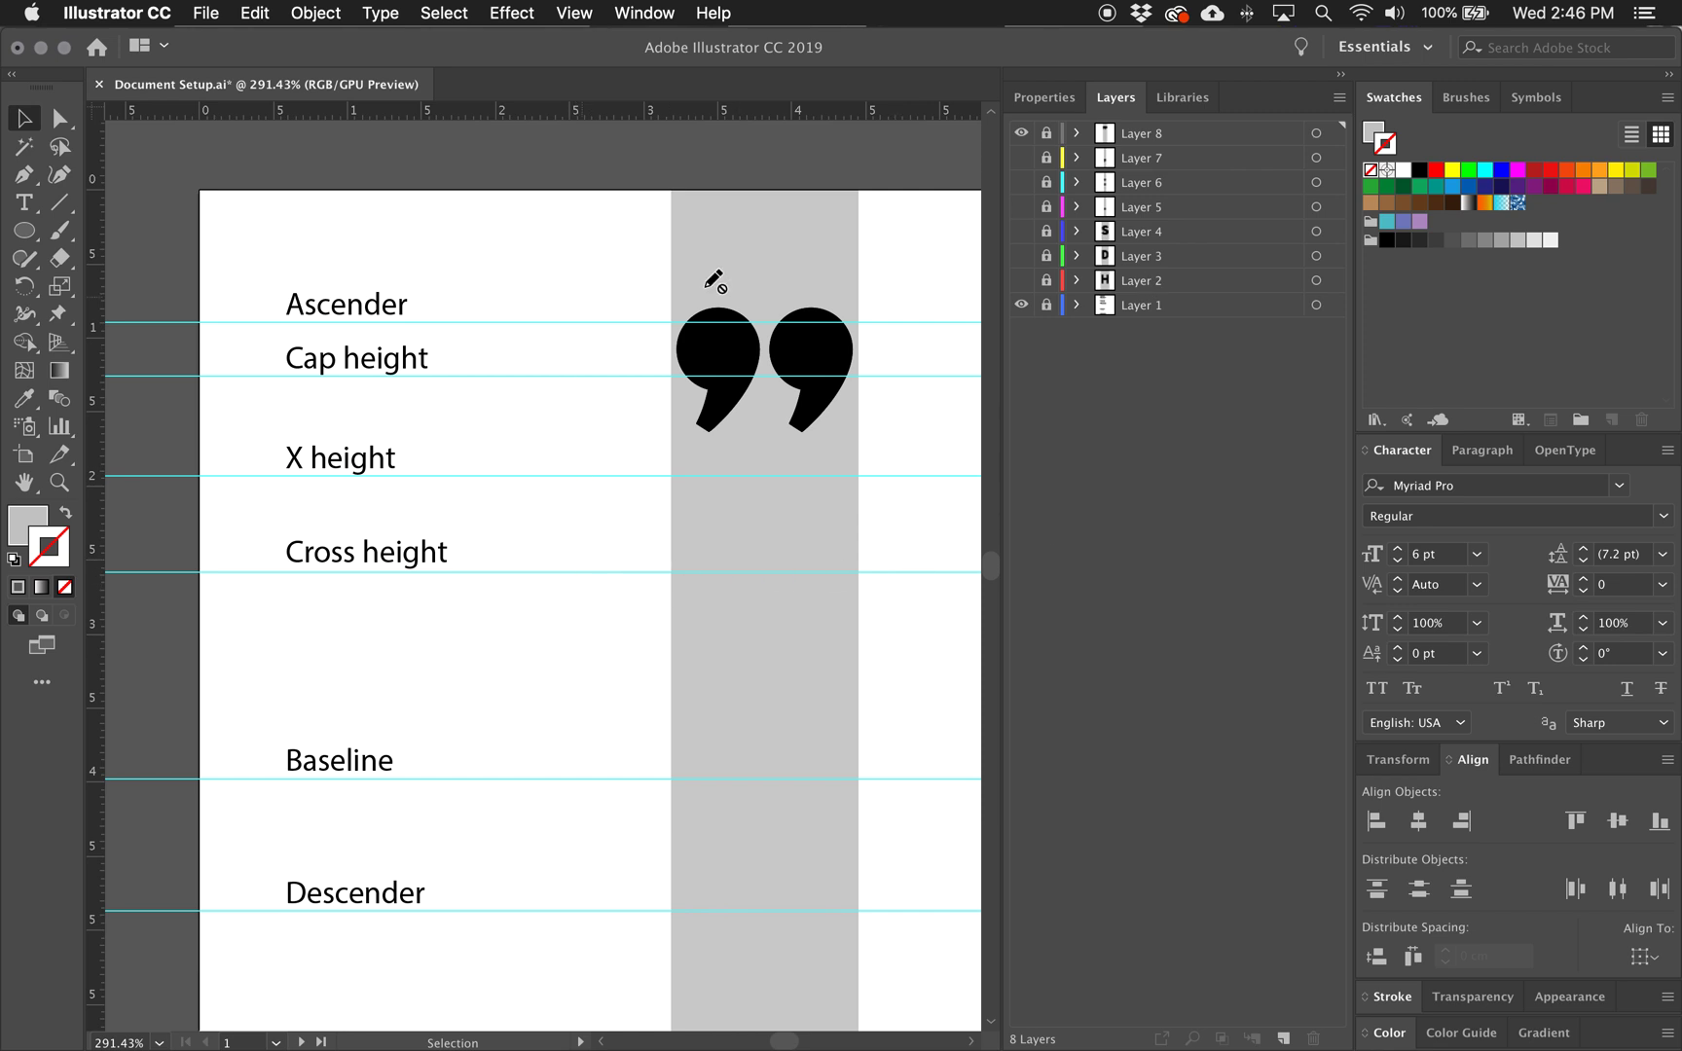
scroll(923, 517, "down", 1)
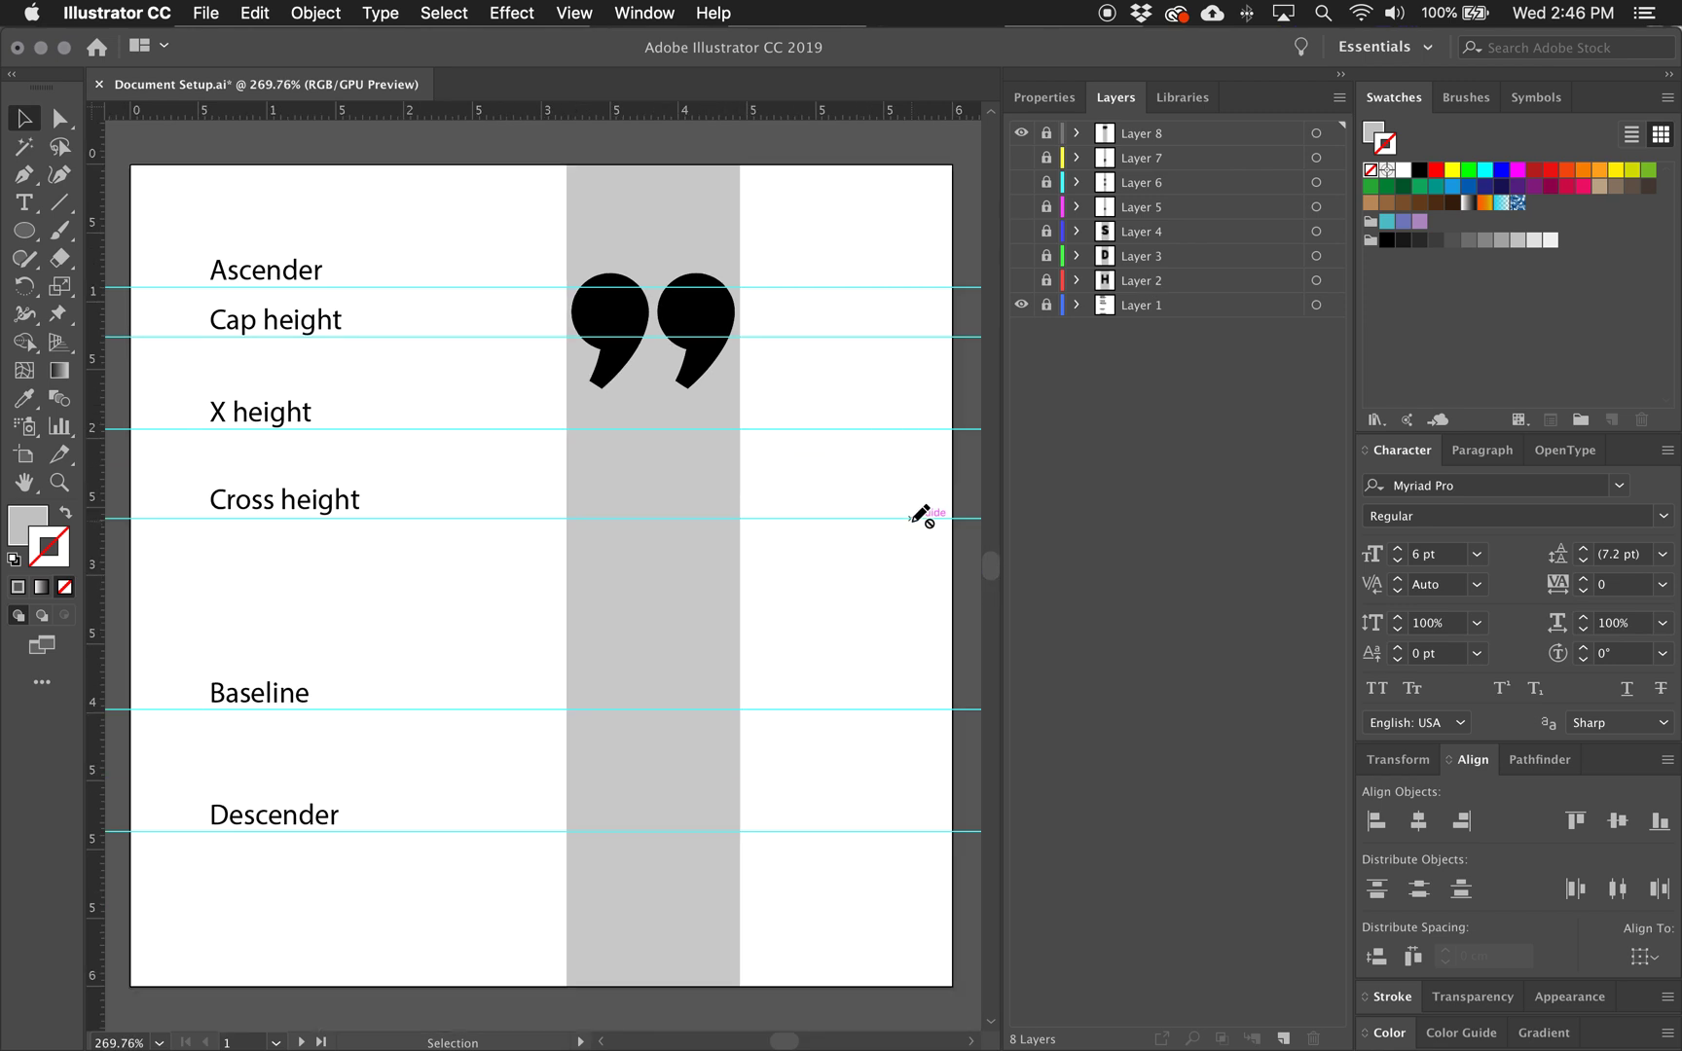